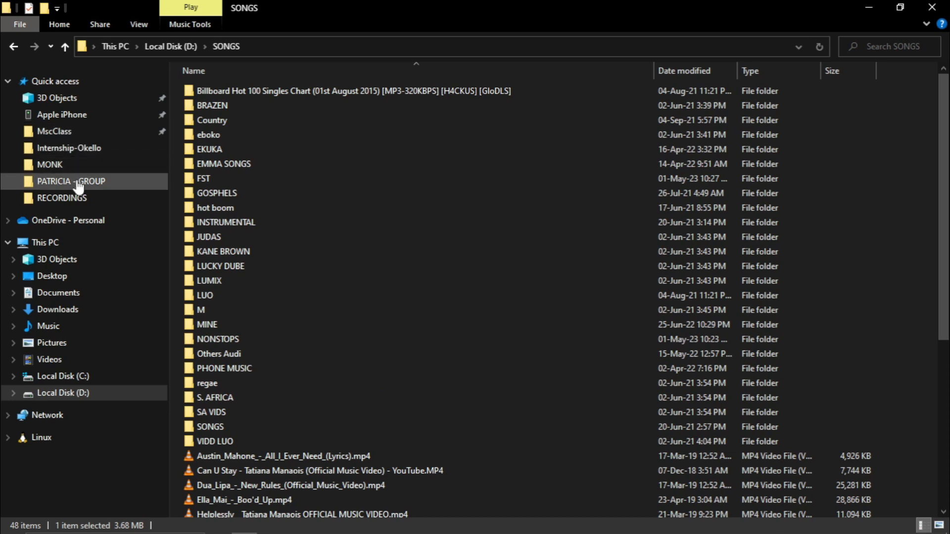
Open Dataset1.xlsx from the student group's project folder in Excel and dismiss the document recovery list
{"action": "left_click", "coordinate": [75, 181]}
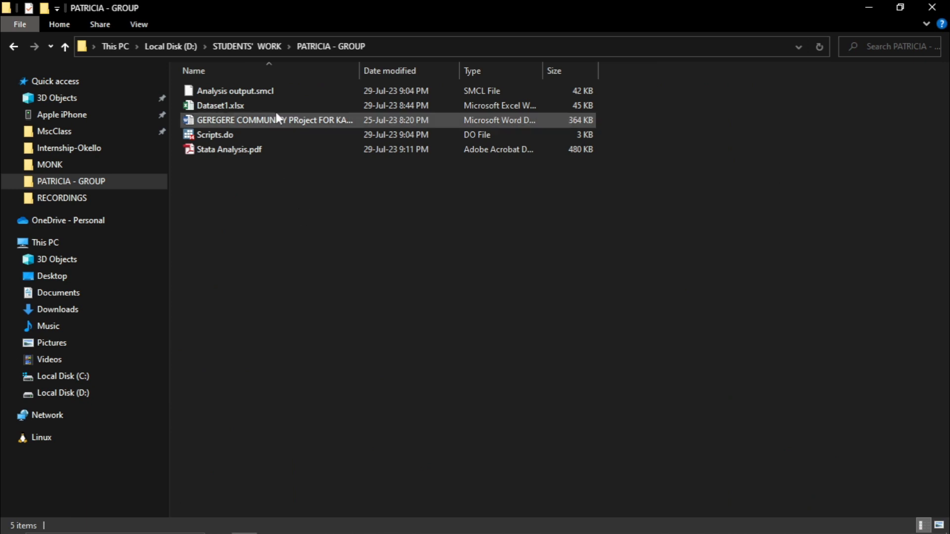
{"action": "left_click", "coordinate": [240, 109]}
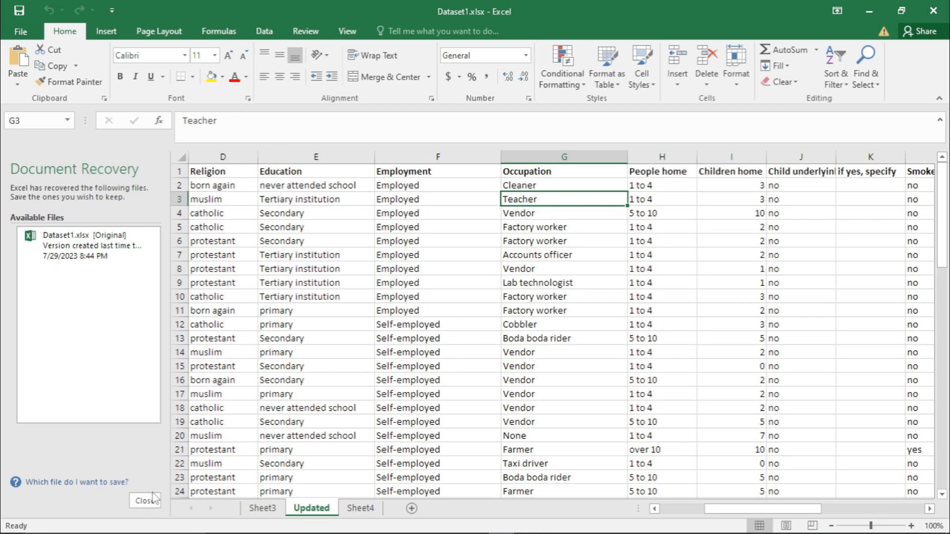
{"action": "left_click", "coordinate": [149, 508]}
Examine the survey columns and rows of the Updated sheet, from Age and Gender through to the childcare answers
{"action": "left_click", "coordinate": [256, 338]}
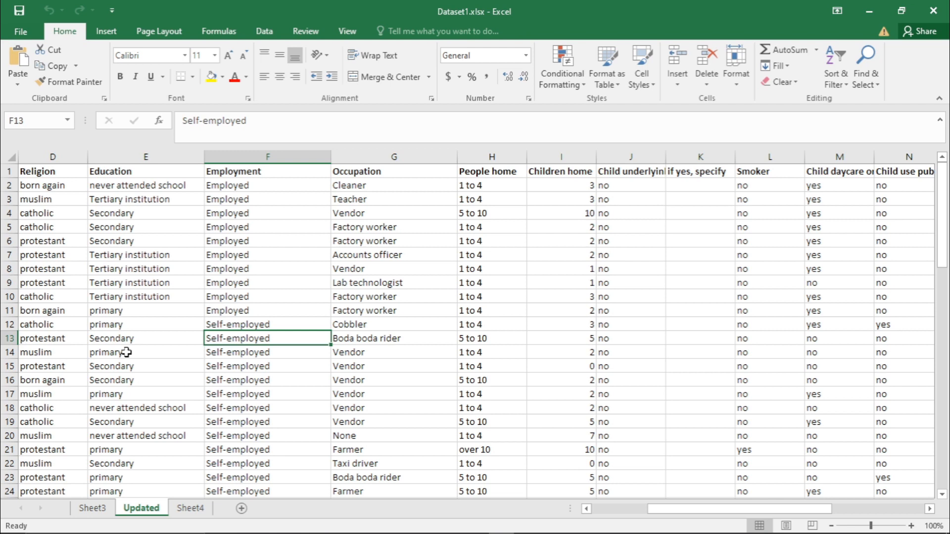
{"action": "left_click", "coordinate": [261, 267]}
{"action": "left_click", "coordinate": [428, 323]}
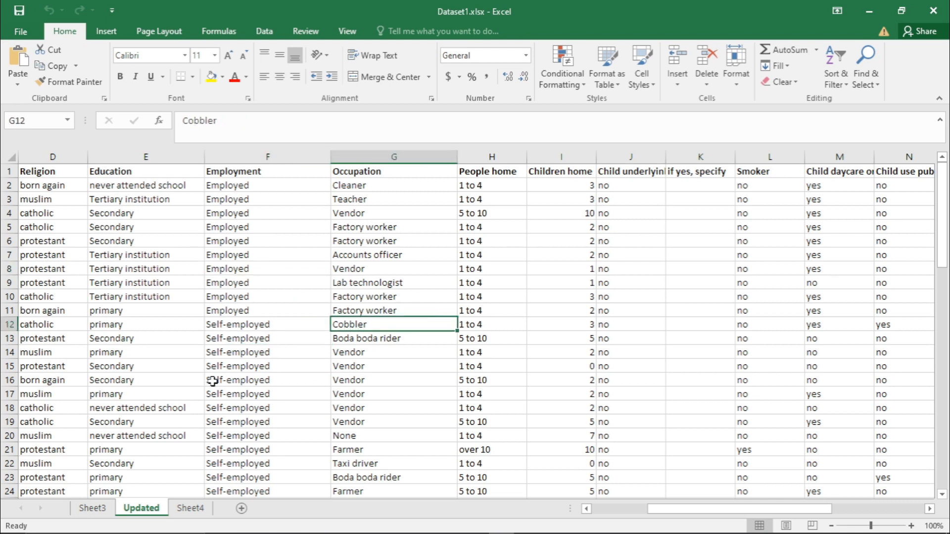
{"action": "left_click", "coordinate": [213, 381]}
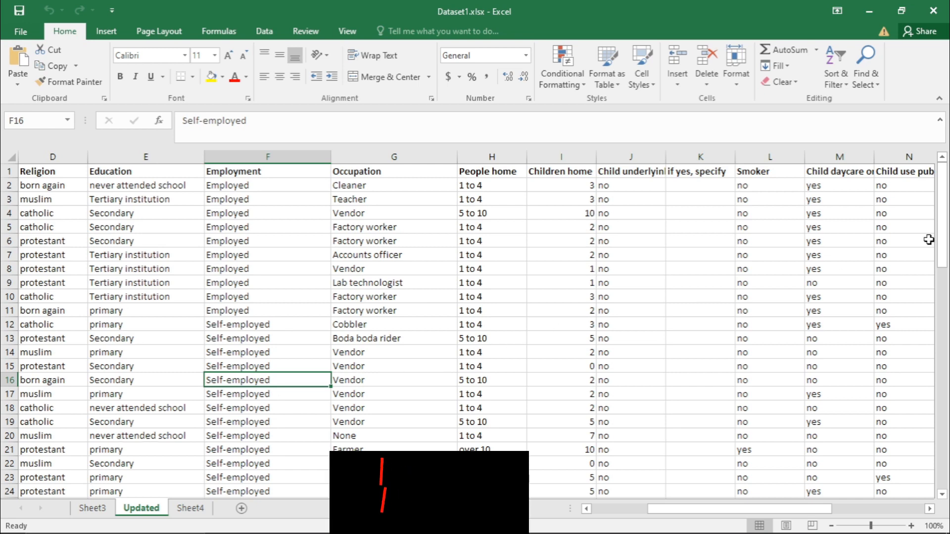
{"action": "left_click_drag", "start_coordinate": [942, 222], "coordinate": [948, 450]}
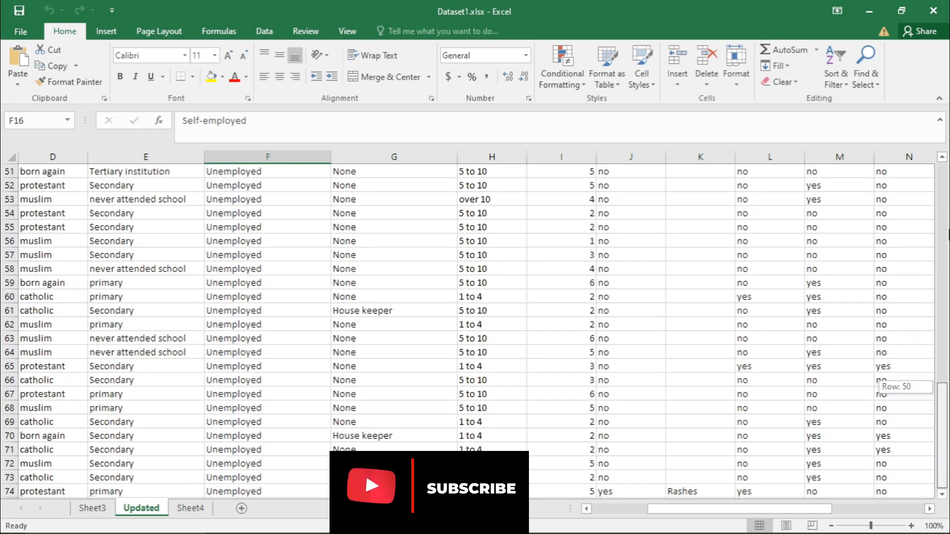
{"action": "left_click_drag", "start_coordinate": [943, 386], "coordinate": [942, 170]}
{"action": "left_click", "coordinate": [210, 271]}
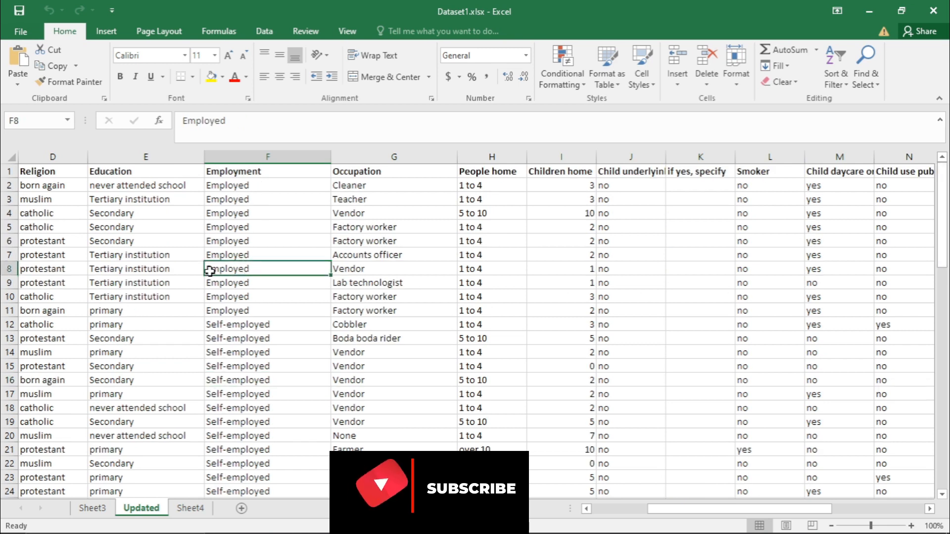
{"action": "left_click", "coordinate": [190, 283]}
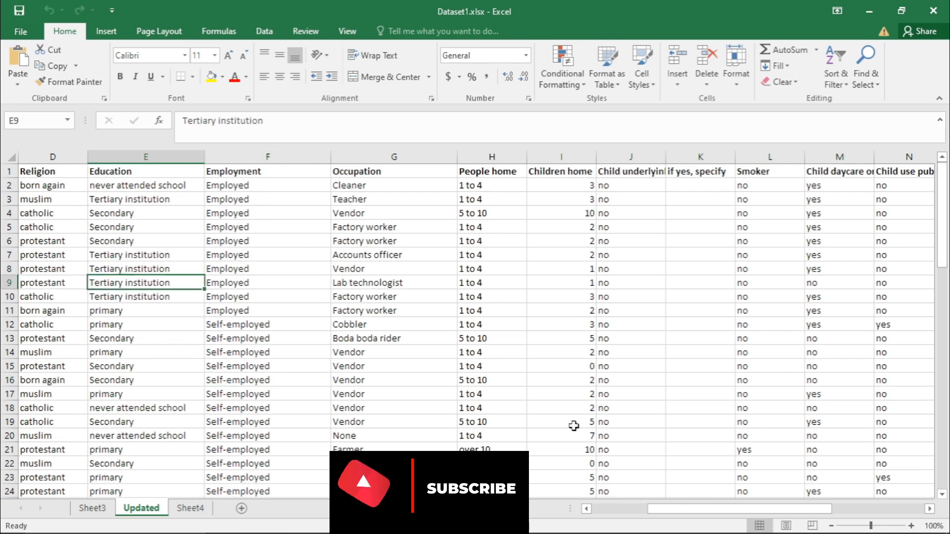
{"action": "left_click_drag", "start_coordinate": [690, 511], "coordinate": [621, 519]}
{"action": "left_click", "coordinate": [260, 381]}
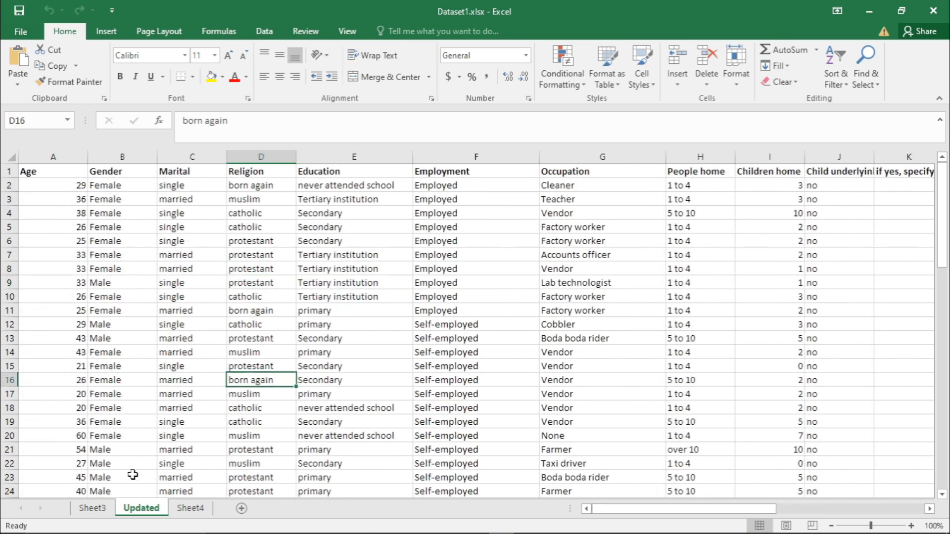
Look over the raw questionnaire responses on Sheet3 around columns CG to CR
{"action": "left_click", "coordinate": [96, 510]}
{"action": "left_click", "coordinate": [197, 396]}
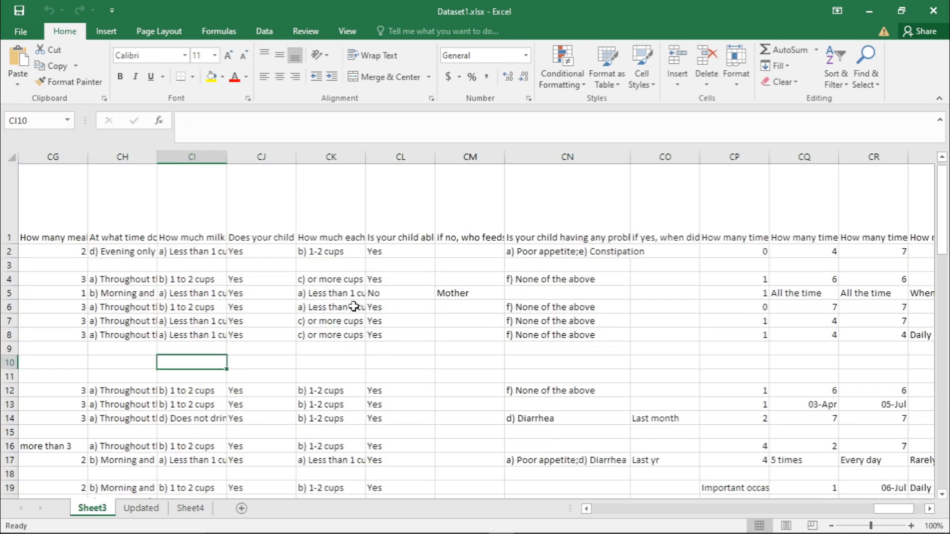
{"action": "scroll", "coordinate": [600, 378], "scroll_direction": "down", "scroll_amount": 2}
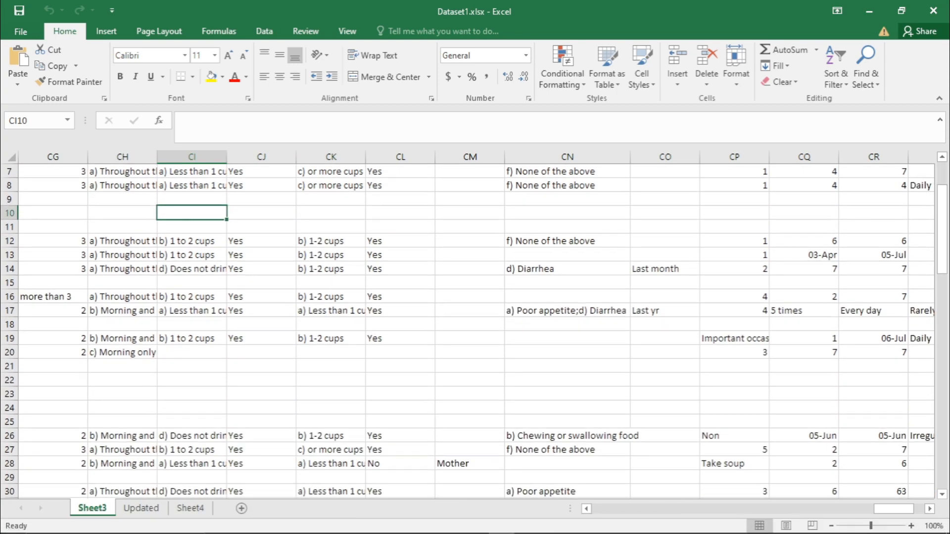
Open the GEREGERE COMMUNITY PRoject report from the project folder in Word, remove the recovered files and maximize the window
{"action": "left_click", "coordinate": [244, 524]}
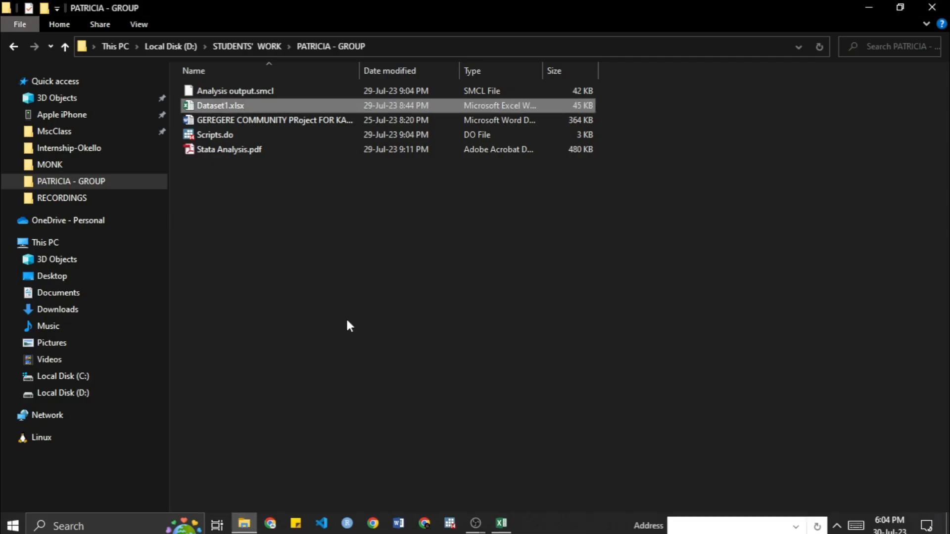
{"action": "left_click", "coordinate": [226, 121]}
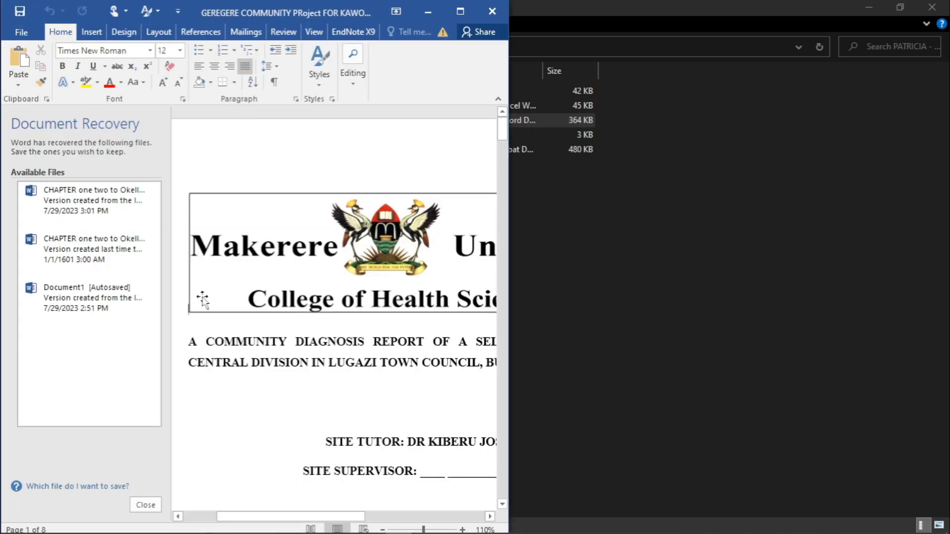
{"action": "left_click", "coordinate": [145, 505]}
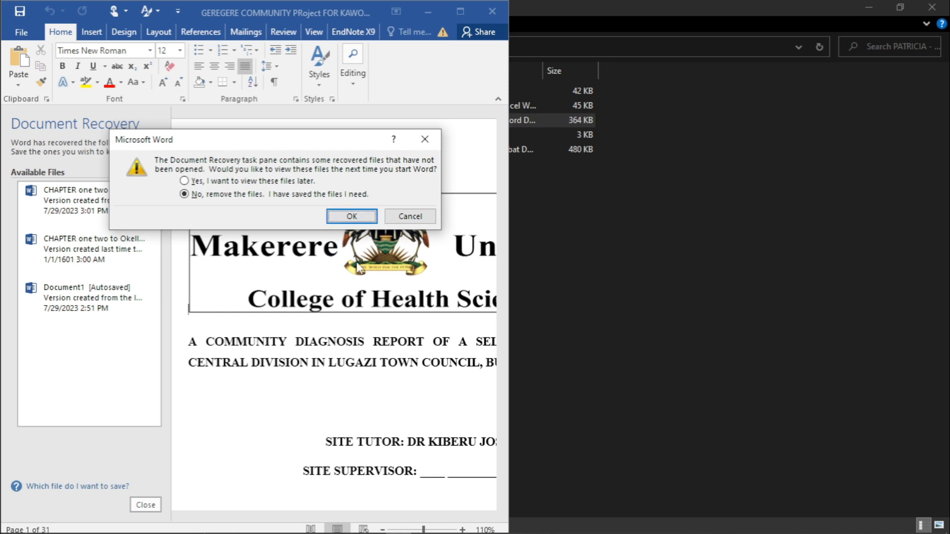
{"action": "left_click", "coordinate": [350, 216]}
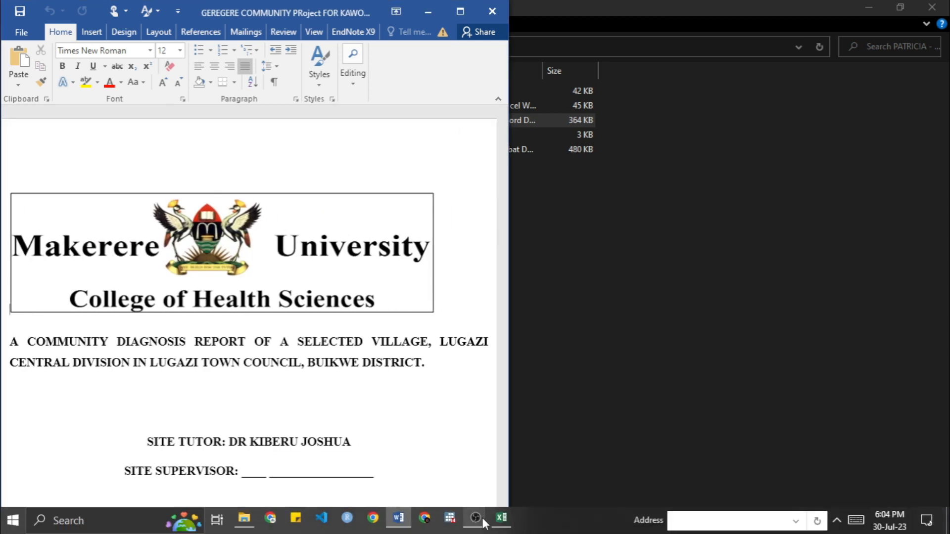
{"action": "mouse_move", "coordinate": [477, 517]}
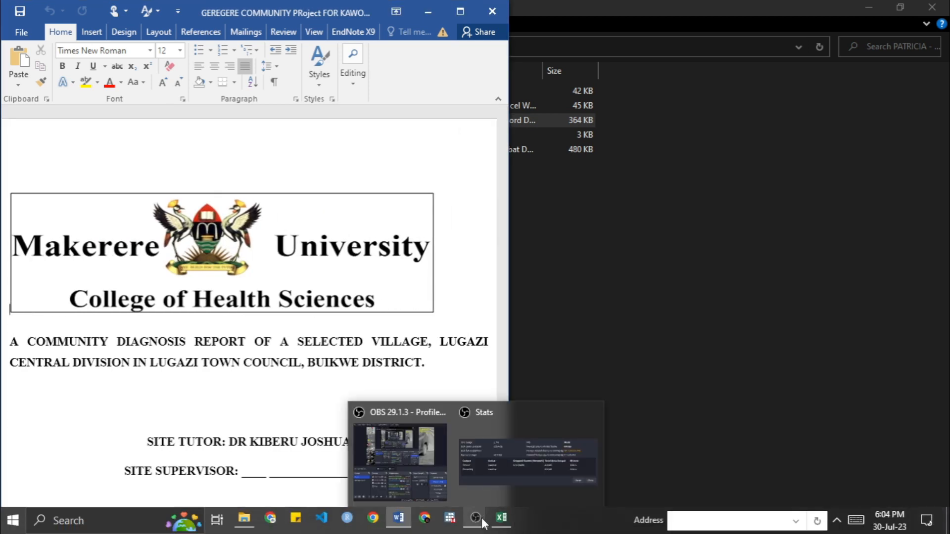
{"action": "left_click", "coordinate": [276, 391]}
{"action": "left_click", "coordinate": [467, 12]}
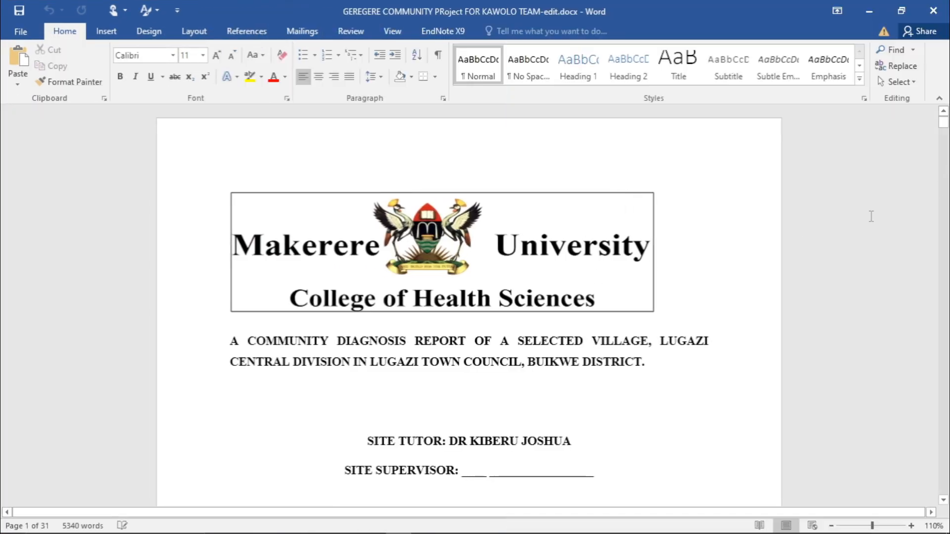
Read the report's cover page, highlighting parts of the community diagnosis title, down to the student table
{"action": "left_click", "coordinate": [611, 223]}
{"action": "left_click", "coordinate": [326, 364]}
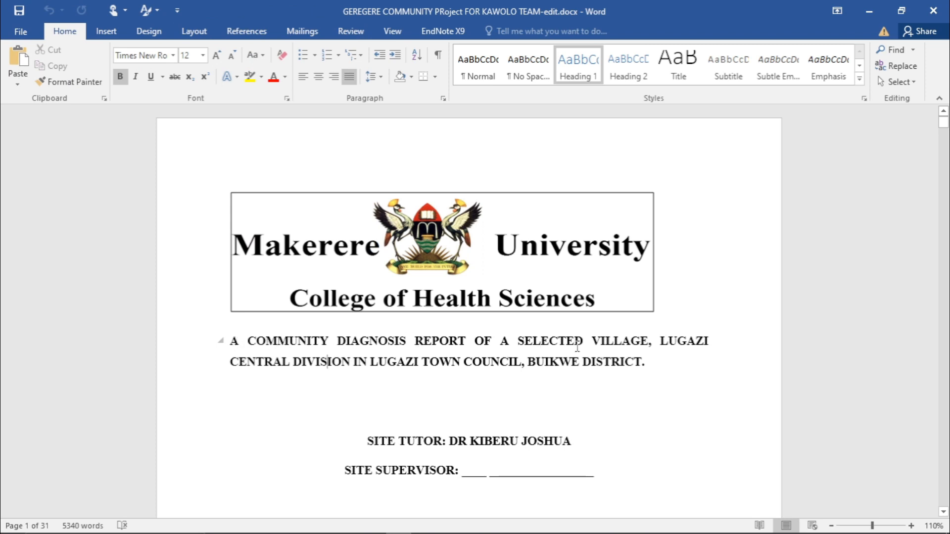
{"action": "left_click_drag", "start_coordinate": [652, 342], "coordinate": [505, 357]}
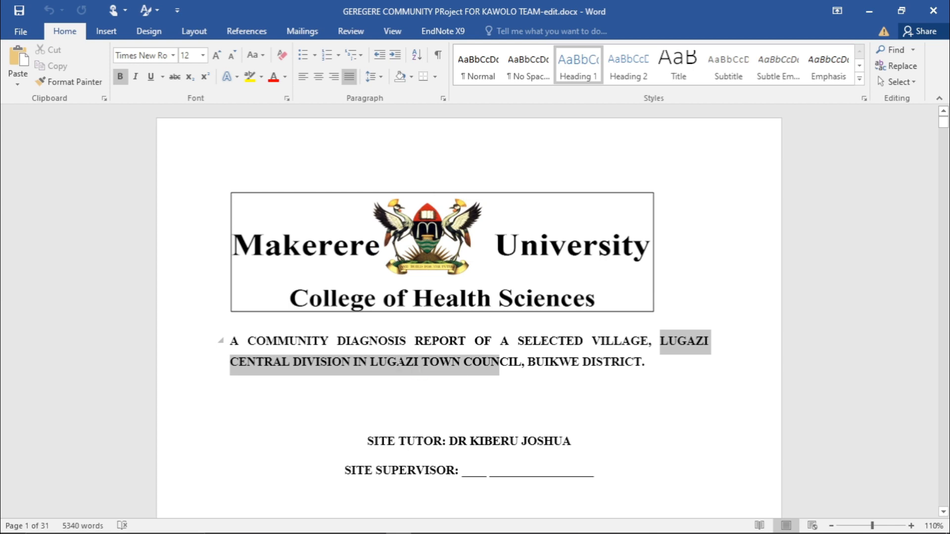
{"action": "left_click_drag", "start_coordinate": [331, 342], "coordinate": [476, 340]}
{"action": "left_click", "coordinate": [485, 393]}
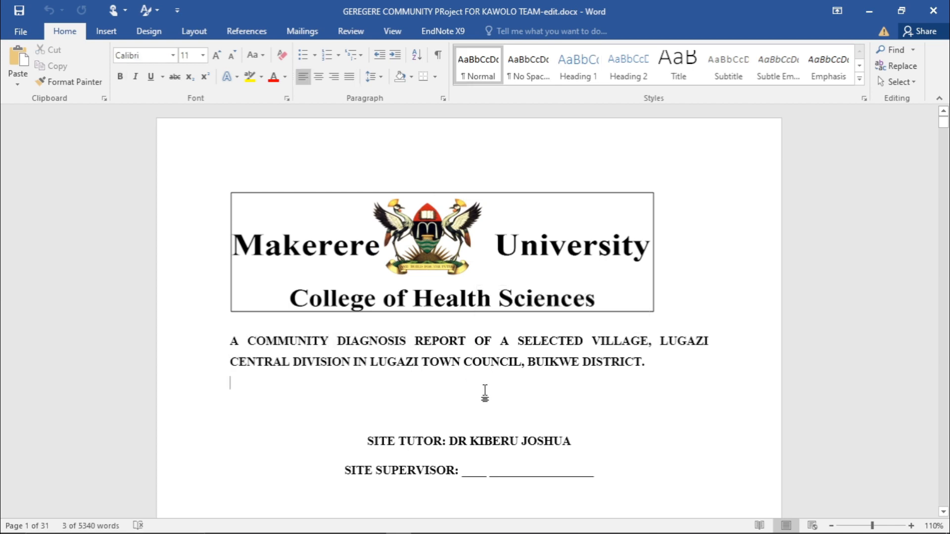
{"action": "scroll", "coordinate": [503, 398], "scroll_direction": "down", "scroll_amount": 1}
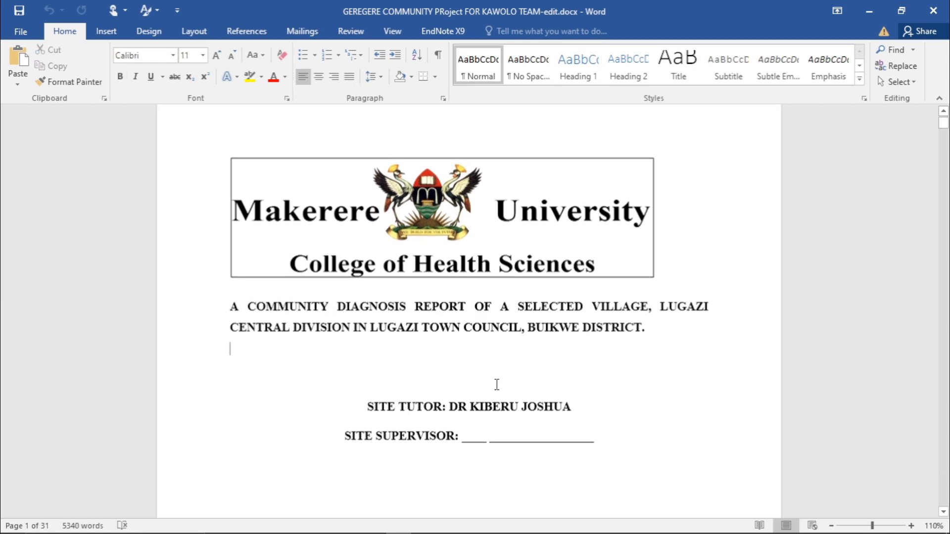
{"action": "scroll", "coordinate": [511, 354], "scroll_direction": "down", "scroll_amount": 9}
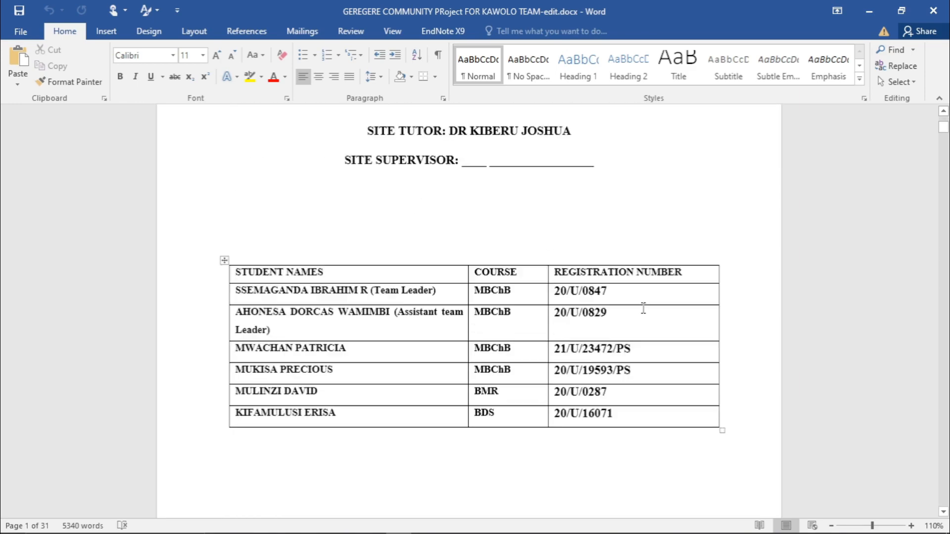
Read section 1.4 General objectives in the report, highlighting the words "community diagnosis of a"
{"action": "left_click_drag", "start_coordinate": [943, 129], "coordinate": [943, 185]}
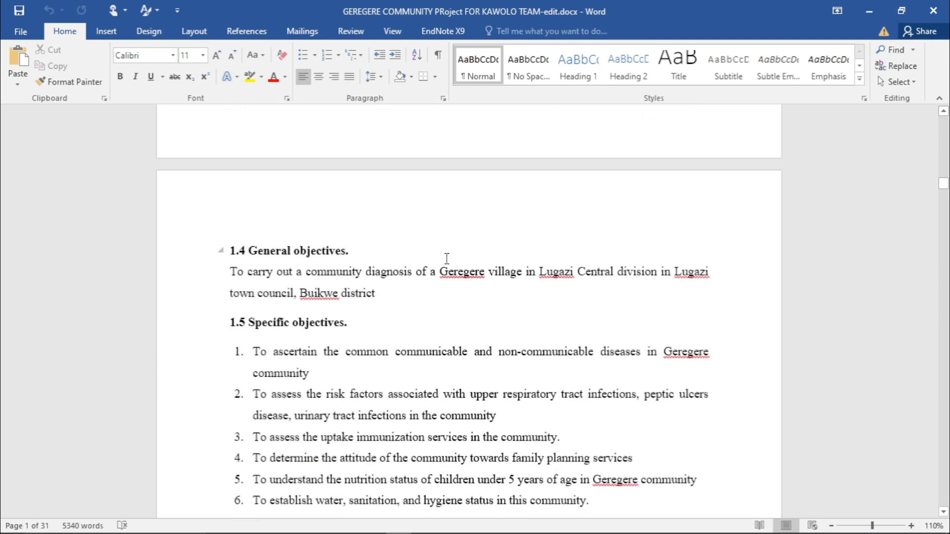
{"action": "left_click_drag", "start_coordinate": [314, 273], "coordinate": [439, 280]}
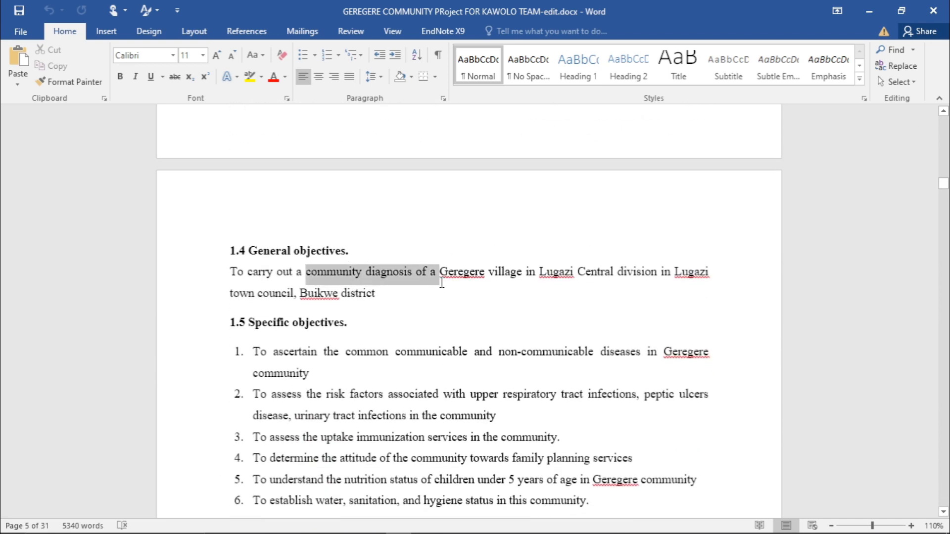
{"action": "left_click", "coordinate": [405, 302]}
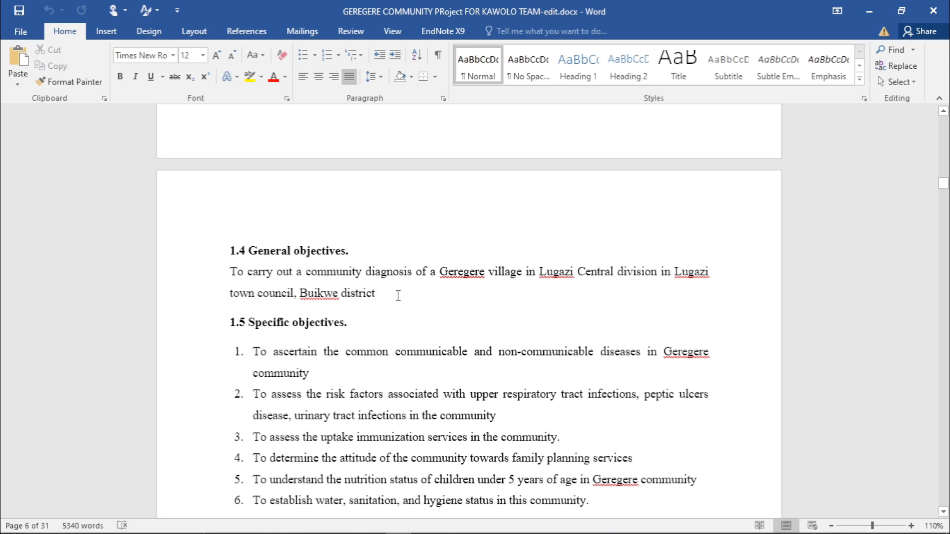
{"action": "scroll", "coordinate": [497, 366], "scroll_direction": "down", "scroll_amount": 1}
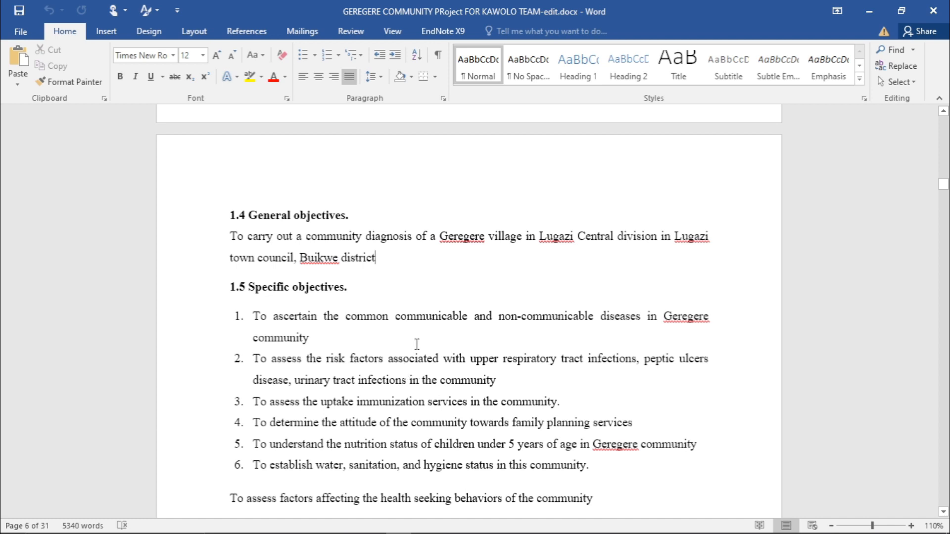
{"action": "scroll", "coordinate": [445, 317], "scroll_direction": "down", "scroll_amount": 1}
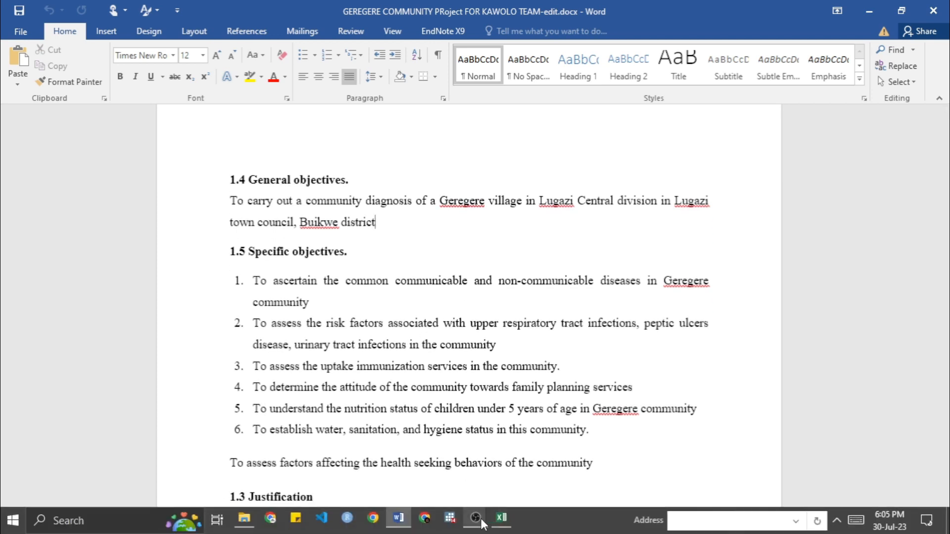
Switch to OBS to check the running recording and minimize its window to return to the report
{"action": "mouse_move", "coordinate": [476, 518]}
{"action": "left_click", "coordinate": [429, 465]}
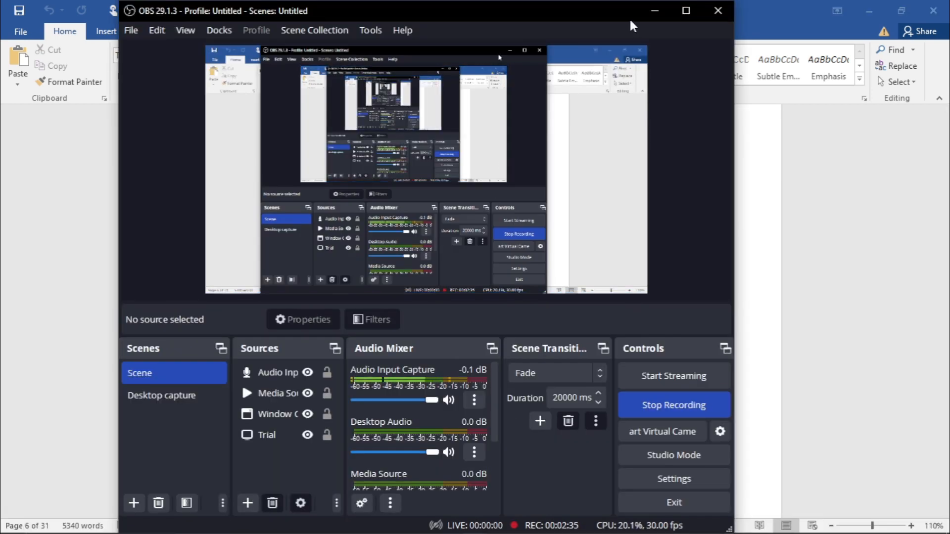
{"action": "left_click", "coordinate": [653, 10]}
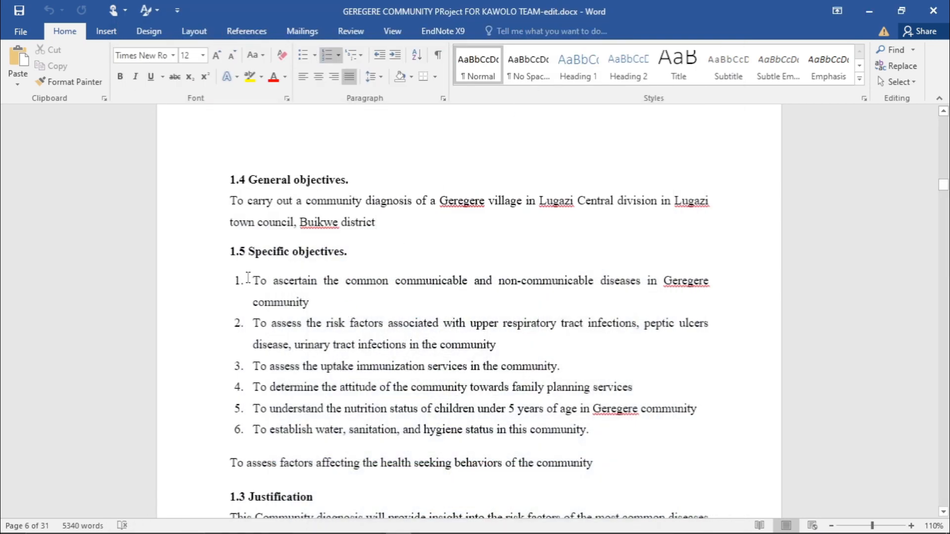
Read the six items under 1.5 Specific objectives, highlighting key phrases from communicable diseases to water, sanitation and hygiene
{"action": "left_click_drag", "start_coordinate": [249, 278], "coordinate": [653, 435]}
{"action": "left_click", "coordinate": [354, 297]}
{"action": "left_click_drag", "start_coordinate": [347, 281], "coordinate": [580, 292]}
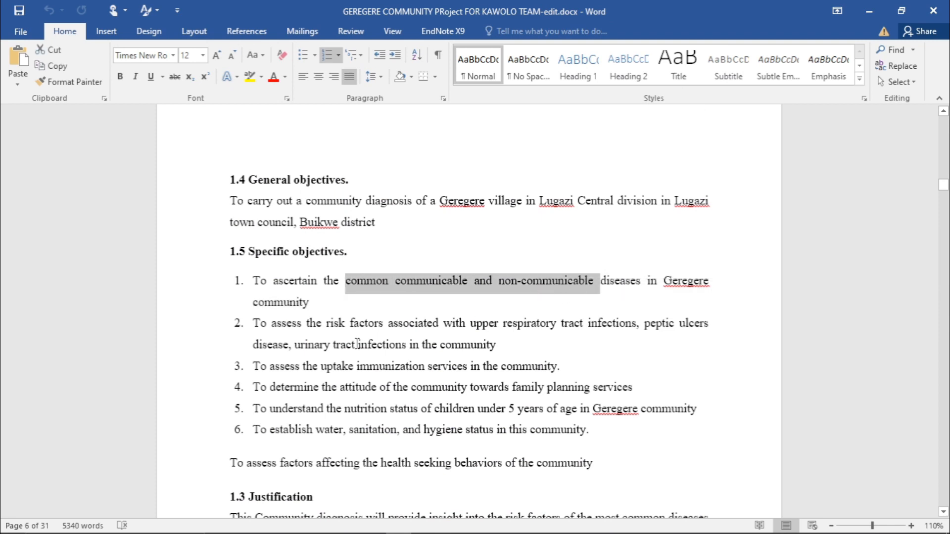
{"action": "left_click_drag", "start_coordinate": [348, 325], "coordinate": [642, 343]}
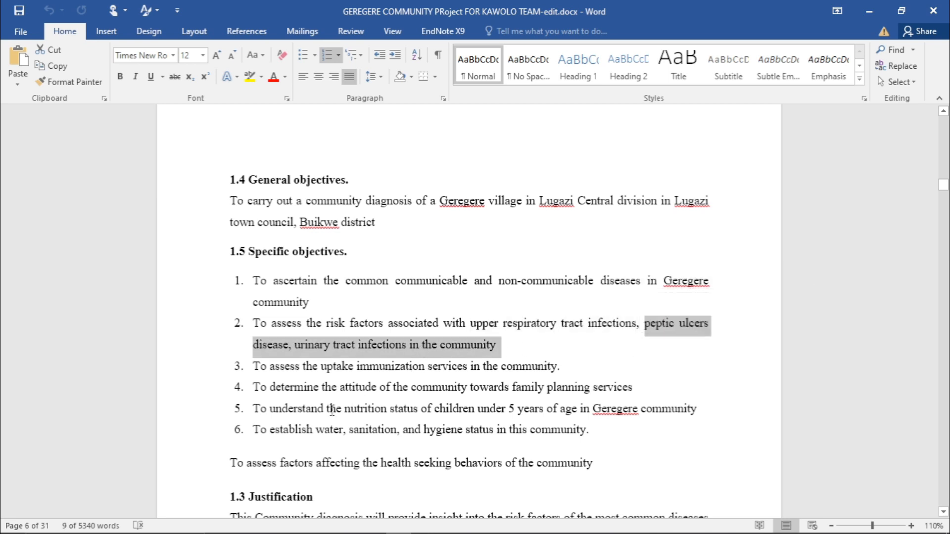
{"action": "left_click_drag", "start_coordinate": [326, 369], "coordinate": [468, 368]}
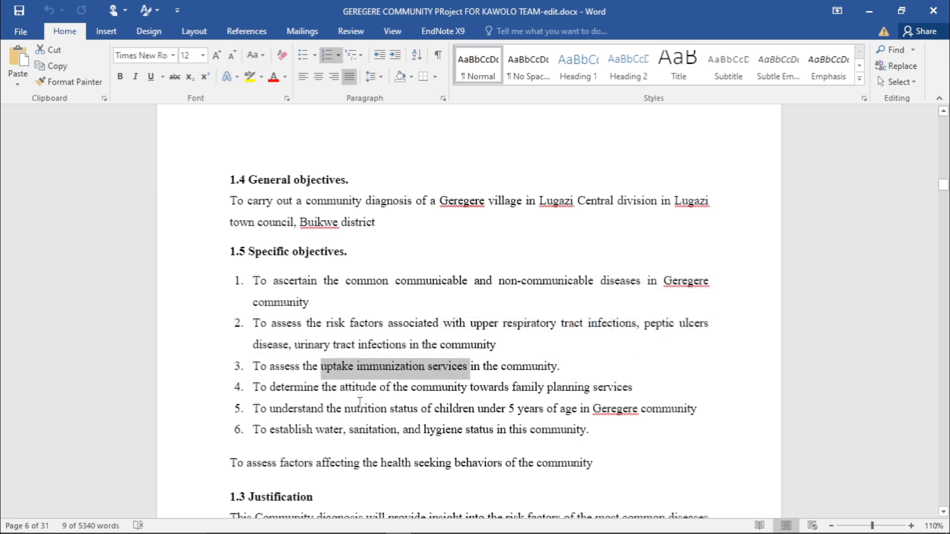
{"action": "left_click_drag", "start_coordinate": [327, 388], "coordinate": [530, 391]}
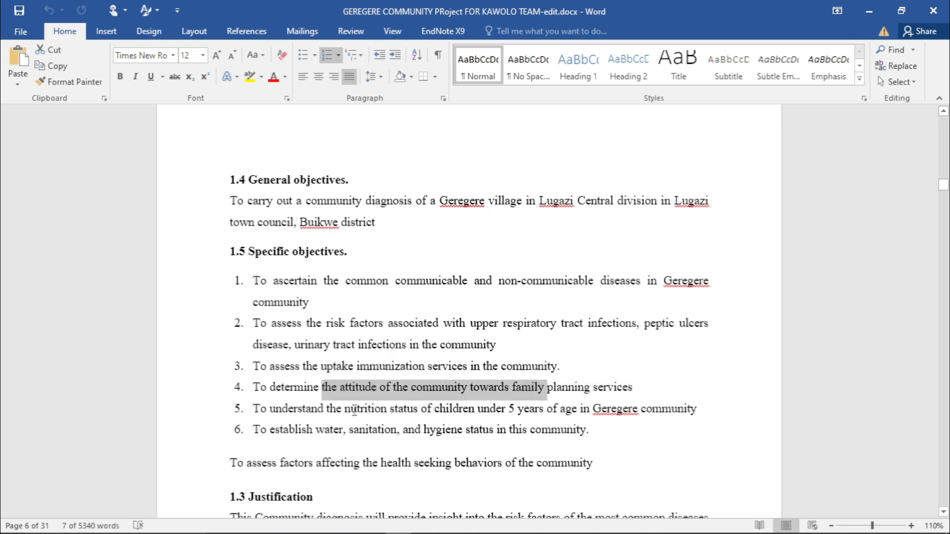
{"action": "left_click_drag", "start_coordinate": [356, 412], "coordinate": [532, 411]}
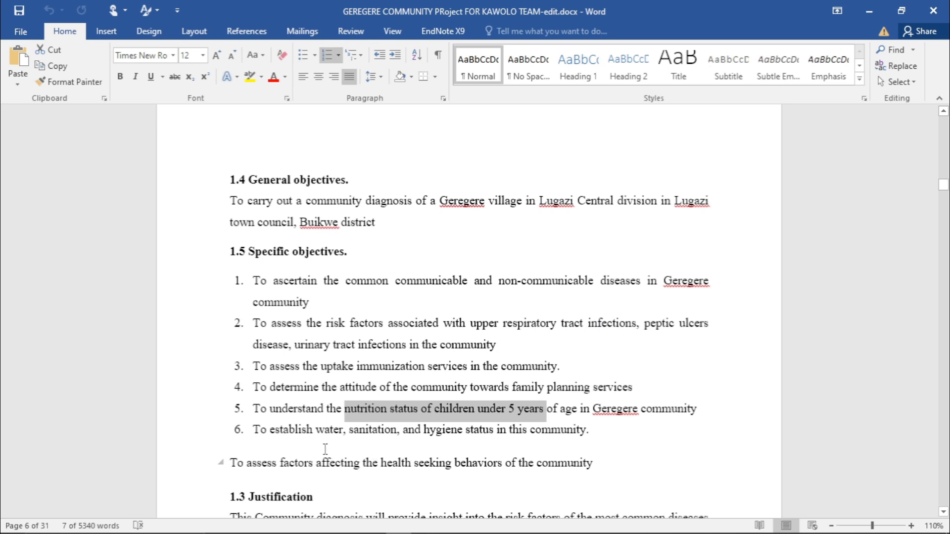
{"action": "left_click_drag", "start_coordinate": [270, 431], "coordinate": [463, 438]}
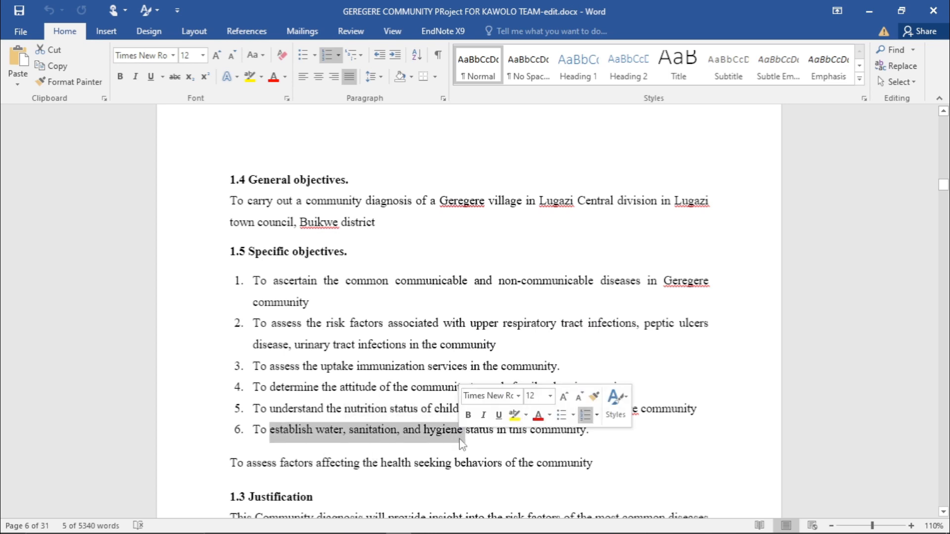
Switch to the Dataset1 workbook in Excel and go to the first survey question in cell A1 of Sheet3
{"action": "left_click", "coordinate": [358, 345]}
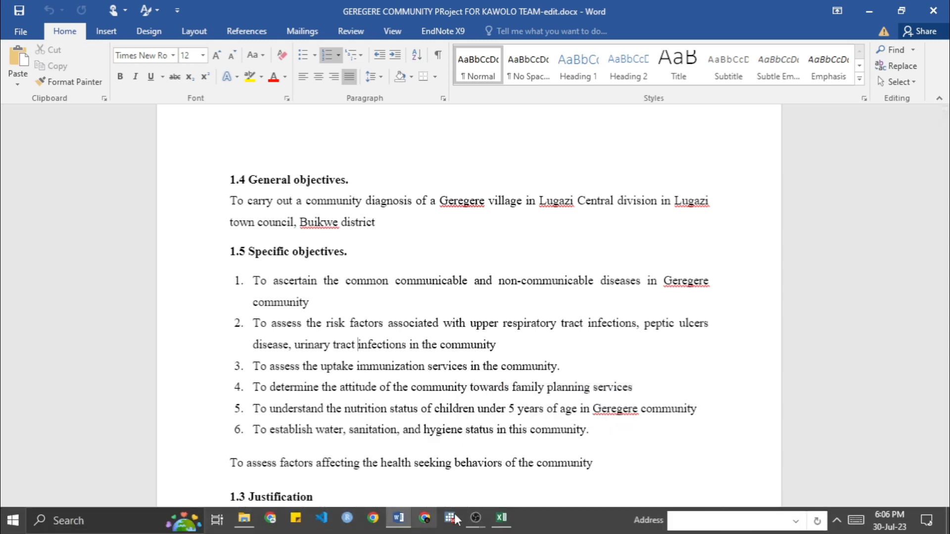
{"action": "left_click", "coordinate": [509, 518]}
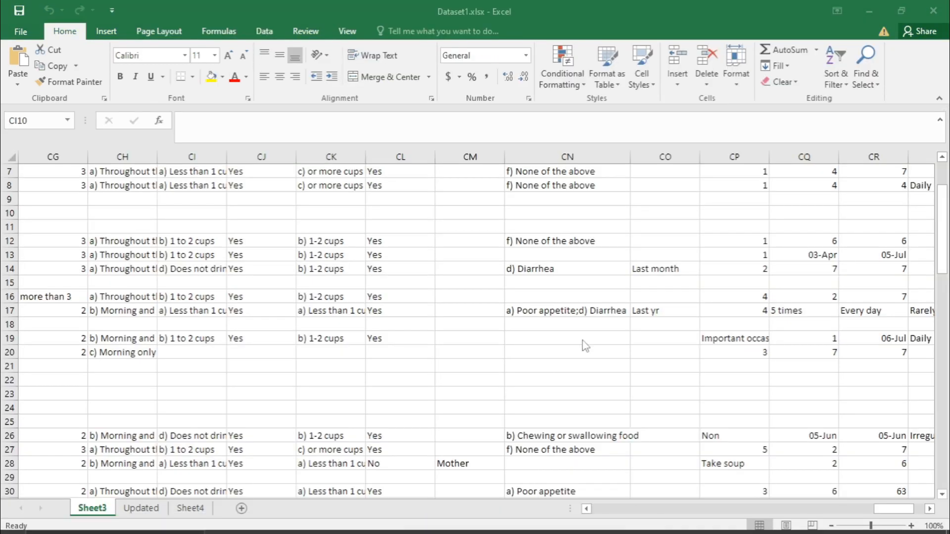
{"action": "left_click_drag", "start_coordinate": [943, 273], "coordinate": [943, 232]}
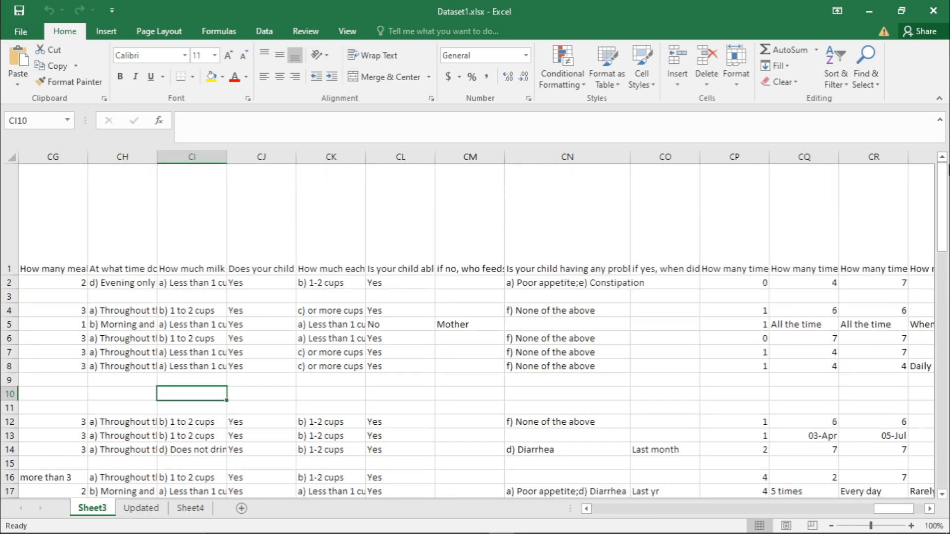
{"action": "key", "text": "ctrl+Up"}
{"action": "key", "text": "ctrl+Up"}
{"action": "key", "text": "ctrl+Up"}
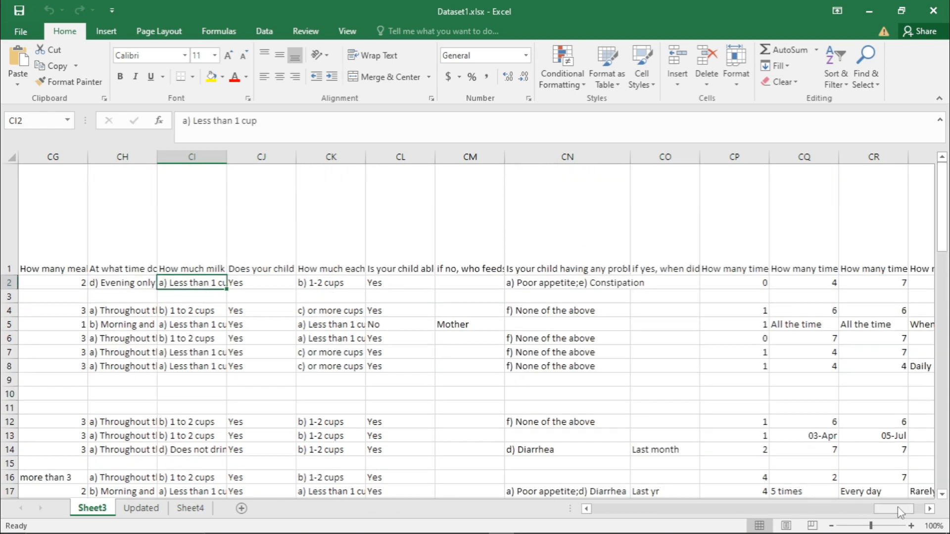
{"action": "left_click_drag", "start_coordinate": [897, 508], "coordinate": [594, 515]}
{"action": "left_click", "coordinate": [258, 338]}
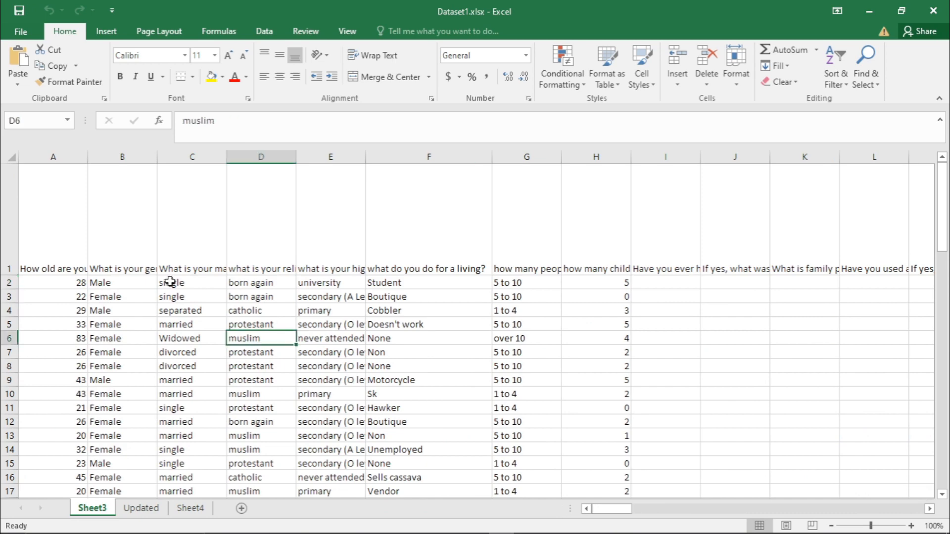
{"action": "left_click", "coordinate": [59, 240]}
{"action": "mouse_move", "coordinate": [942, 220]}
{"action": "left_mouse_down"}
{"action": "mouse_move", "coordinate": [942, 469]}
{"action": "mouse_move", "coordinate": [943, 205]}
{"action": "left_mouse_up"}
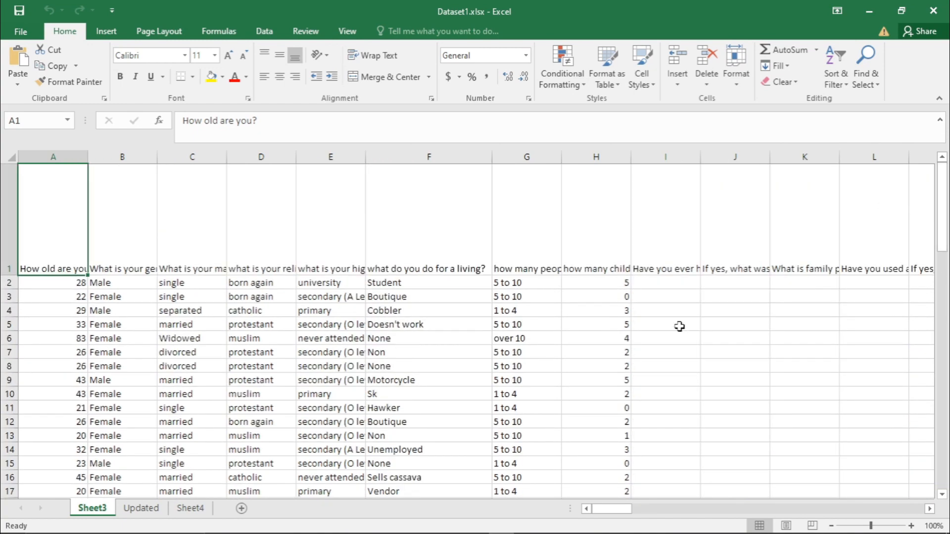
Look across Sheet3's question columns from A to CU, and down the respondents' rows in the first columns
{"action": "left_click_drag", "start_coordinate": [604, 514], "coordinate": [913, 522]}
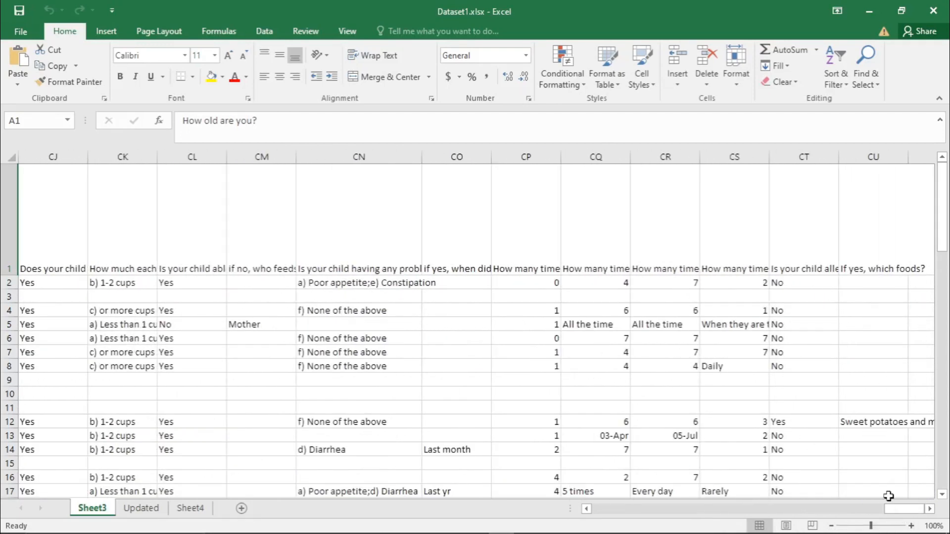
{"action": "left_click", "coordinate": [552, 338]}
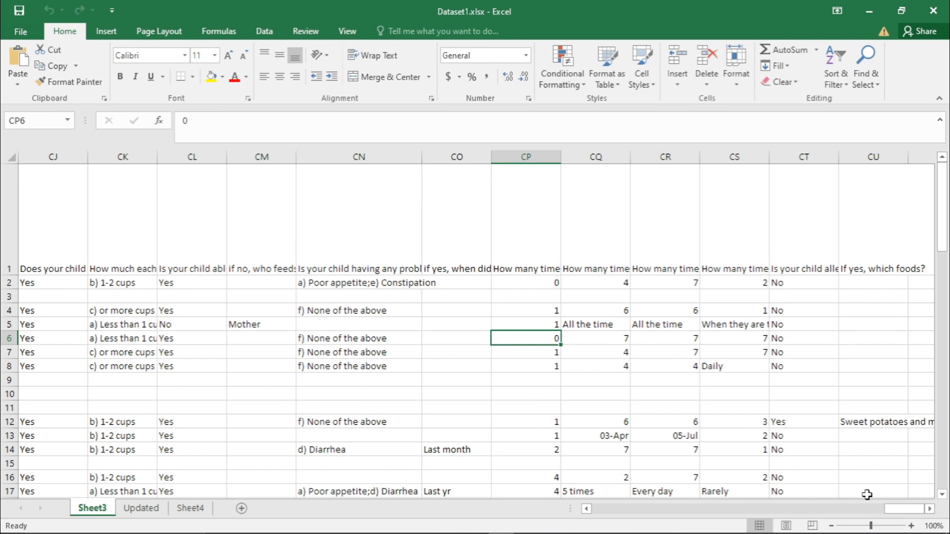
{"action": "left_click_drag", "start_coordinate": [891, 508], "coordinate": [601, 517]}
{"action": "left_click", "coordinate": [565, 350]}
{"action": "left_click_drag", "start_coordinate": [946, 200], "coordinate": [946, 346]}
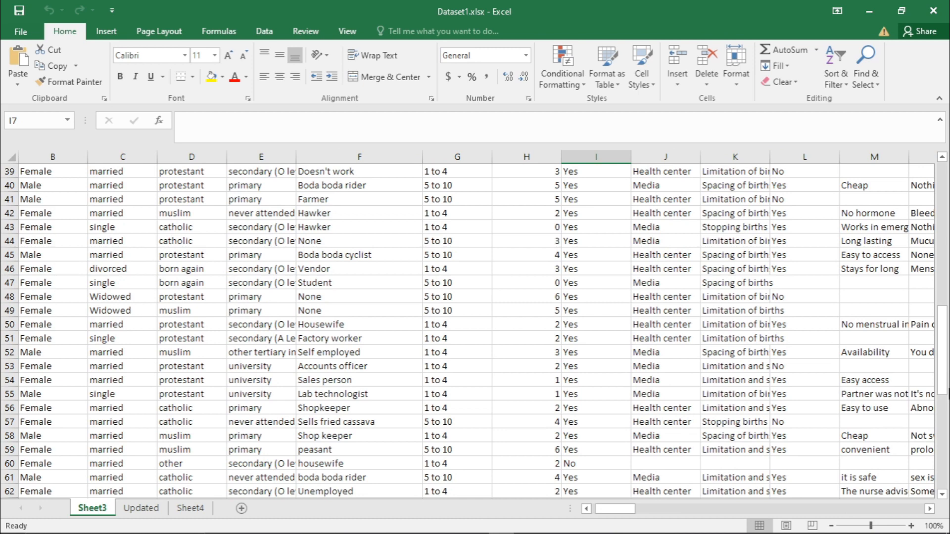
{"action": "left_click_drag", "start_coordinate": [948, 261], "coordinate": [945, 207]}
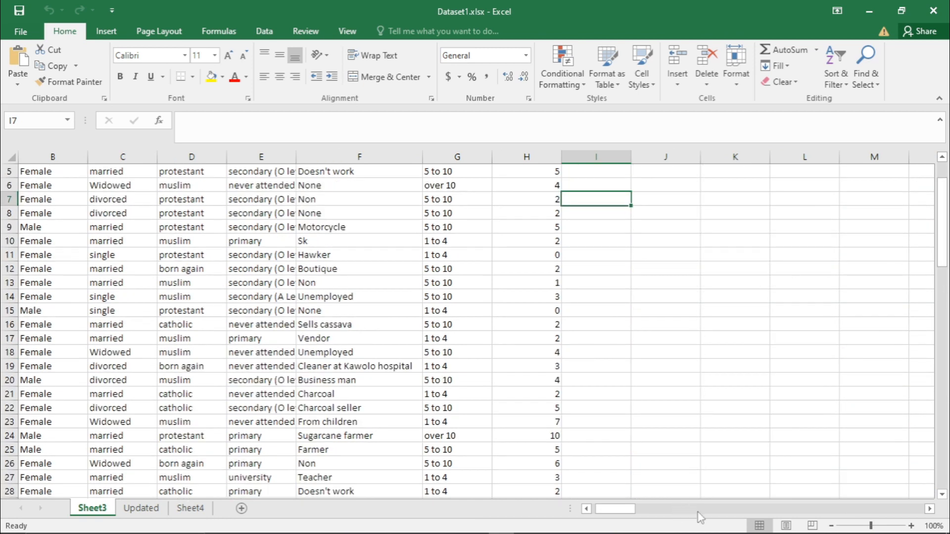
{"action": "left_click_drag", "start_coordinate": [625, 510], "coordinate": [617, 510]}
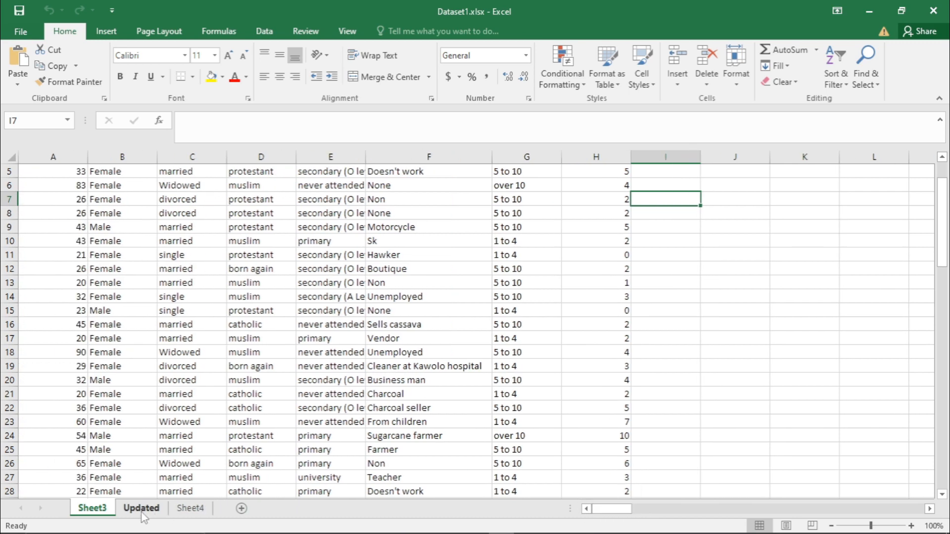
Check the contents of Sheet4 and return to the question headers at the start of Sheet3
{"action": "left_click", "coordinate": [197, 515]}
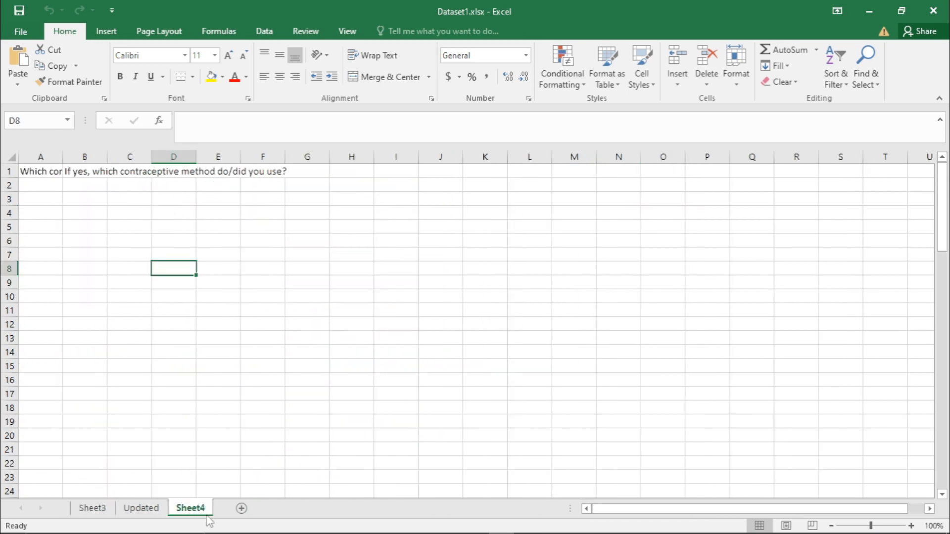
{"action": "left_click", "coordinate": [92, 510]}
{"action": "left_click", "coordinate": [699, 451]}
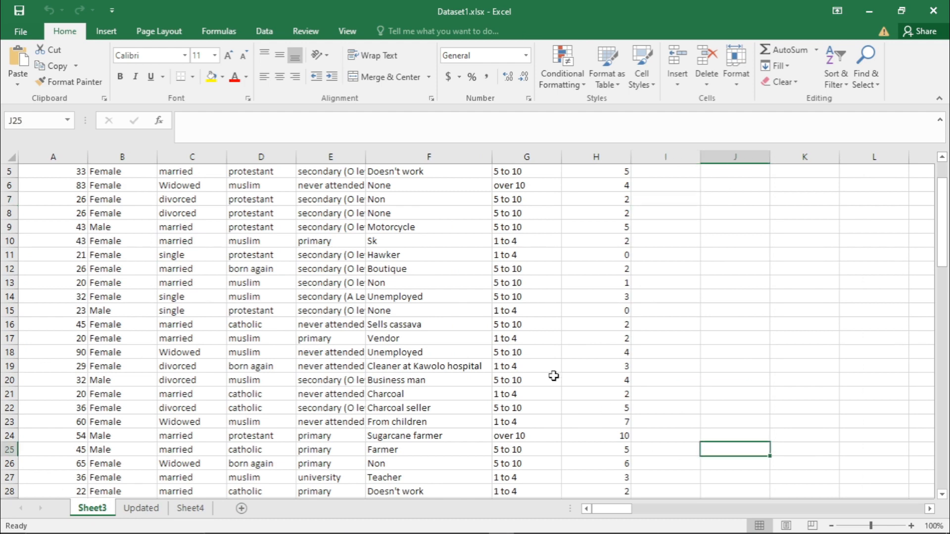
{"action": "left_click", "coordinate": [549, 379]}
{"action": "left_click_drag", "start_coordinate": [943, 211], "coordinate": [944, 163]}
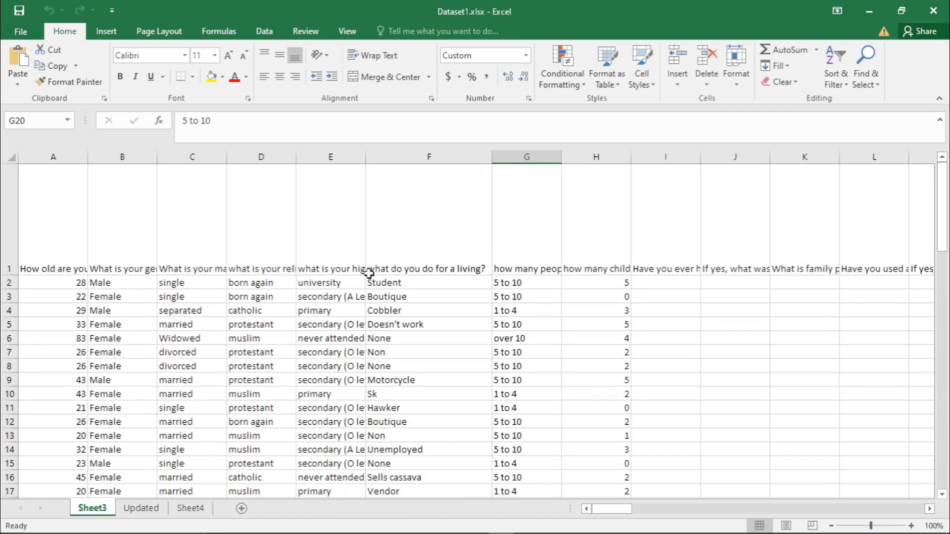
Widen column E to fit the education answers and select its header question in cell E1
{"action": "left_click_drag", "start_coordinate": [365, 158], "coordinate": [475, 173]}
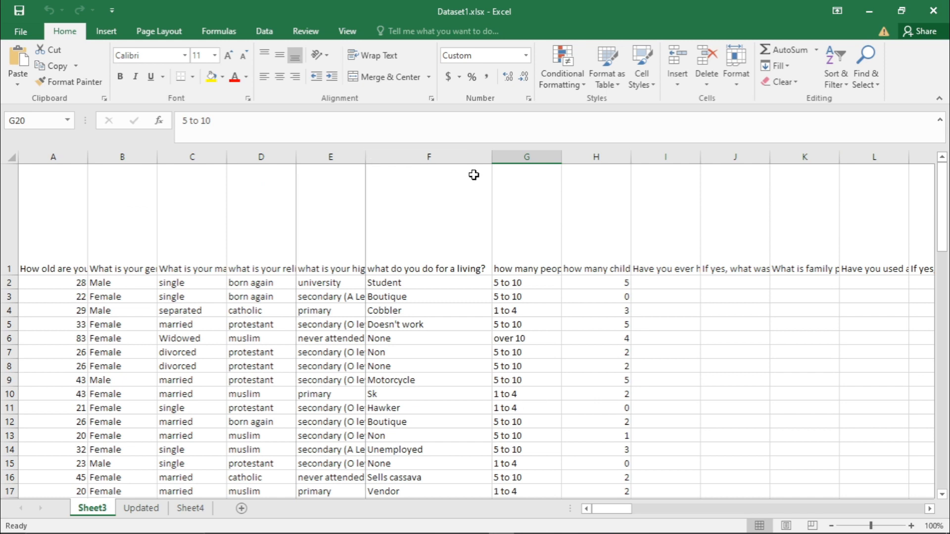
{"action": "left_click", "coordinate": [329, 297]}
{"action": "left_click", "coordinate": [347, 260]}
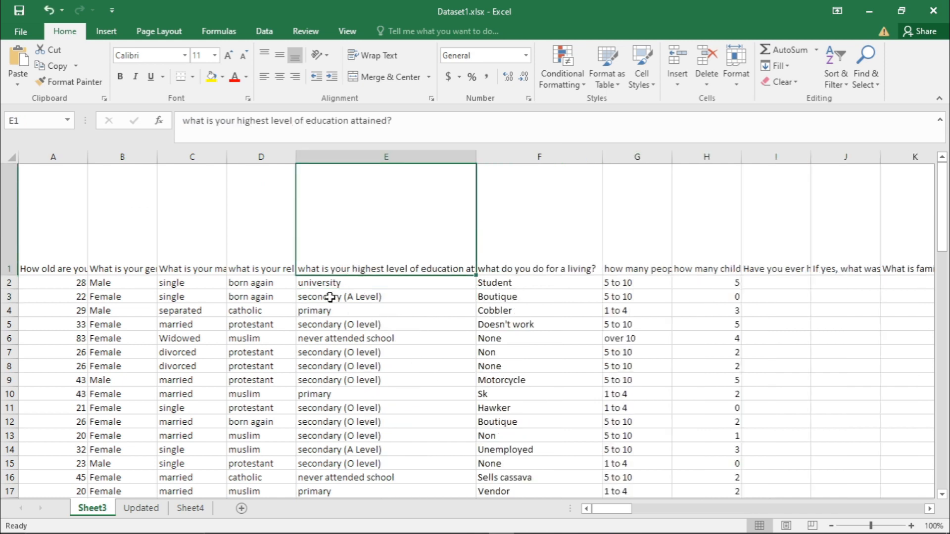
Read the education level answers in column E from row 2 down to the last respondent in row 87
{"action": "left_click", "coordinate": [326, 283]}
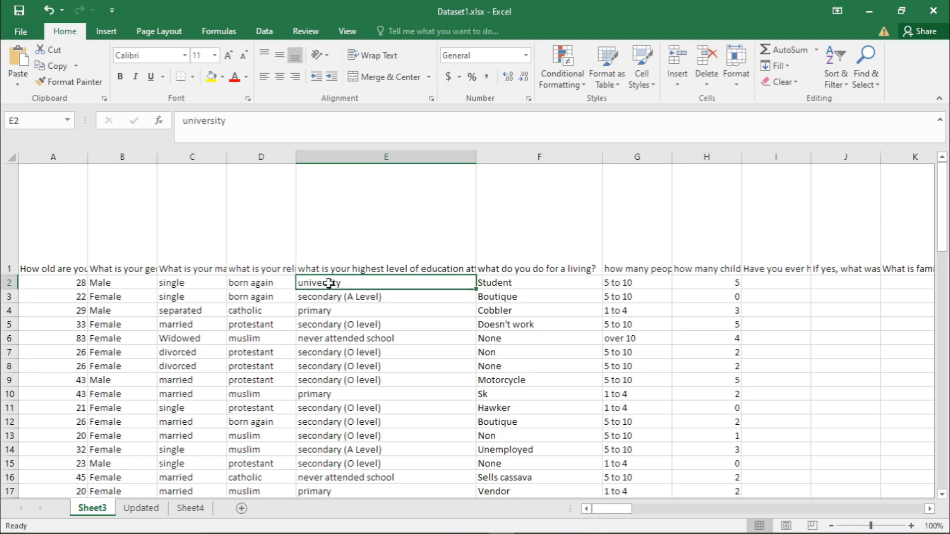
{"action": "scroll", "coordinate": [369, 413], "scroll_direction": "down", "scroll_amount": 5}
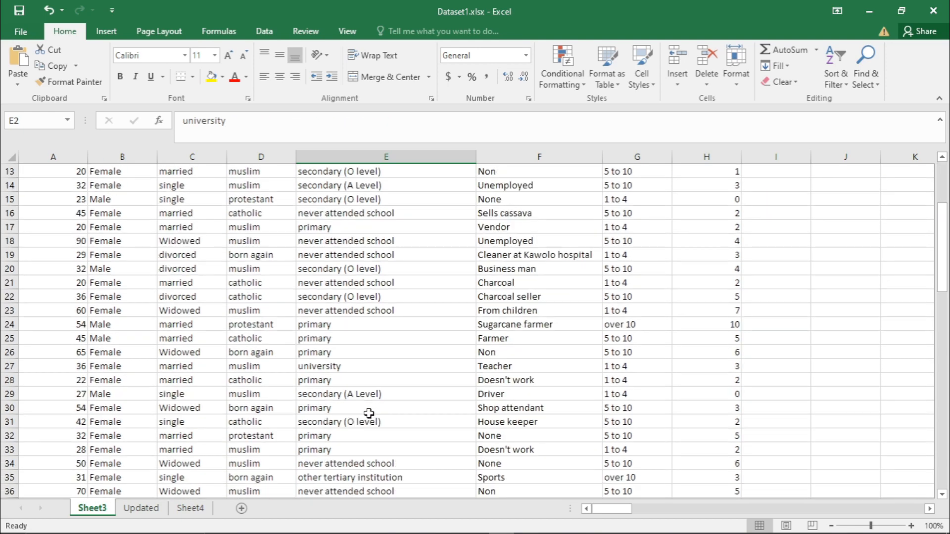
{"action": "scroll", "coordinate": [368, 419], "scroll_direction": "down", "scroll_amount": 8}
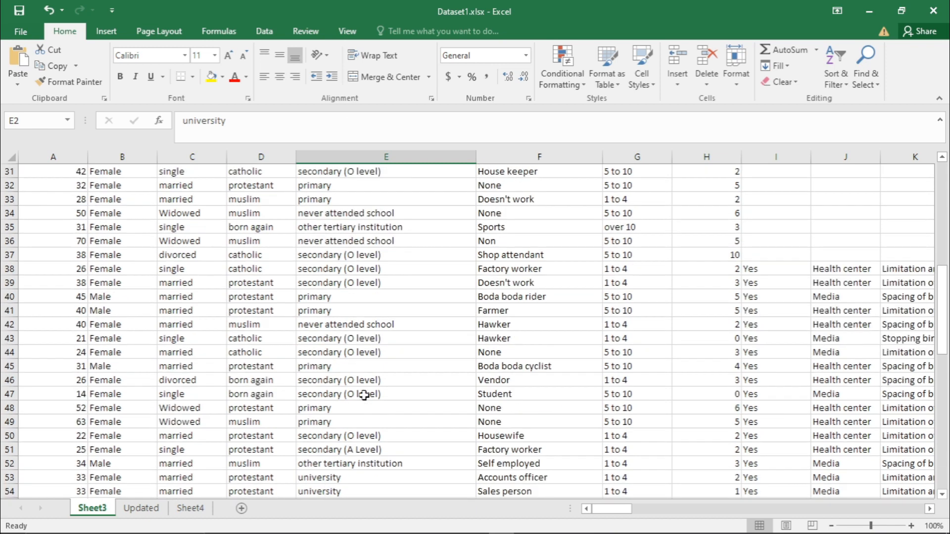
{"action": "scroll", "coordinate": [369, 398], "scroll_direction": "down", "scroll_amount": 9}
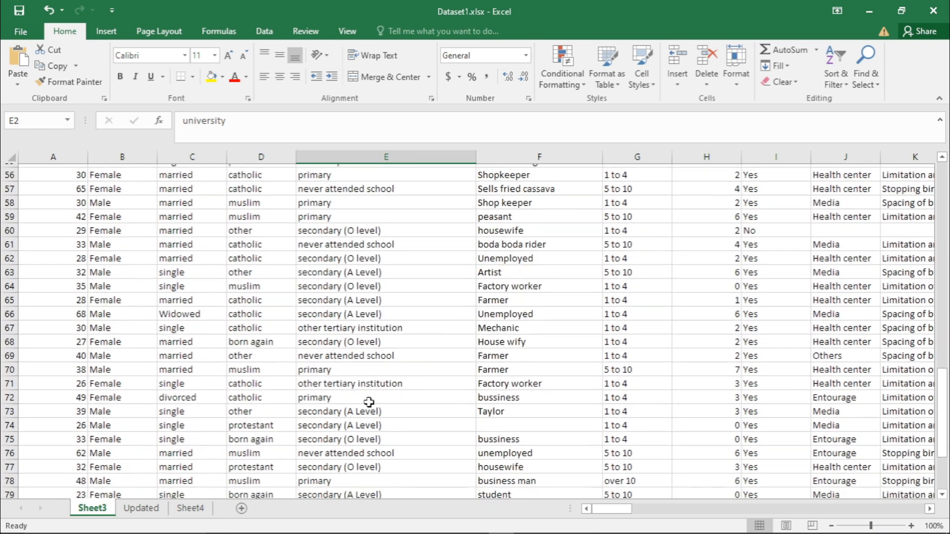
{"action": "scroll", "coordinate": [397, 403], "scroll_direction": "down", "scroll_amount": 3}
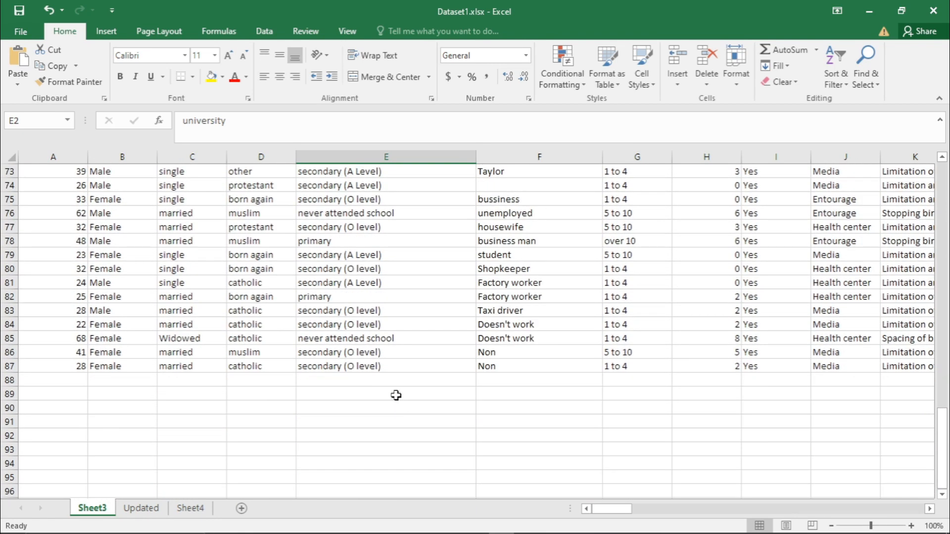
{"action": "scroll", "coordinate": [393, 391], "scroll_direction": "up", "scroll_amount": 3}
Compare the education categories in column E between rows 70 and 80: primary, secondary (O level), secondary (A Level) and other tertiary institution
{"action": "left_click", "coordinate": [369, 393]}
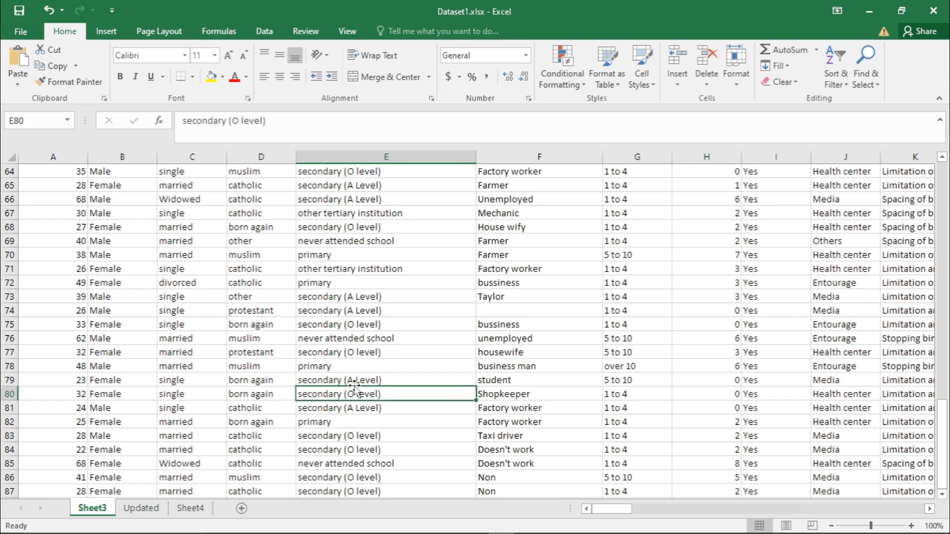
{"action": "left_click", "coordinate": [369, 380]}
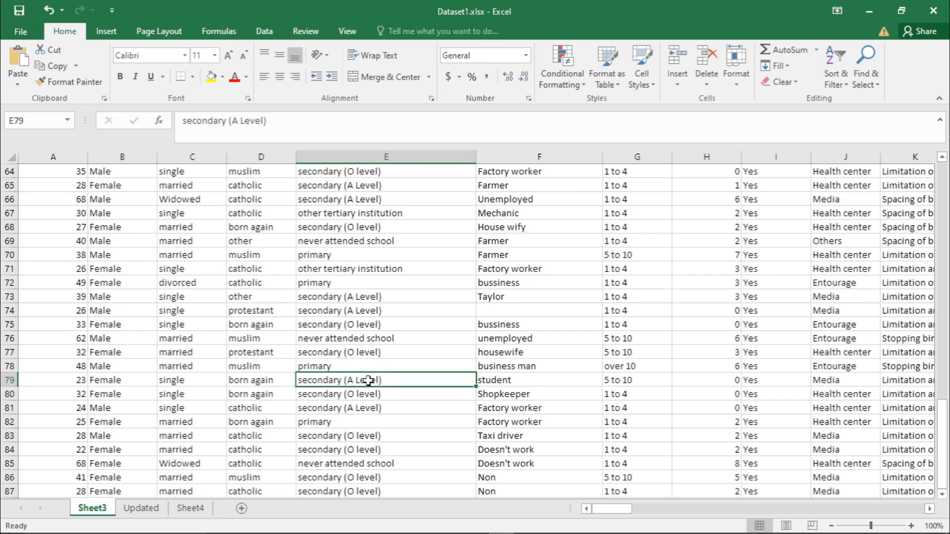
{"action": "left_click", "coordinate": [352, 268]}
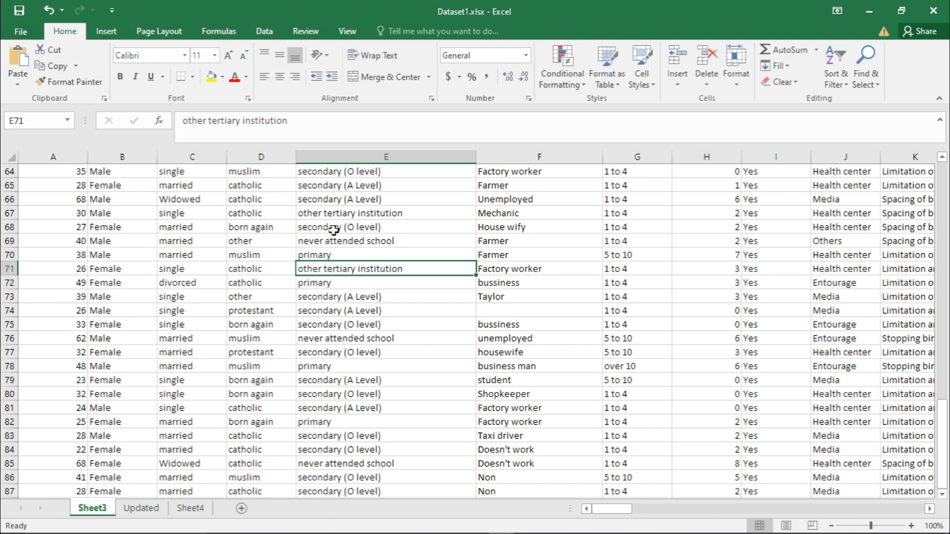
{"action": "left_click", "coordinate": [364, 388]}
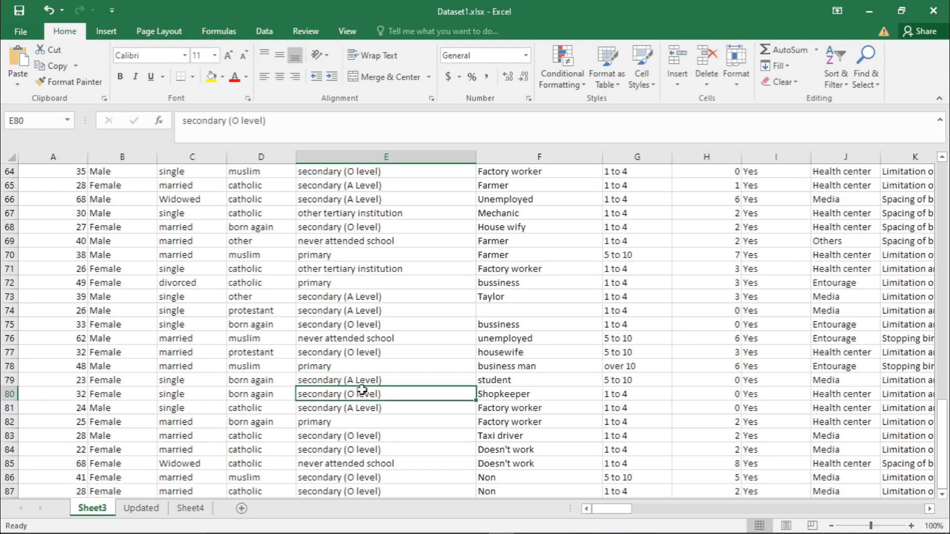
{"action": "left_click", "coordinate": [315, 268]}
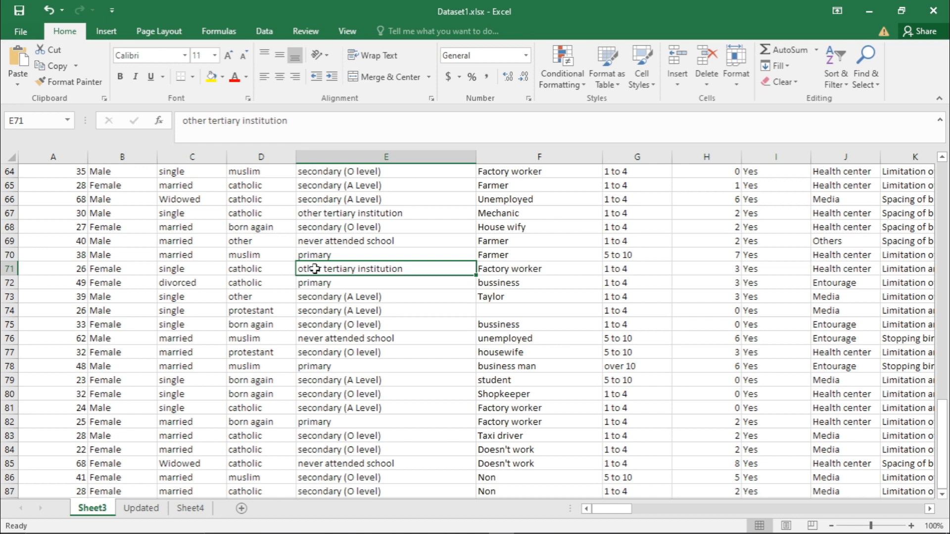
{"action": "left_click", "coordinate": [342, 297]}
{"action": "left_click", "coordinate": [348, 312]}
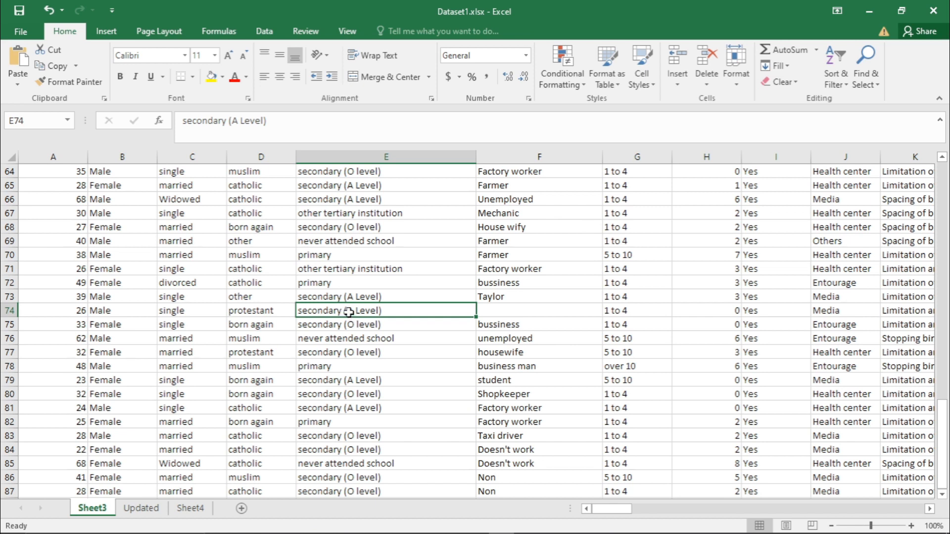
{"action": "left_click", "coordinate": [351, 297]}
{"action": "left_click", "coordinate": [350, 310]}
{"action": "left_click", "coordinate": [335, 258]}
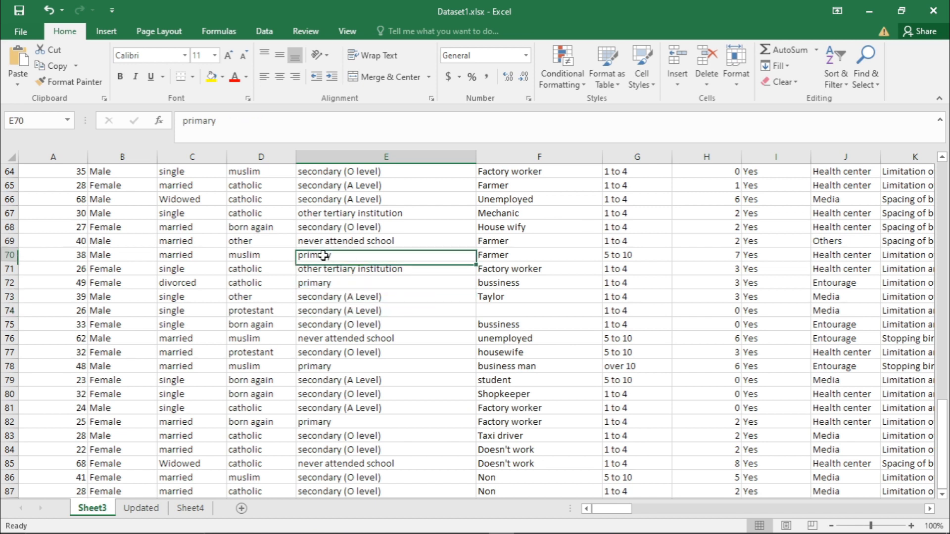
{"action": "left_click", "coordinate": [340, 270]}
{"action": "left_click", "coordinate": [340, 281]}
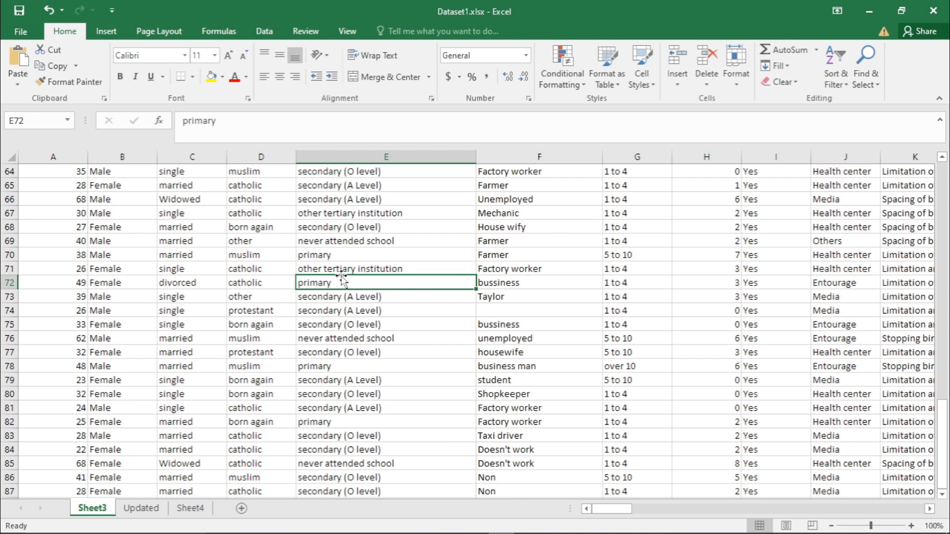
Examine the religion answers in column D, from row 75 to the last respondent in row 87
{"action": "left_click", "coordinate": [290, 325]}
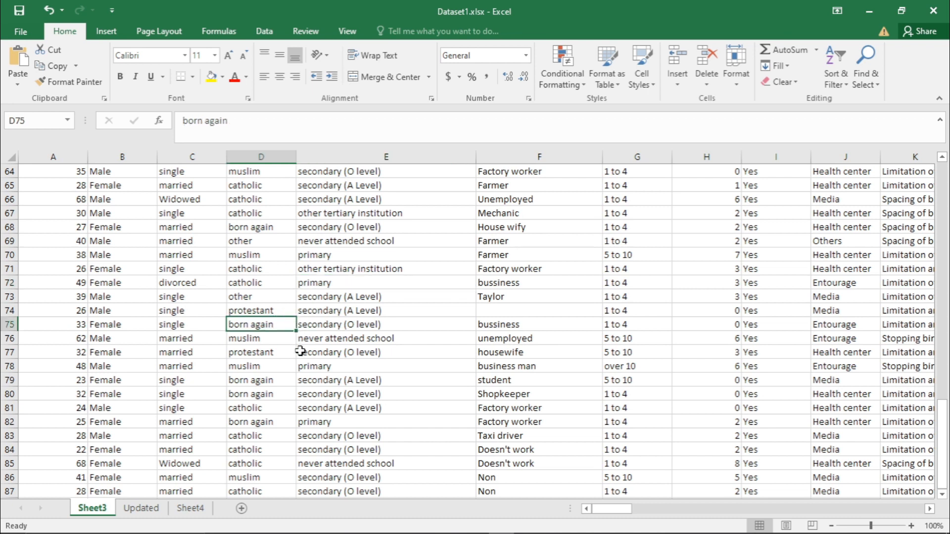
{"action": "scroll", "coordinate": [300, 352], "scroll_direction": "down", "scroll_amount": 3}
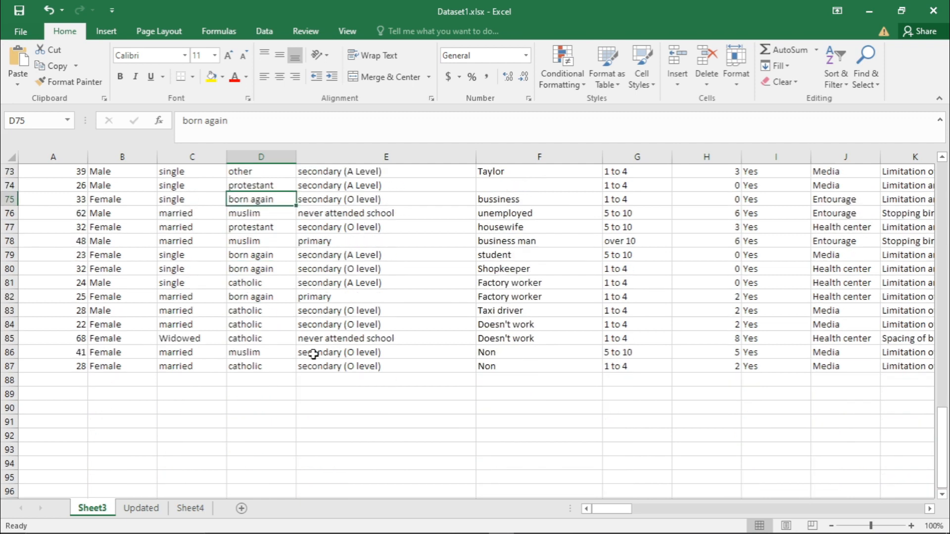
{"action": "left_click", "coordinate": [260, 364]}
{"action": "scroll", "coordinate": [275, 361], "scroll_direction": "up", "scroll_amount": 7}
{"action": "scroll", "coordinate": [280, 360], "scroll_direction": "up", "scroll_amount": 5}
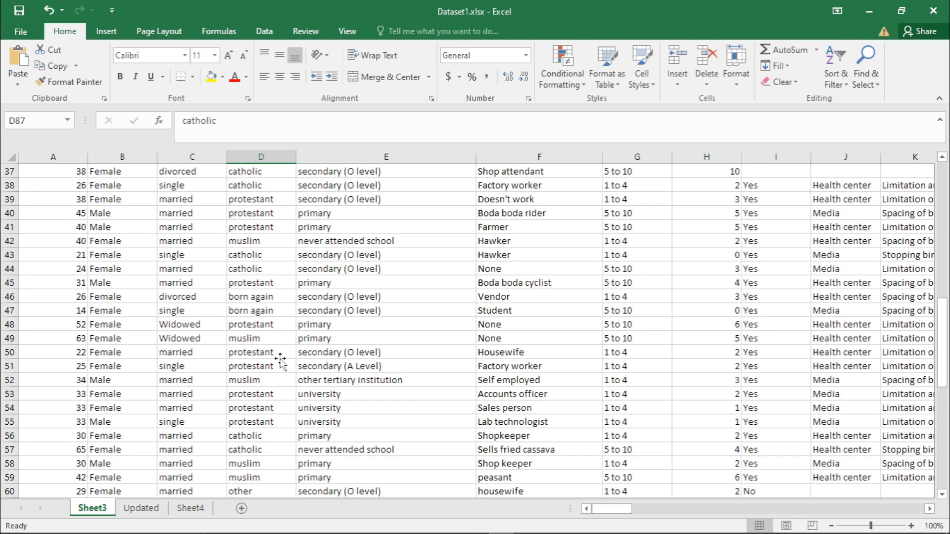
Examine the marital status answers in column C, including married and divorced, and return to the question headers
{"action": "left_click", "coordinate": [226, 254]}
{"action": "left_click", "coordinate": [192, 238]}
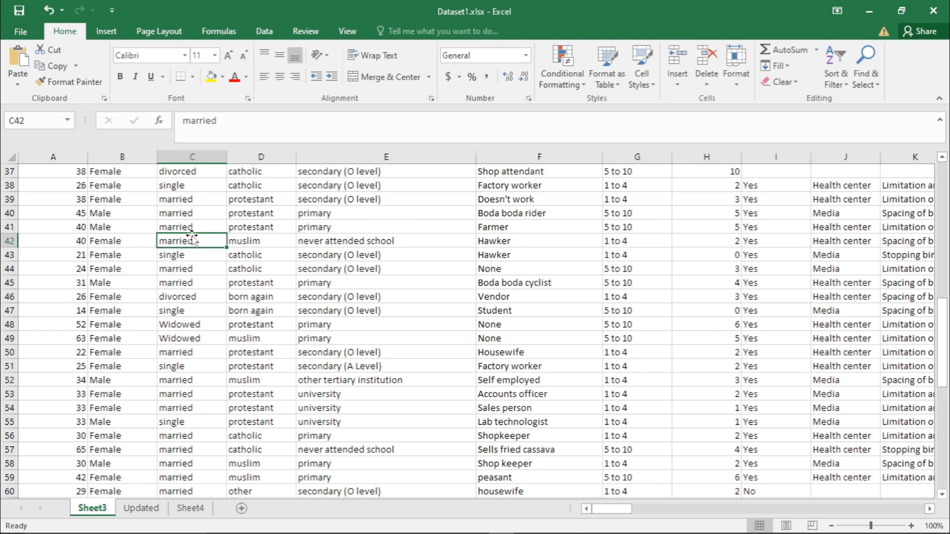
{"action": "left_click", "coordinate": [194, 298]}
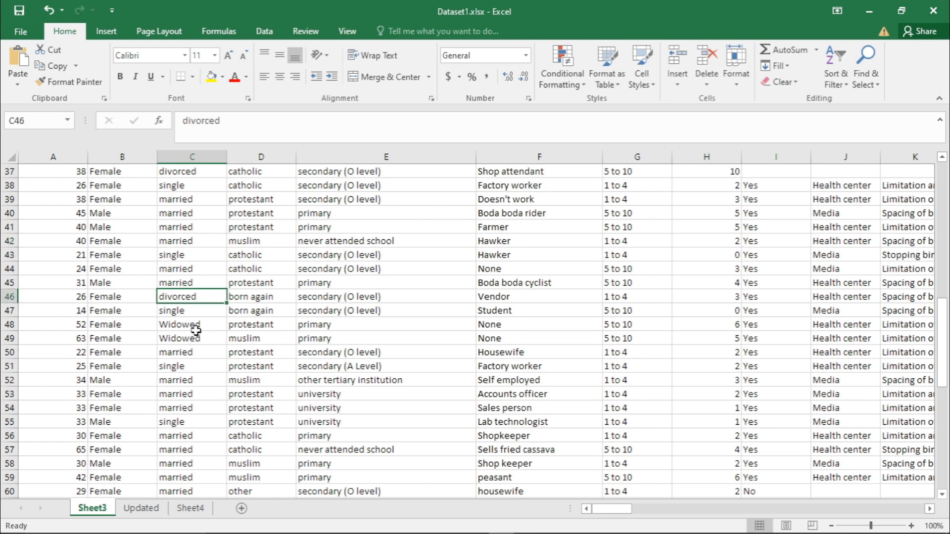
{"action": "left_click", "coordinate": [200, 213]}
{"action": "scroll", "coordinate": [199, 213], "scroll_direction": "up", "scroll_amount": 12}
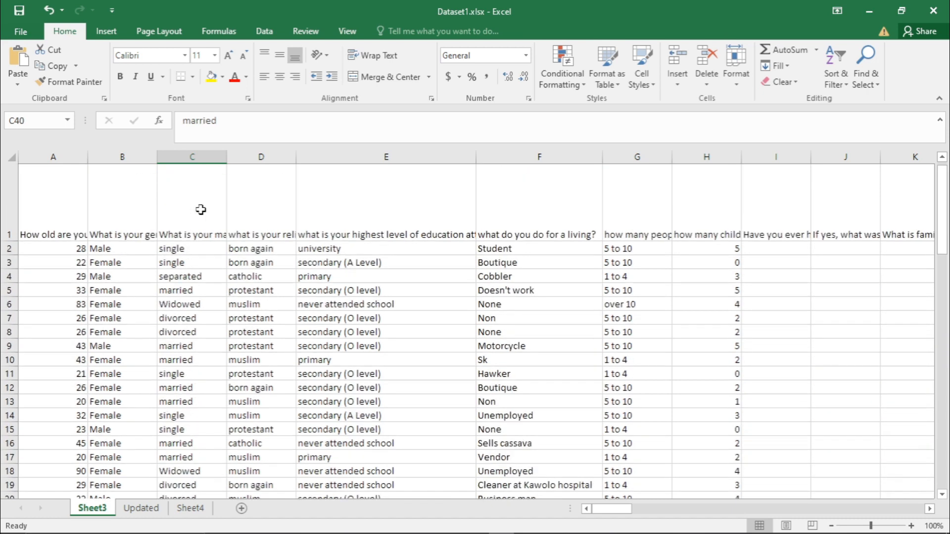
Examine the marital status question in column C and its answer categories: single, separated, married, widowed and divorced
{"action": "left_click", "coordinate": [201, 237]}
{"action": "scroll", "coordinate": [226, 320], "scroll_direction": "down", "scroll_amount": 2}
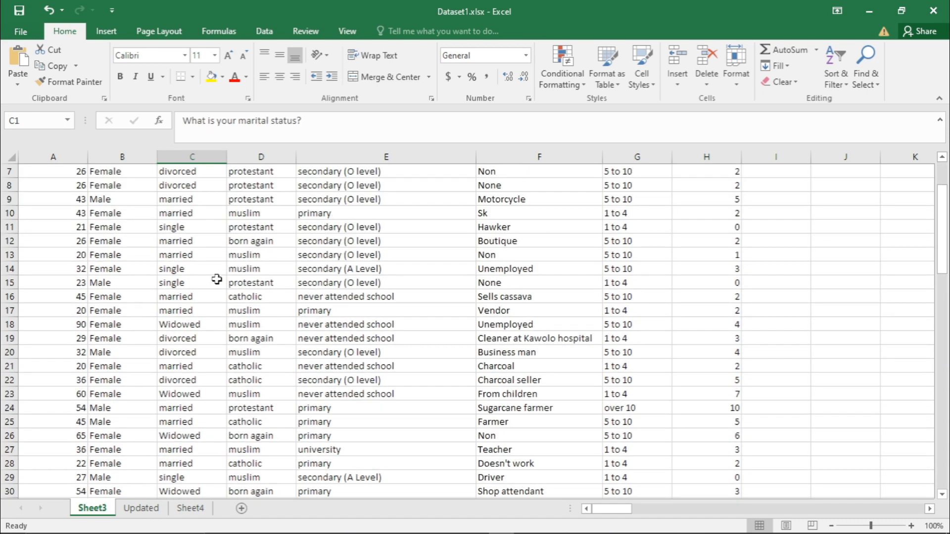
{"action": "scroll", "coordinate": [216, 279], "scroll_direction": "up", "scroll_amount": 2}
{"action": "left_click", "coordinate": [201, 286]}
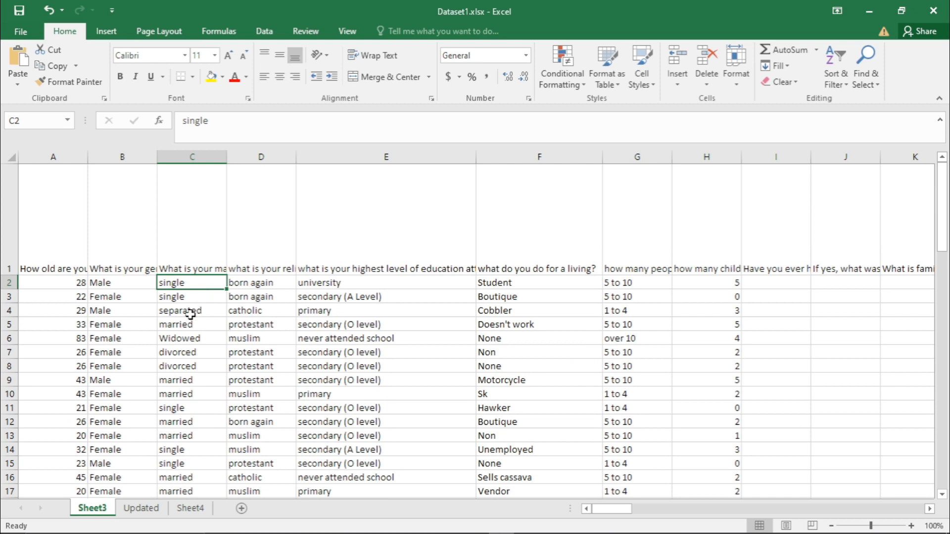
{"action": "left_click", "coordinate": [189, 312]}
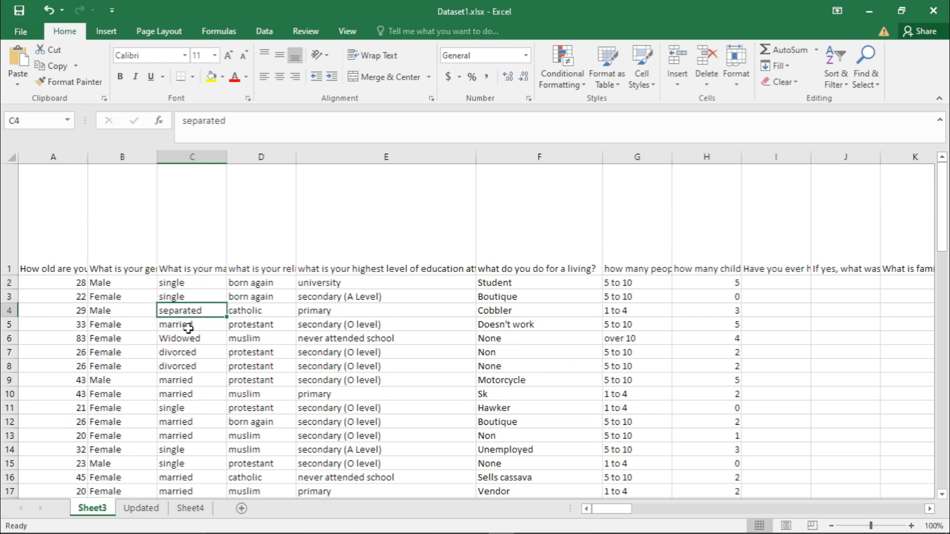
{"action": "left_click", "coordinate": [189, 326]}
{"action": "left_click", "coordinate": [187, 338]}
{"action": "left_click", "coordinate": [184, 353]}
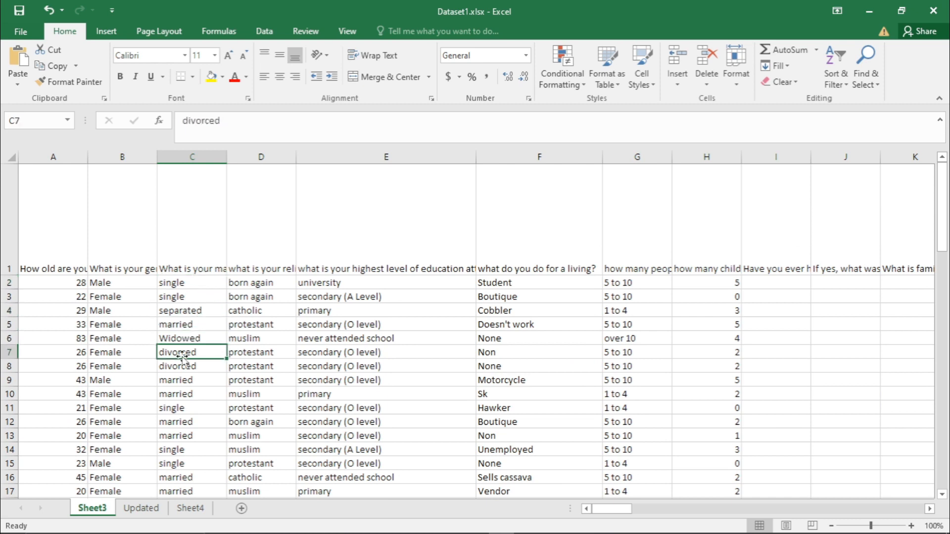
{"action": "left_click", "coordinate": [179, 380]}
{"action": "left_click", "coordinate": [178, 450]}
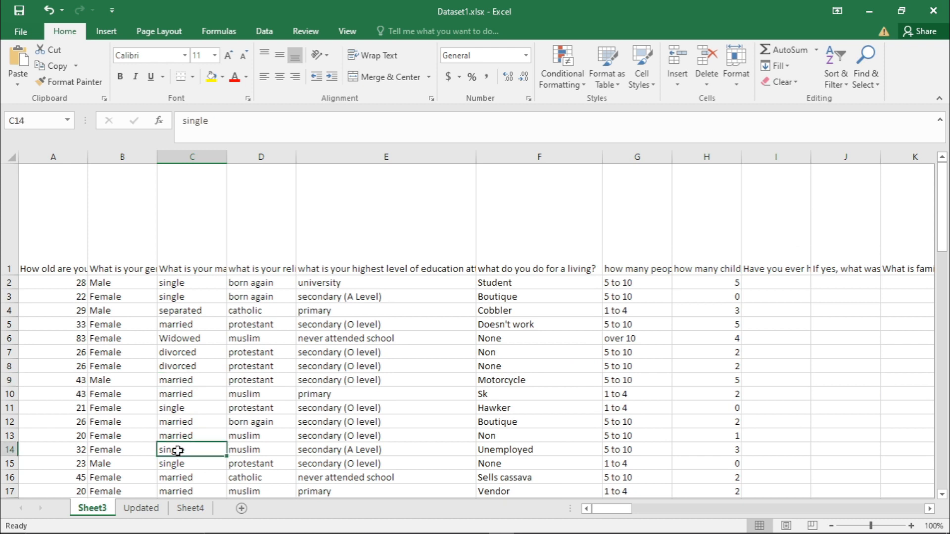
Compare the recurring marital status answers in column C between rows 2 and 14
{"action": "left_click", "coordinate": [186, 312]}
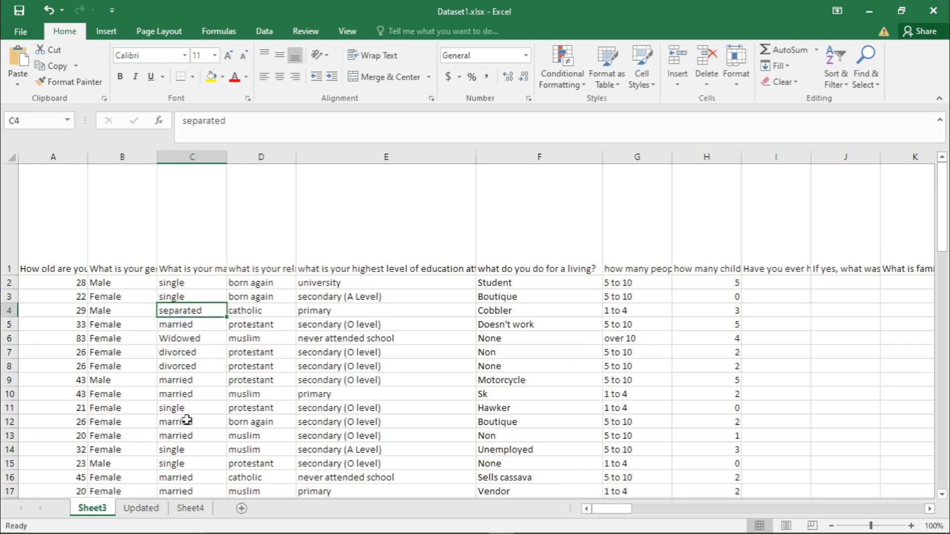
{"action": "left_click", "coordinate": [179, 450]}
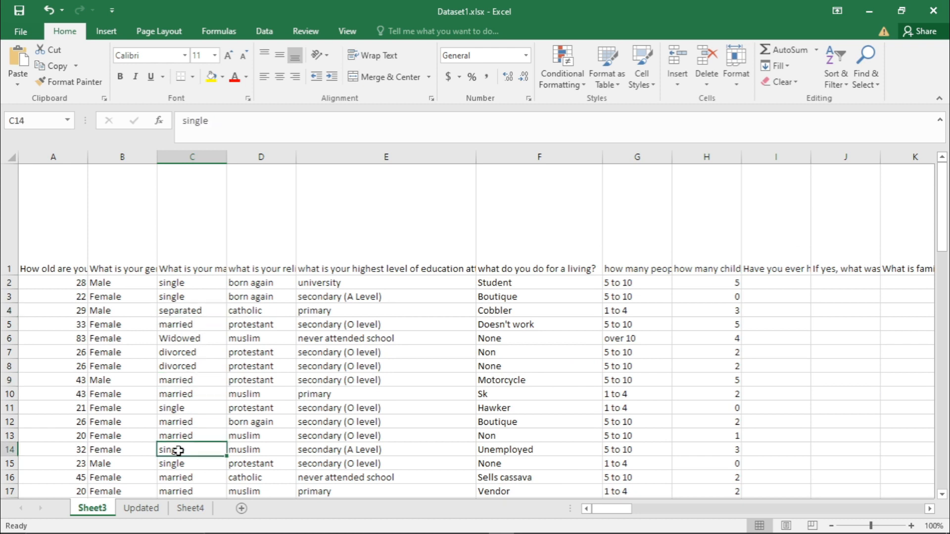
{"action": "left_click", "coordinate": [187, 338]}
{"action": "left_click", "coordinate": [190, 411]}
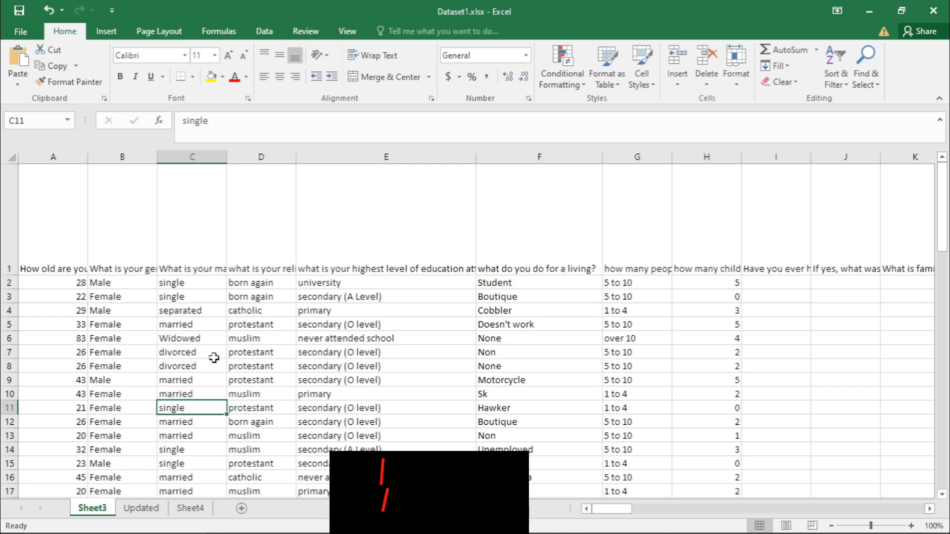
{"action": "left_click", "coordinate": [197, 338]}
{"action": "left_click", "coordinate": [194, 392]}
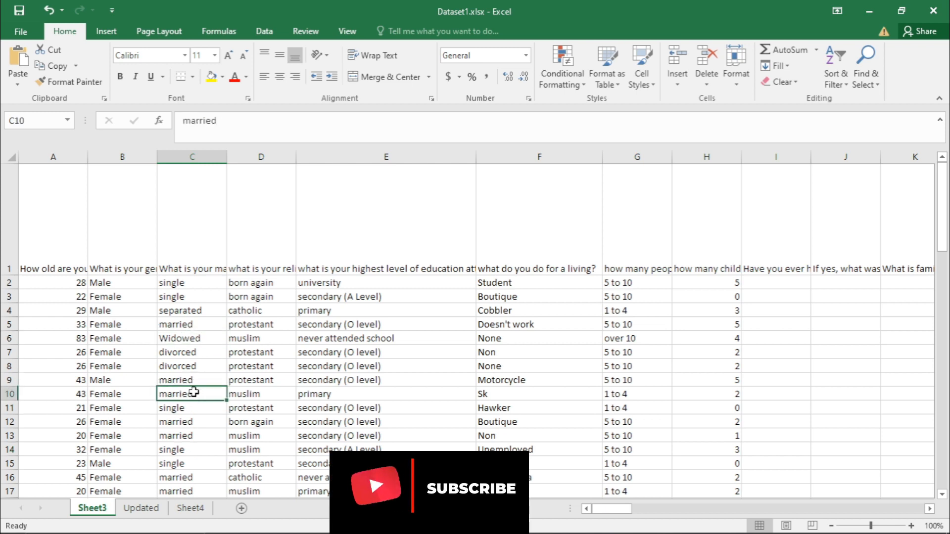
{"action": "left_click", "coordinate": [188, 367]}
{"action": "left_click_drag", "start_coordinate": [190, 282], "coordinate": [191, 435]}
{"action": "left_click", "coordinate": [184, 385]}
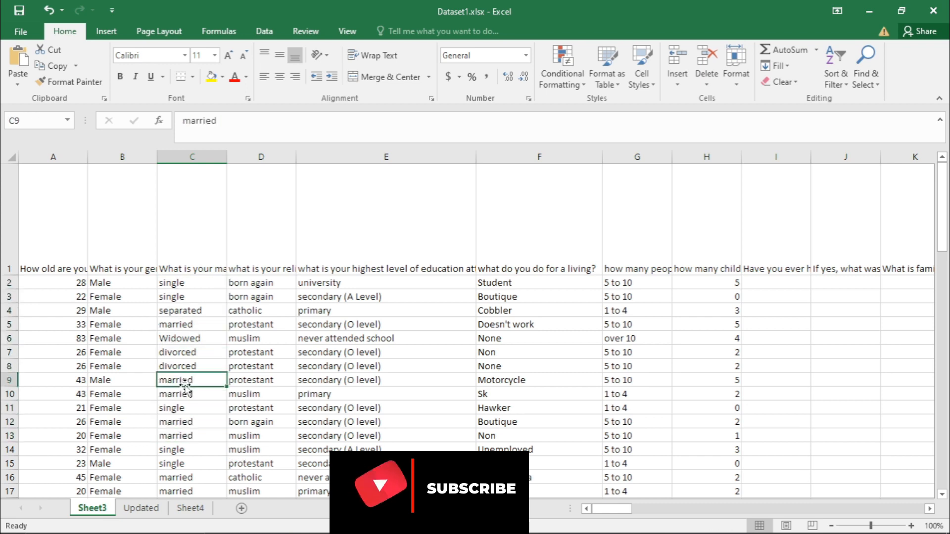
{"action": "left_click", "coordinate": [189, 367]}
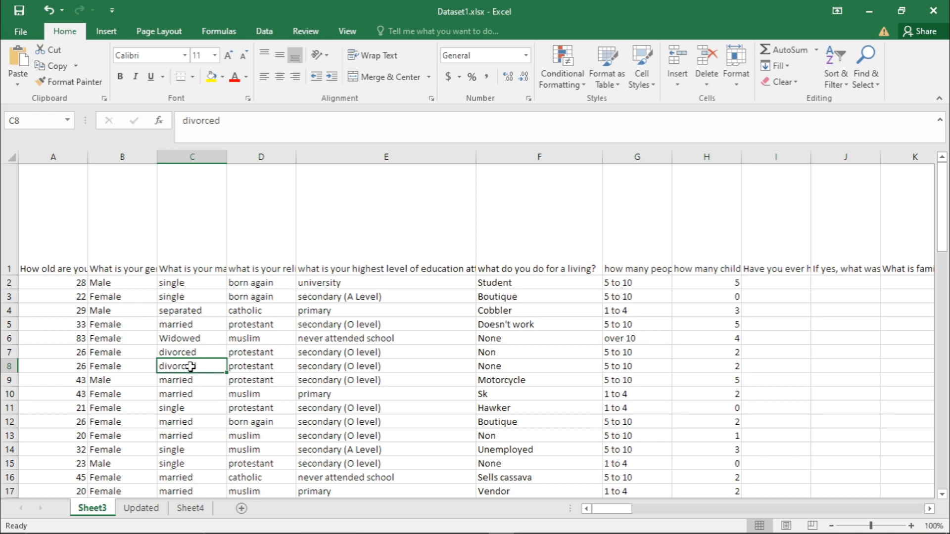
Examine the religion question in column D and its answer categories: protestant, muslim, catholic and born again
{"action": "scroll", "coordinate": [154, 333], "scroll_direction": "down", "scroll_amount": 2}
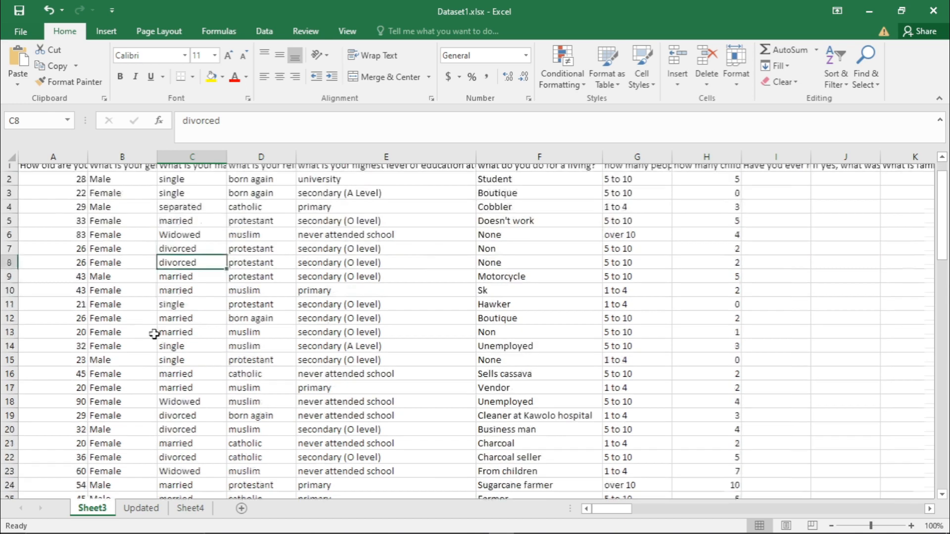
{"action": "left_click", "coordinate": [214, 331]}
{"action": "left_click", "coordinate": [240, 330]}
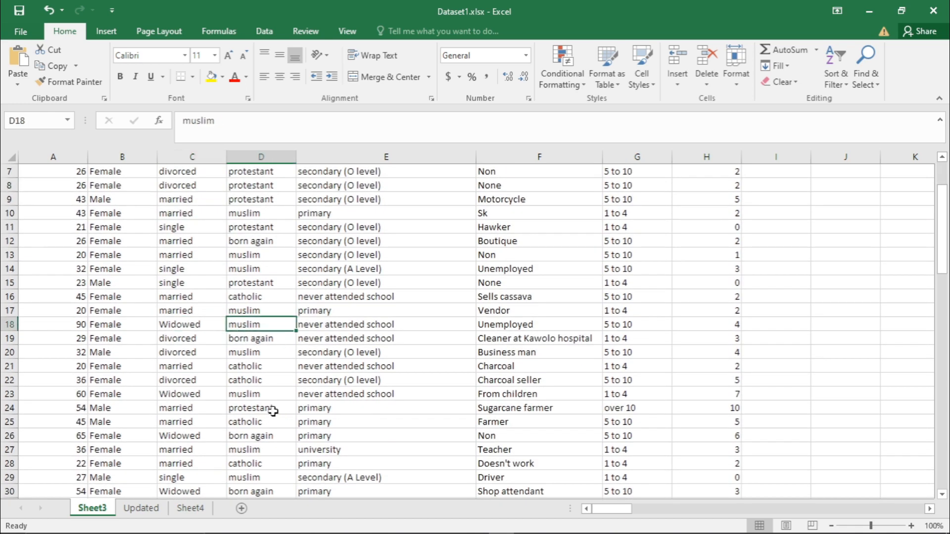
{"action": "scroll", "coordinate": [284, 408], "scroll_direction": "up", "scroll_amount": 2}
{"action": "left_click", "coordinate": [288, 258]}
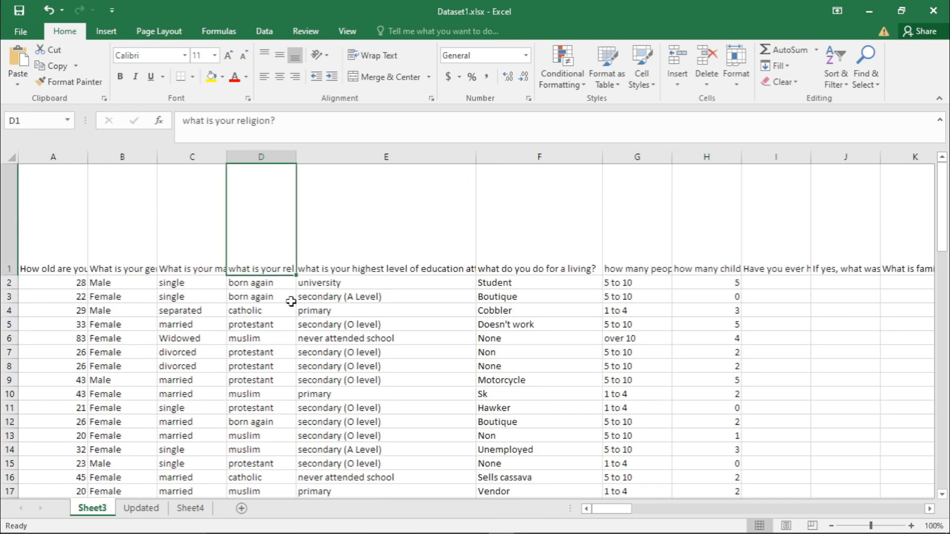
{"action": "left_click", "coordinate": [259, 353]}
{"action": "left_click", "coordinate": [261, 366]}
{"action": "left_click", "coordinate": [268, 340]}
{"action": "left_click", "coordinate": [268, 325]}
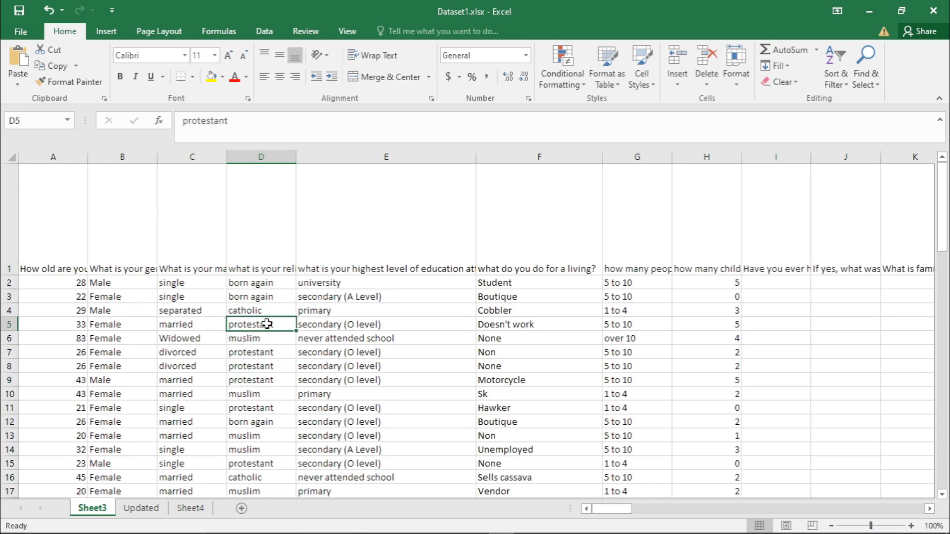
{"action": "left_click", "coordinate": [268, 311]}
{"action": "left_click", "coordinate": [261, 296]}
{"action": "left_click", "coordinate": [260, 381]}
{"action": "left_click", "coordinate": [261, 420]}
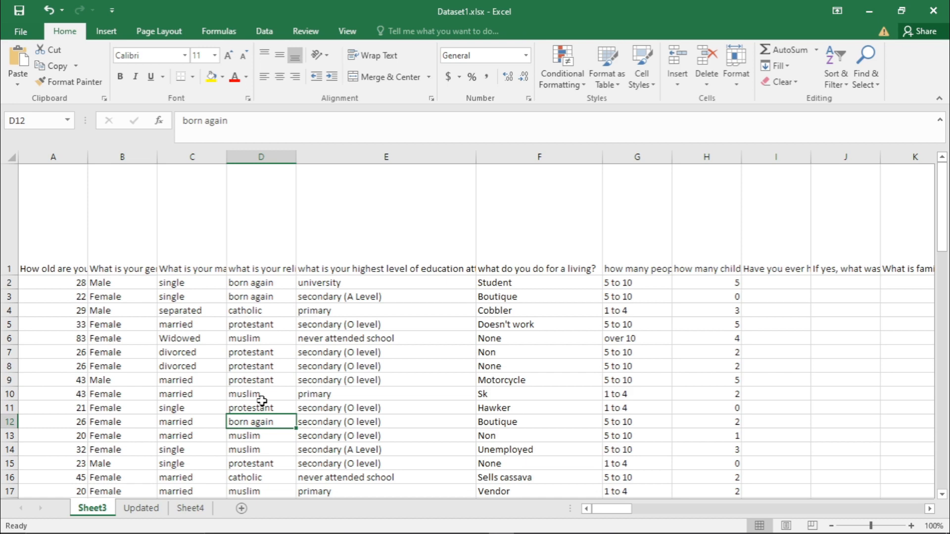
Examine the highest level of education question in column E and its answers, including primary, secondary (O level) and never attended school
{"action": "scroll", "coordinate": [316, 372], "scroll_direction": "down", "scroll_amount": 4}
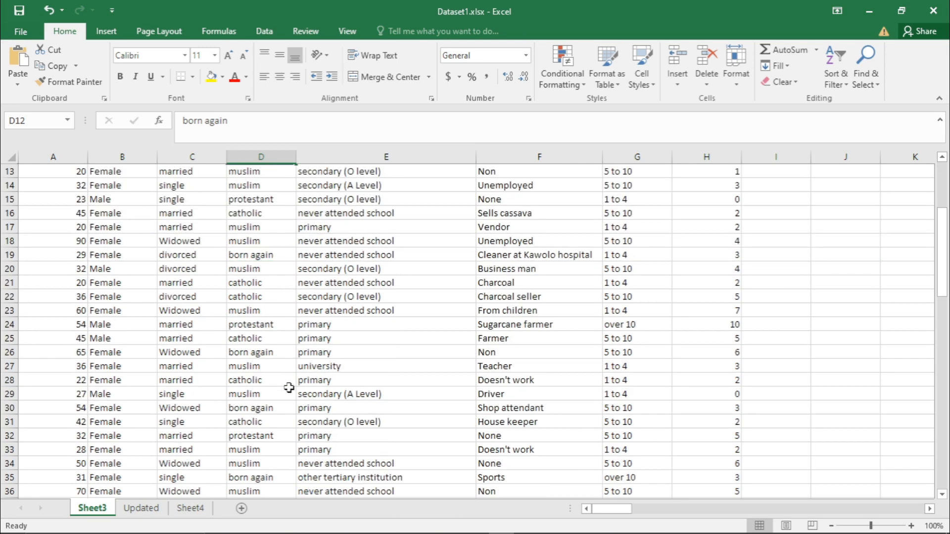
{"action": "mouse_move", "coordinate": [621, 511]}
{"action": "left_mouse_down"}
{"action": "mouse_move", "coordinate": [722, 509]}
{"action": "mouse_move", "coordinate": [605, 511]}
{"action": "left_mouse_up"}
{"action": "left_click", "coordinate": [371, 311]}
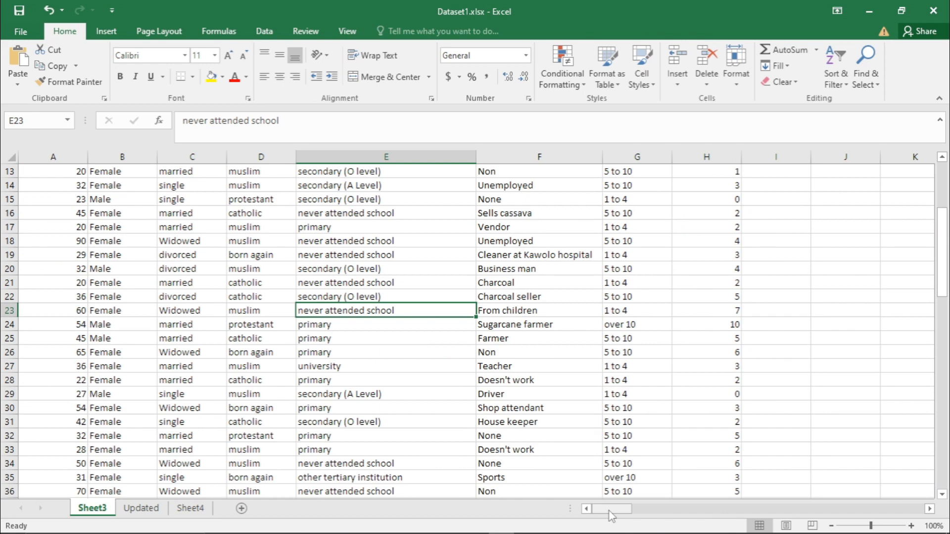
{"action": "scroll", "coordinate": [636, 422], "scroll_direction": "up", "scroll_amount": 4}
{"action": "left_click", "coordinate": [413, 259]}
{"action": "left_click", "coordinate": [368, 314]}
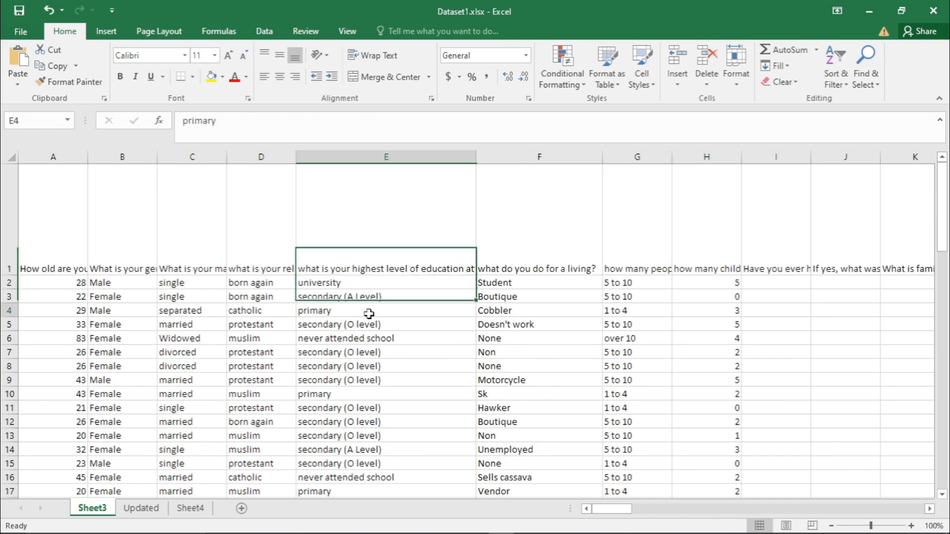
{"action": "left_click", "coordinate": [381, 352]}
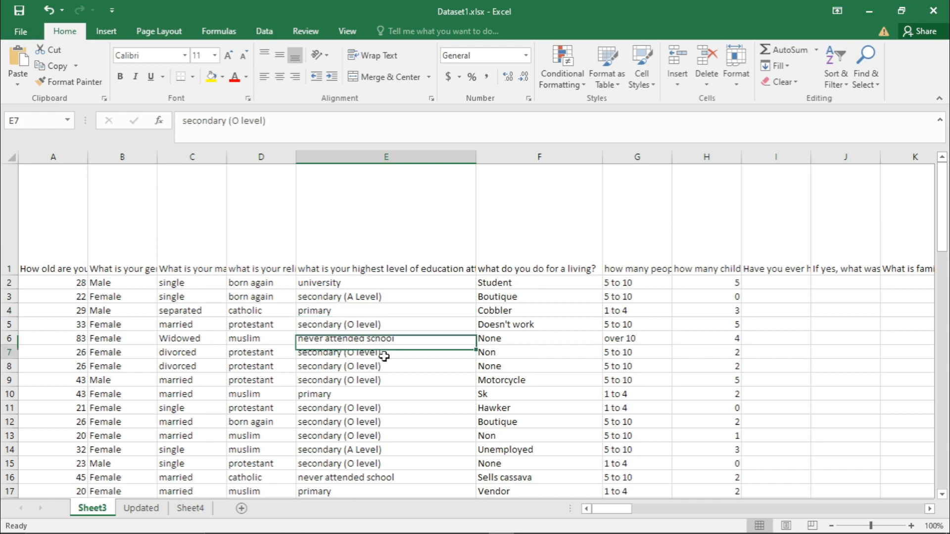
Open the Updated sheet of the dataset, and switch to the Word report to review its six specific objectives
{"action": "left_click", "coordinate": [143, 509]}
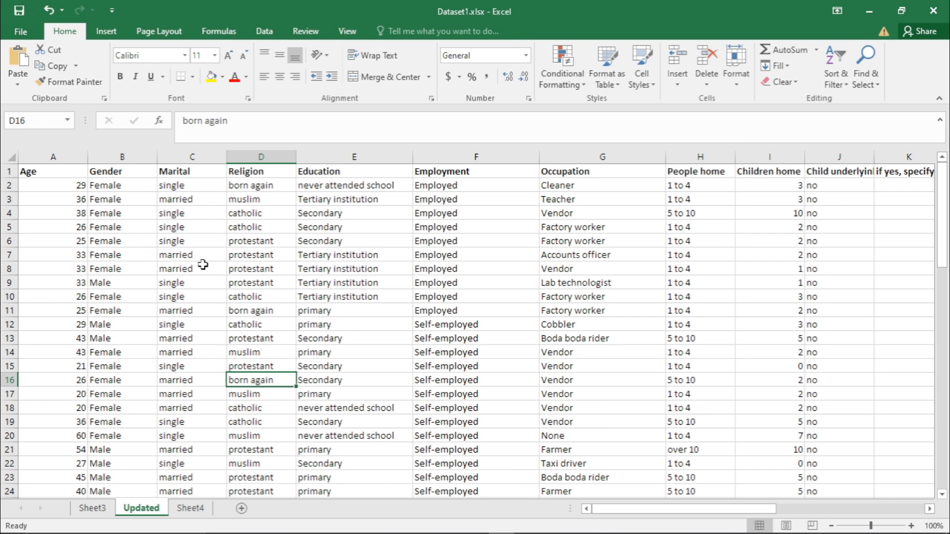
{"action": "mouse_move", "coordinate": [402, 518]}
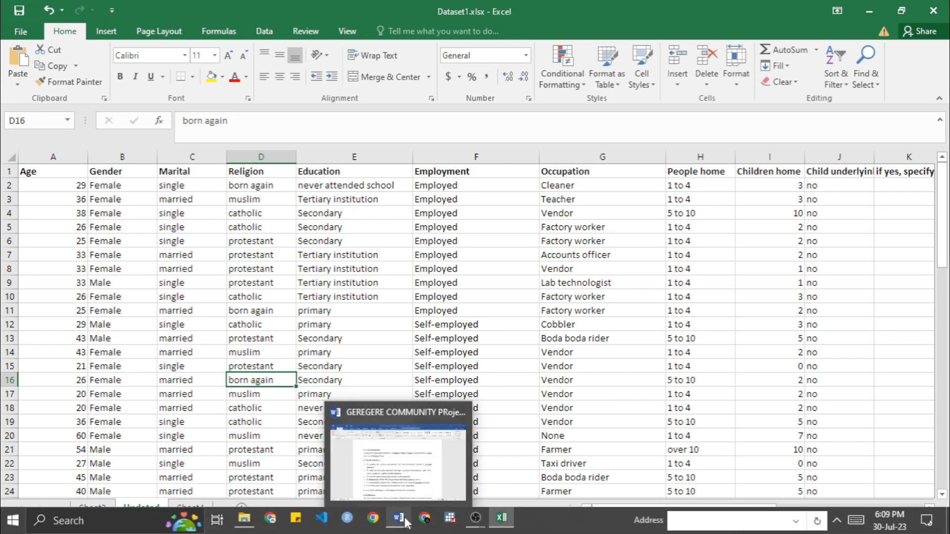
{"action": "left_click", "coordinate": [409, 465]}
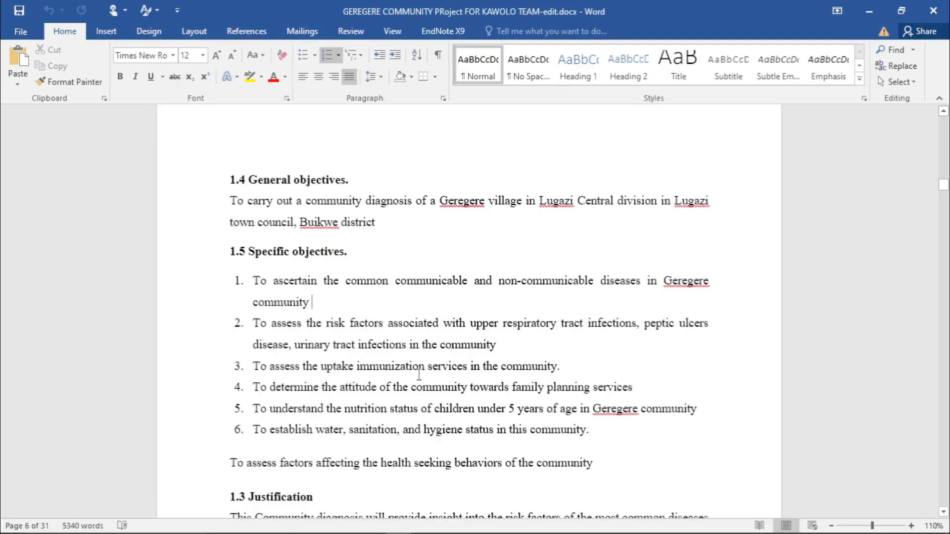
{"action": "left_click_drag", "start_coordinate": [259, 282], "coordinate": [674, 456]}
{"action": "left_click", "coordinate": [282, 326]}
Read the second specific objective, highlighting its risk factors and the diseases it names, including peptic ulcers disease and urinary tract infections
{"action": "left_click_drag", "start_coordinate": [254, 323], "coordinate": [383, 357]}
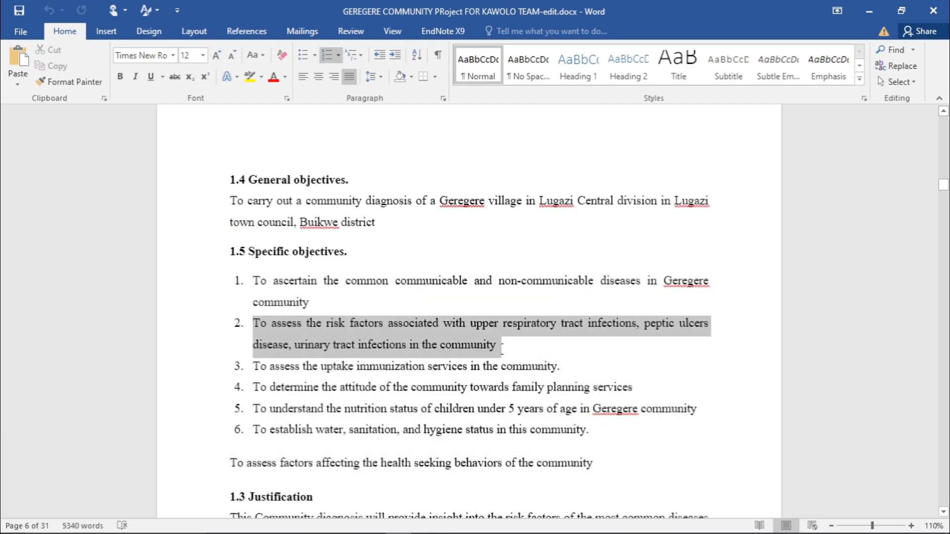
{"action": "left_click", "coordinate": [423, 325]}
{"action": "left_click_drag", "start_coordinate": [368, 328], "coordinate": [698, 329]}
{"action": "left_click", "coordinate": [642, 327]}
{"action": "left_click", "coordinate": [684, 339]}
{"action": "left_click_drag", "start_coordinate": [253, 344], "coordinate": [357, 362]}
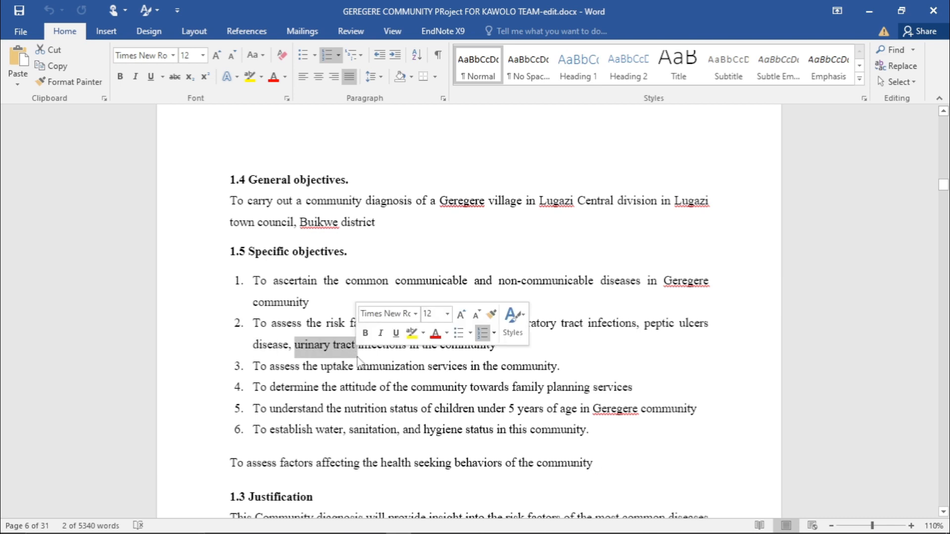
Highlight the part of the second objective on risk factors associated with upper respiratory tract infections
{"action": "left_click", "coordinate": [256, 272]}
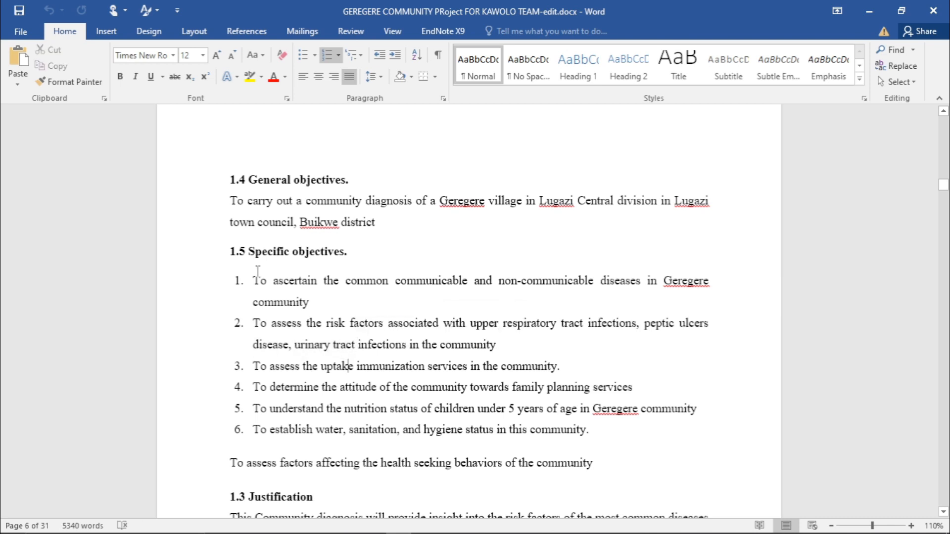
{"action": "left_click", "coordinate": [343, 347]}
{"action": "left_click_drag", "start_coordinate": [254, 323], "coordinate": [295, 349]}
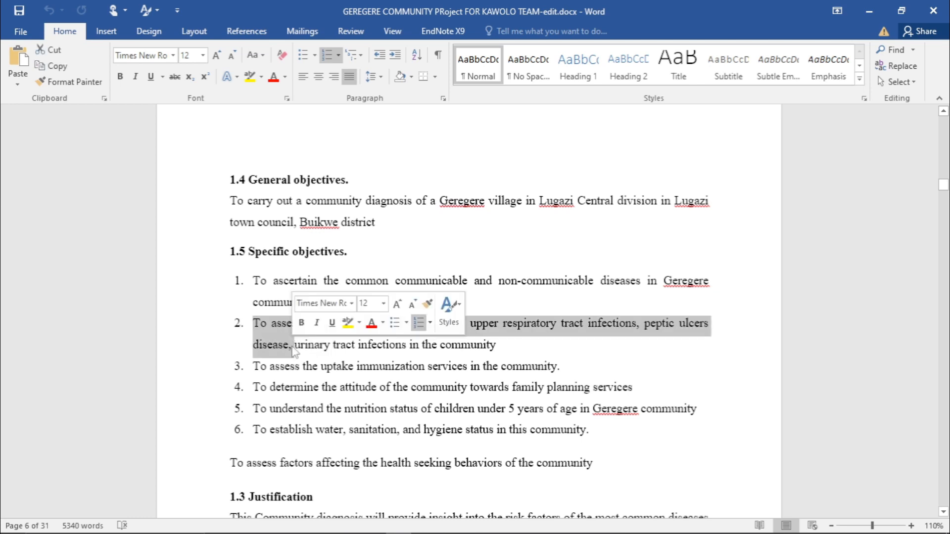
{"action": "left_click", "coordinate": [270, 347]}
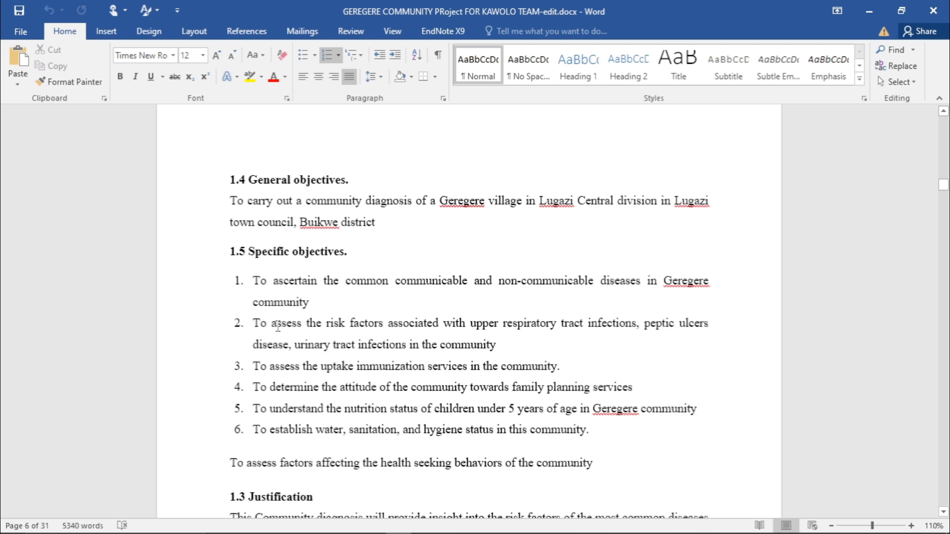
{"action": "left_click_drag", "start_coordinate": [251, 321], "coordinate": [617, 338]}
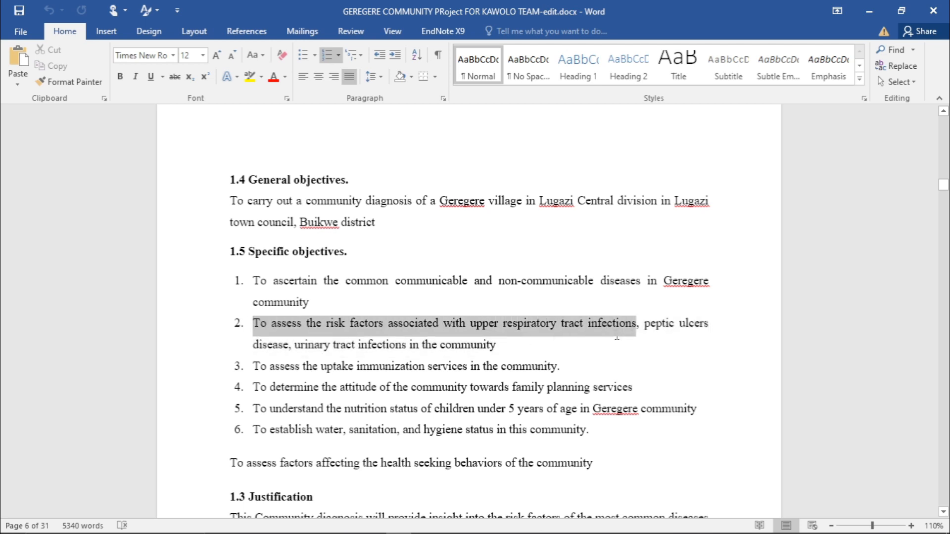
{"action": "left_click", "coordinate": [316, 323]}
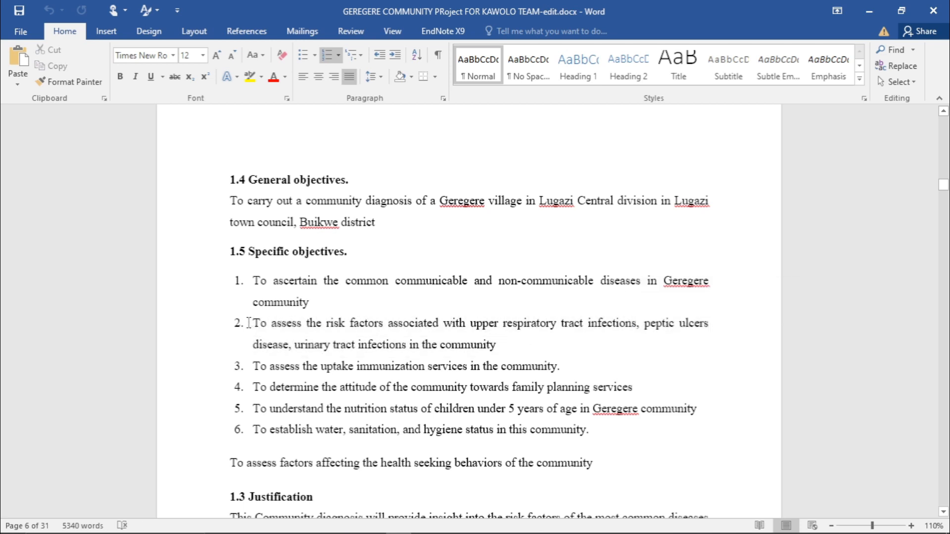
{"action": "left_click_drag", "start_coordinate": [248, 323], "coordinate": [636, 325]}
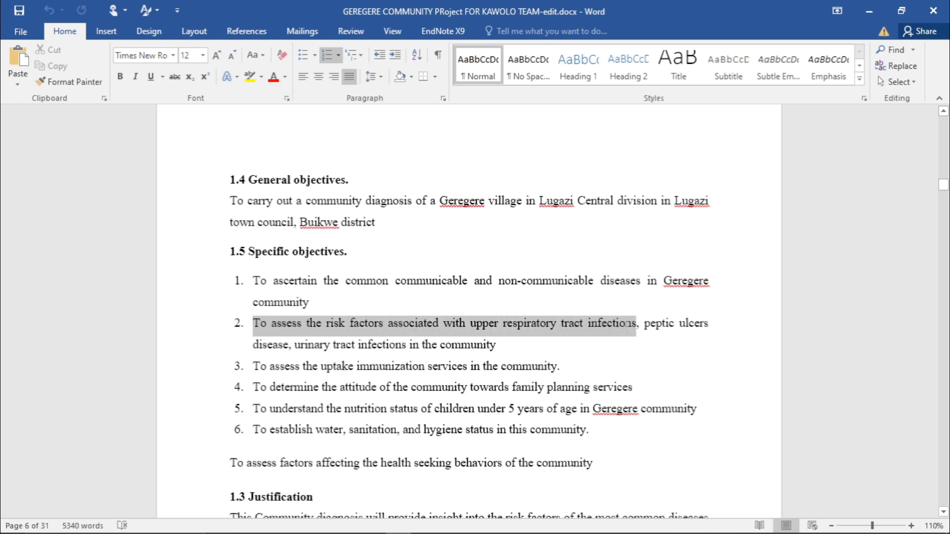
Switch to the Excel dataset and review the Age, Gender, Marital, Religion and Education headers of the Updated sheet
{"action": "mouse_move", "coordinate": [380, 512]}
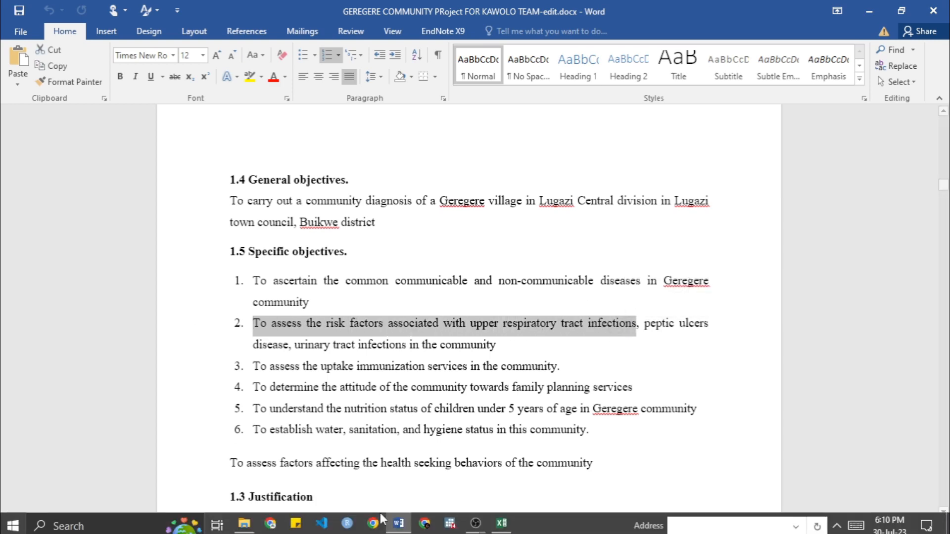
{"action": "left_click", "coordinate": [507, 525]}
{"action": "left_click", "coordinate": [341, 353]}
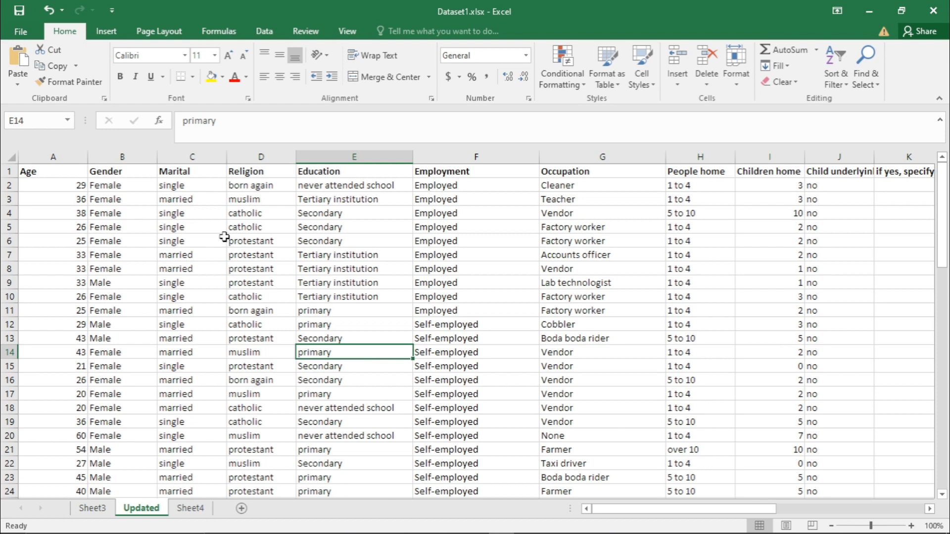
{"action": "left_click", "coordinate": [55, 172]}
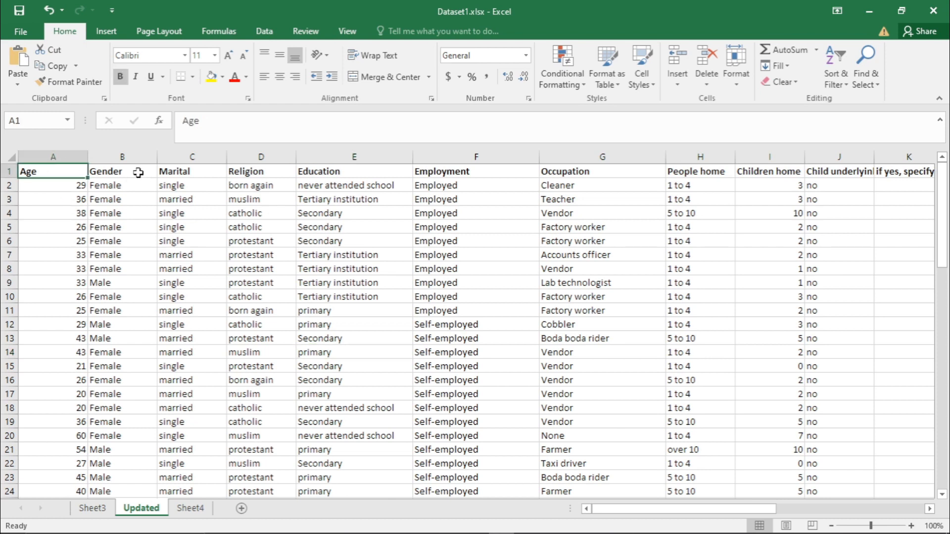
{"action": "left_click", "coordinate": [138, 172]}
{"action": "left_click", "coordinate": [212, 168]}
{"action": "left_click", "coordinate": [250, 171]}
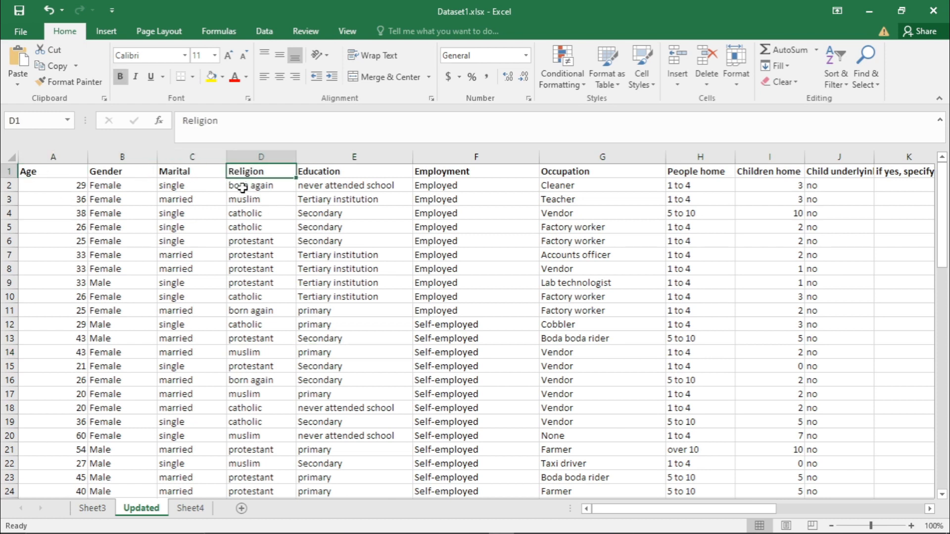
{"action": "left_click", "coordinate": [320, 172]}
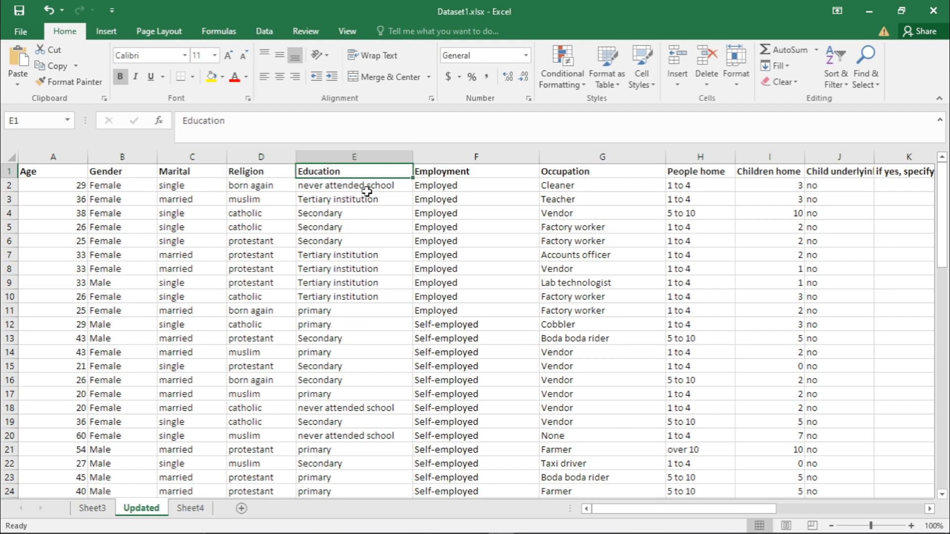
Examine the Marital column's single and married answers, along with sample answers in the Religion column
{"action": "left_click", "coordinate": [254, 307]}
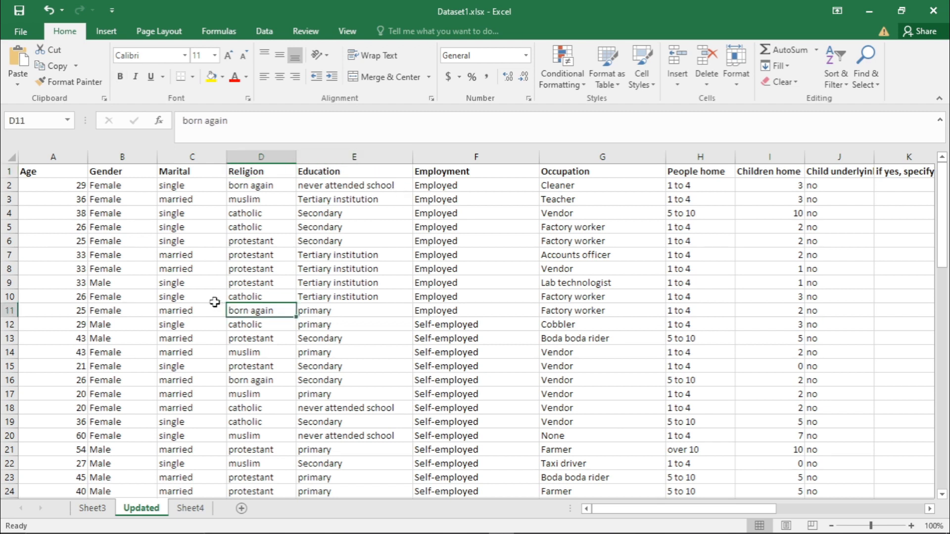
{"action": "left_click", "coordinate": [212, 300]}
{"action": "left_click_drag", "start_coordinate": [196, 188], "coordinate": [203, 324]}
{"action": "left_click", "coordinate": [189, 198]}
{"action": "left_click", "coordinate": [191, 214]}
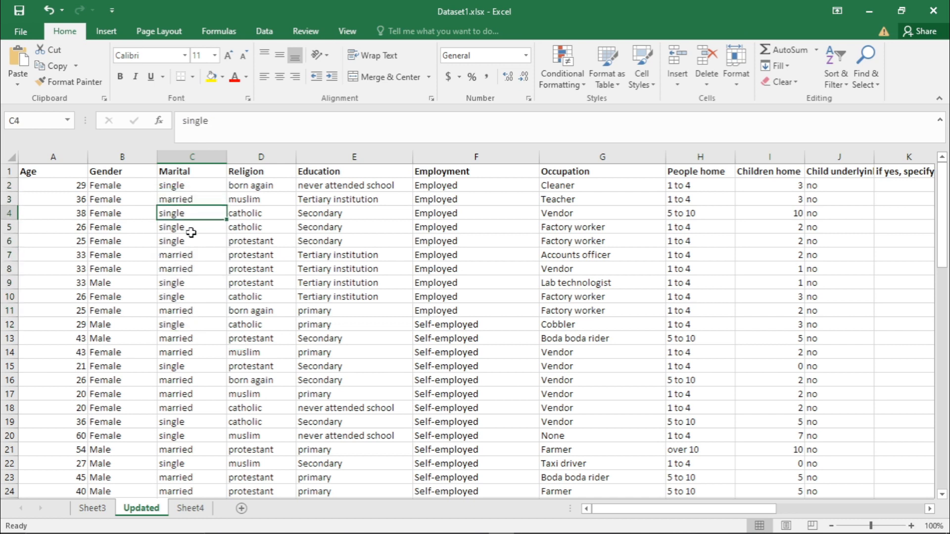
{"action": "left_click", "coordinate": [189, 256]}
{"action": "left_click", "coordinate": [257, 255]}
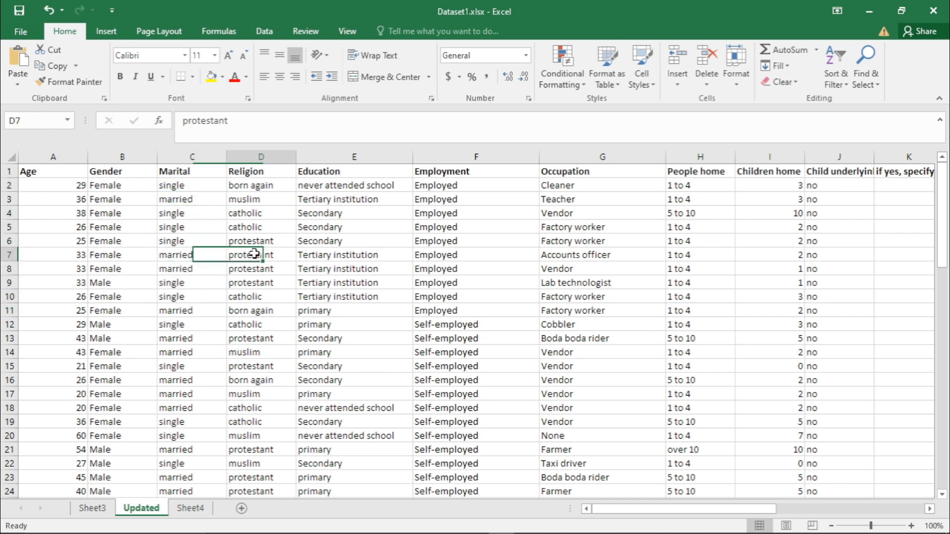
Examine the Education column's answers, highlighting the Tertiary institution entries in rows 7 to 10 and the Secondary entries in rows 4 to 6
{"action": "left_click", "coordinate": [349, 213]}
{"action": "left_click", "coordinate": [340, 172]}
{"action": "left_click_drag", "start_coordinate": [337, 182], "coordinate": [337, 390]}
{"action": "left_click", "coordinate": [589, 257]}
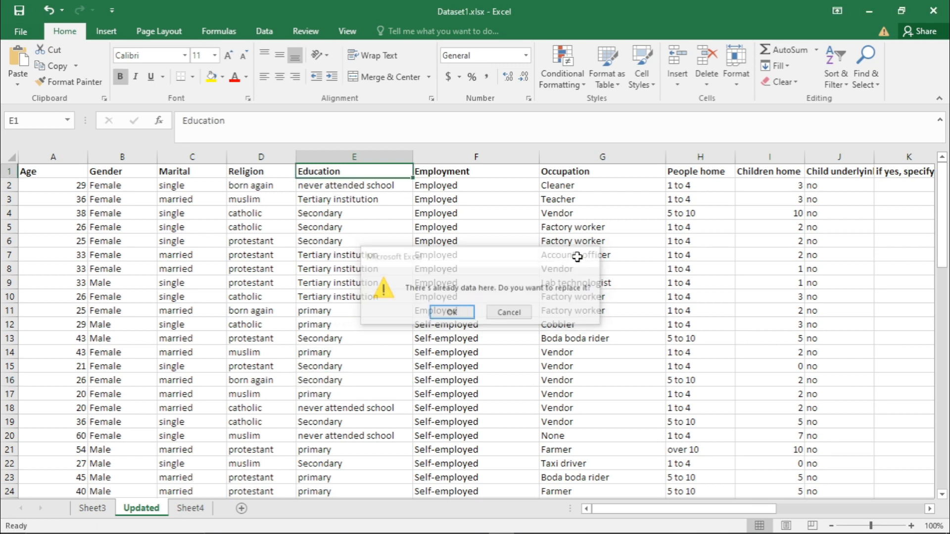
{"action": "left_click", "coordinate": [366, 338]}
{"action": "left_click", "coordinate": [368, 297]}
{"action": "left_click_drag", "start_coordinate": [359, 254], "coordinate": [363, 297]}
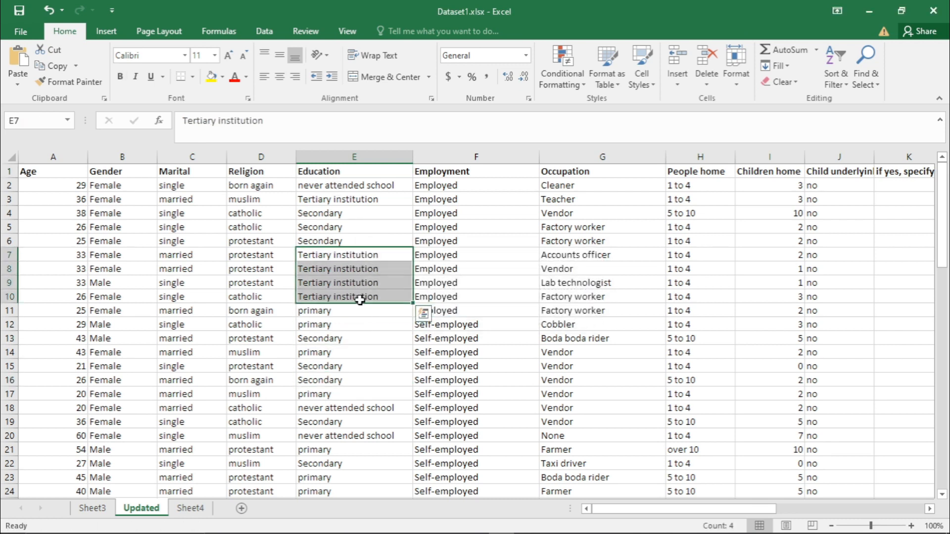
{"action": "left_click_drag", "start_coordinate": [335, 216], "coordinate": [341, 244]}
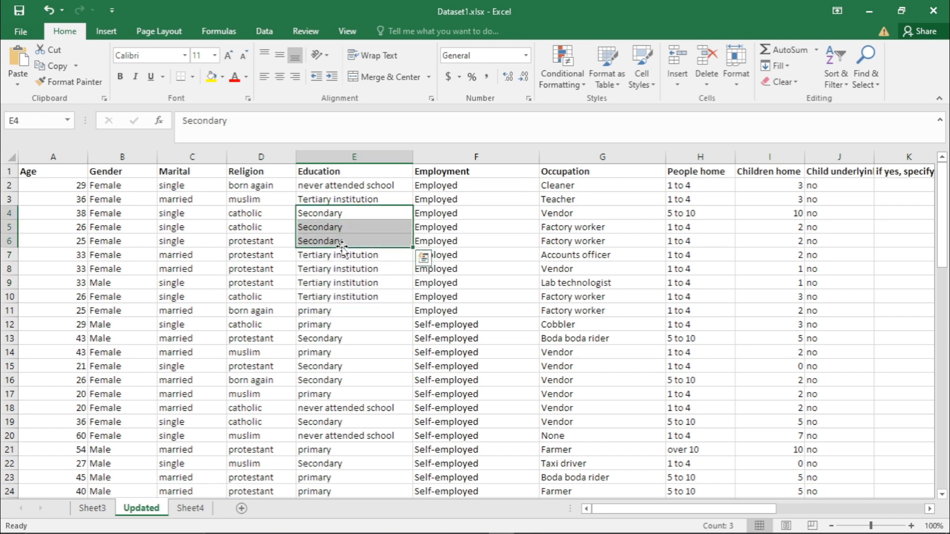
Compare the Employed and Self-employed answers in the Employment column
{"action": "left_click", "coordinate": [486, 252]}
{"action": "left_click", "coordinate": [483, 283]}
{"action": "left_click", "coordinate": [482, 366]}
{"action": "left_click", "coordinate": [485, 242]}
{"action": "left_click", "coordinate": [491, 379]}
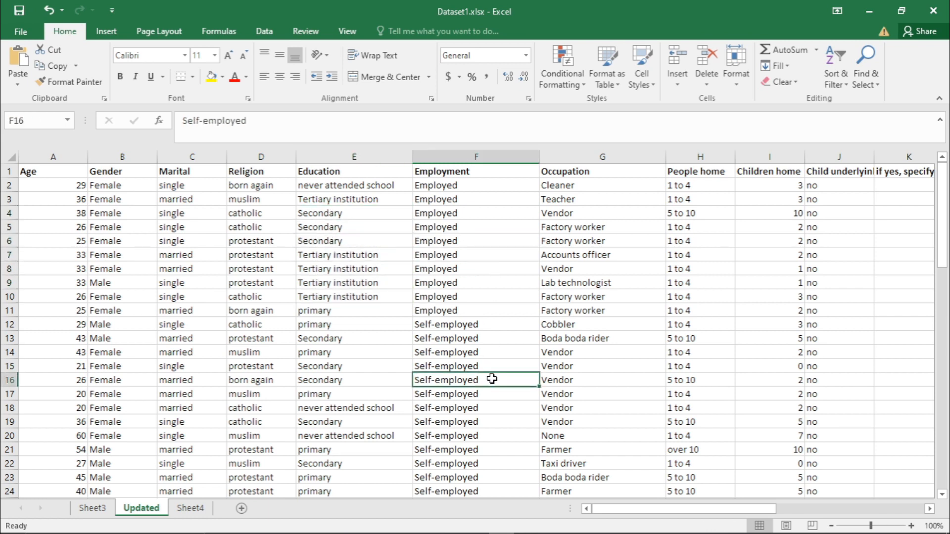
Review the Occupation column's answers, including the Vendor entries, and the People home and Children home columns
{"action": "left_click_drag", "start_coordinate": [683, 511], "coordinate": [749, 516]}
{"action": "left_click", "coordinate": [451, 355]}
{"action": "left_click", "coordinate": [449, 231]}
{"action": "left_click", "coordinate": [449, 200]}
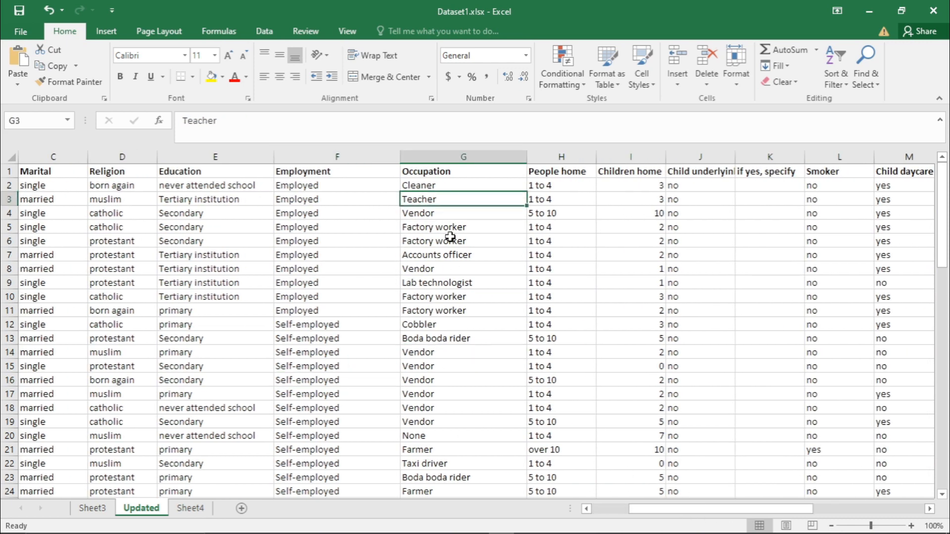
{"action": "scroll", "coordinate": [462, 339], "scroll_direction": "down", "scroll_amount": 6}
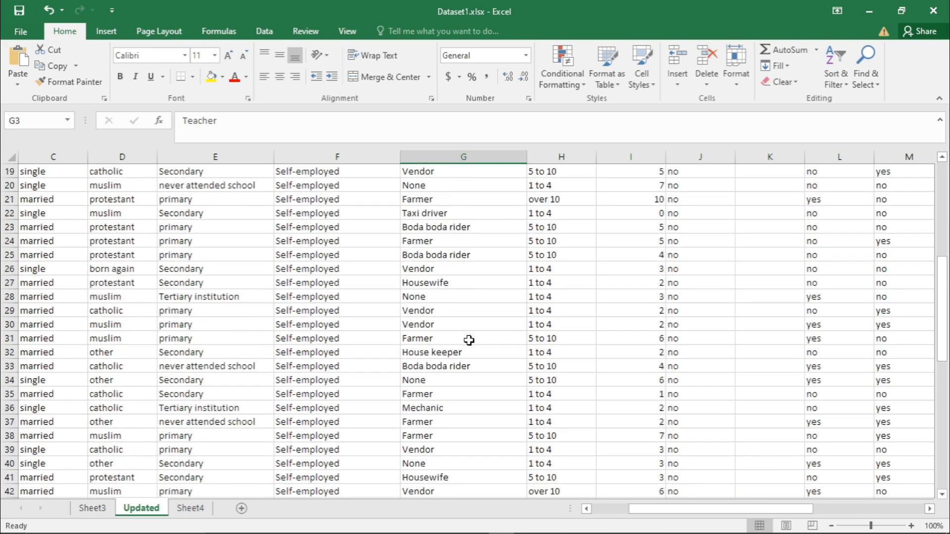
{"action": "scroll", "coordinate": [469, 340], "scroll_direction": "up", "scroll_amount": 6}
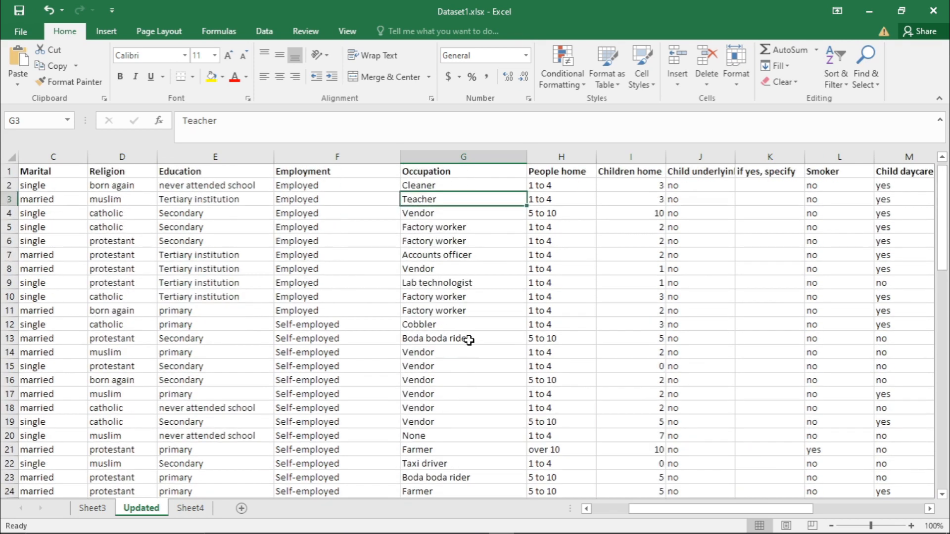
{"action": "left_click_drag", "start_coordinate": [422, 354], "coordinate": [426, 424]}
{"action": "left_click", "coordinate": [429, 353]}
{"action": "left_click_drag", "start_coordinate": [579, 199], "coordinate": [582, 380]}
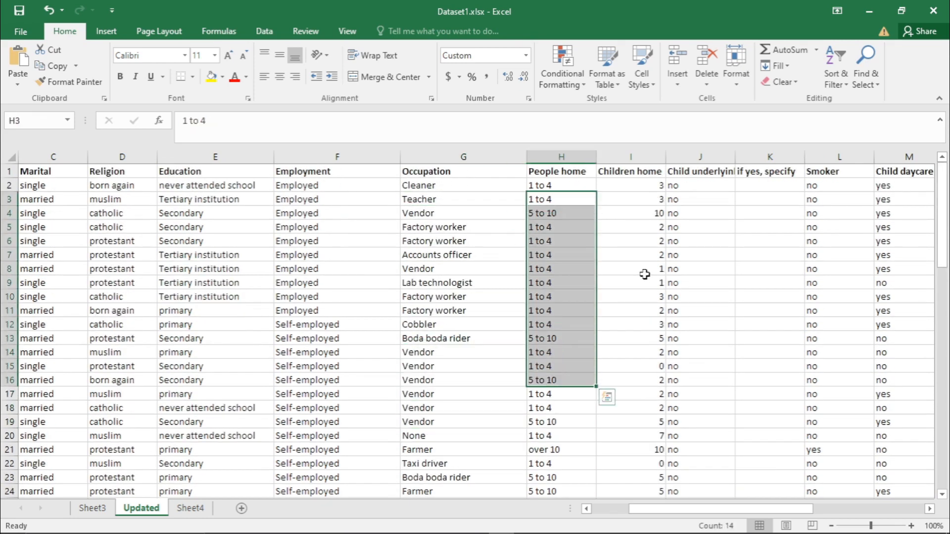
{"action": "left_click", "coordinate": [645, 272]}
Examine the child-related risk factor columns, including daycare attendance, the Child's diet answers and vitamin intake
{"action": "left_click_drag", "start_coordinate": [762, 509], "coordinate": [874, 508]}
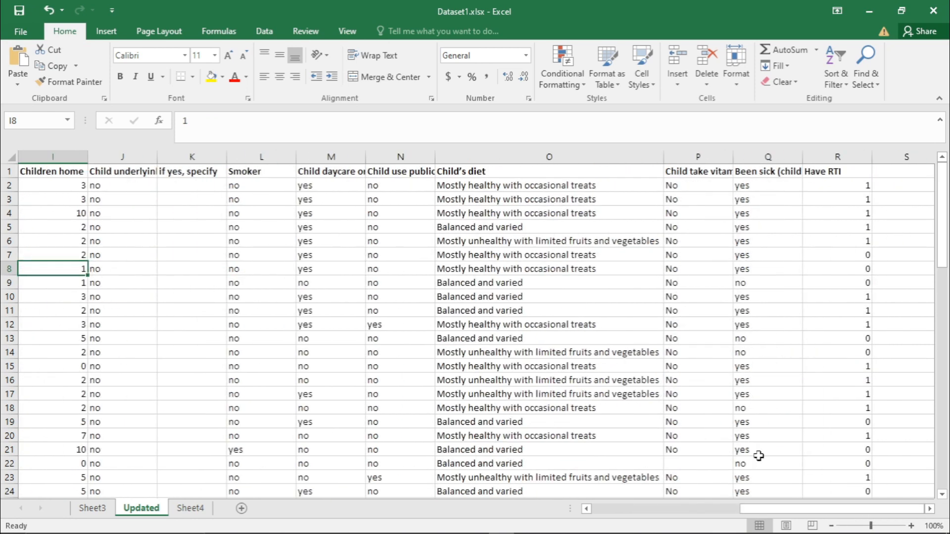
{"action": "left_click", "coordinate": [551, 245]}
{"action": "left_click", "coordinate": [449, 189]}
{"action": "left_click", "coordinate": [352, 228]}
{"action": "left_click", "coordinate": [532, 210]}
{"action": "left_click_drag", "start_coordinate": [530, 187], "coordinate": [543, 464]}
{"action": "left_click", "coordinate": [361, 255]}
{"action": "left_click", "coordinate": [698, 255]}
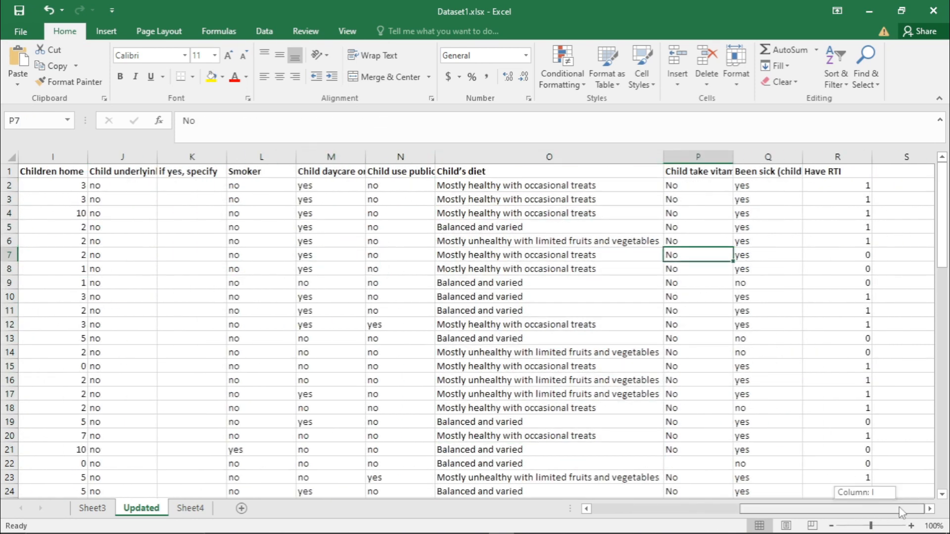
Review the Have RTI outcome column in R alongside the Been sick (child or adult) column in Q
{"action": "left_click", "coordinate": [831, 169]}
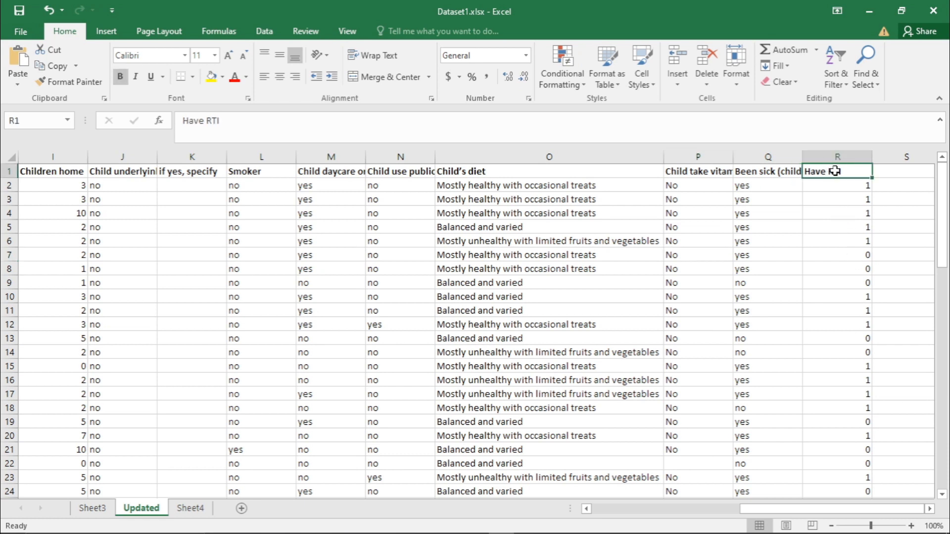
{"action": "left_click", "coordinate": [763, 172]}
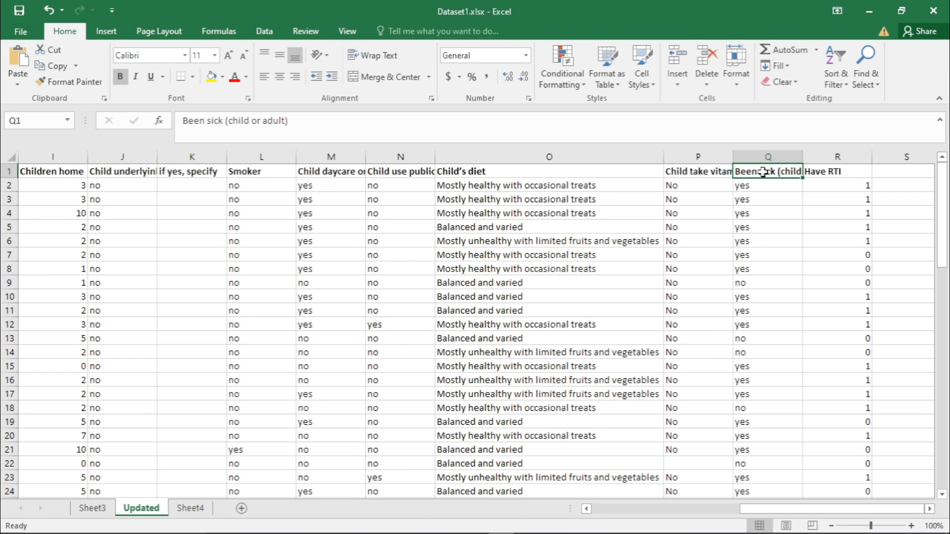
{"action": "left_click", "coordinate": [827, 171]}
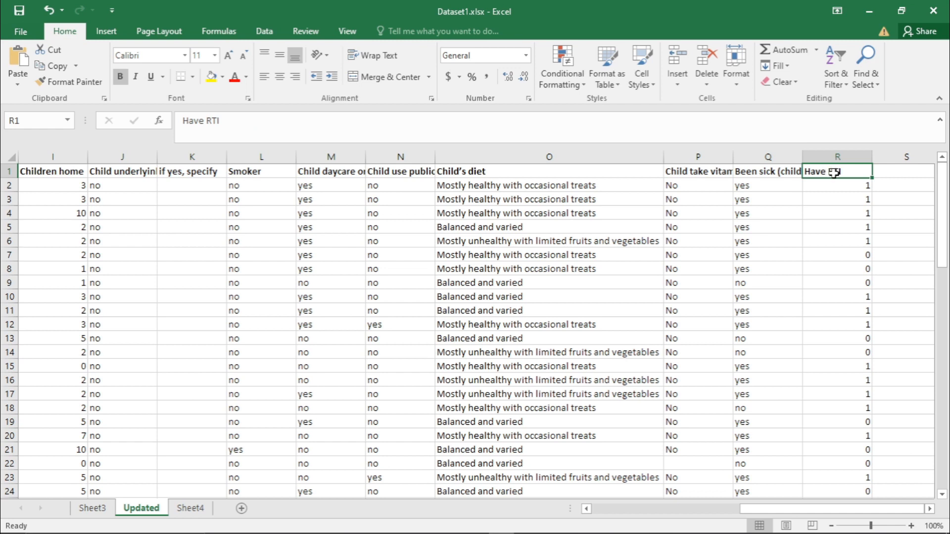
{"action": "left_click", "coordinate": [832, 203]}
{"action": "left_click", "coordinate": [846, 173]}
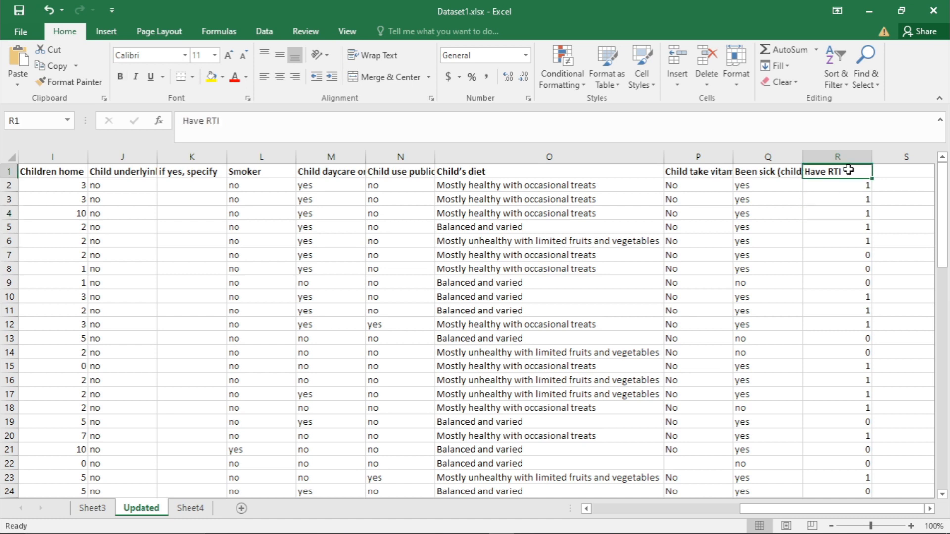
Examine the 1 and 0 outcome codes in the Have RTI column, highlighting the 0 entries in rows 7 to 9
{"action": "left_click", "coordinate": [860, 198]}
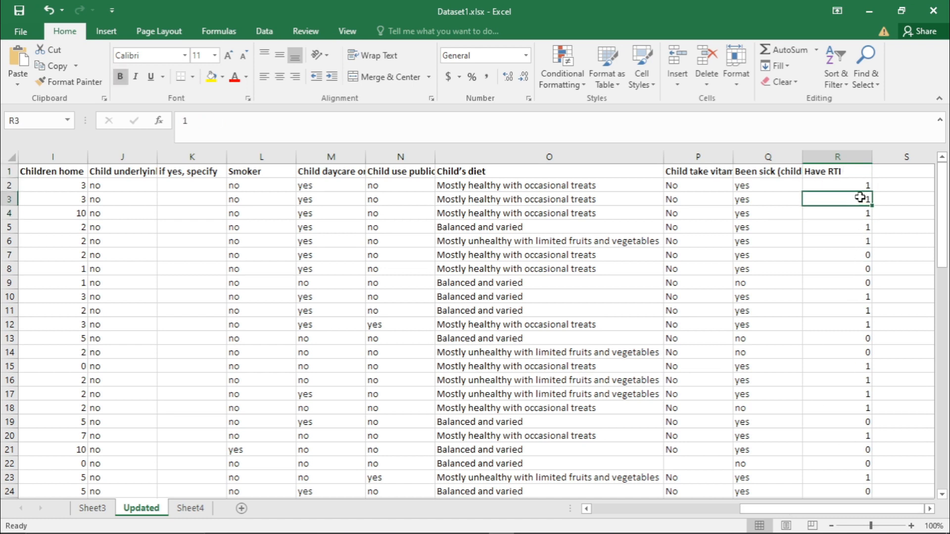
{"action": "left_click", "coordinate": [841, 255]}
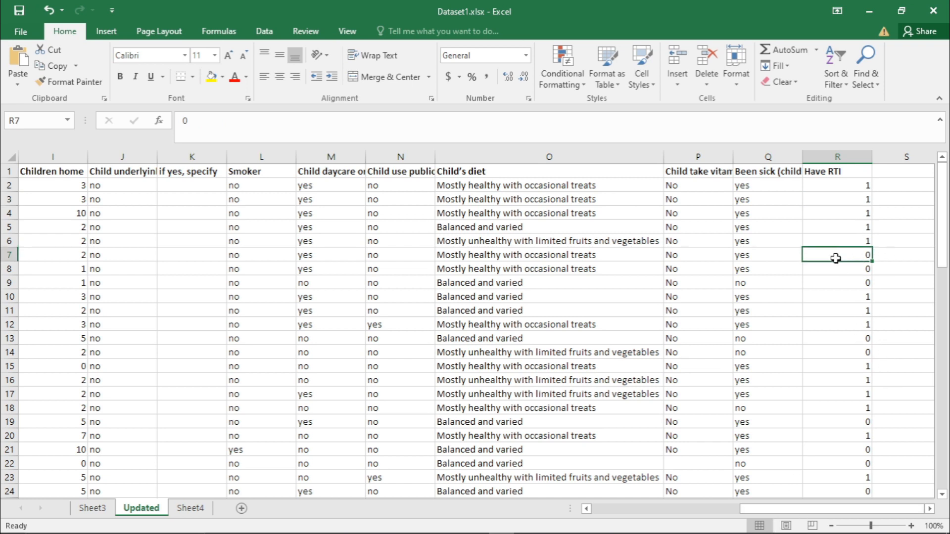
{"action": "left_click", "coordinate": [845, 201]}
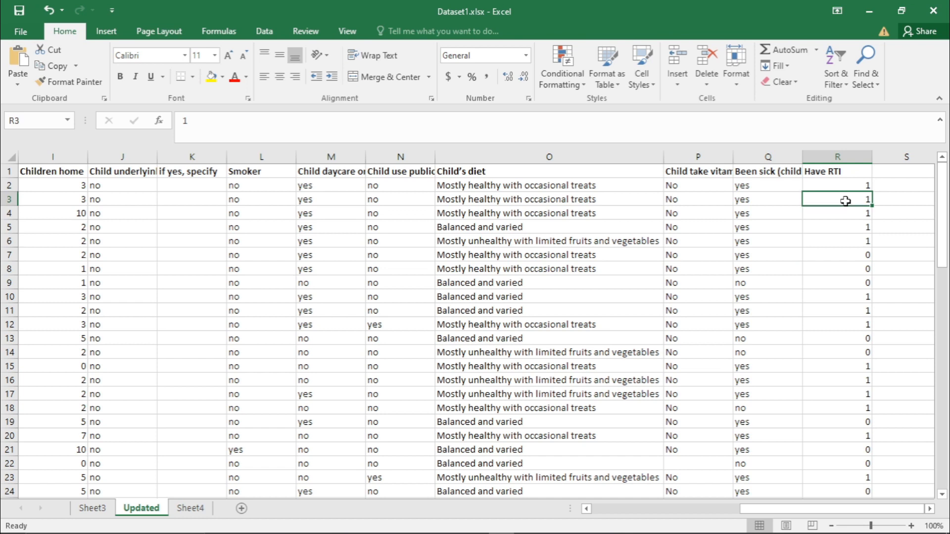
{"action": "left_click", "coordinate": [841, 226]}
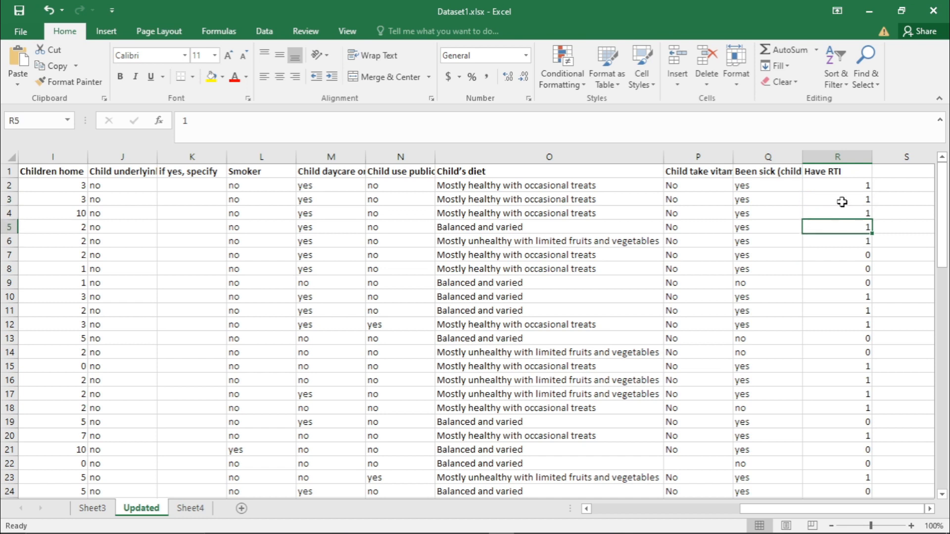
{"action": "left_click", "coordinate": [842, 202]}
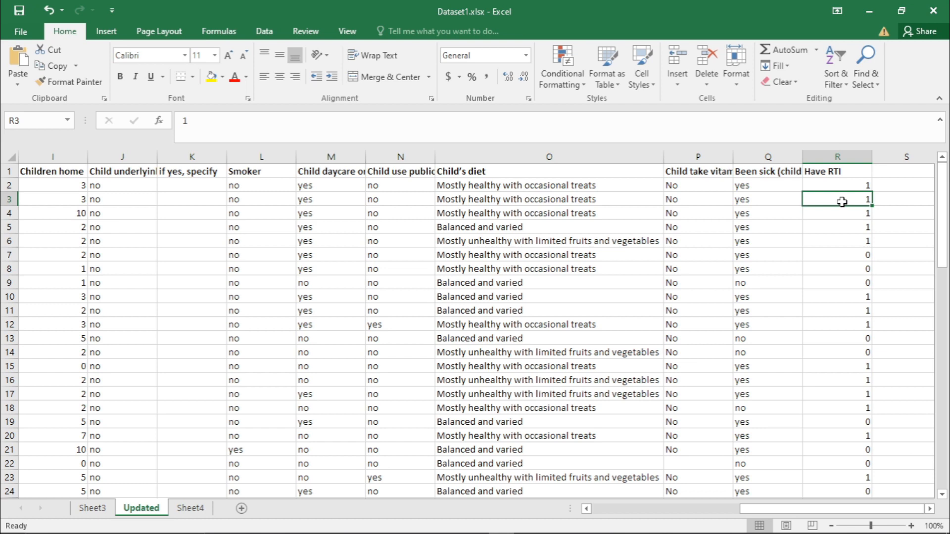
{"action": "left_click", "coordinate": [859, 258]}
{"action": "key", "text": "Down"}
{"action": "key", "text": "Down"}
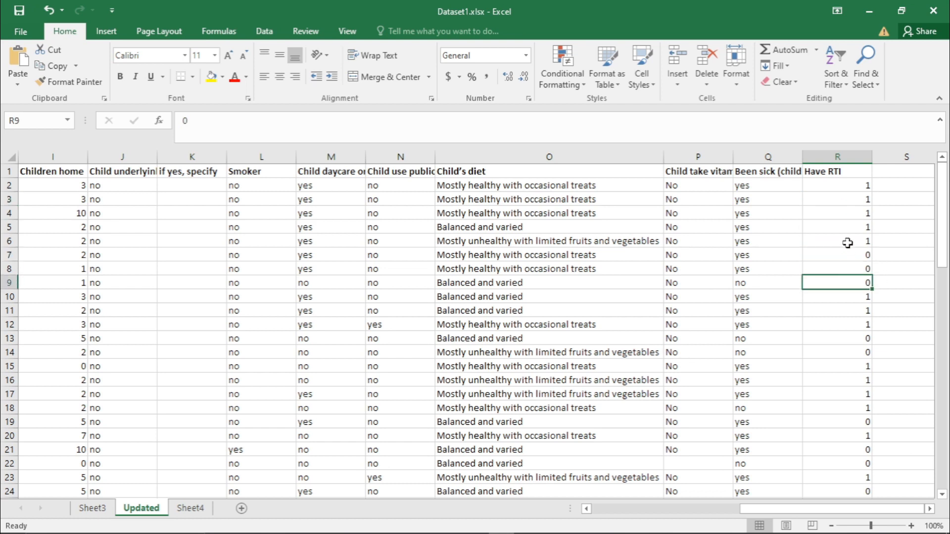
{"action": "left_click", "coordinate": [848, 244]}
{"action": "left_click", "coordinate": [845, 269]}
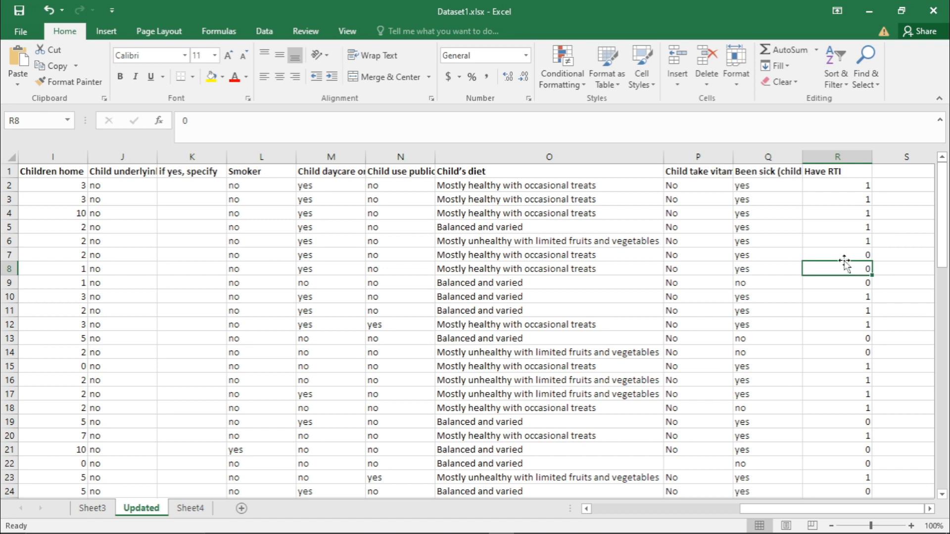
{"action": "left_click_drag", "start_coordinate": [857, 256], "coordinate": [855, 283]}
{"action": "left_click", "coordinate": [767, 297]}
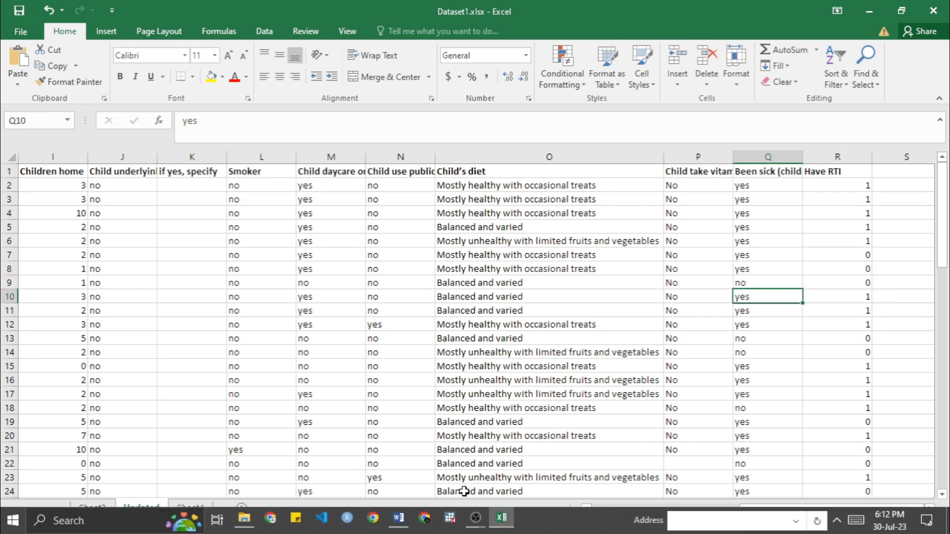
Switch to Stata and select Dataset1.xlsx as the Excel file to import
{"action": "left_click", "coordinate": [447, 524]}
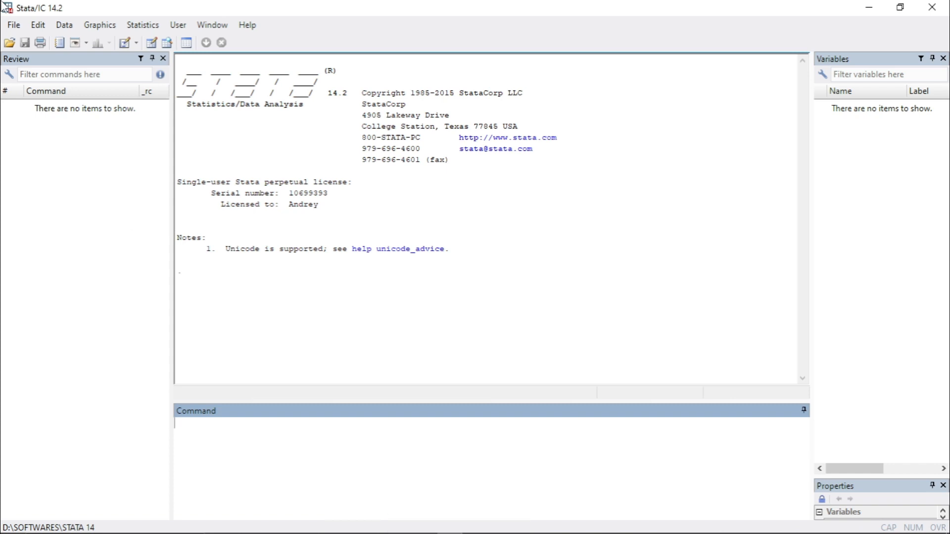
{"action": "left_click", "coordinate": [4, 25]}
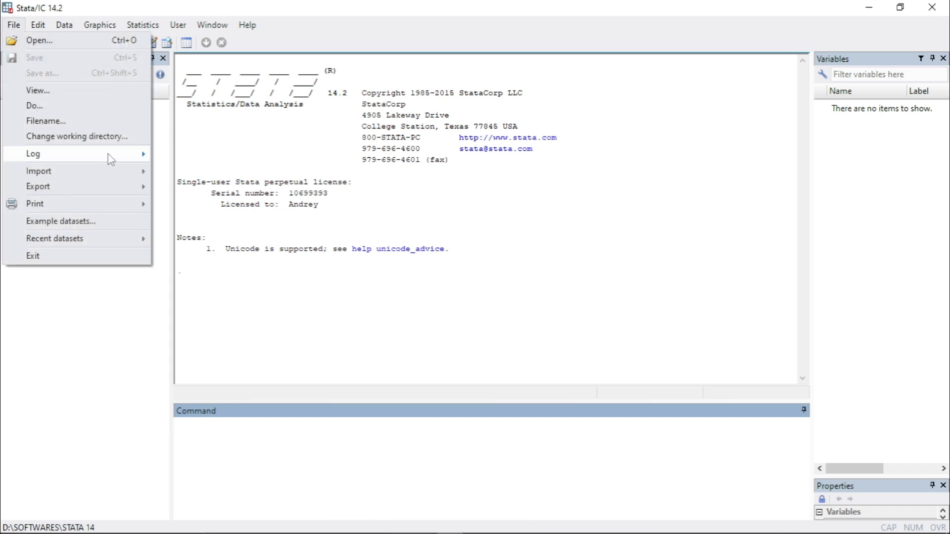
{"action": "mouse_move", "coordinate": [114, 170]}
{"action": "left_click", "coordinate": [256, 174]}
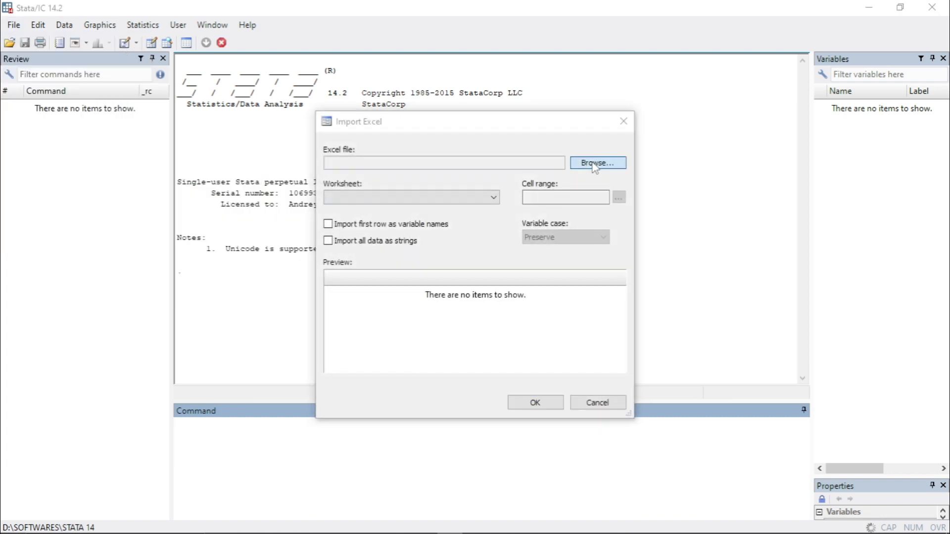
{"action": "left_click", "coordinate": [595, 164]}
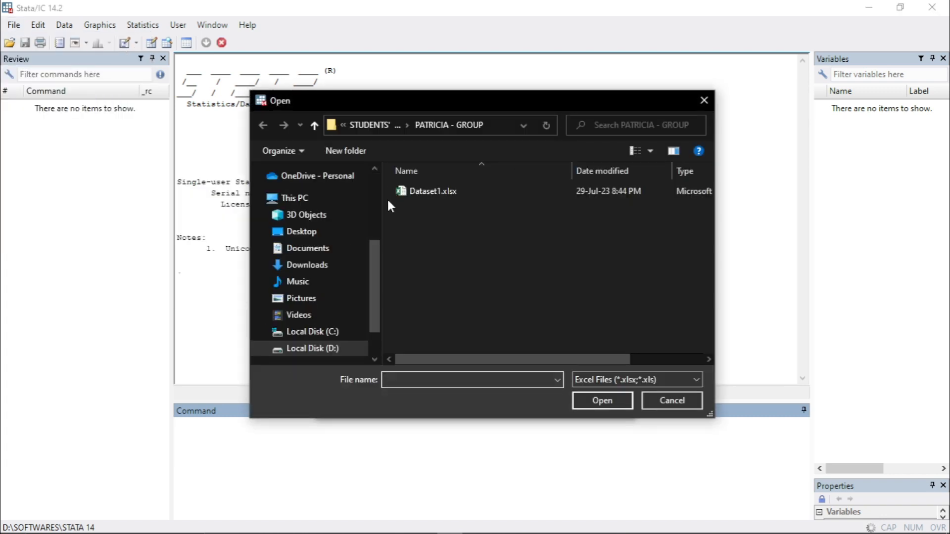
{"action": "left_click", "coordinate": [429, 191]}
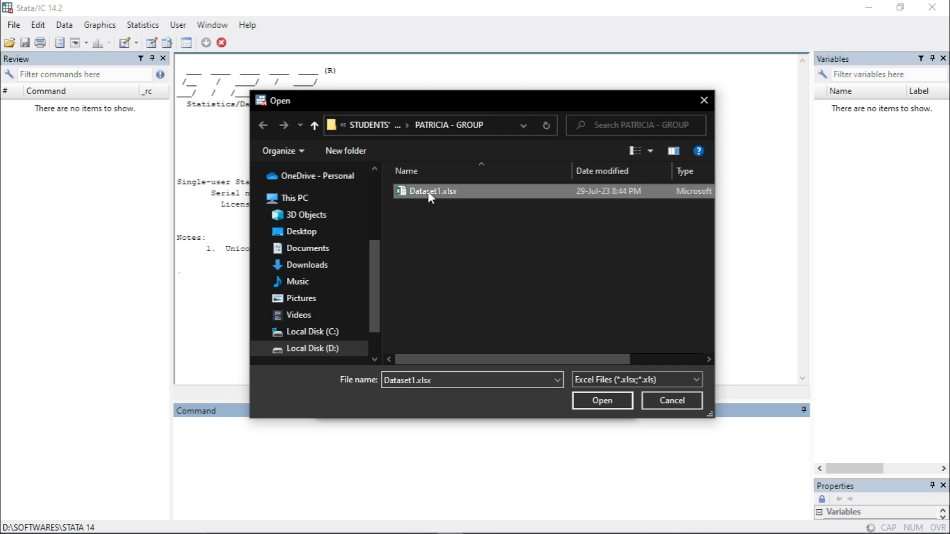
{"action": "left_click", "coordinate": [602, 400]}
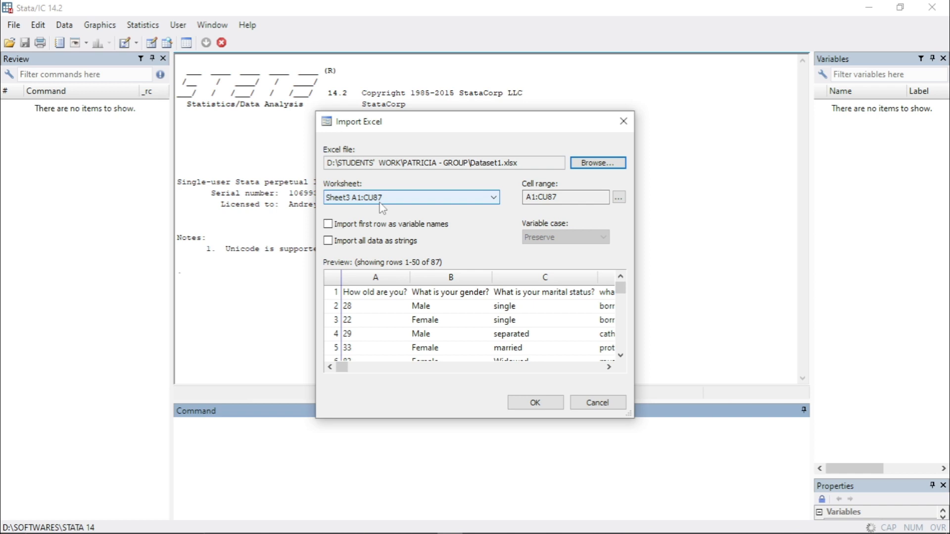
Check the worksheets available for import, comparing Sheet3 with the Updated sheet in the Excel workbook
{"action": "left_click", "coordinate": [381, 204]}
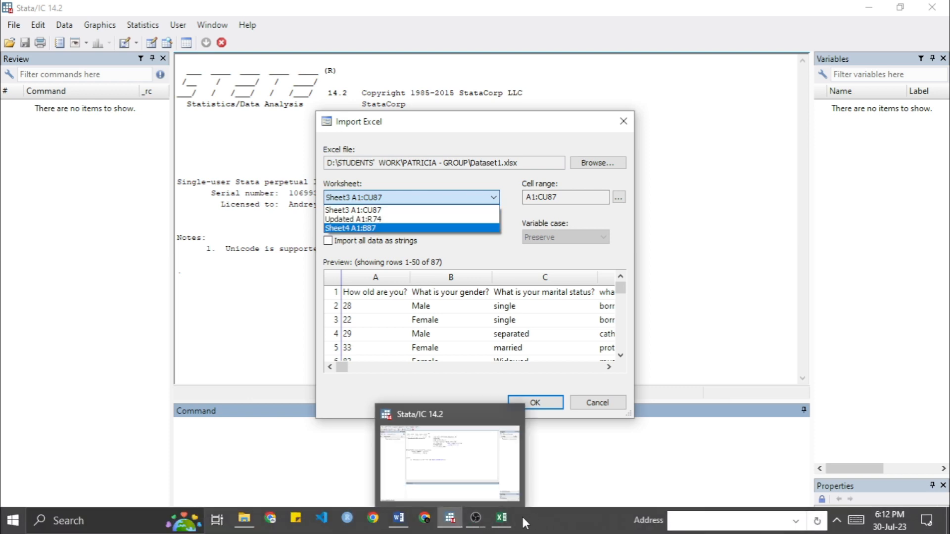
{"action": "left_click", "coordinate": [495, 520]}
{"action": "left_click", "coordinate": [193, 352]}
{"action": "left_click", "coordinate": [93, 508]}
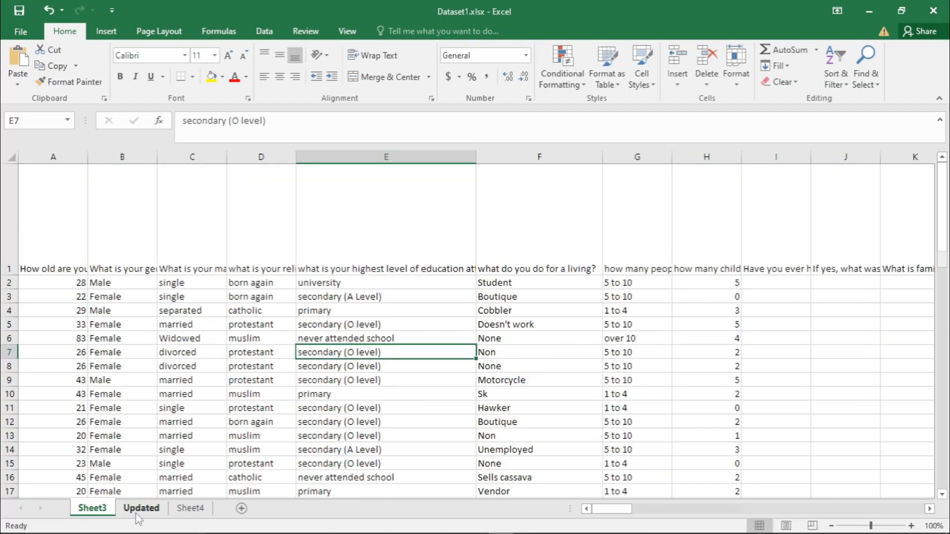
{"action": "left_click", "coordinate": [143, 510]}
{"action": "left_click", "coordinate": [167, 257]}
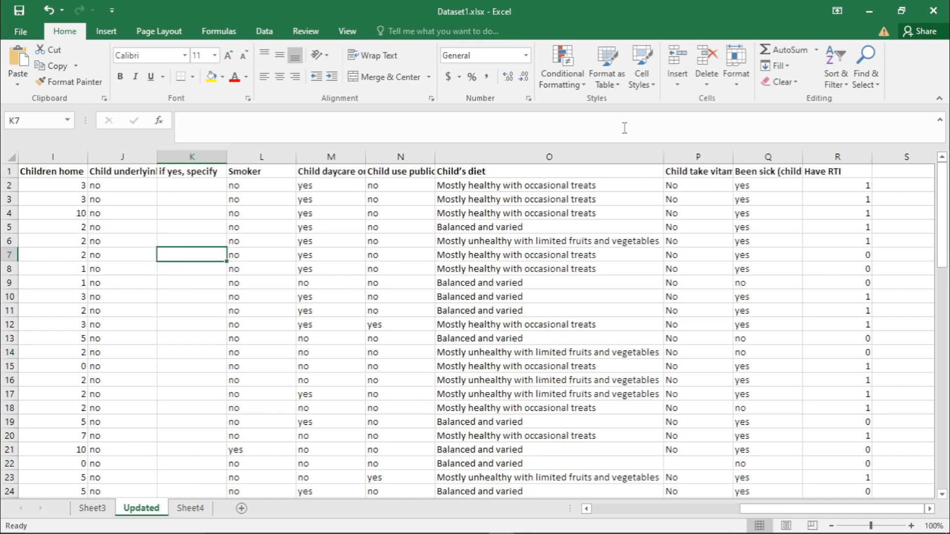
{"action": "left_click", "coordinate": [880, 1]}
Import the Updated worksheet A1:R74 into Stata with the first row as variable names
{"action": "left_click", "coordinate": [430, 198]}
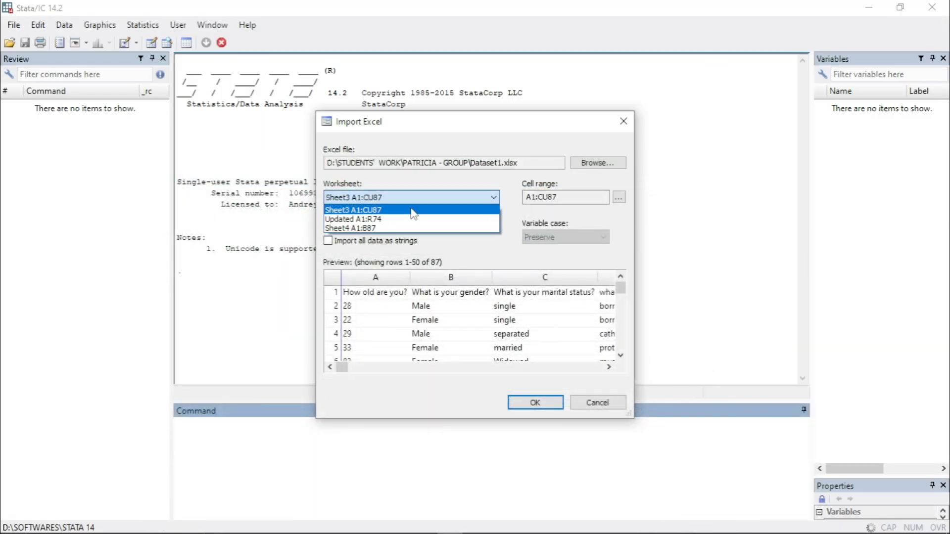
{"action": "left_click", "coordinate": [358, 219]}
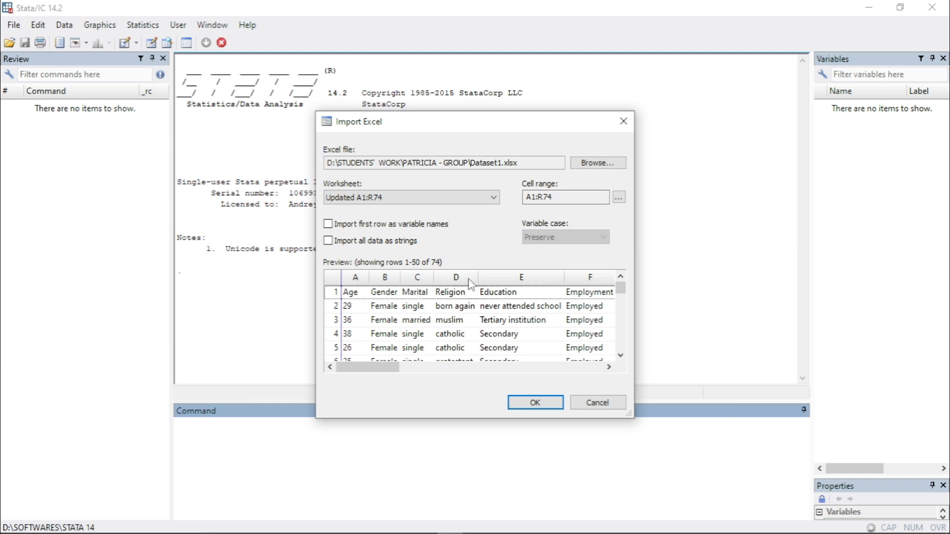
{"action": "left_click", "coordinate": [329, 226]}
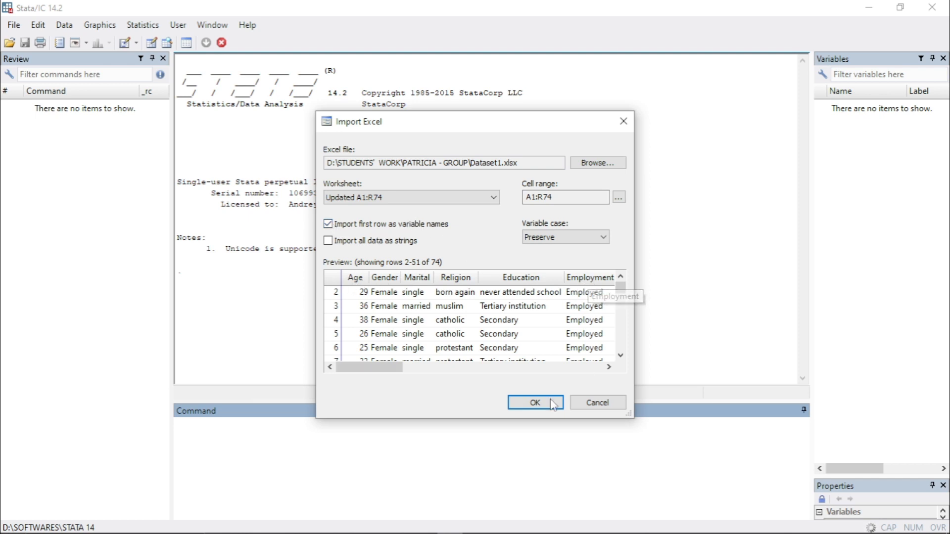
{"action": "left_click", "coordinate": [535, 403]}
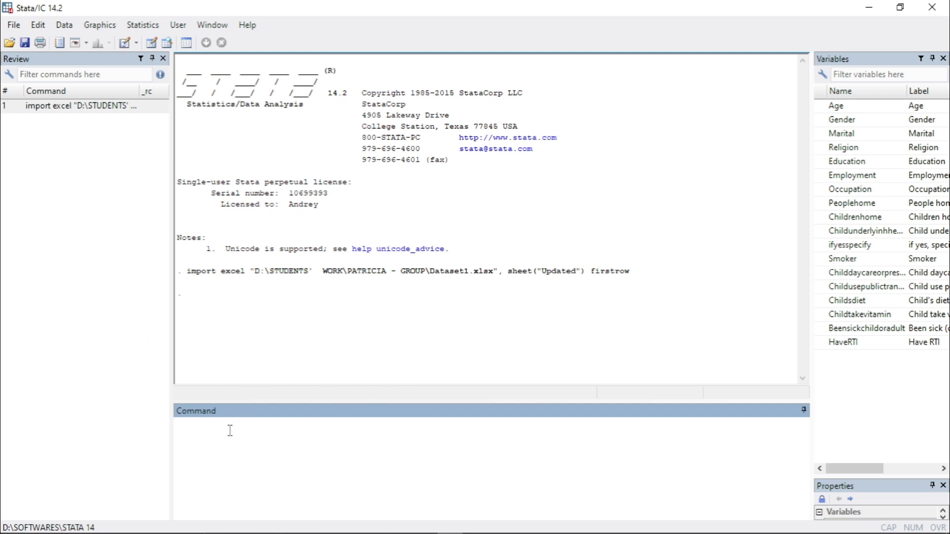
Run the codebook command to describe all variables in the imported dataset
{"action": "type", "text": "code"}
{"action": "type", "text": "debook"}
{"action": "key", "text": "Return"}
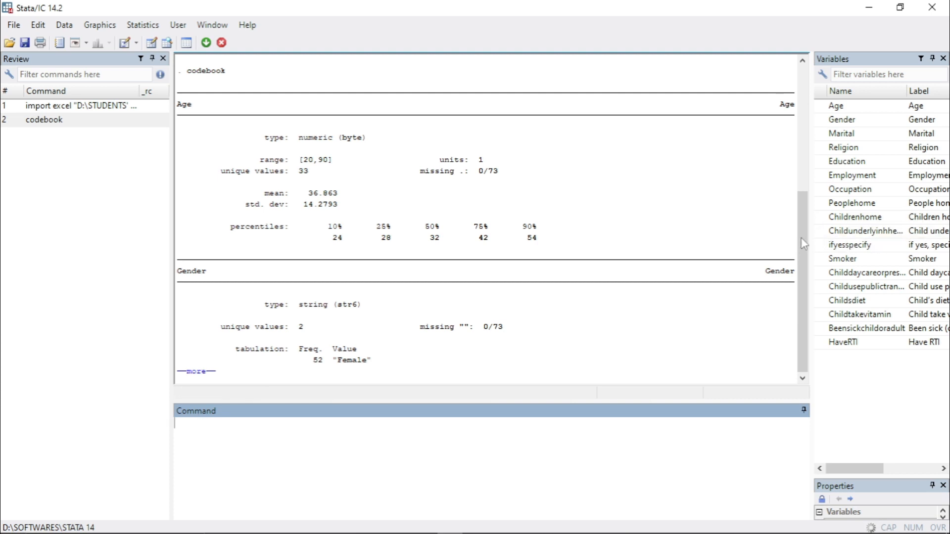
Examine the Age entry in the codebook output, including its type, range, unique values and mean
{"action": "left_click_drag", "start_coordinate": [804, 244], "coordinate": [804, 206]}
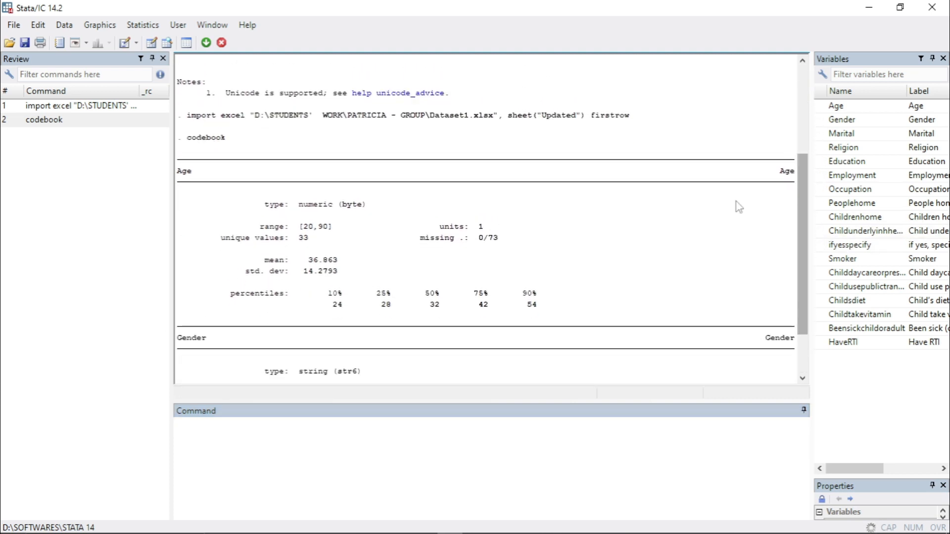
{"action": "left_click_drag", "start_coordinate": [192, 171], "coordinate": [554, 292]}
{"action": "left_click", "coordinate": [452, 267]}
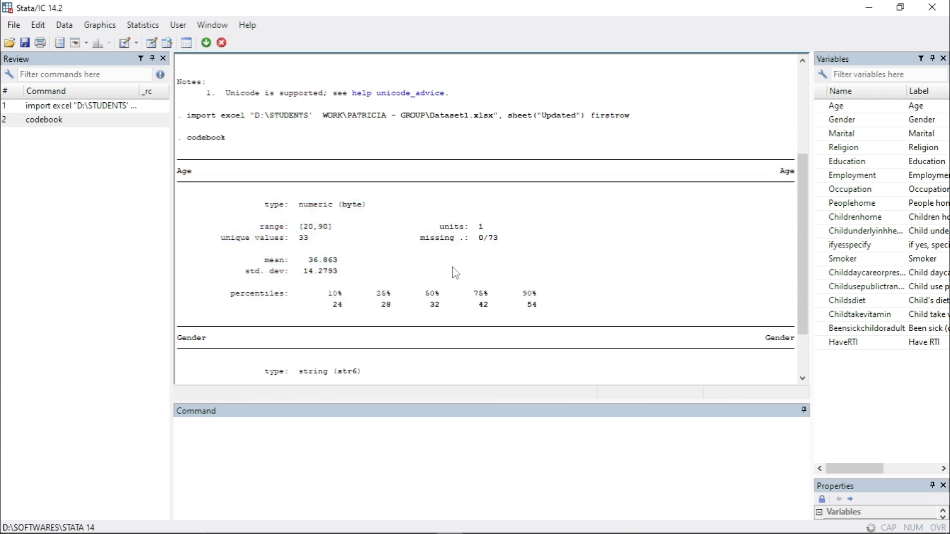
{"action": "left_click_drag", "start_coordinate": [262, 188], "coordinate": [341, 212]}
{"action": "left_click", "coordinate": [399, 219]}
{"action": "left_click_drag", "start_coordinate": [408, 217], "coordinate": [286, 208]}
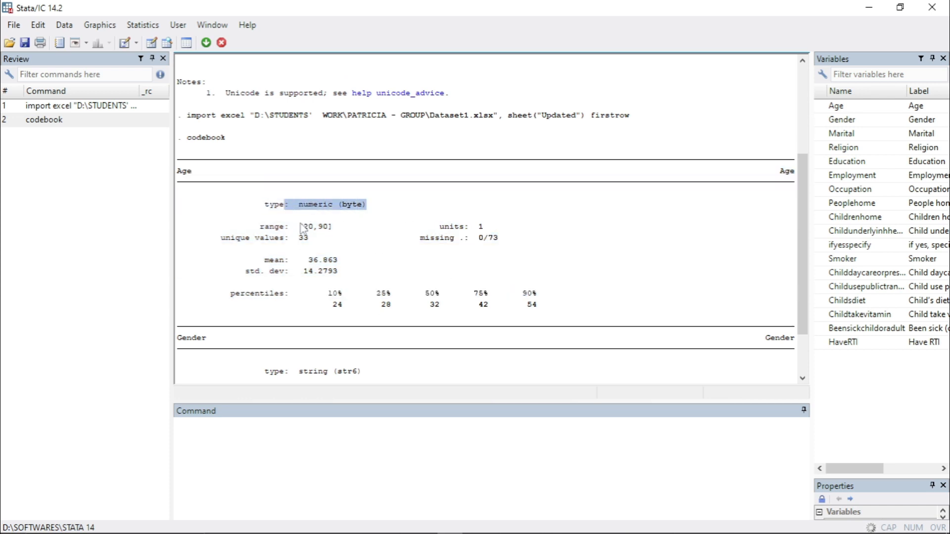
{"action": "left_click", "coordinate": [303, 228]}
{"action": "left_click_drag", "start_coordinate": [317, 239], "coordinate": [270, 239]}
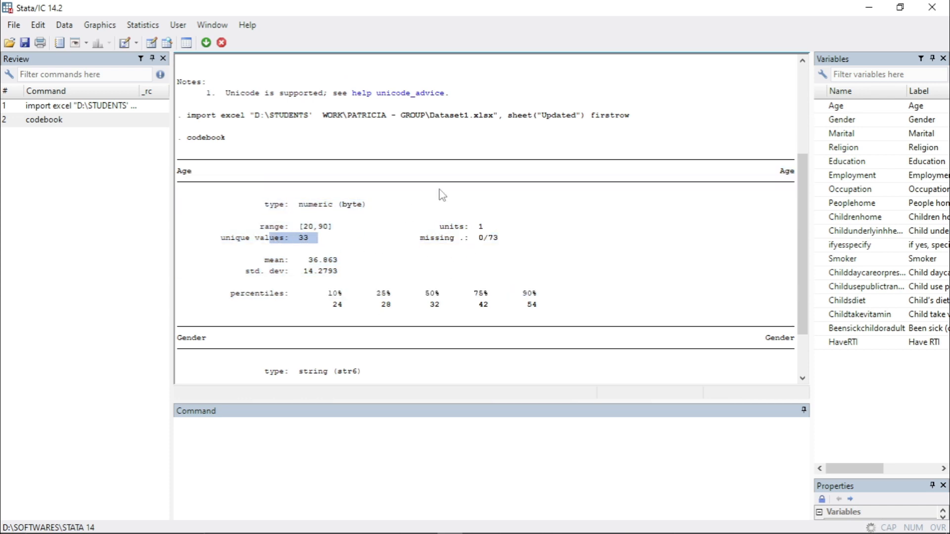
{"action": "triple_click", "coordinate": [313, 260]}
Review the Gender entry in the codebook output, checking its type, unique values and tabulation
{"action": "left_click_drag", "start_coordinate": [807, 224], "coordinate": [805, 267]}
{"action": "left_click", "coordinate": [210, 373]}
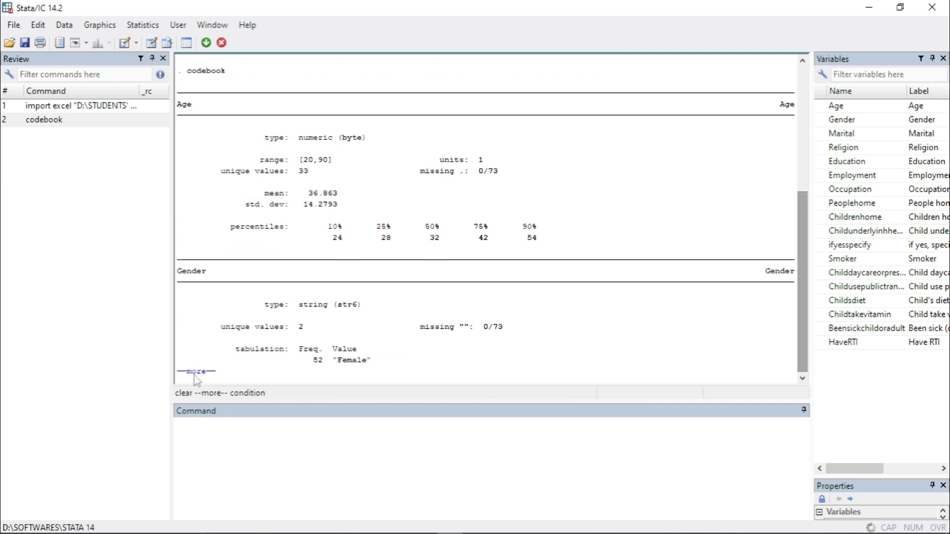
{"action": "triple_click", "coordinate": [313, 313]}
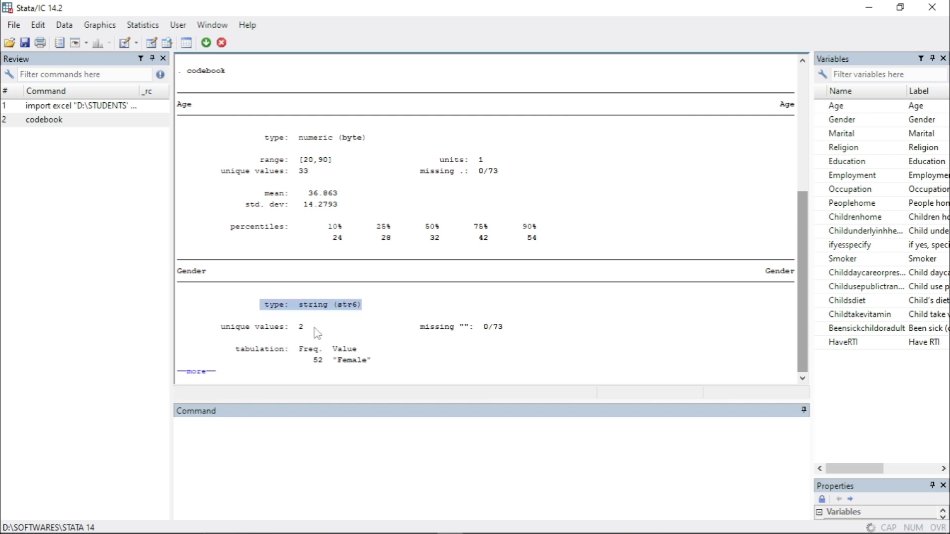
{"action": "left_click_drag", "start_coordinate": [314, 328], "coordinate": [295, 329]}
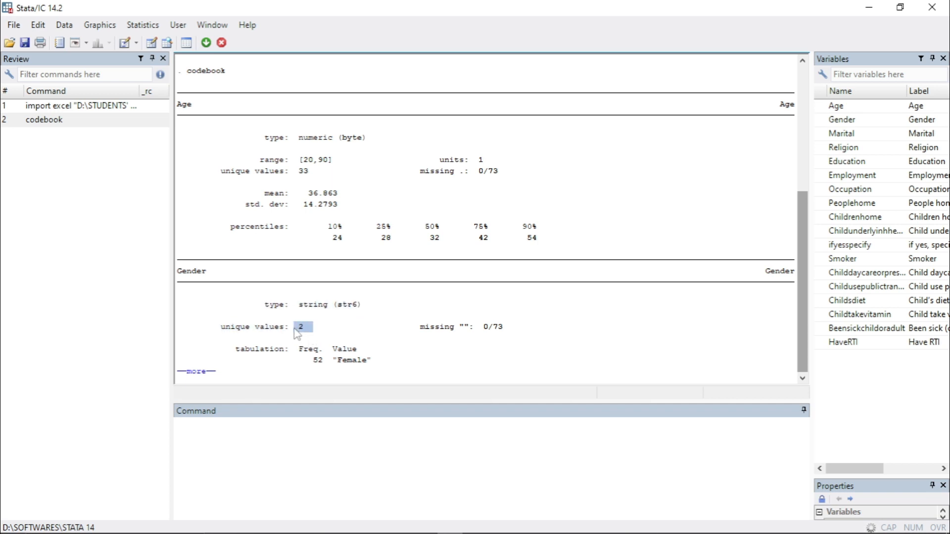
{"action": "left_click", "coordinate": [406, 349]}
{"action": "left_click_drag", "start_coordinate": [361, 357], "coordinate": [293, 359]}
{"action": "left_click", "coordinate": [190, 378]}
Page through the rest of the codebook output, checking missing values for Smoker and Childdaycareorpreschool
{"action": "left_click", "coordinate": [195, 371]}
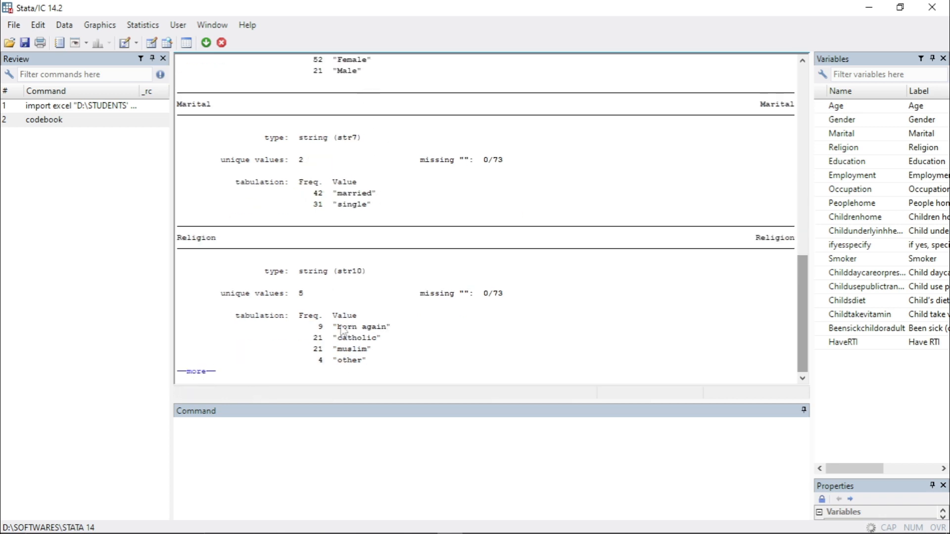
{"action": "left_click", "coordinate": [208, 375]}
{"action": "left_click", "coordinate": [207, 375]}
{"action": "left_click", "coordinate": [209, 376]}
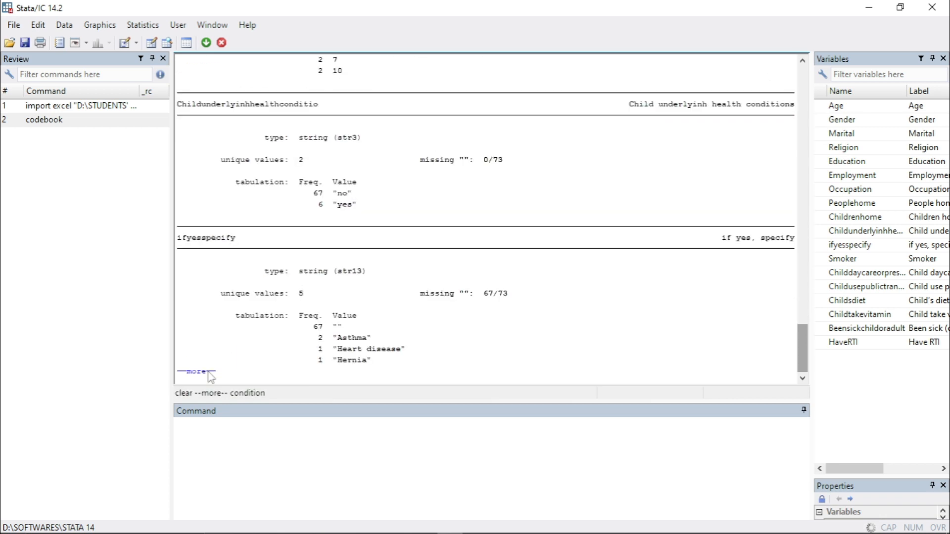
{"action": "left_click", "coordinate": [210, 376]}
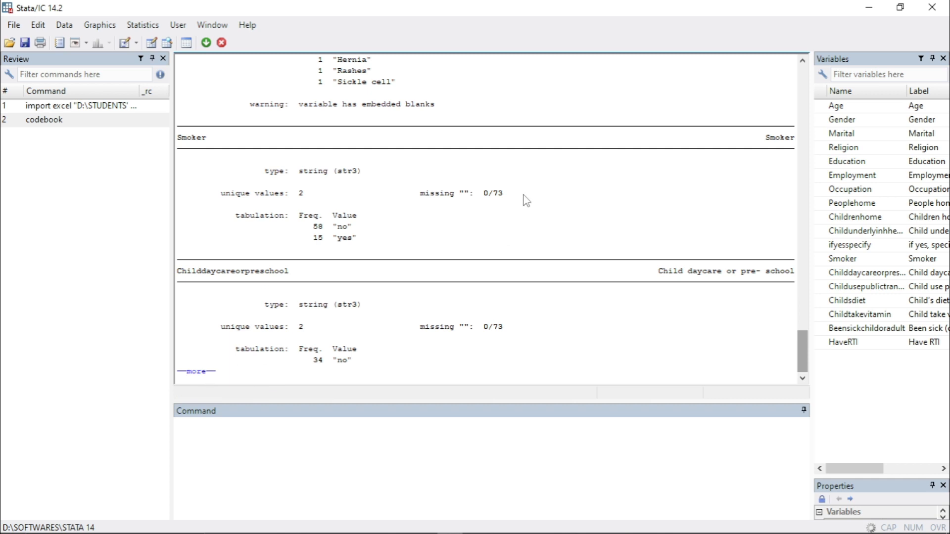
{"action": "left_click_drag", "start_coordinate": [503, 194], "coordinate": [484, 193]}
{"action": "left_click_drag", "start_coordinate": [503, 328], "coordinate": [483, 327]}
{"action": "left_click", "coordinate": [208, 376]}
{"action": "left_click", "coordinate": [208, 376]}
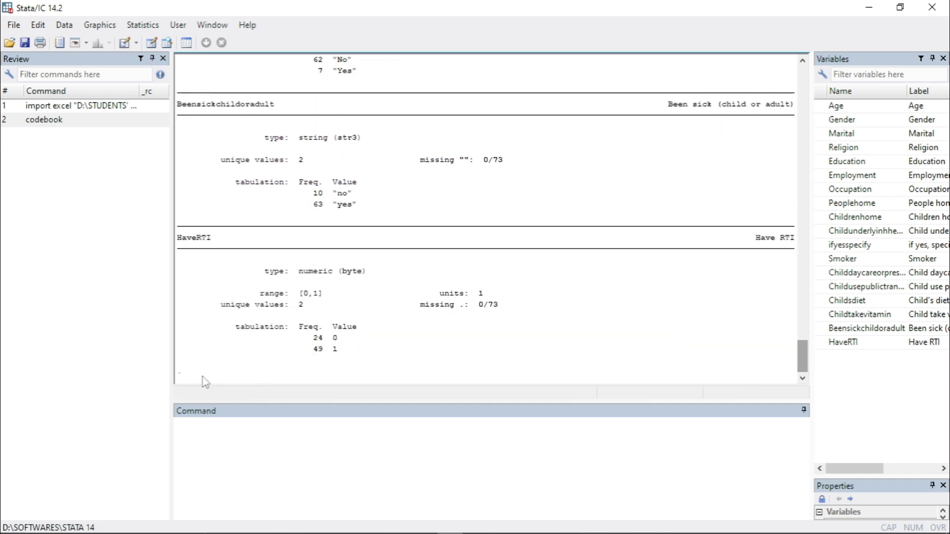
Check the missing values of HaveRTI and Beensickchildoradult, and the tabulation of the HaveRTI outcome
{"action": "left_click_drag", "start_coordinate": [502, 306], "coordinate": [469, 305]}
{"action": "left_click_drag", "start_coordinate": [503, 159], "coordinate": [448, 161]}
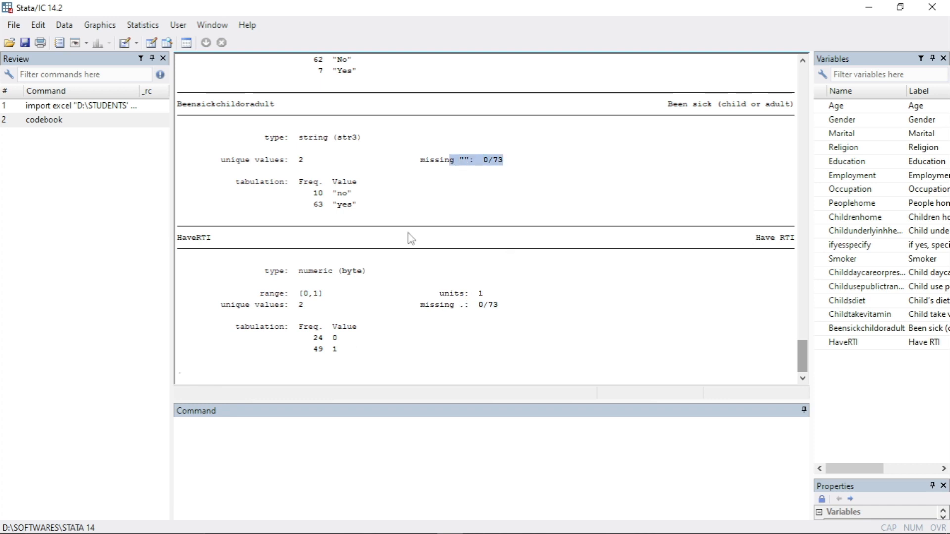
{"action": "left_click_drag", "start_coordinate": [338, 350], "coordinate": [177, 322]}
{"action": "left_click", "coordinate": [219, 369]}
Open the dataset in the data browser with the br command and examine the Age values down the rows
{"action": "left_click", "coordinate": [217, 451]}
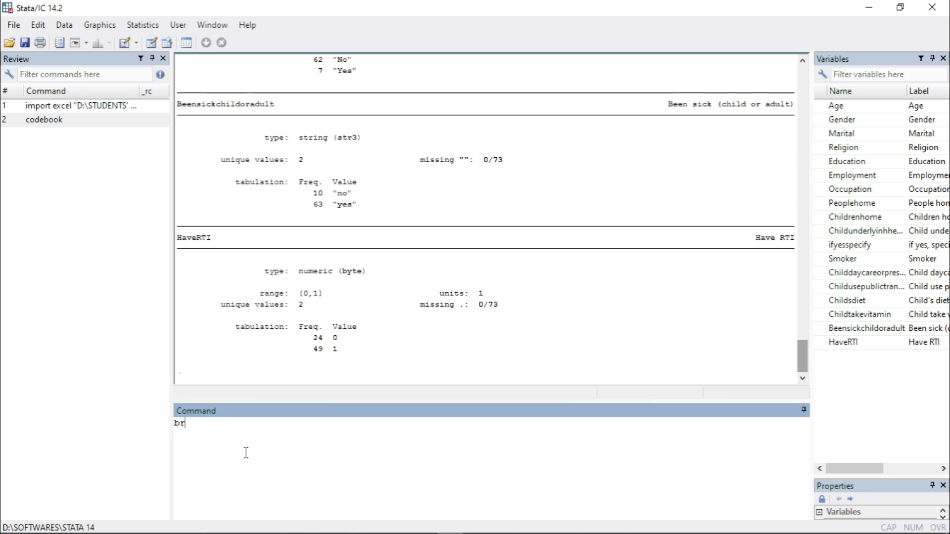
{"action": "key", "text": "ctrl+8"}
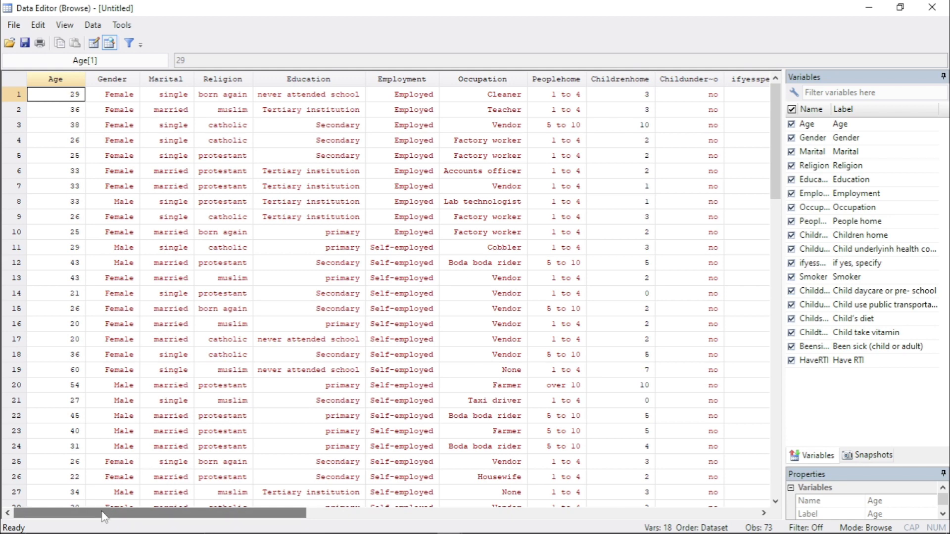
{"action": "left_click", "coordinate": [68, 79]}
{"action": "left_click_drag", "start_coordinate": [233, 518], "coordinate": [55, 531]}
{"action": "left_click", "coordinate": [64, 400]}
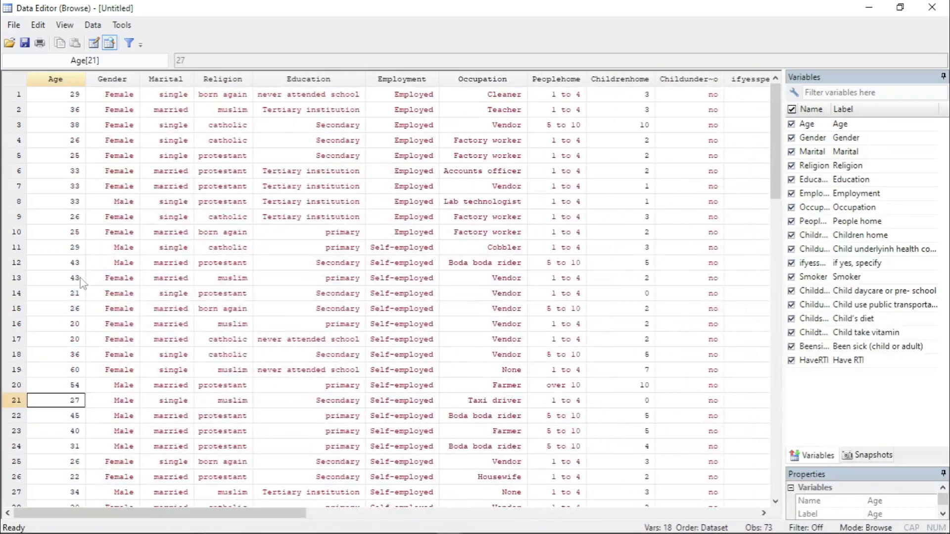
{"action": "left_click", "coordinate": [68, 155]}
{"action": "left_click", "coordinate": [74, 125]}
{"action": "left_click", "coordinate": [67, 186]}
{"action": "left_click", "coordinate": [62, 247]}
{"action": "left_click", "coordinate": [62, 308]}
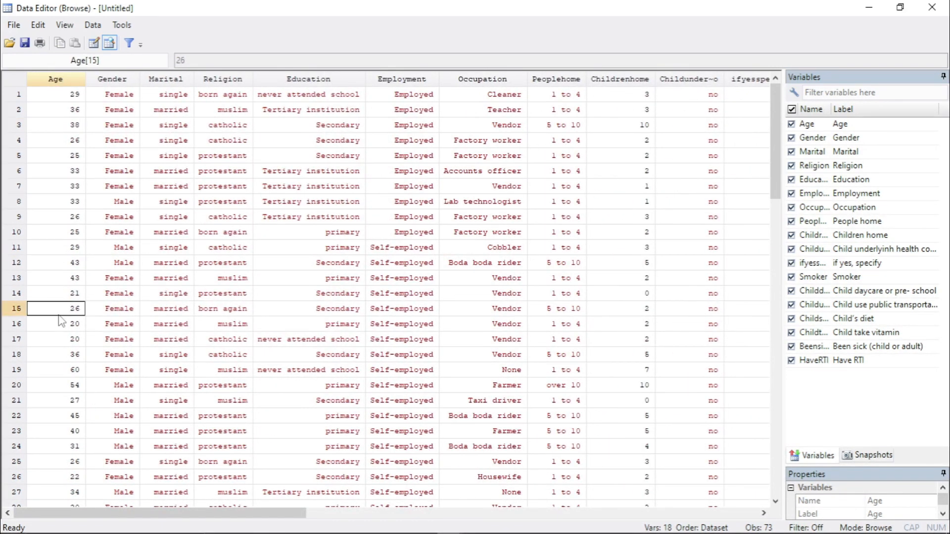
{"action": "left_click", "coordinate": [64, 370]}
{"action": "left_click", "coordinate": [66, 431]}
{"action": "left_click", "coordinate": [78, 446]}
{"action": "left_click", "coordinate": [69, 492]}
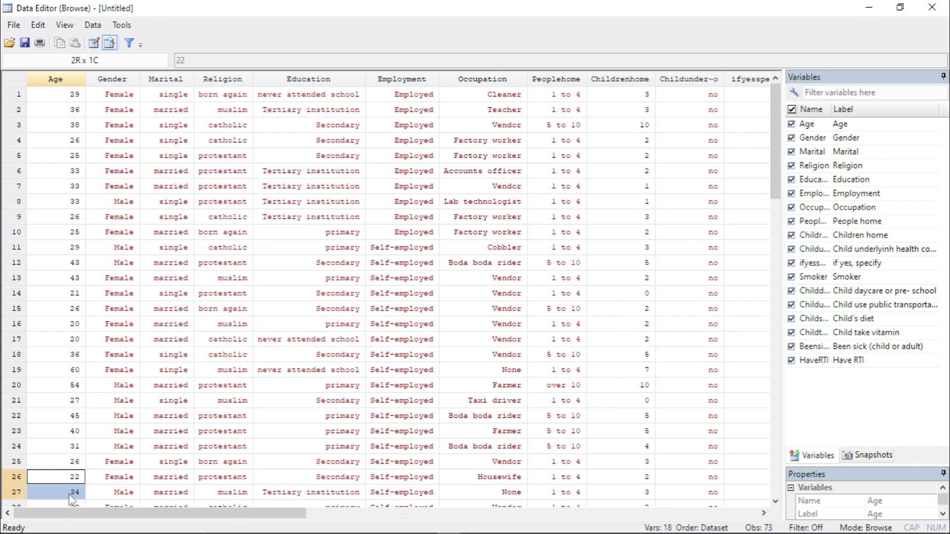
Examine the household, child risk factor and HaveRTI columns in the data browser
{"action": "left_click_drag", "start_coordinate": [54, 514], "coordinate": [203, 525]}
{"action": "left_click_drag", "start_coordinate": [216, 158], "coordinate": [238, 311]}
{"action": "left_click", "coordinate": [249, 340]}
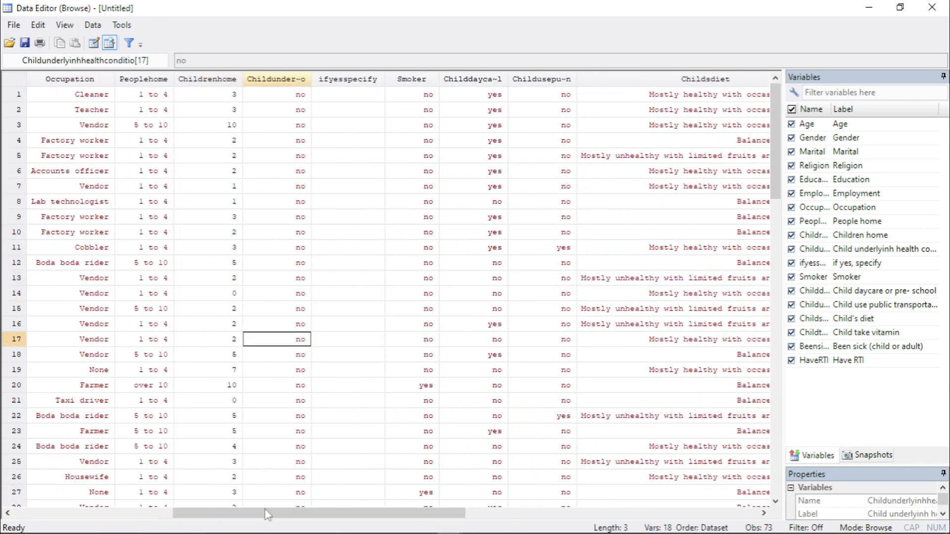
{"action": "left_click_drag", "start_coordinate": [265, 515], "coordinate": [401, 531]}
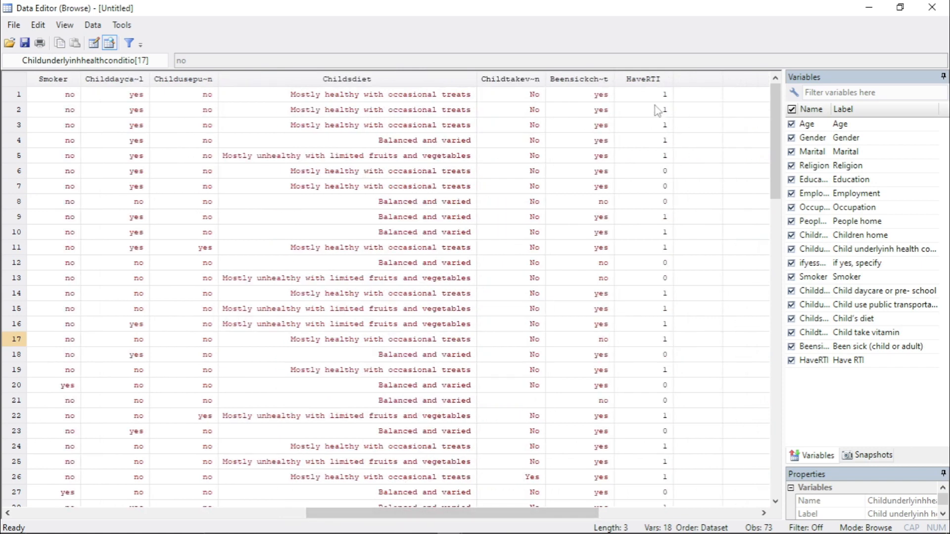
{"action": "left_click_drag", "start_coordinate": [654, 106], "coordinate": [674, 436]}
{"action": "left_click", "coordinate": [592, 459]}
Review the demographic columns, including Occupation, Employment, Education, Gender and Marital, and close the data browser
{"action": "left_click_drag", "start_coordinate": [376, 514], "coordinate": [18, 514]}
{"action": "left_click", "coordinate": [471, 312]}
{"action": "left_click", "coordinate": [409, 280]}
{"action": "left_click", "coordinate": [280, 264]}
{"action": "left_click", "coordinate": [153, 236]}
{"action": "left_click", "coordinate": [95, 236]}
{"action": "left_click", "coordinate": [187, 202]}
{"action": "left_click", "coordinate": [191, 191]}
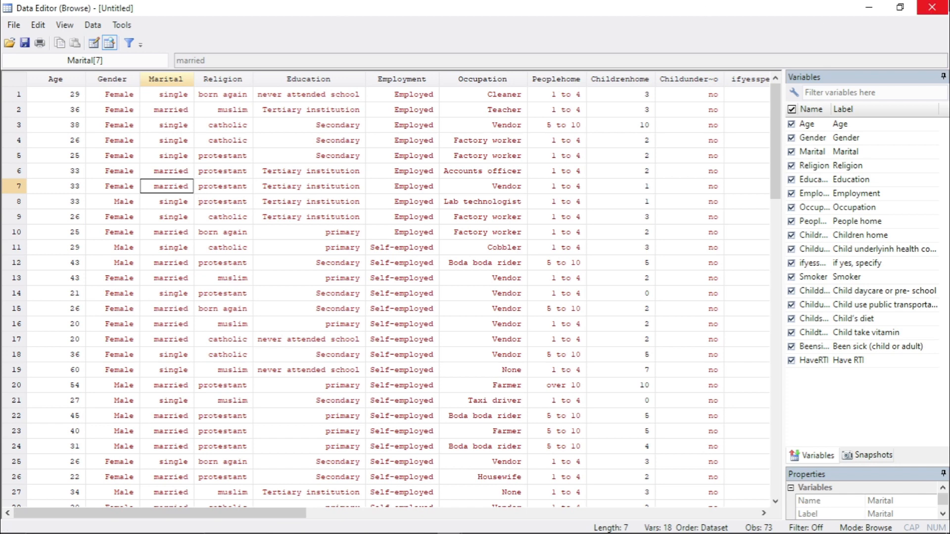
{"action": "left_click", "coordinate": [931, 7]}
Tabulate Gender with the tab command and review its frequency table
{"action": "left_click", "coordinate": [274, 438]}
{"action": "type", "text": "t"}
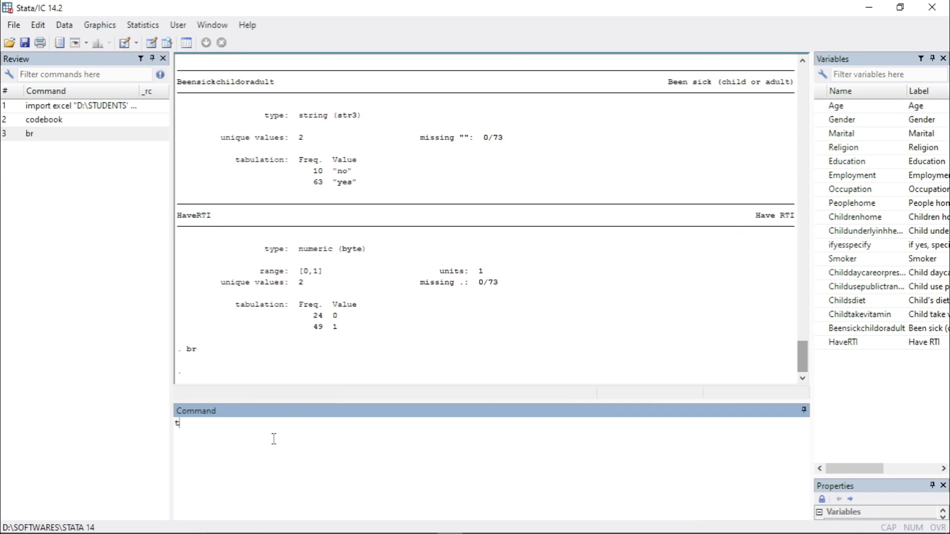
{"action": "type", "text": "ab"}
{"action": "left_click", "coordinate": [820, 121]}
{"action": "key", "text": "Return"}
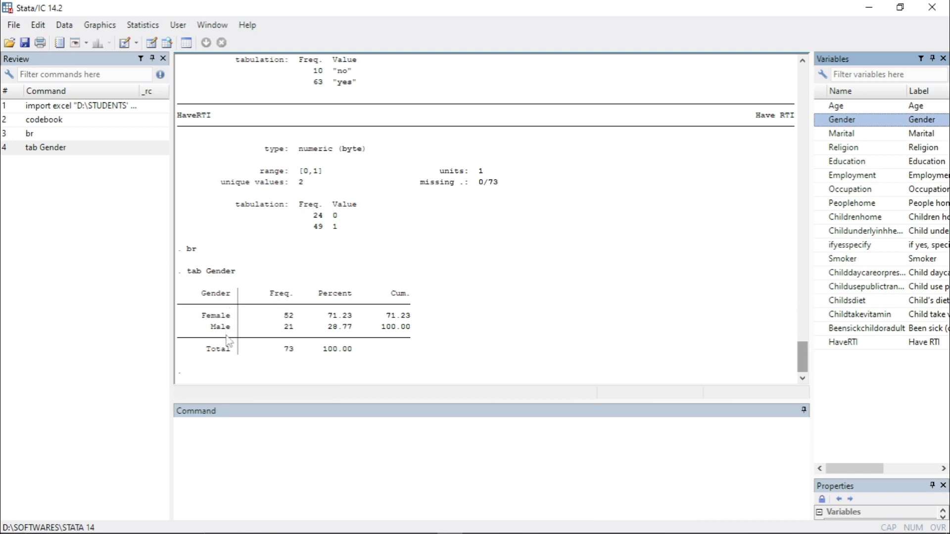
{"action": "left_click_drag", "start_coordinate": [198, 292], "coordinate": [452, 350]}
{"action": "left_click", "coordinate": [316, 421]}
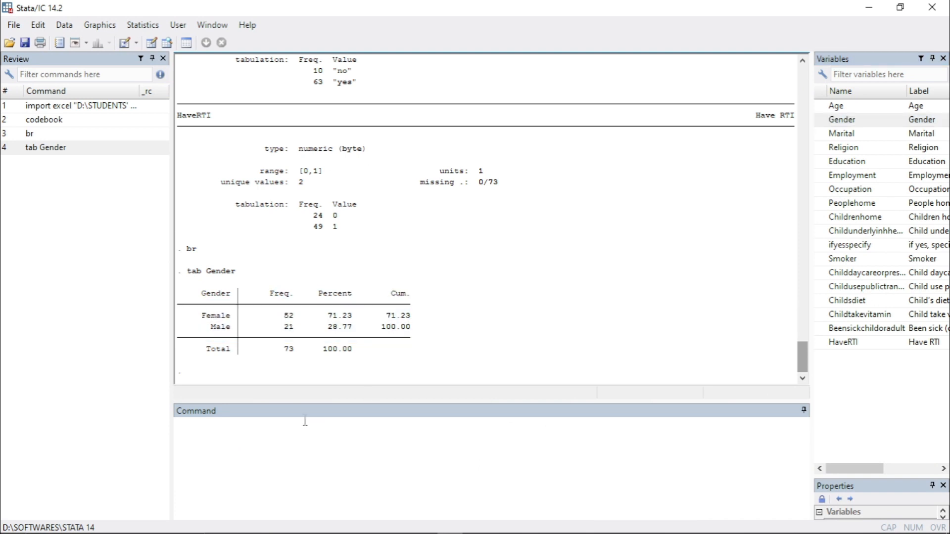
Try to run the tab1 command without a variable list
{"action": "left_click", "coordinate": [305, 421]}
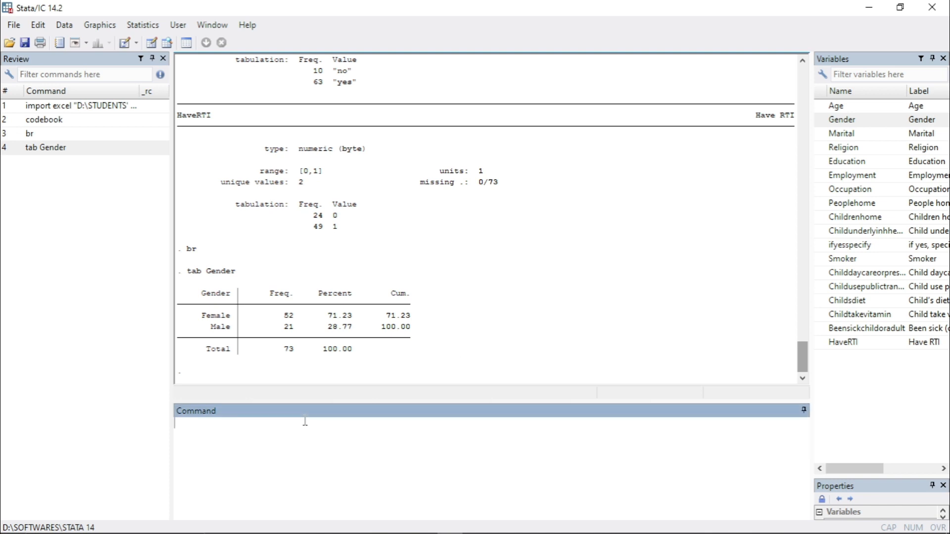
{"action": "type", "text": "tab1"}
{"action": "key", "text": "Return"}
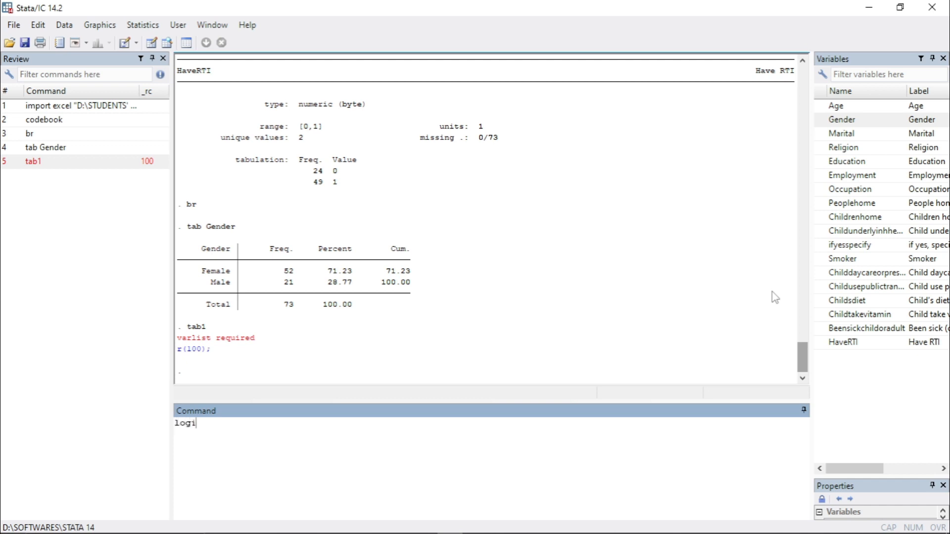
Try a logistic regression of HaveRTI on Gender as a factor variable with logistic HaveRTI i.Gender, and read the response
{"action": "type", "text": "stic"}
{"action": "left_click", "coordinate": [820, 343]}
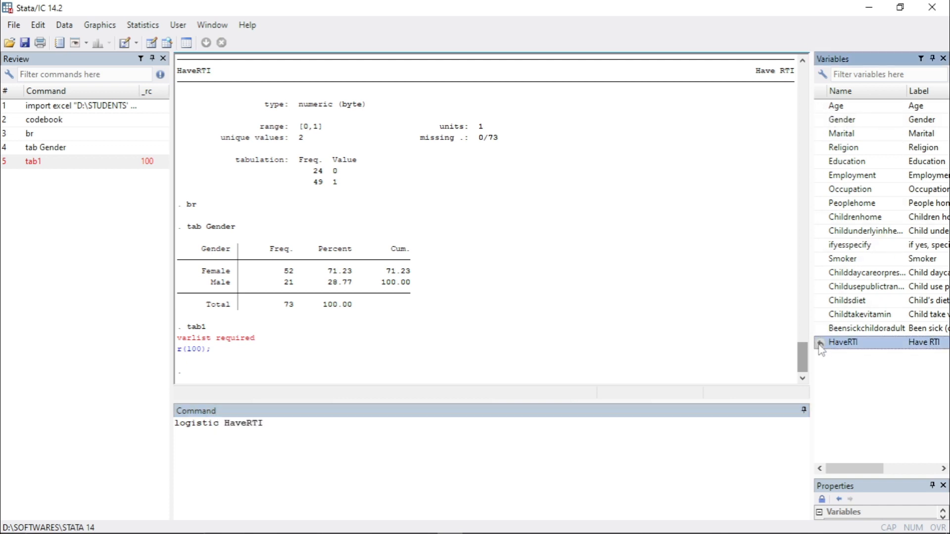
{"action": "left_click", "coordinate": [819, 121]}
{"action": "left_click", "coordinate": [270, 423]}
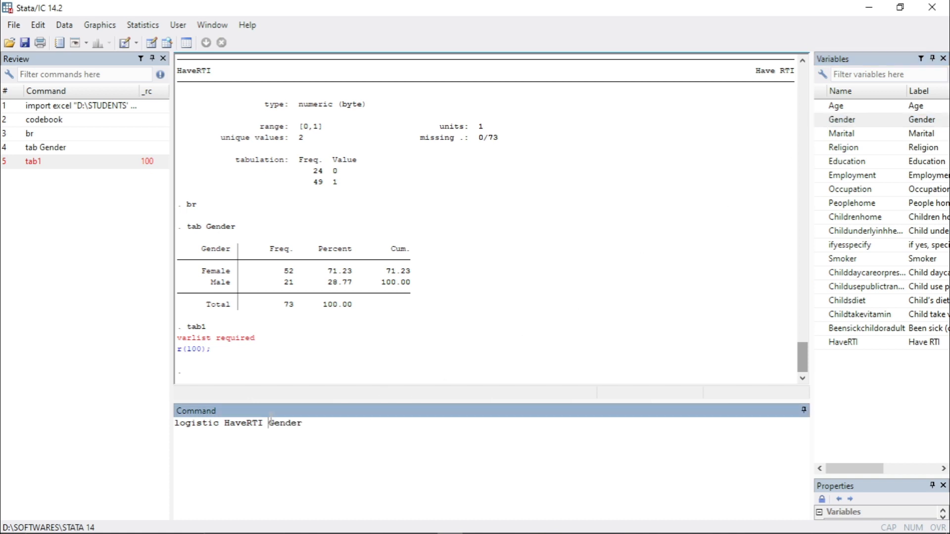
{"action": "type", "text": "i."}
{"action": "key", "text": "Return"}
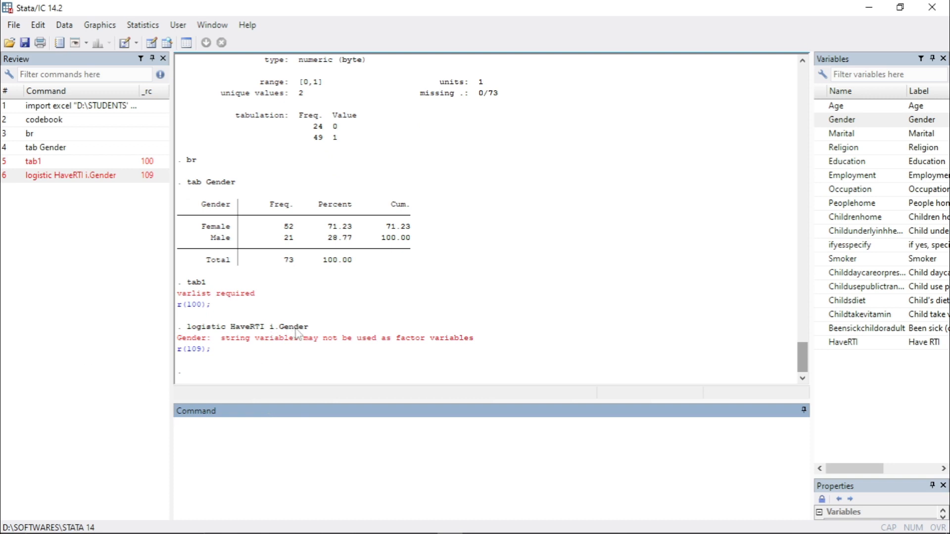
{"action": "left_click", "coordinate": [180, 342]}
{"action": "left_click_drag", "start_coordinate": [179, 342], "coordinate": [498, 339]}
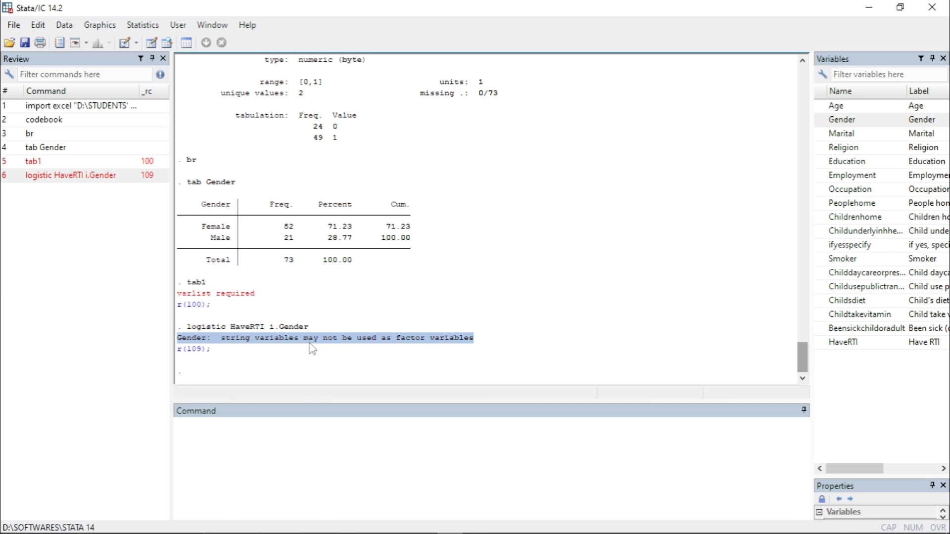
{"action": "left_click", "coordinate": [290, 445]}
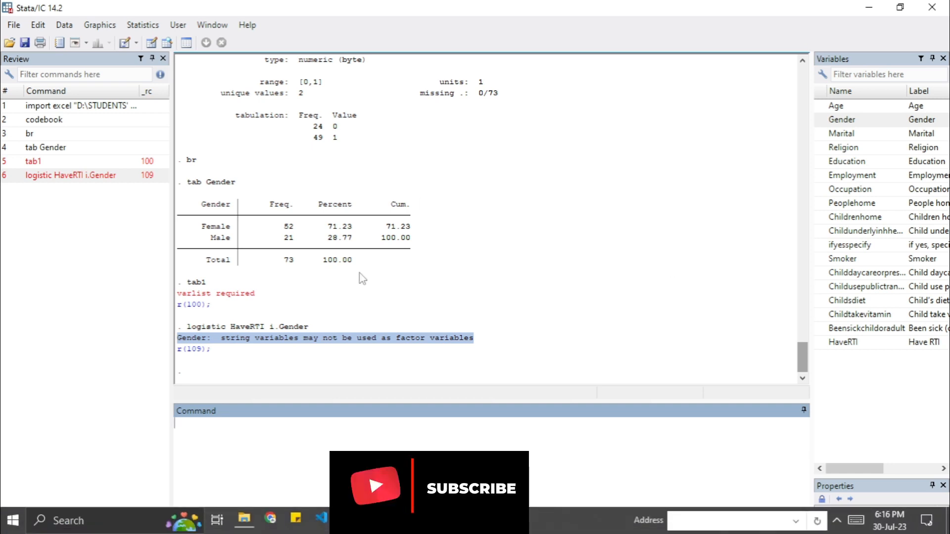
Browse the dataset with br, examine the Gender, Peoplehome, Childrenhome and child underlying health columns, and close the browser
{"action": "type", "text": "br"}
{"action": "key", "text": "Return"}
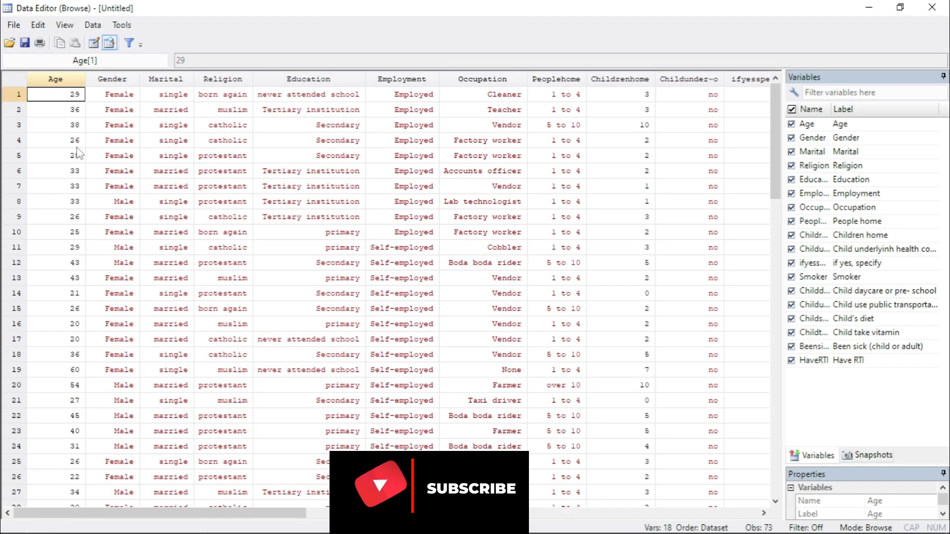
{"action": "left_click", "coordinate": [123, 83]}
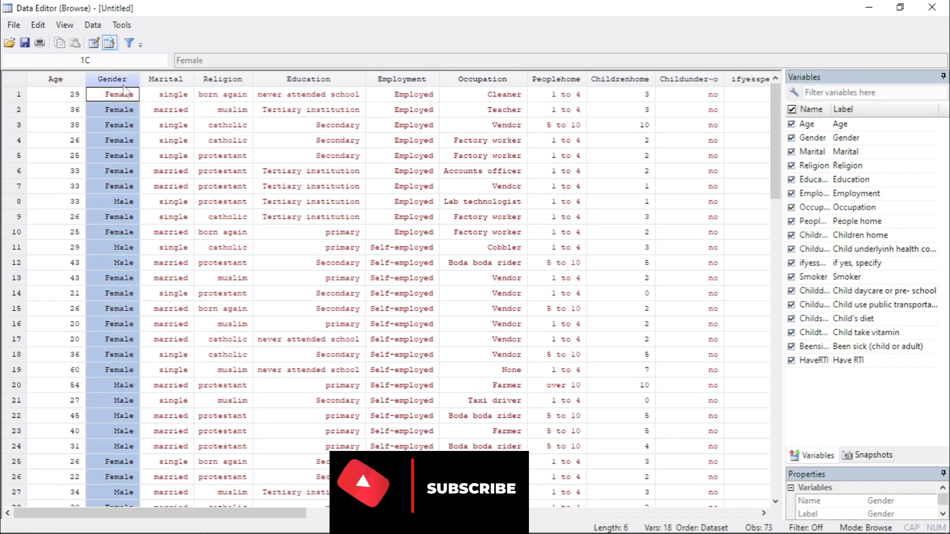
{"action": "left_click", "coordinate": [564, 78]}
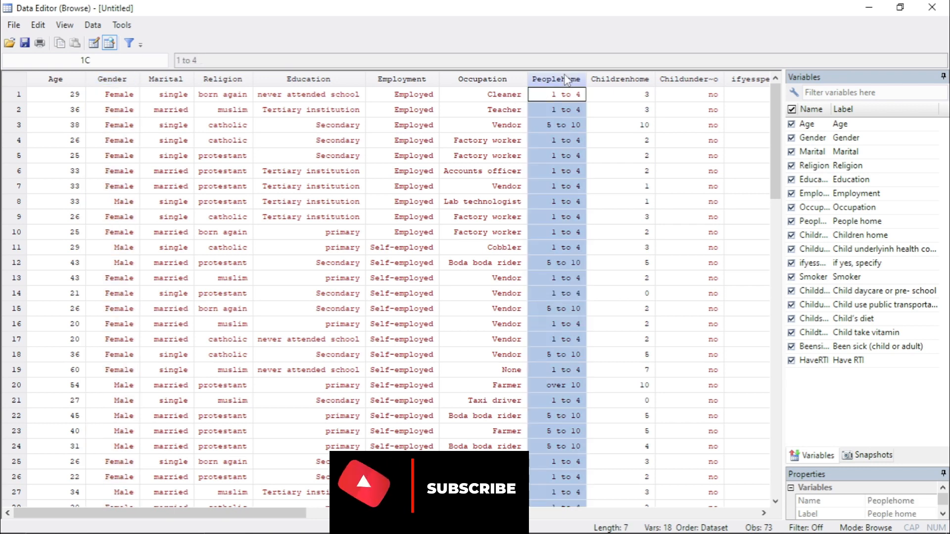
{"action": "left_click", "coordinate": [639, 80]}
{"action": "left_click", "coordinate": [692, 80]}
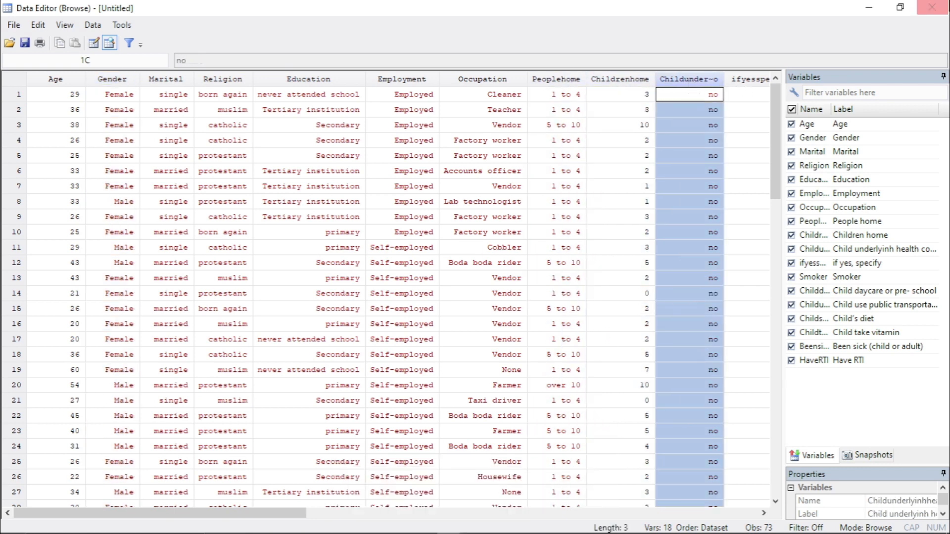
{"action": "left_click", "coordinate": [932, 6]}
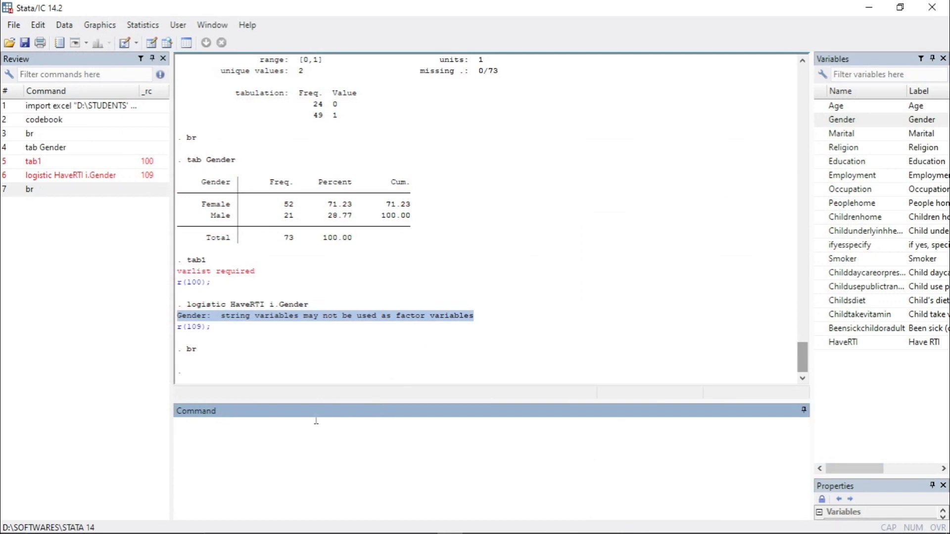
Encode the string variable Gender into a new numeric variable with encode Gender, gen (gender)
{"action": "type", "text": "encode"}
{"action": "left_click", "coordinate": [820, 122]}
{"action": "type", "text": ", gen"}
{"action": "type", "text": "("}
{"action": "type", "text": "gender"}
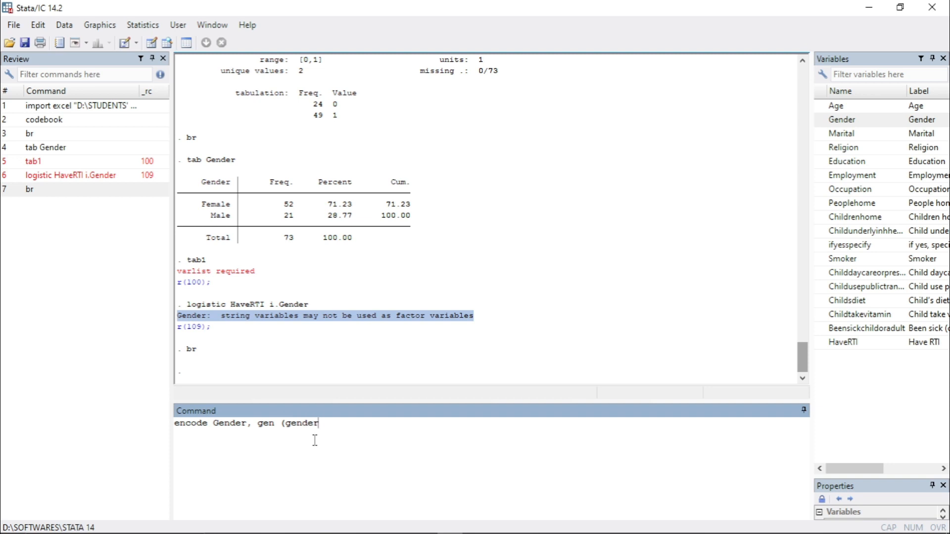
{"action": "type", "text": ")"}
{"action": "left_click", "coordinate": [292, 428]}
{"action": "key", "text": "Return"}
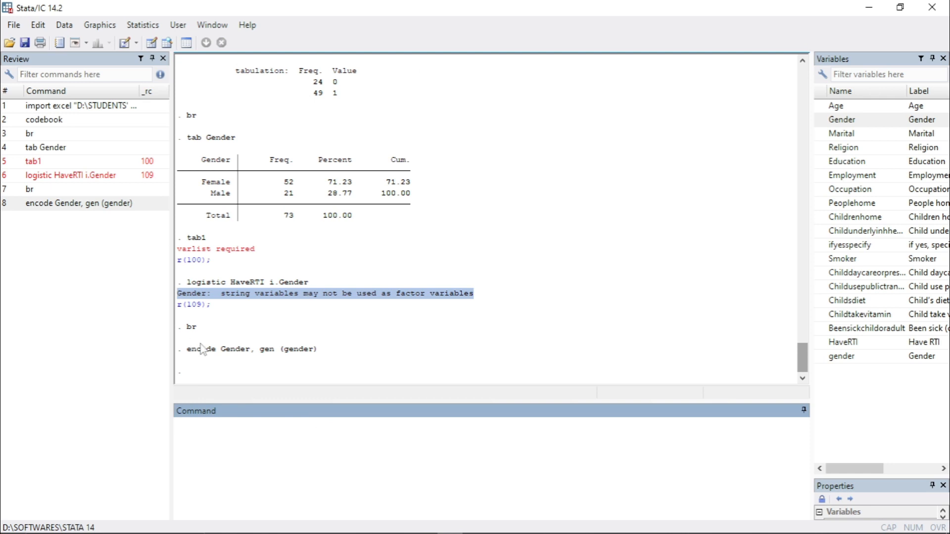
{"action": "left_click", "coordinate": [856, 375]}
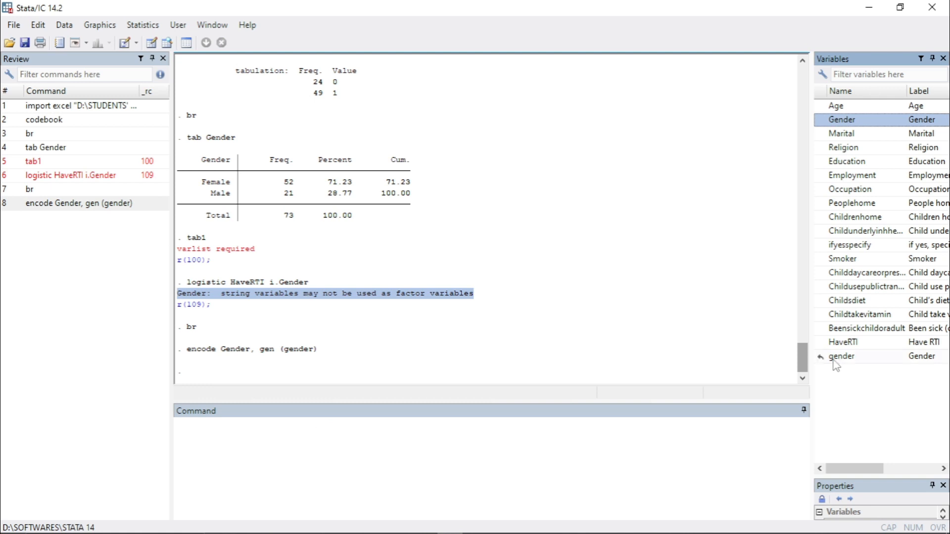
Browse the dataset with br, check the codes behind the Male and Female labels in the new gender column, and close the browser
{"action": "left_click", "coordinate": [305, 457]}
{"action": "type", "text": "br"}
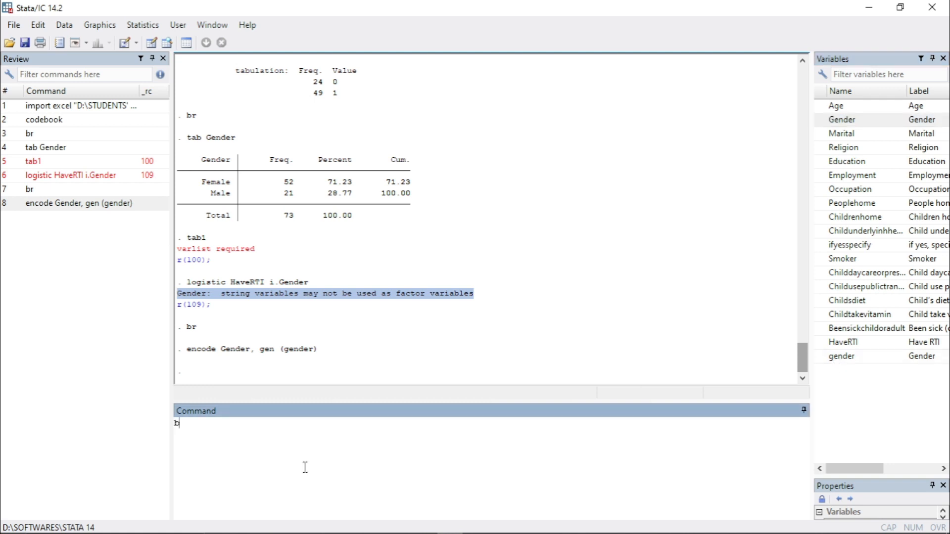
{"action": "key", "text": "Return"}
{"action": "left_click_drag", "start_coordinate": [171, 505], "coordinate": [368, 521]}
{"action": "left_click", "coordinate": [243, 444]}
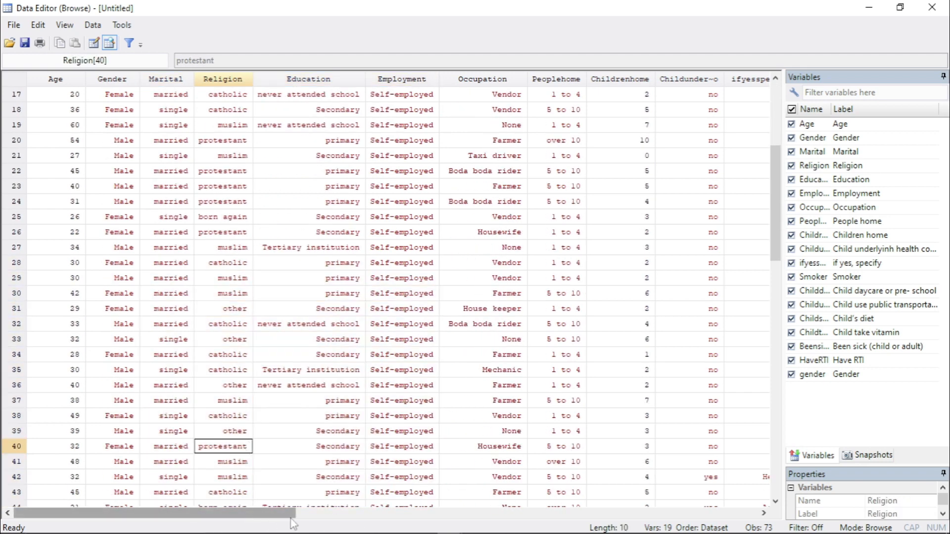
{"action": "left_click_drag", "start_coordinate": [269, 515], "coordinate": [625, 515]}
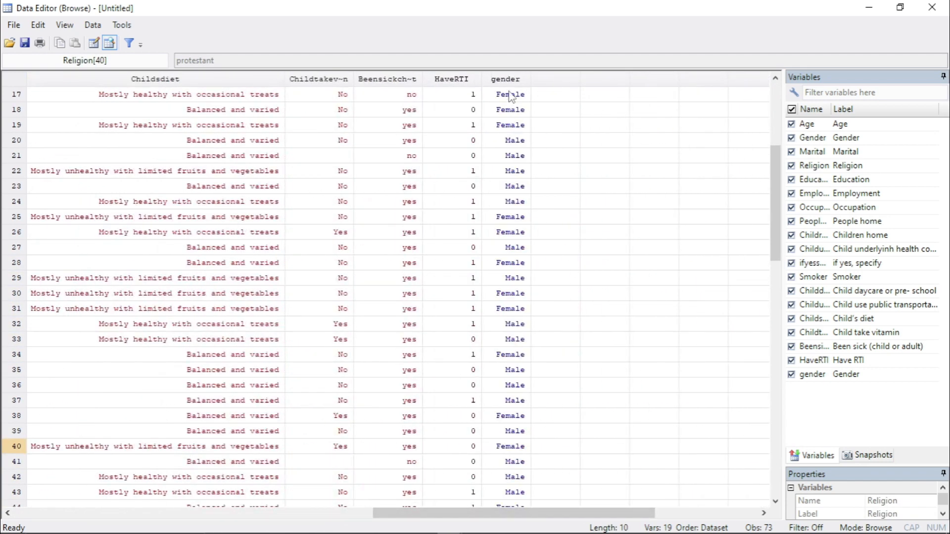
{"action": "left_click_drag", "start_coordinate": [512, 95], "coordinate": [513, 403]}
{"action": "left_click", "coordinate": [512, 369]}
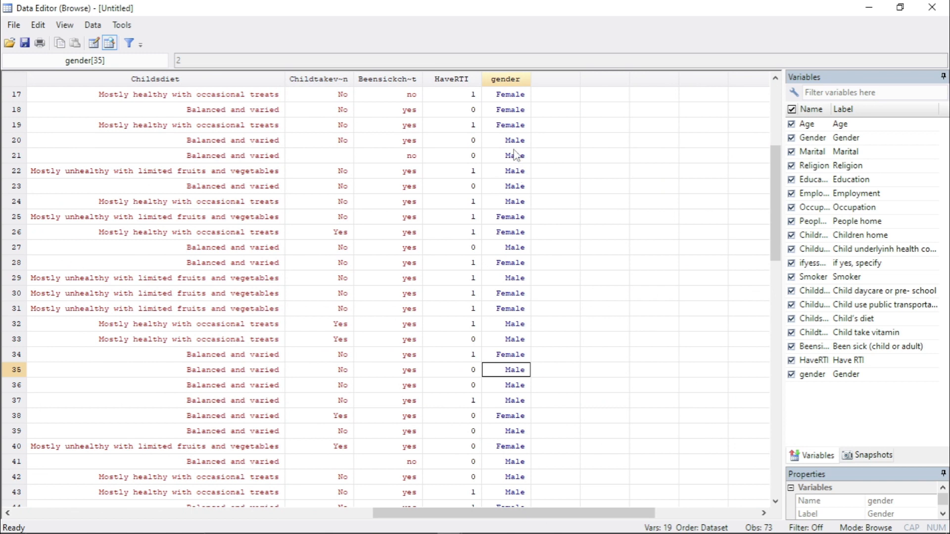
{"action": "left_click", "coordinate": [511, 124]}
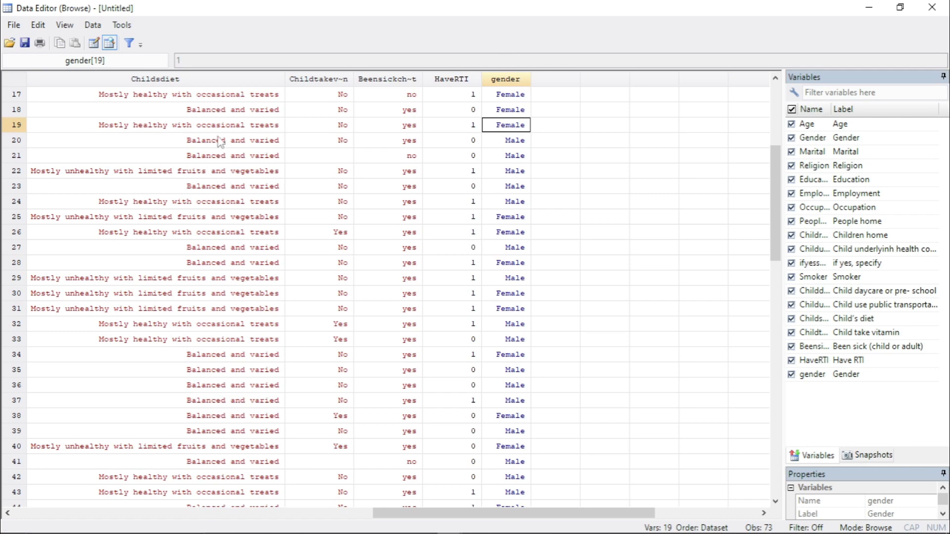
{"action": "left_click", "coordinate": [940, 9]}
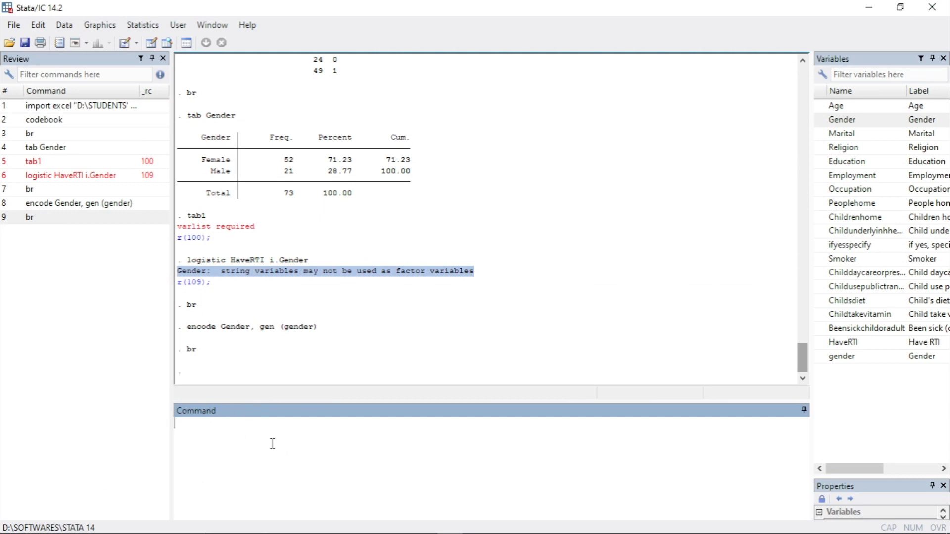
{"action": "type", "text": "encode"}
{"action": "left_click", "coordinate": [820, 133]}
{"action": "type", "text": ", gen (marital"}
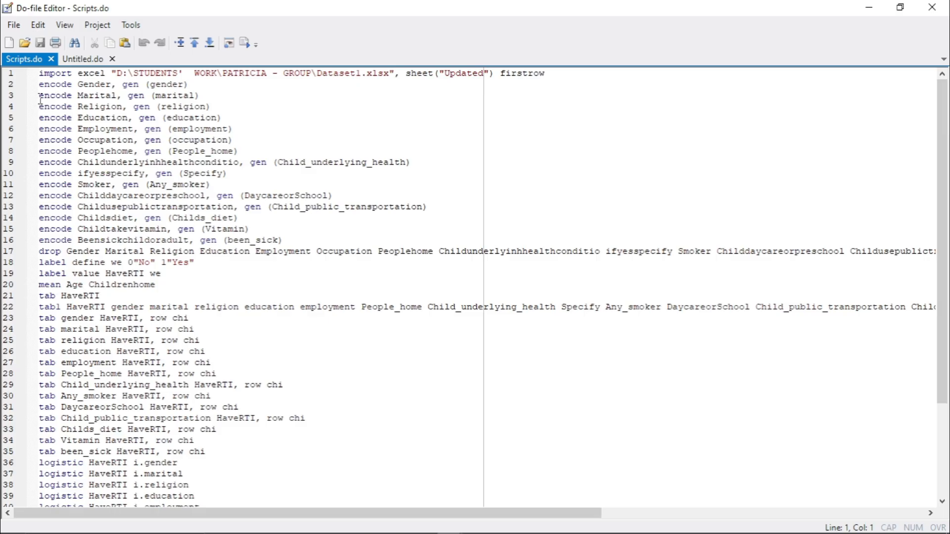
Copy the encode commands for Marital through Beensickchildoradult from Scripts.do and put the script's windows away
{"action": "left_click_drag", "start_coordinate": [39, 95], "coordinate": [306, 238]}
{"action": "key", "text": "ctrl+c"}
{"action": "left_click", "coordinate": [869, 8]}
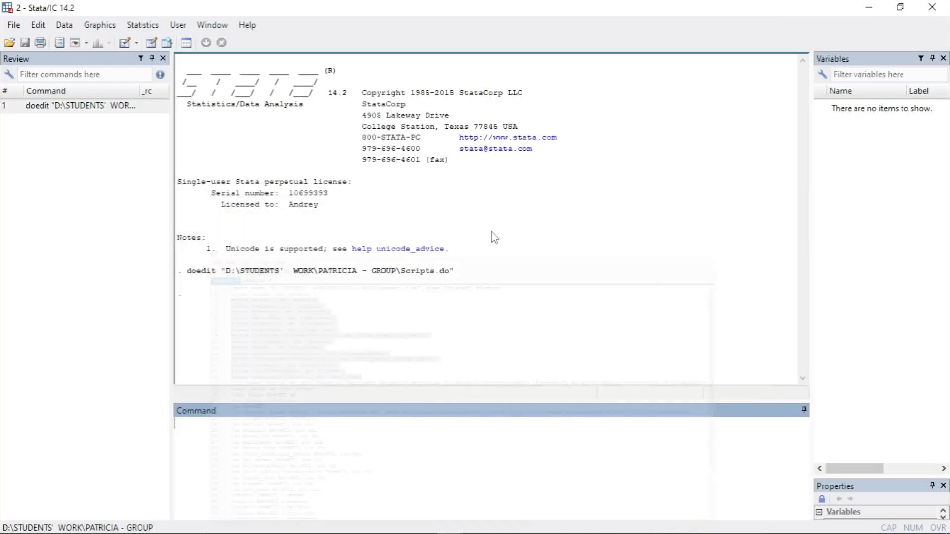
{"action": "left_click", "coordinate": [869, 8]}
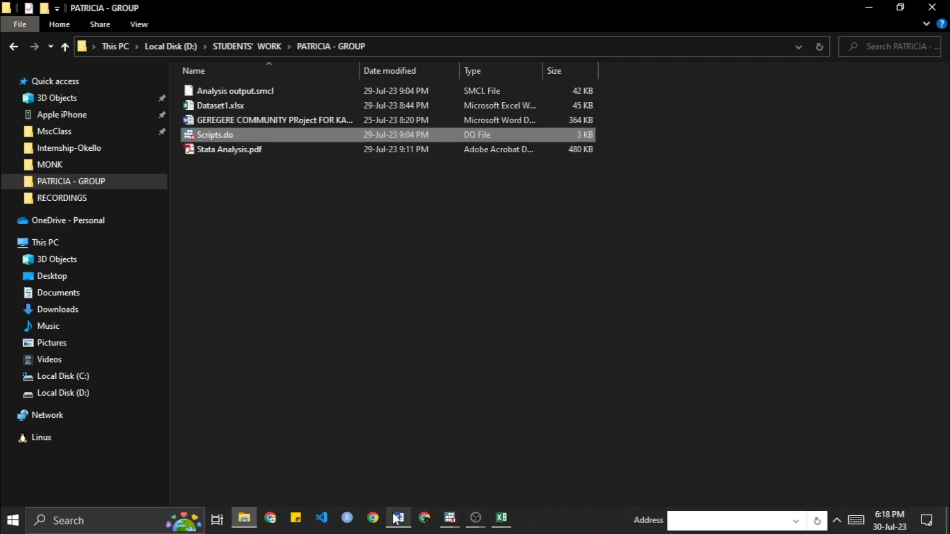
Run the copied encode commands in the Stata session holding the dataset, replacing the partial Marital command, and check the new variables
{"action": "left_click", "coordinate": [449, 520]}
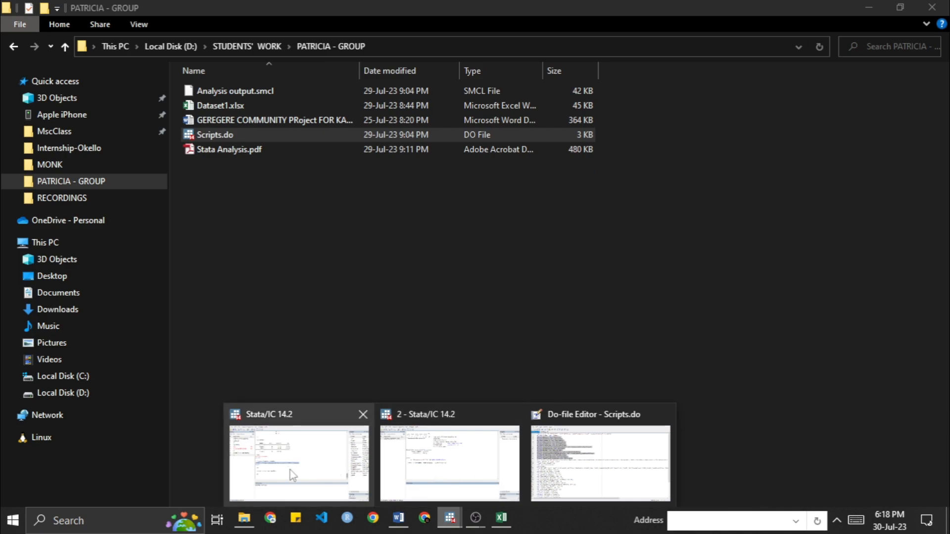
{"action": "left_click", "coordinate": [326, 474]}
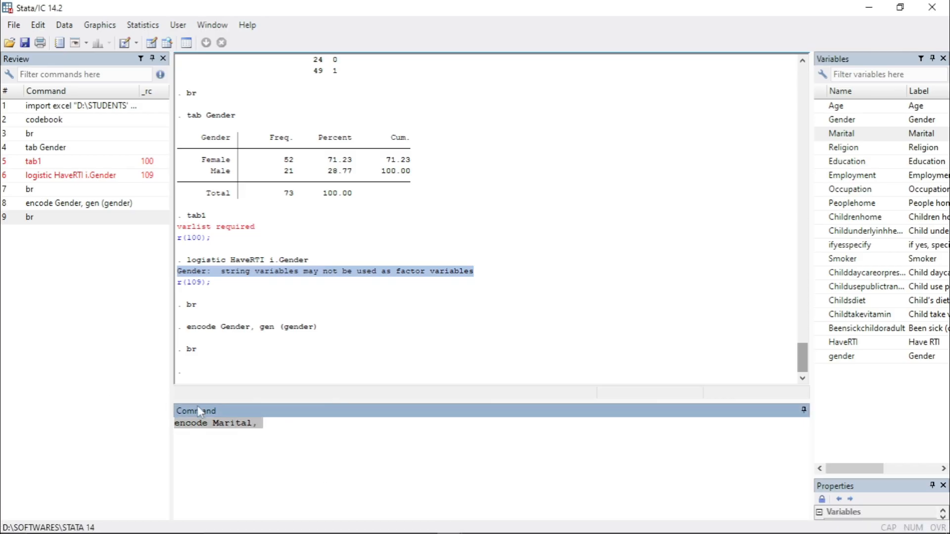
{"action": "key", "text": "ctrl+v"}
{"action": "key", "text": "Return"}
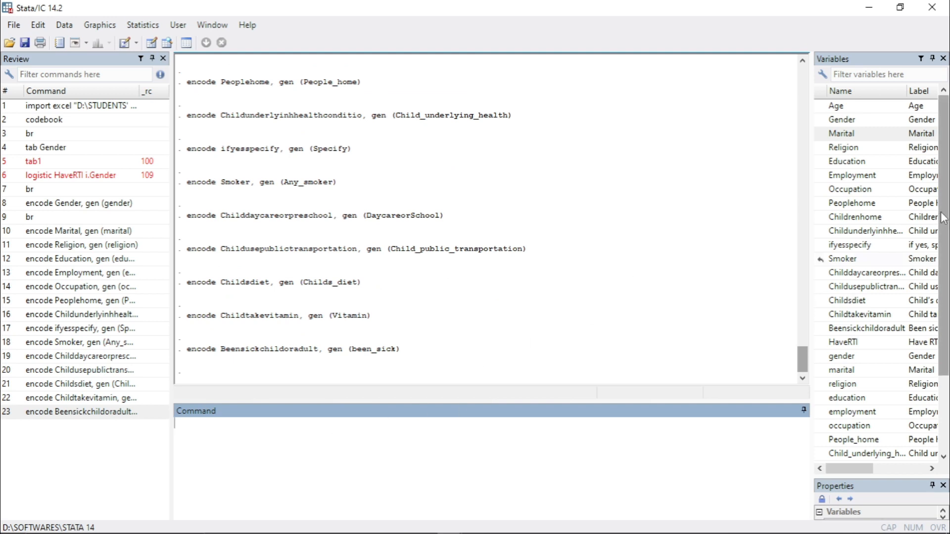
{"action": "left_click_drag", "start_coordinate": [948, 231], "coordinate": [949, 367]}
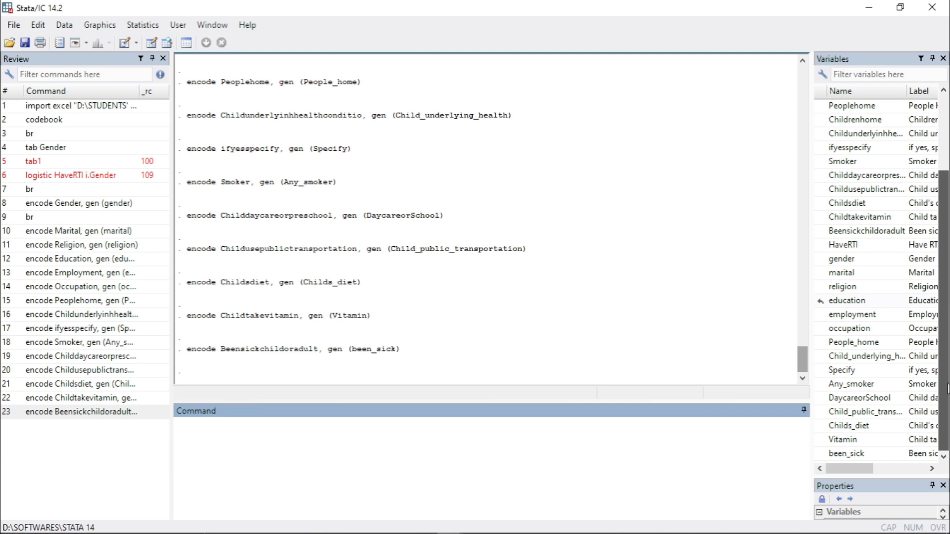
Browse the dataset with br, look across its original and encoded columns, and close the browser
{"action": "left_click", "coordinate": [471, 469]}
{"action": "type", "text": "b"}
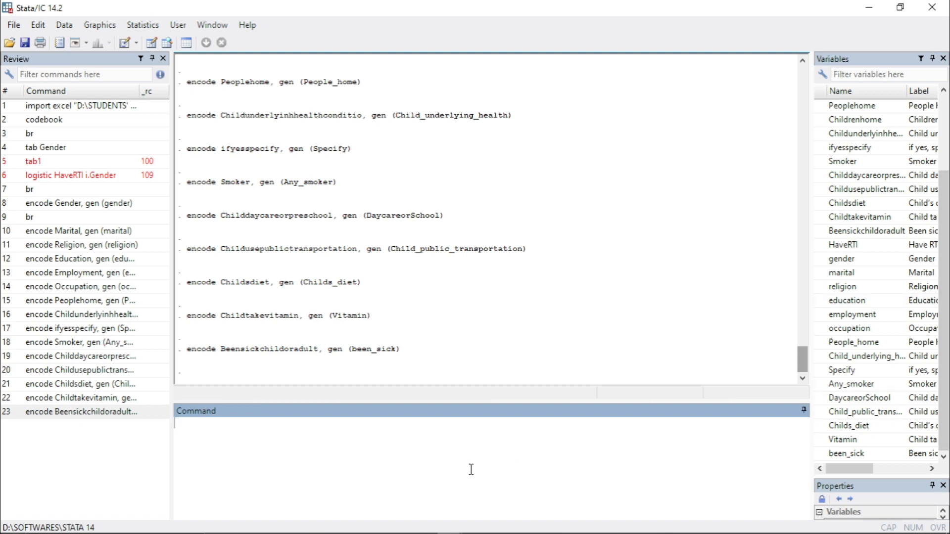
{"action": "type", "text": "r"}
{"action": "key", "text": "Return"}
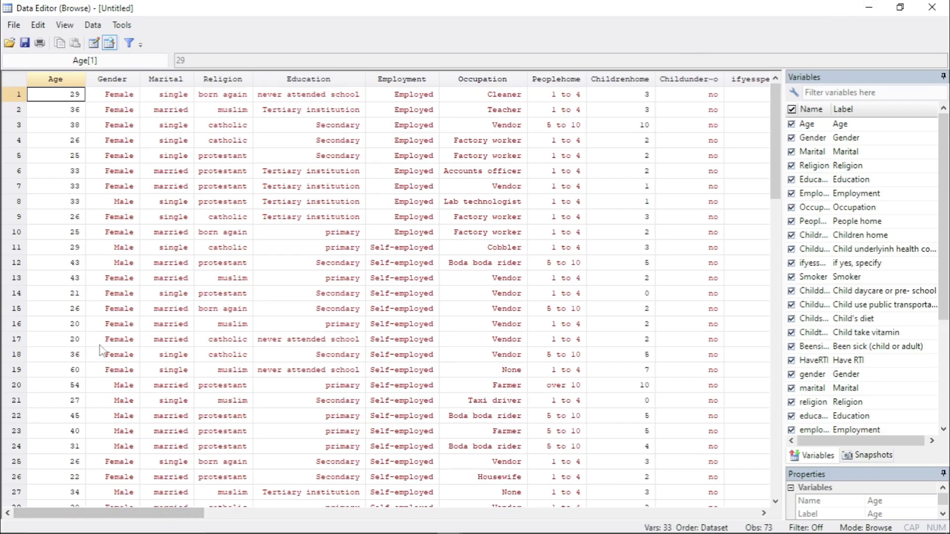
{"action": "left_click_drag", "start_coordinate": [82, 513], "coordinate": [313, 522]}
{"action": "left_click", "coordinate": [932, 8]}
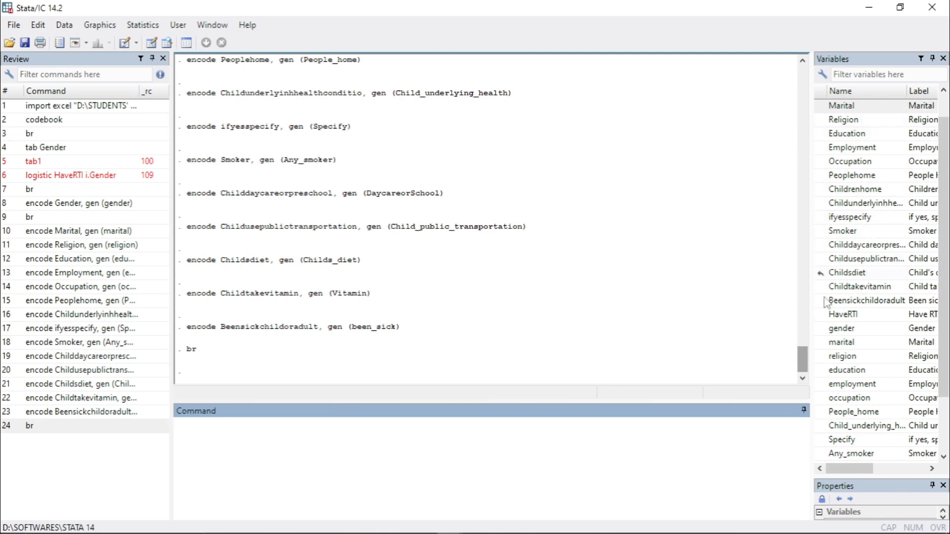
Compose a drop command listing the original variables Gender, Marital, Religion, Education, Employment, Occupation and Childrenhome
{"action": "type", "text": "dro["}
{"action": "type", "text": "p"}
{"action": "scroll", "coordinate": [935, 169], "scroll_direction": "up", "scroll_amount": 1}
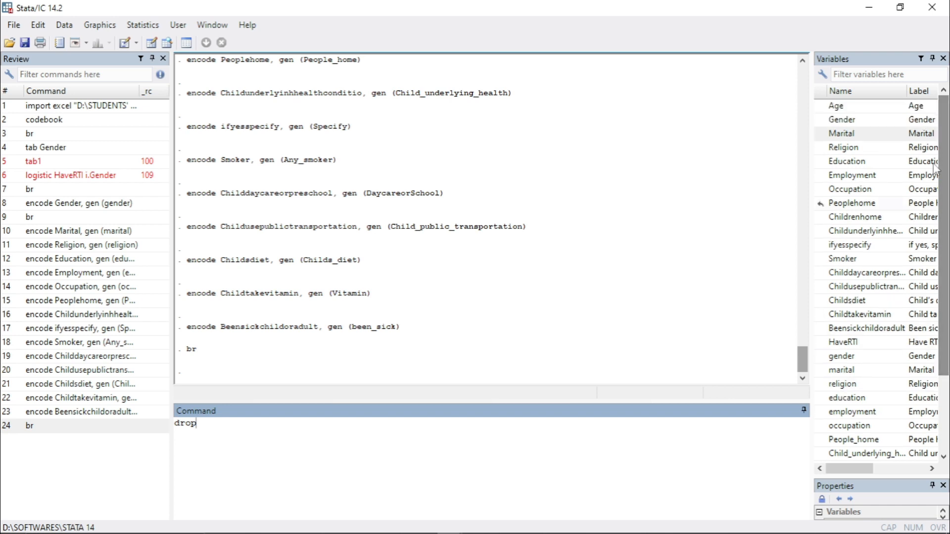
{"action": "left_click", "coordinate": [821, 120]}
{"action": "left_click", "coordinate": [820, 134]}
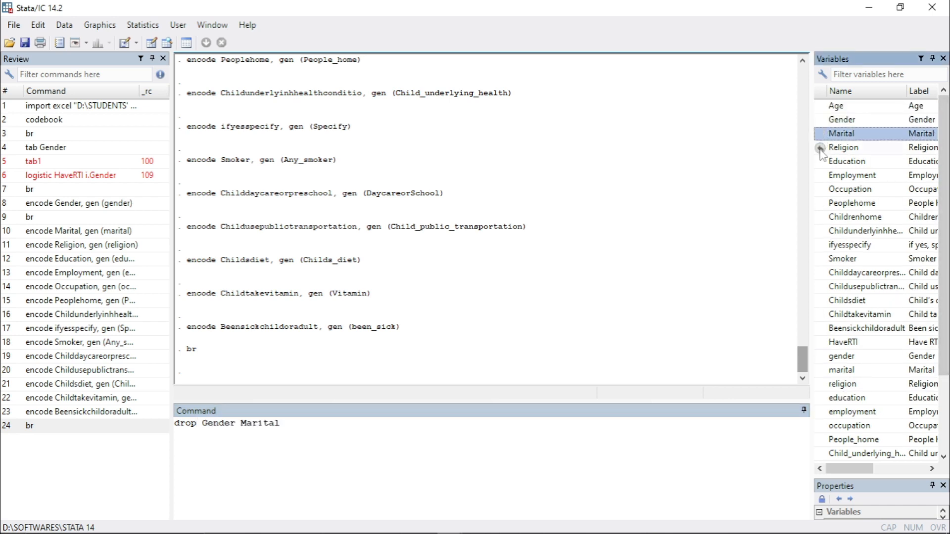
{"action": "left_click", "coordinate": [820, 148]}
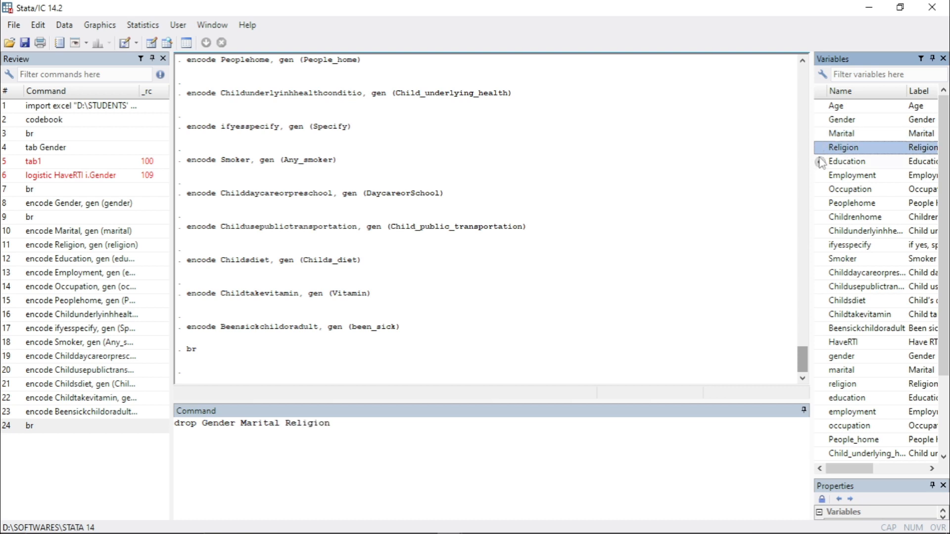
{"action": "left_click", "coordinate": [820, 161]}
{"action": "left_click", "coordinate": [820, 175]}
{"action": "left_click", "coordinate": [820, 190]}
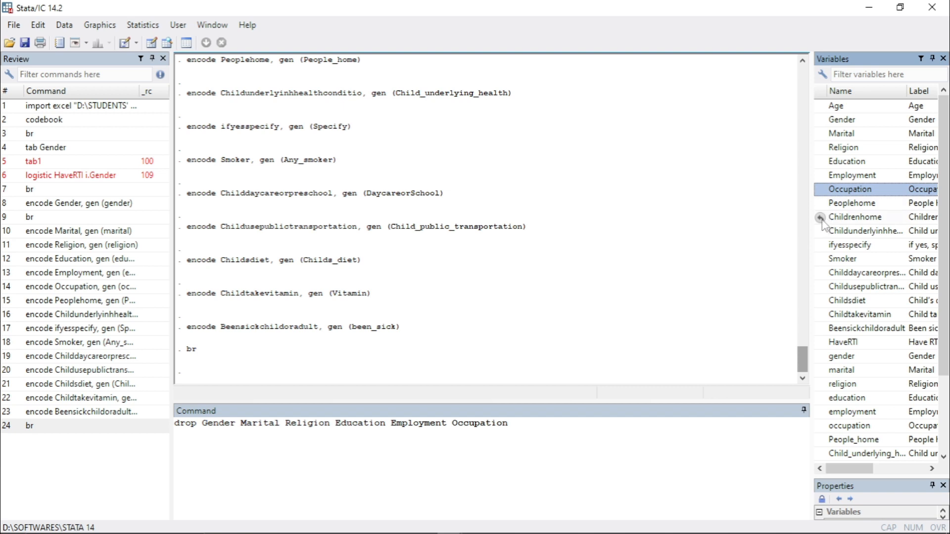
{"action": "left_click", "coordinate": [820, 218]}
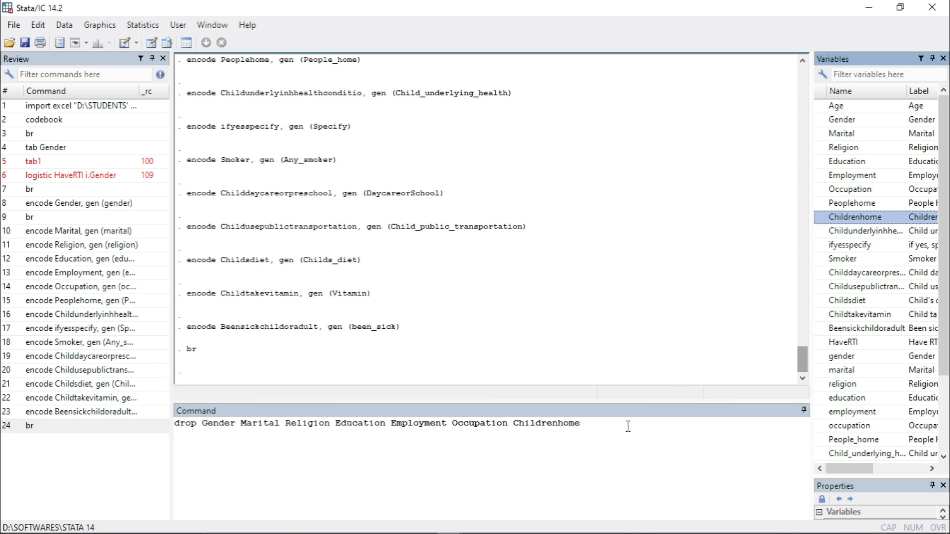
{"action": "left_click", "coordinate": [597, 428]}
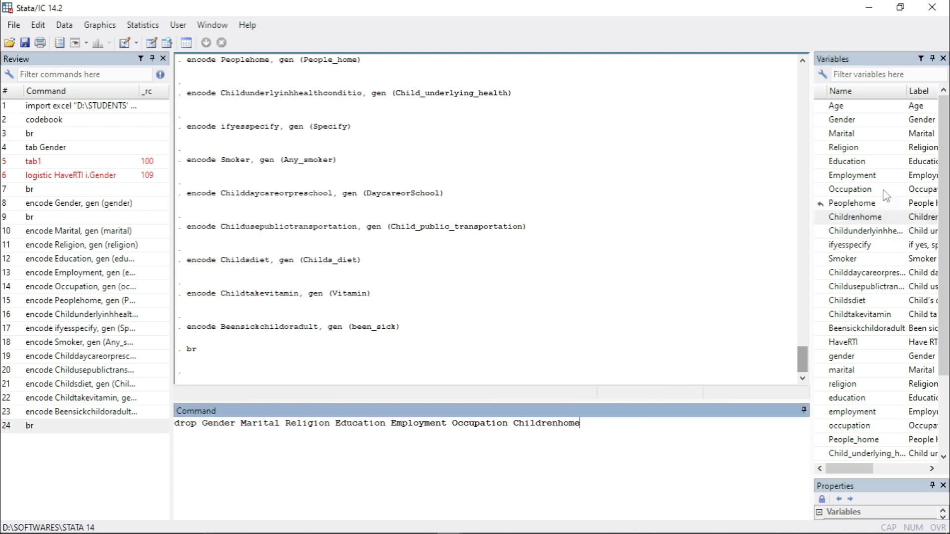
{"action": "left_click", "coordinate": [820, 190]}
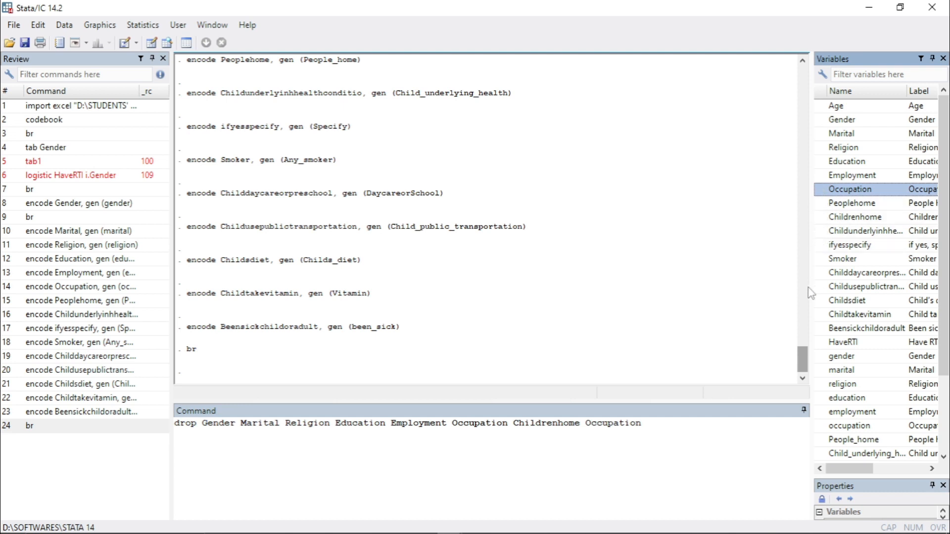
{"action": "left_click", "coordinate": [629, 428]}
{"action": "left_click_drag", "start_coordinate": [642, 429], "coordinate": [580, 430]}
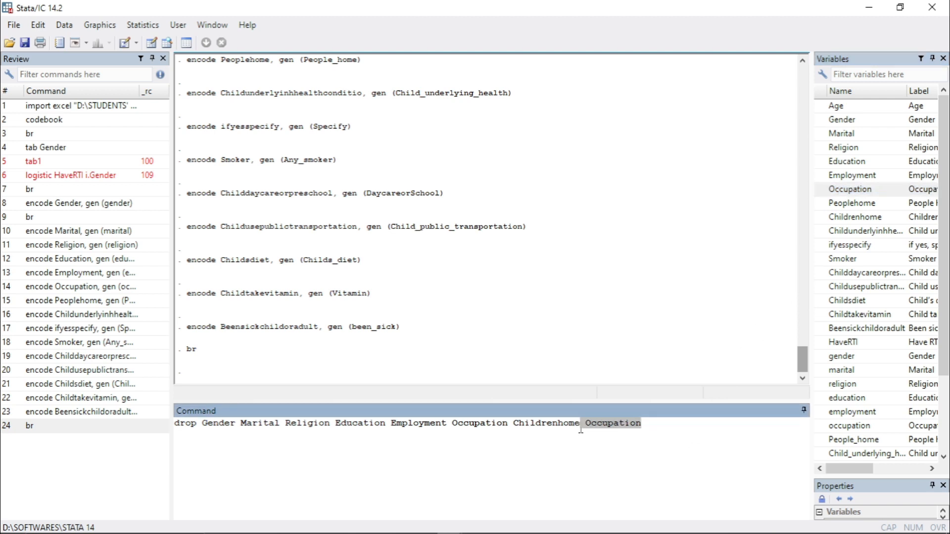
{"action": "key", "text": "BackSpace"}
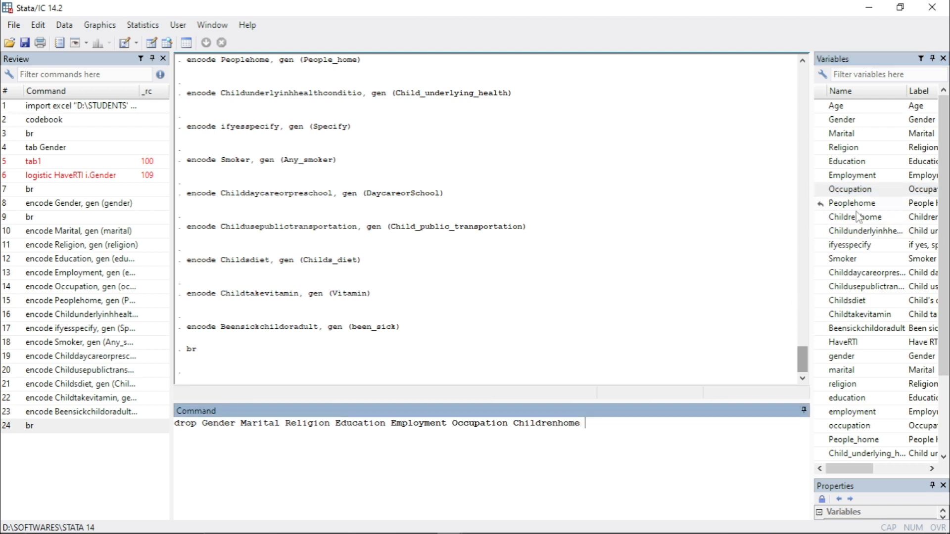
Add Childunderlyinhhealthconditio, ifyesspecify, Smoker, Childdaycareorpreschool, Childusepublictransportation, Childsdiet, Childtakevitamin and Beensickchildoradult to the drop command and run it
{"action": "left_click", "coordinate": [820, 232]}
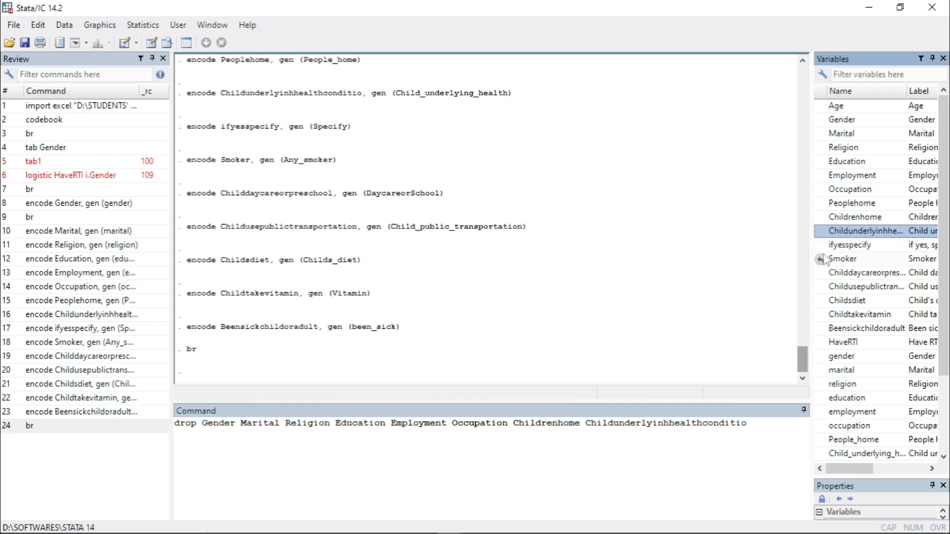
{"action": "left_click", "coordinate": [821, 246]}
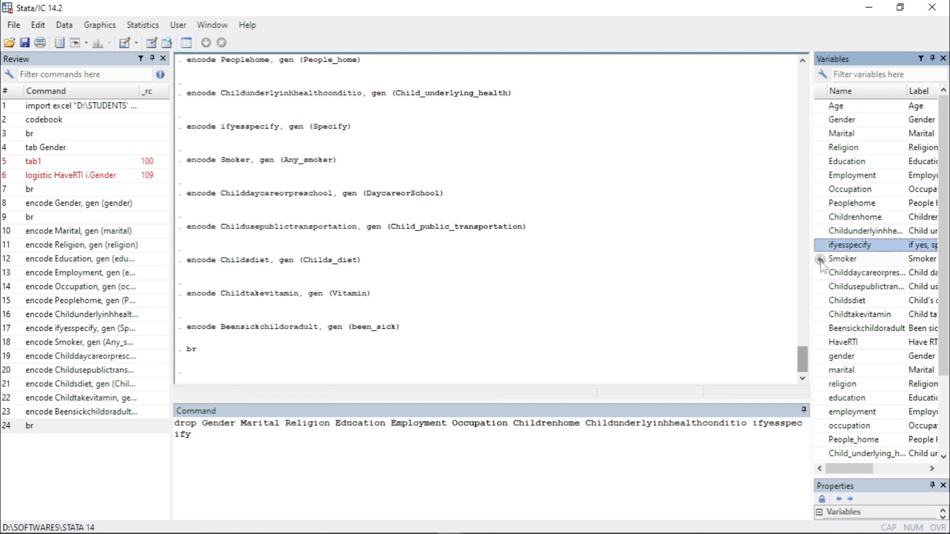
{"action": "left_click", "coordinate": [820, 259]}
{"action": "left_click", "coordinate": [820, 274]}
{"action": "left_click", "coordinate": [820, 287]}
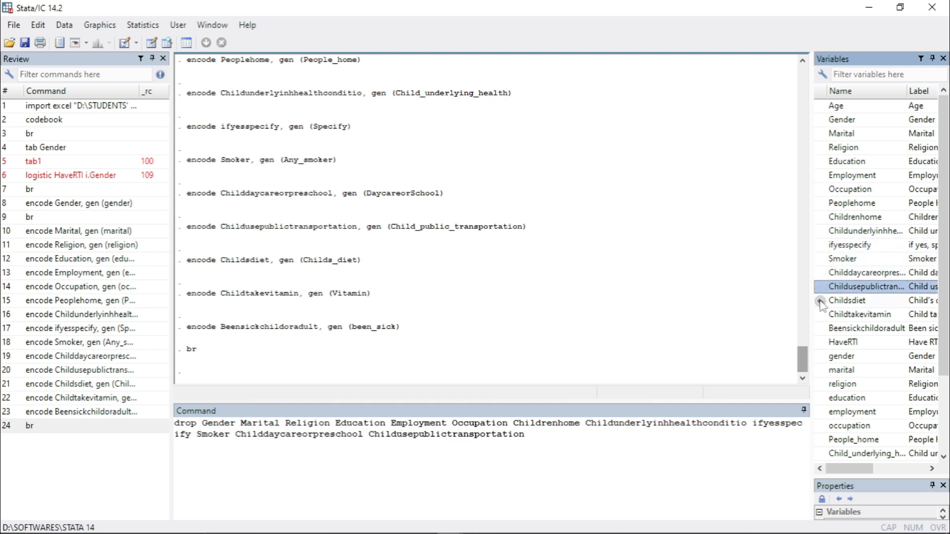
{"action": "left_click", "coordinate": [821, 300]}
{"action": "left_click", "coordinate": [821, 314]}
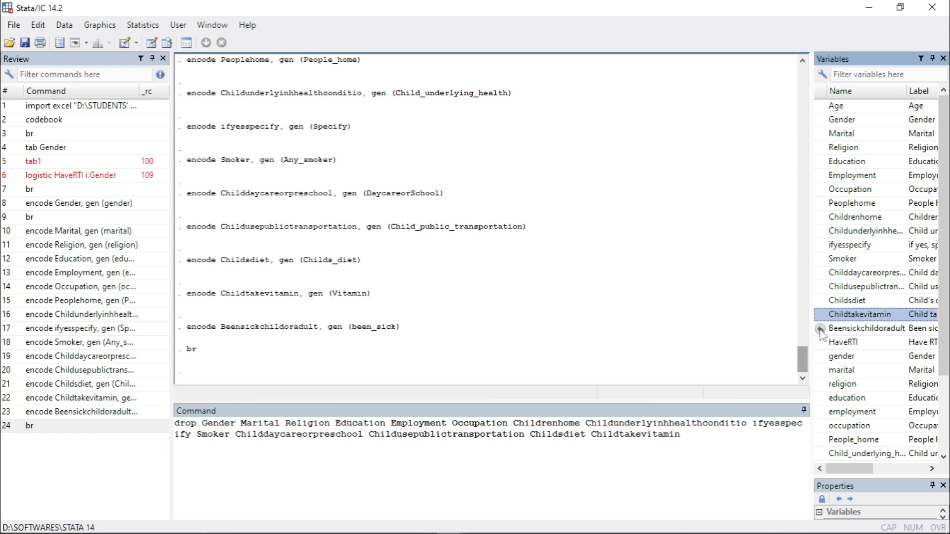
{"action": "left_click", "coordinate": [821, 329]}
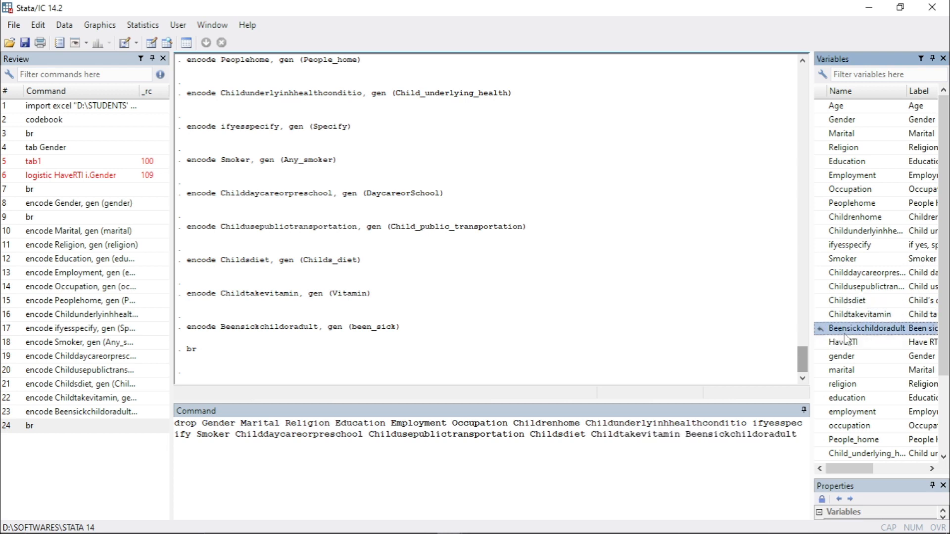
{"action": "key", "text": "Return"}
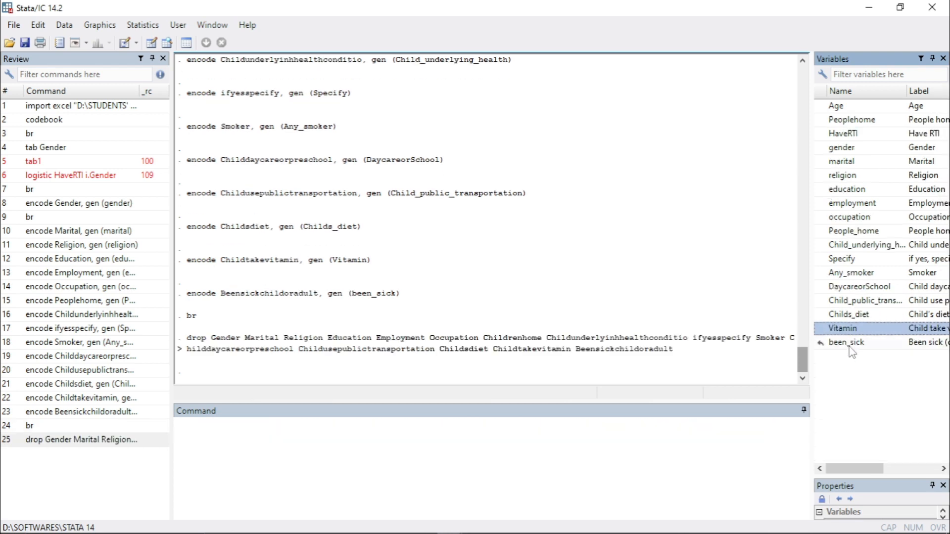
Browse the dataset with br to check for original string columns that still need dropping, and close the browser
{"action": "left_click", "coordinate": [563, 430]}
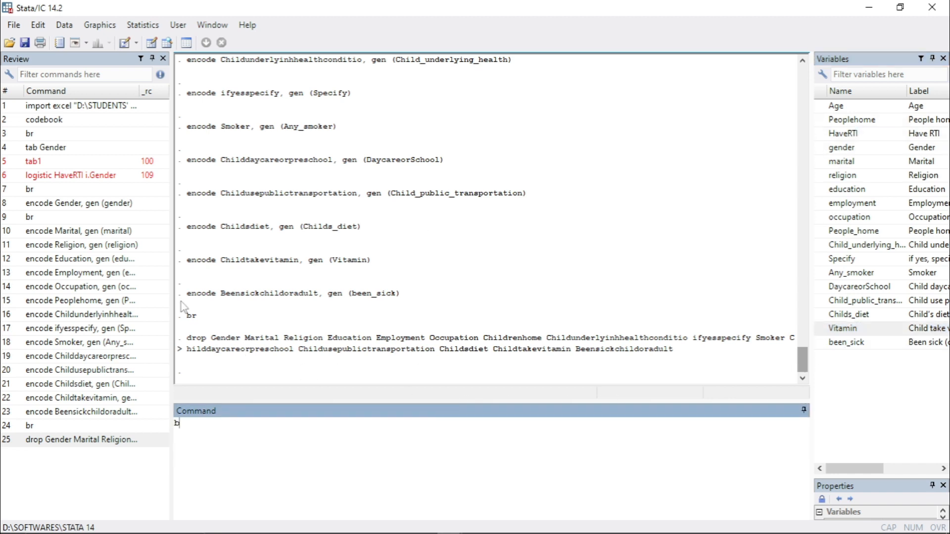
{"action": "type", "text": "br"}
{"action": "key", "text": "Return"}
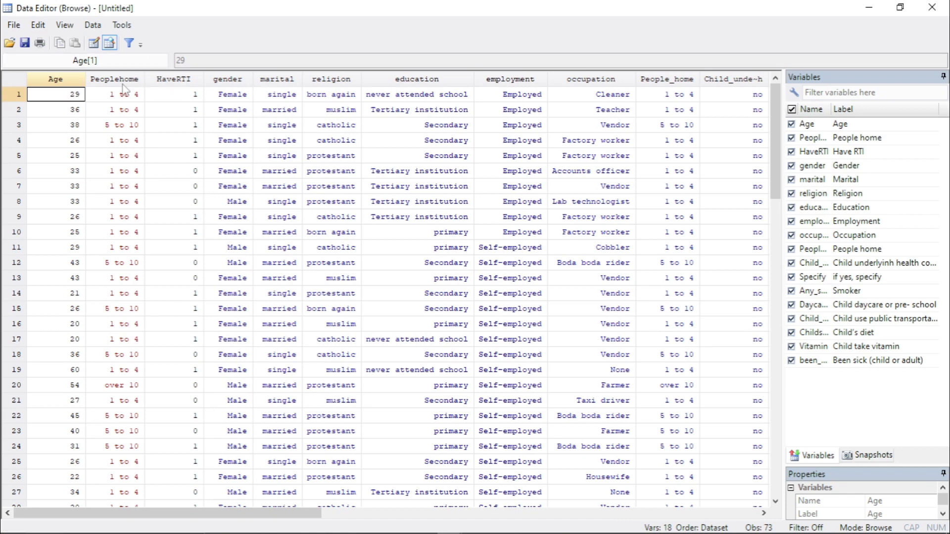
{"action": "left_click", "coordinate": [931, 8]}
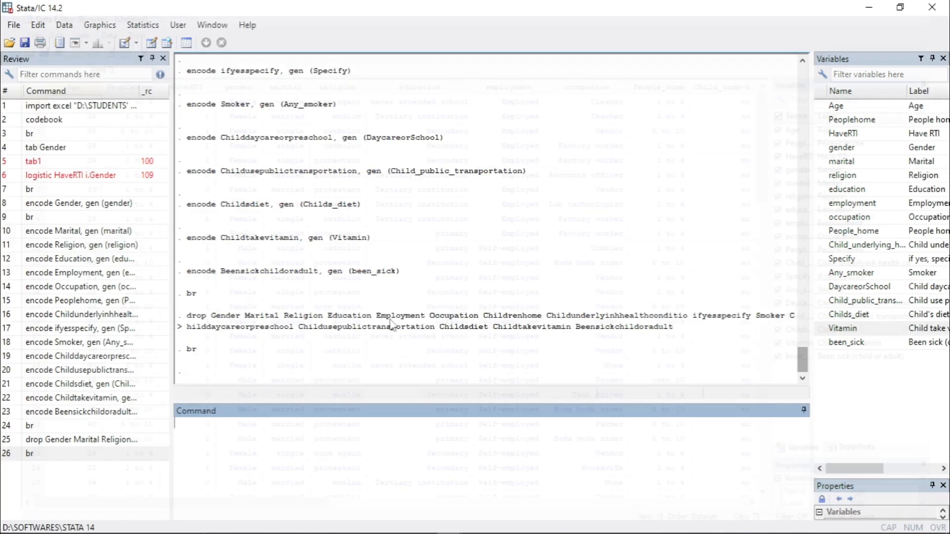
Drop the original string variable Peoplehome from the dataset
{"action": "type", "text": "drop"}
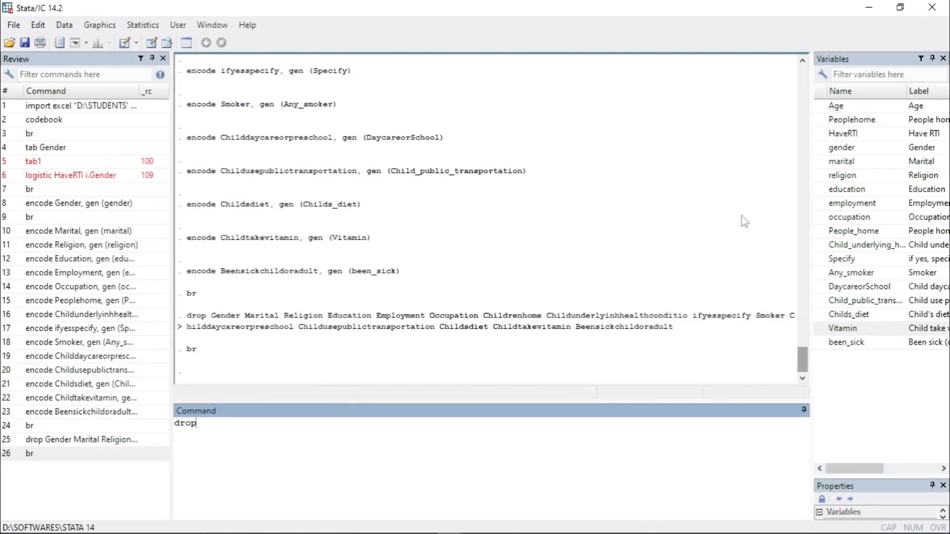
{"action": "left_click", "coordinate": [822, 120]}
{"action": "key", "text": "Return"}
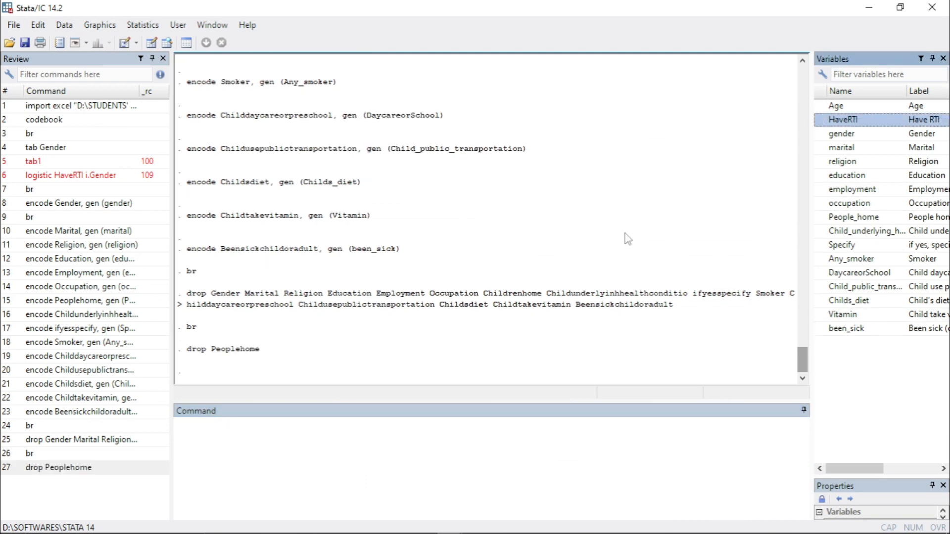
Browse the cleaned dataset with br, examine the values in the HaveRTI column, and close the browser
{"action": "type", "text": "br"}
{"action": "key", "text": "Return"}
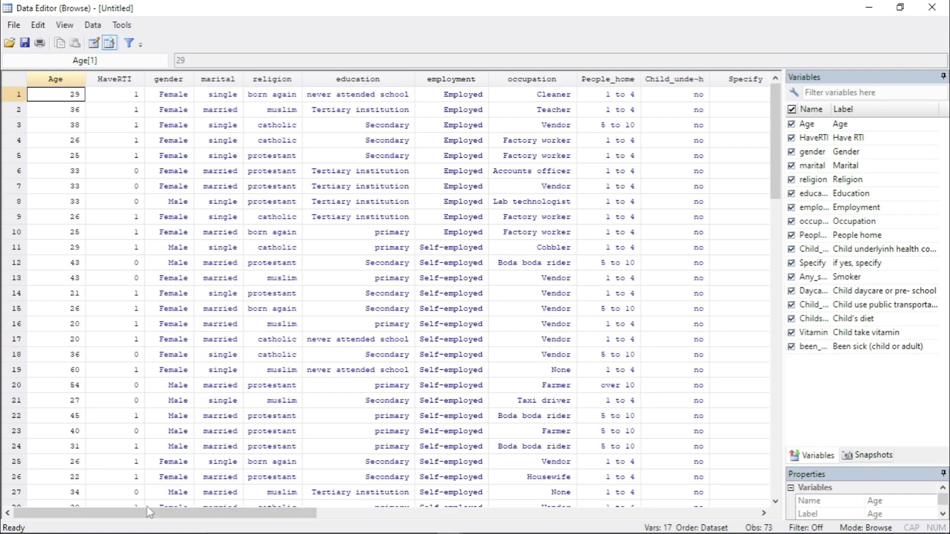
{"action": "left_click_drag", "start_coordinate": [238, 515], "coordinate": [296, 532]}
{"action": "left_click", "coordinate": [114, 272]}
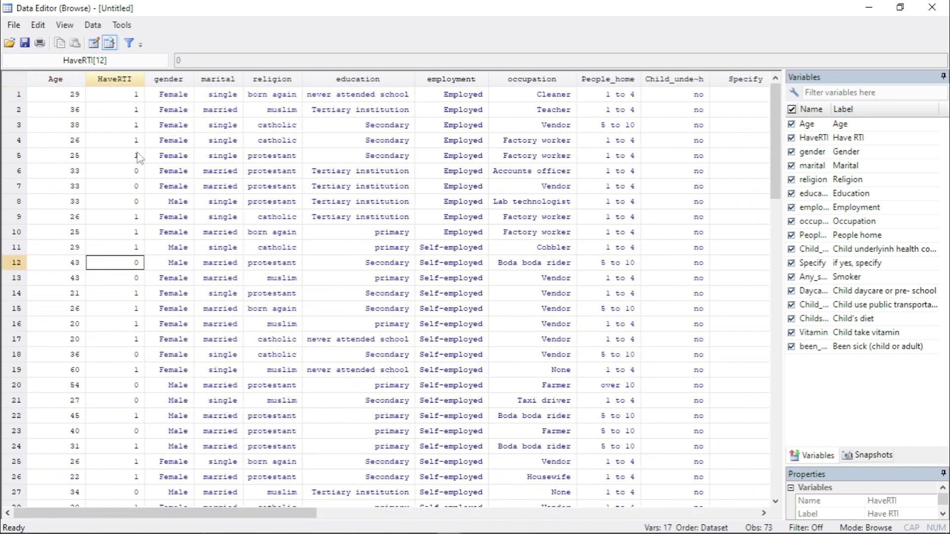
{"action": "left_click", "coordinate": [140, 141]}
{"action": "left_click", "coordinate": [932, 7]}
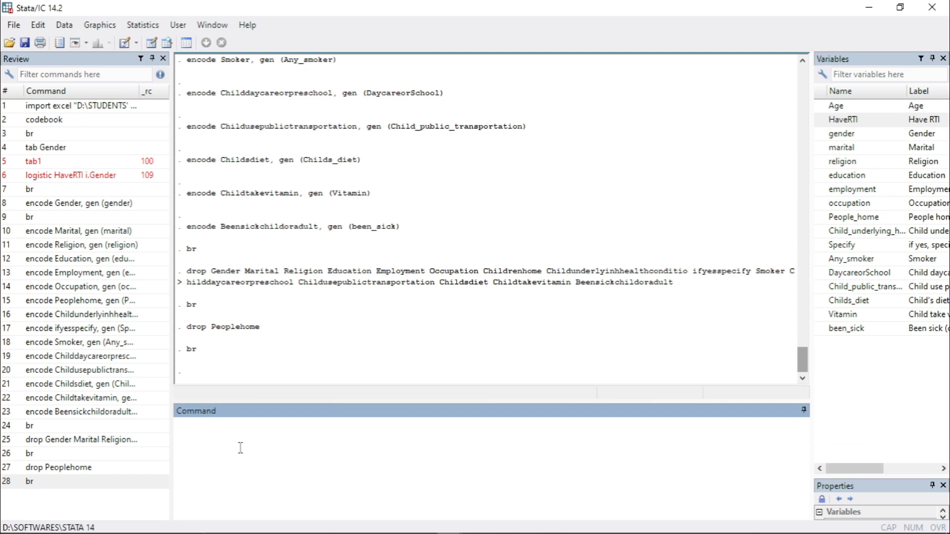
Estimate the mean of Age with the mean command
{"action": "type", "text": "mean"}
{"action": "left_click", "coordinate": [820, 106]}
{"action": "key", "text": "Return"}
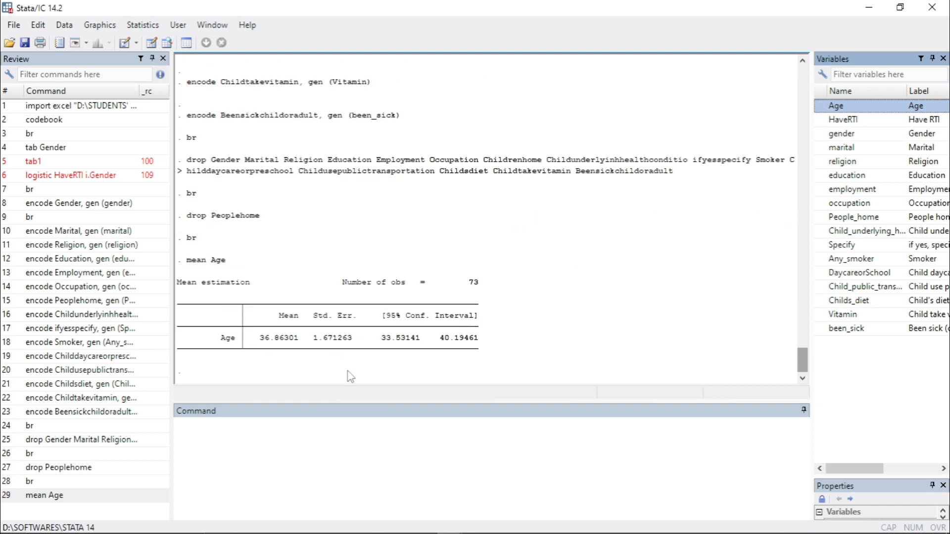
Run separate one-way frequency tables for gender and marital with the tab command
{"action": "left_click", "coordinate": [246, 450]}
{"action": "type", "text": "tab"}
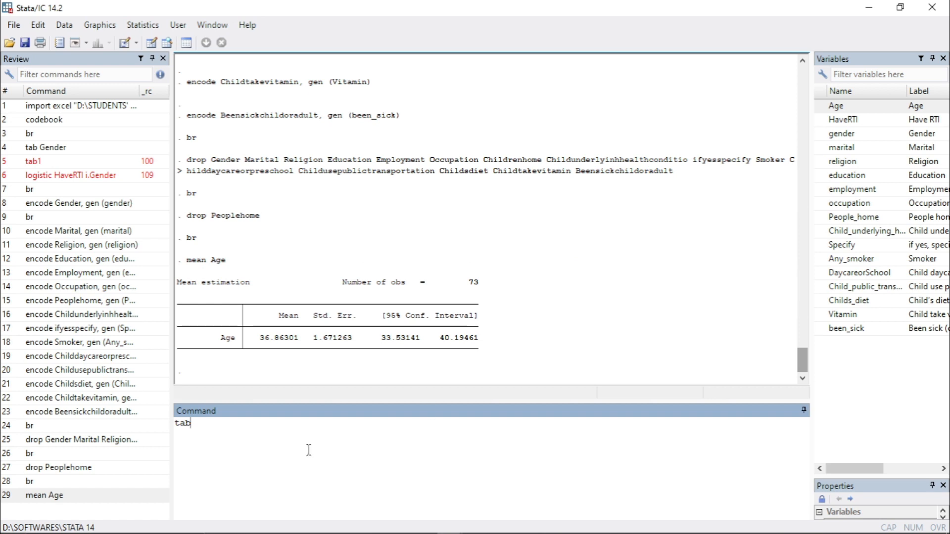
{"action": "left_click", "coordinate": [820, 134]}
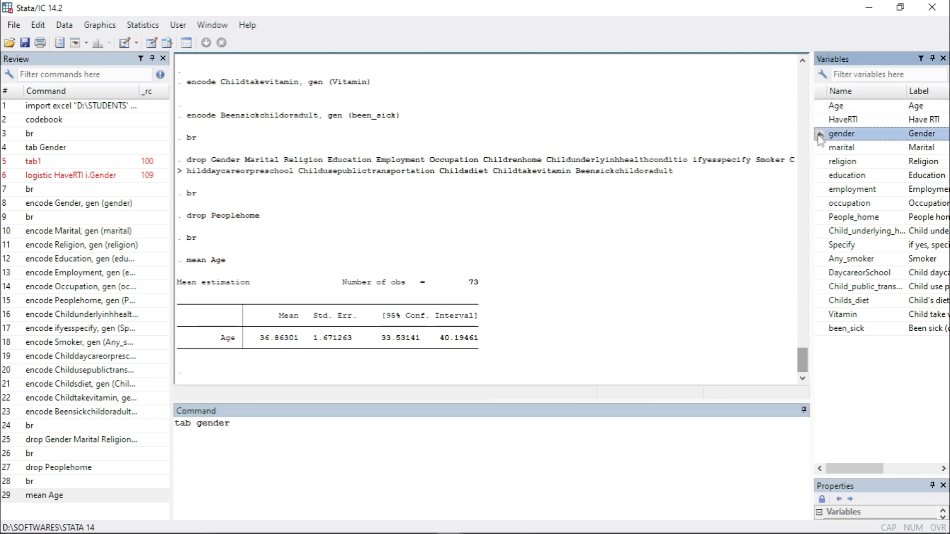
{"action": "key", "text": "Return"}
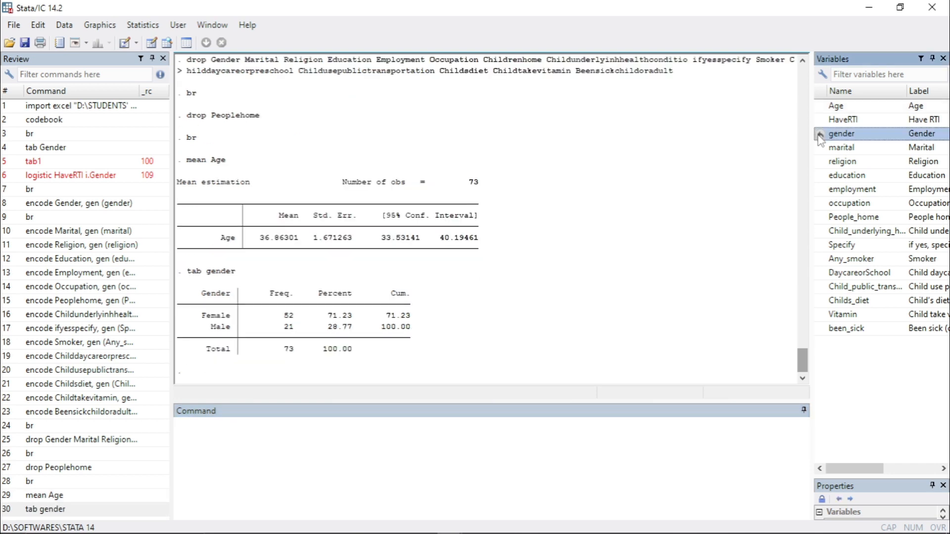
{"action": "type", "text": "tab"}
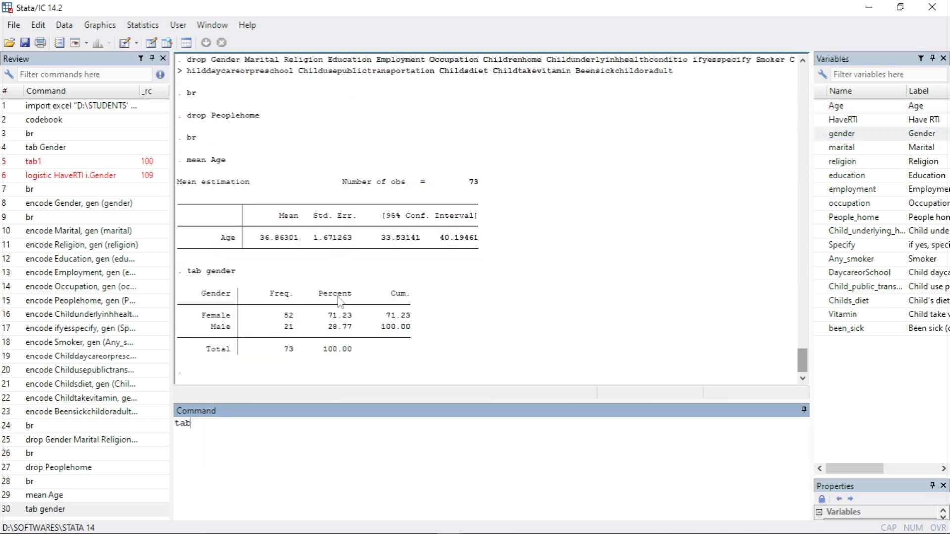
{"action": "left_click", "coordinate": [820, 147]}
{"action": "key", "text": "Return"}
Run separate one-way frequency tables for religion and education with the tab command
{"action": "type", "text": "tab"}
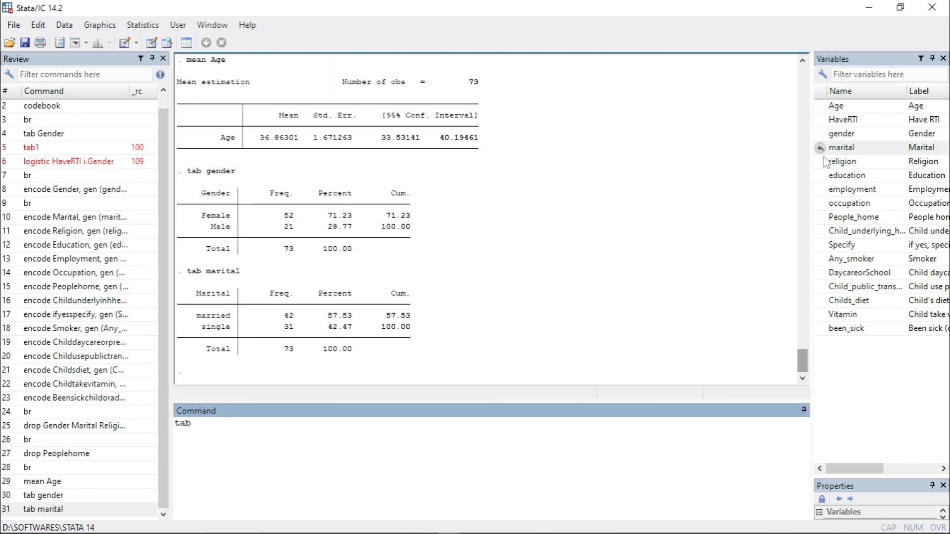
{"action": "left_click", "coordinate": [820, 161]}
{"action": "key", "text": "Return"}
{"action": "type", "text": "t"}
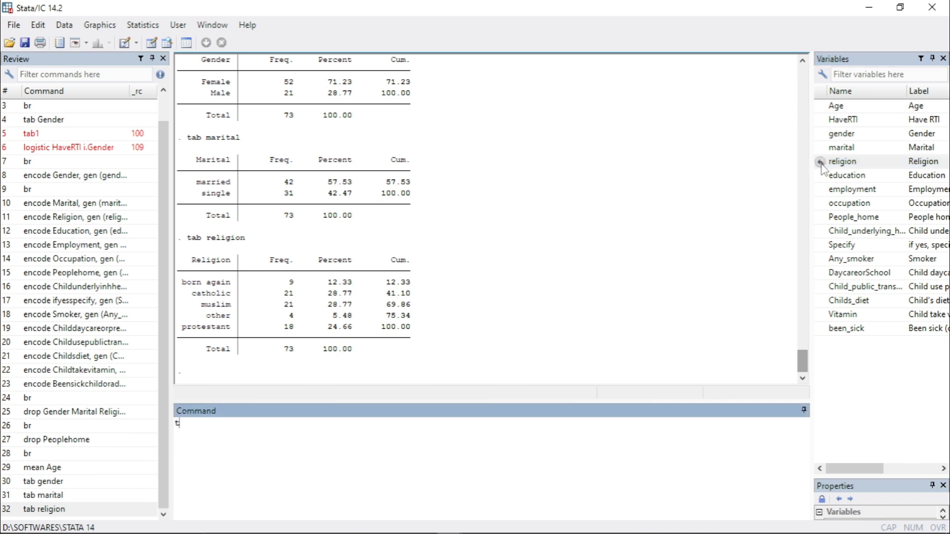
{"action": "type", "text": "ab"}
{"action": "left_click", "coordinate": [820, 175]}
{"action": "key", "text": "Return"}
Run separate one-way frequency tables for employment and People_home with the tab command
{"action": "type", "text": "t"}
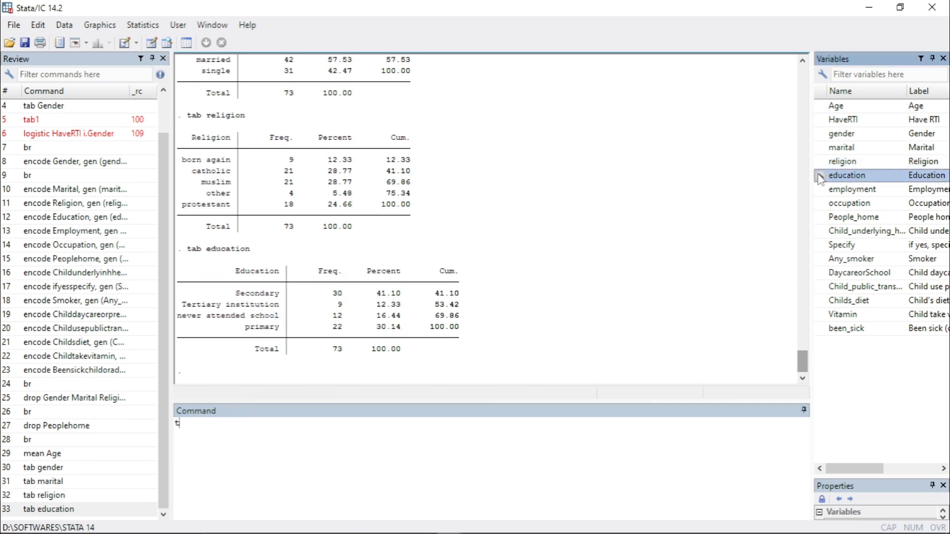
{"action": "type", "text": "ab"}
{"action": "left_click", "coordinate": [820, 189]}
{"action": "key", "text": "Return"}
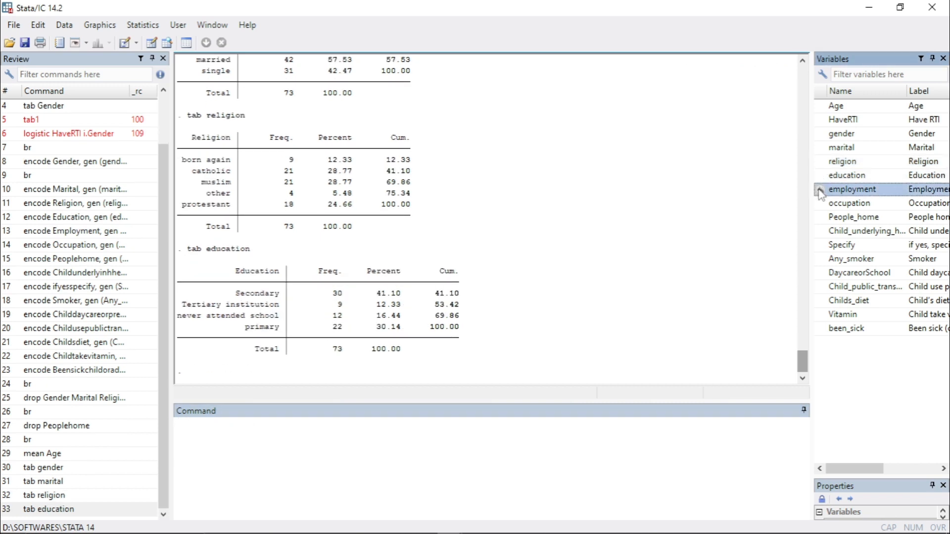
{"action": "type", "text": "tab"}
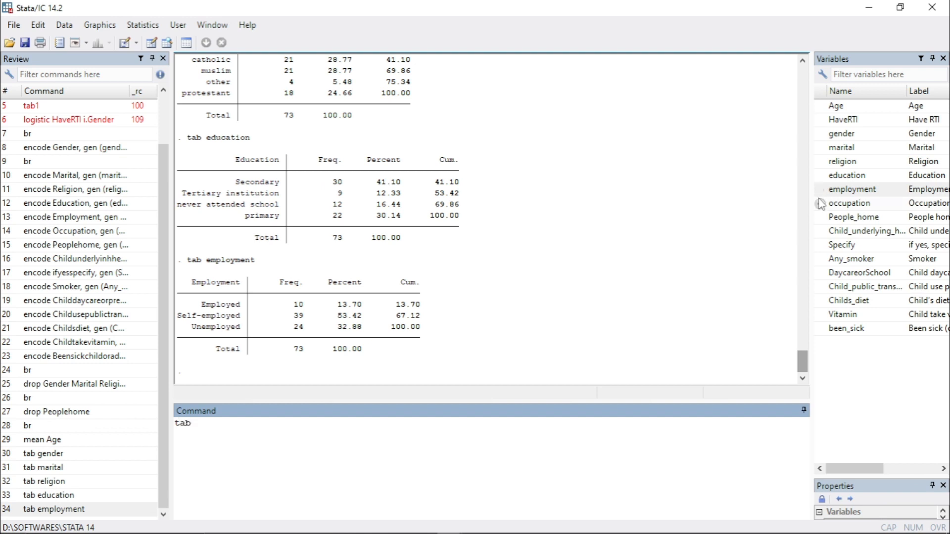
{"action": "left_click", "coordinate": [820, 217]}
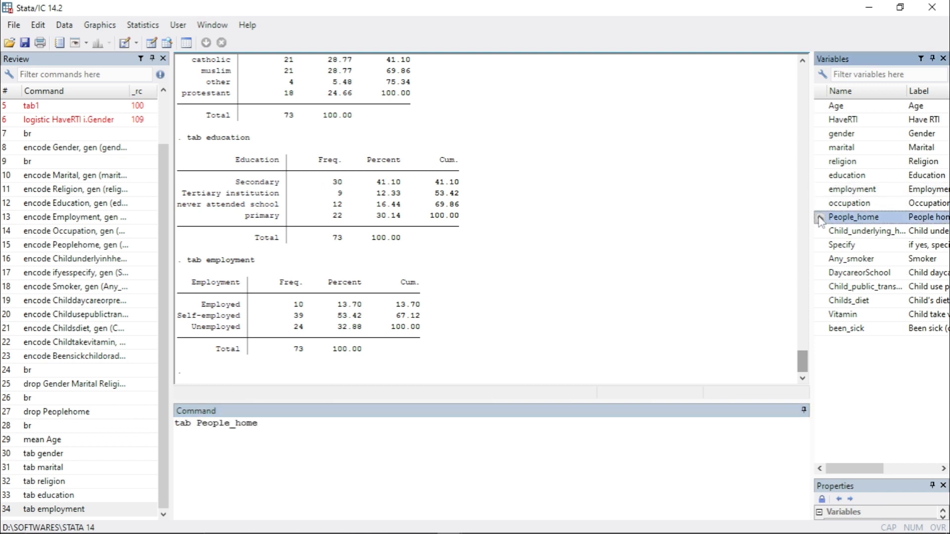
{"action": "key", "text": "Return"}
Run separate one-way frequency tables for Child_underlying_health and Any_smoker with the tab command
{"action": "type", "text": "tab"}
{"action": "left_click", "coordinate": [820, 231]}
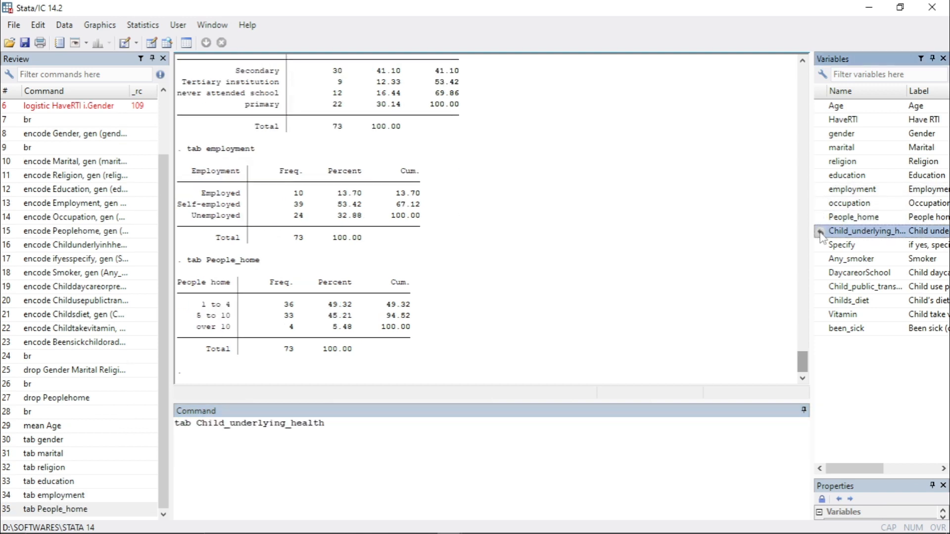
{"action": "key", "text": "Return"}
{"action": "type", "text": "tab"}
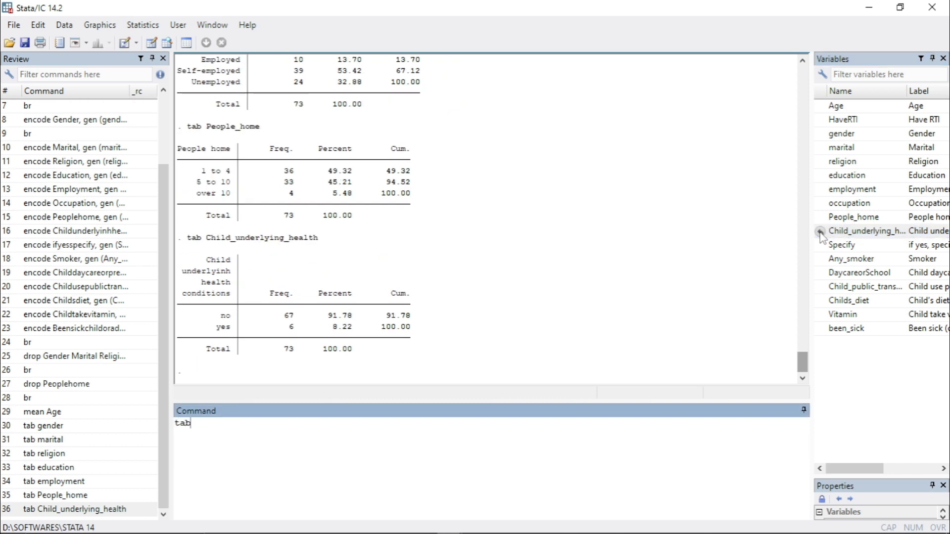
{"action": "left_click", "coordinate": [820, 259]}
{"action": "key", "text": "Return"}
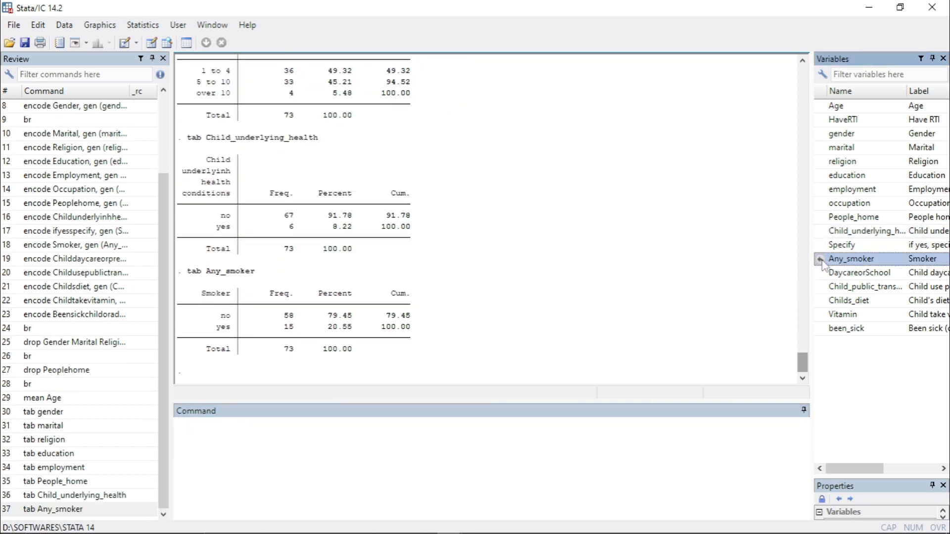
Run separate one-way frequency tables for DaycareorSchool and Child_public_transportation with the tab command
{"action": "type", "text": "tab"}
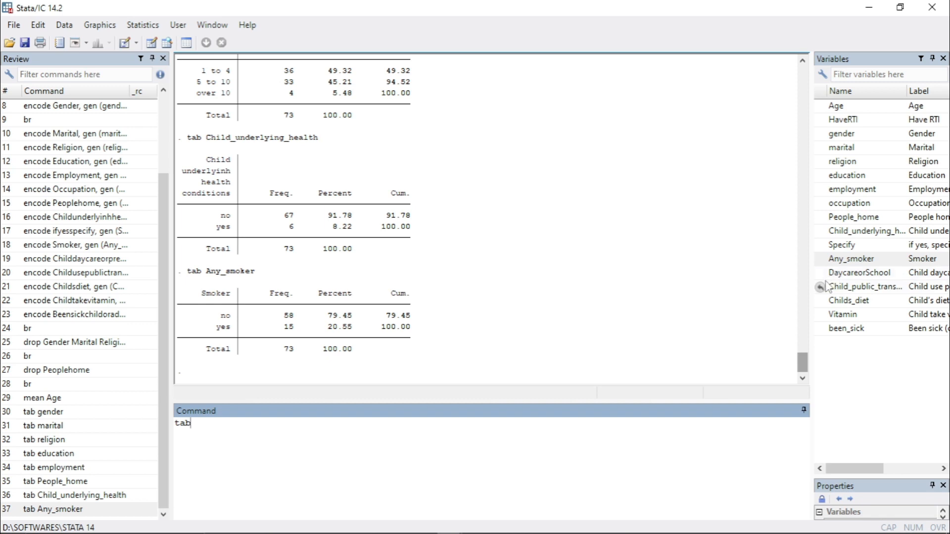
{"action": "left_click", "coordinate": [820, 273]}
{"action": "key", "text": "Return"}
{"action": "type", "text": "tab"}
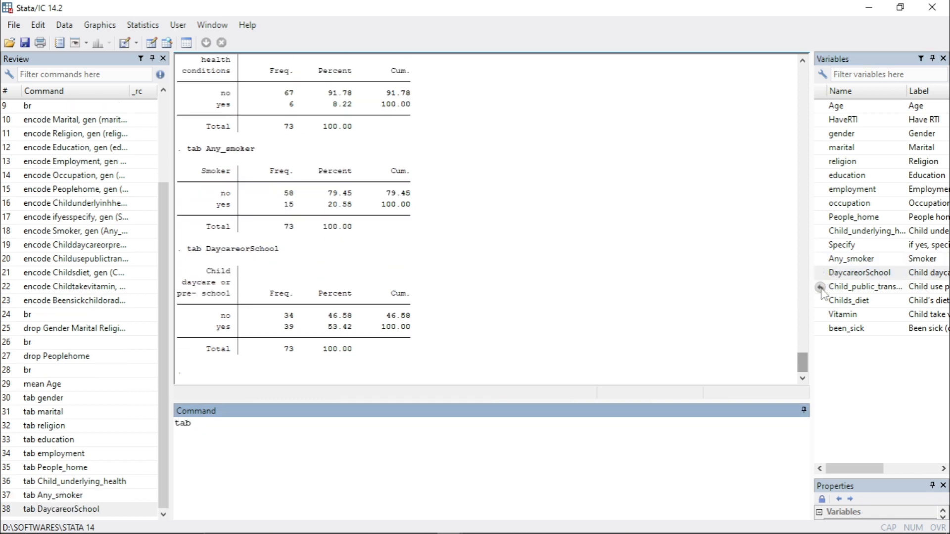
{"action": "left_click", "coordinate": [820, 287]}
{"action": "key", "text": "Return"}
Run separate one-way frequency tables for Childs_diet and Vitamin with the tab command
{"action": "type", "text": "tab"}
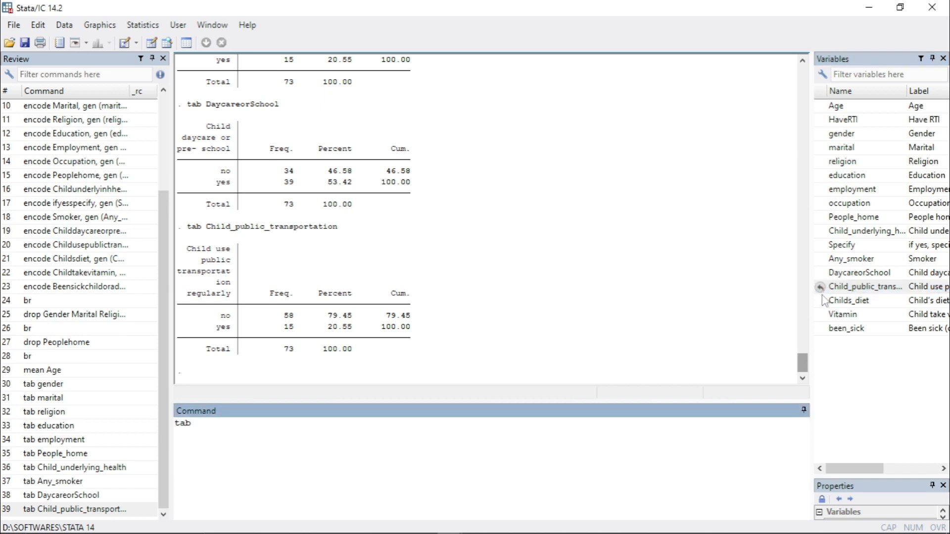
{"action": "left_click", "coordinate": [820, 300]}
{"action": "key", "text": "Return"}
{"action": "type", "text": "tab"}
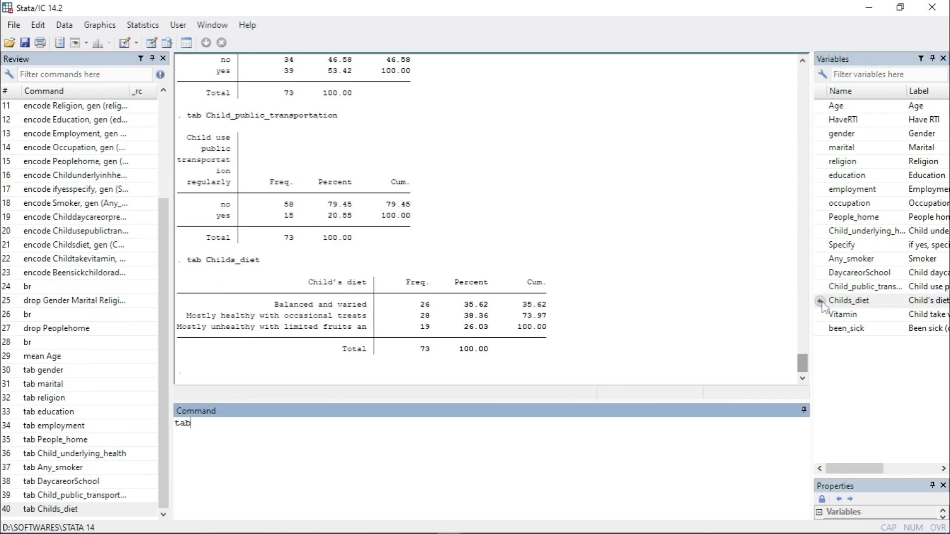
{"action": "left_click", "coordinate": [820, 314]}
{"action": "key", "text": "Return"}
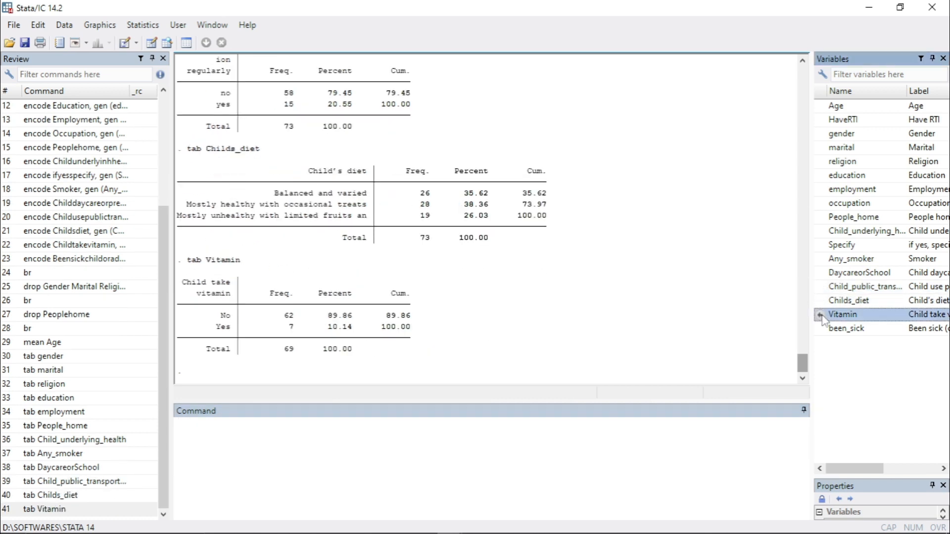
Run a one-way frequency table for been_sick with the tab command
{"action": "type", "text": "tab"}
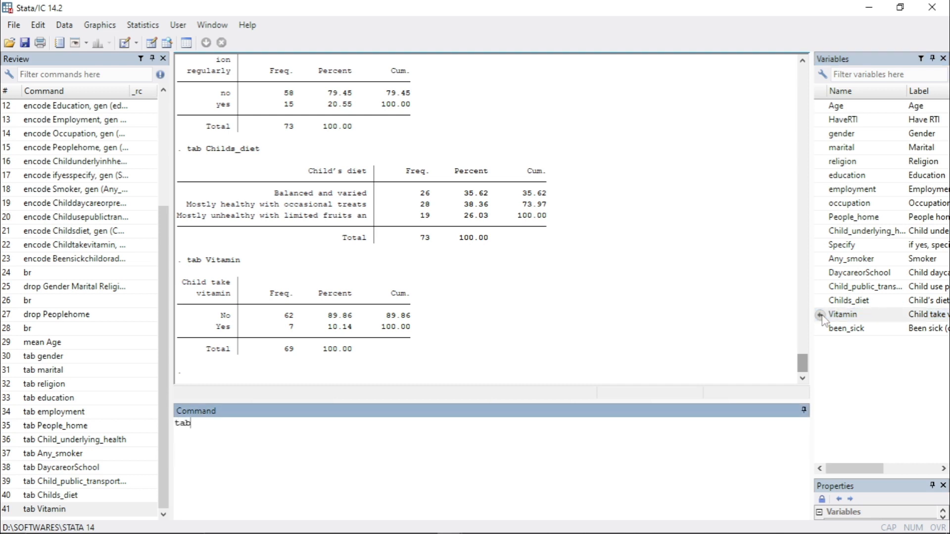
{"action": "left_click", "coordinate": [820, 329]}
{"action": "key", "text": "Return"}
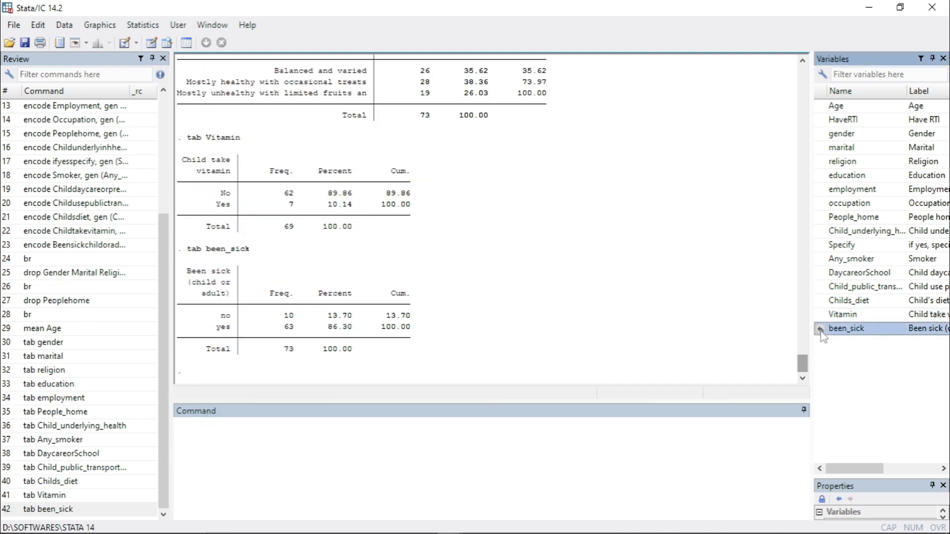
Tabulate the frequencies of the HaveRTI variable with the tab command
{"action": "type", "text": "tab"}
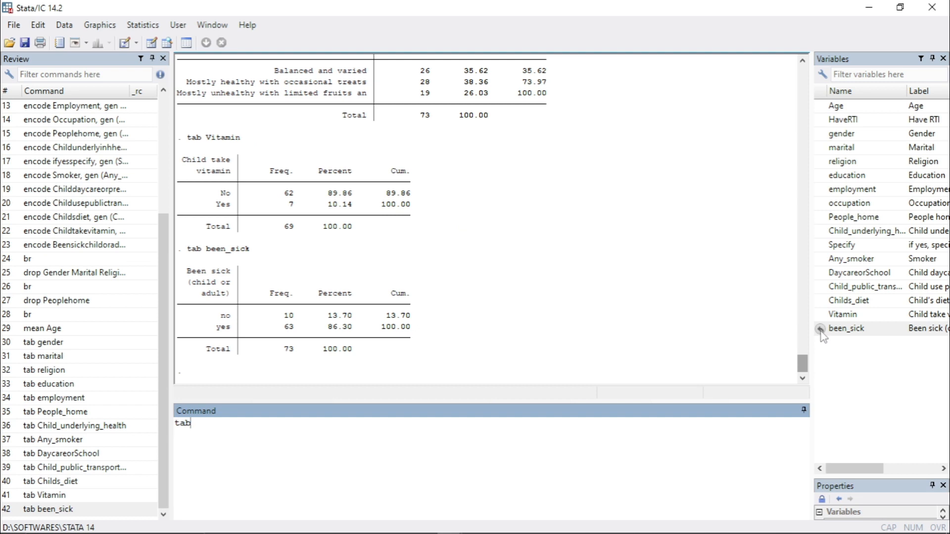
{"action": "left_click", "coordinate": [820, 120]}
{"action": "key", "text": "Return"}
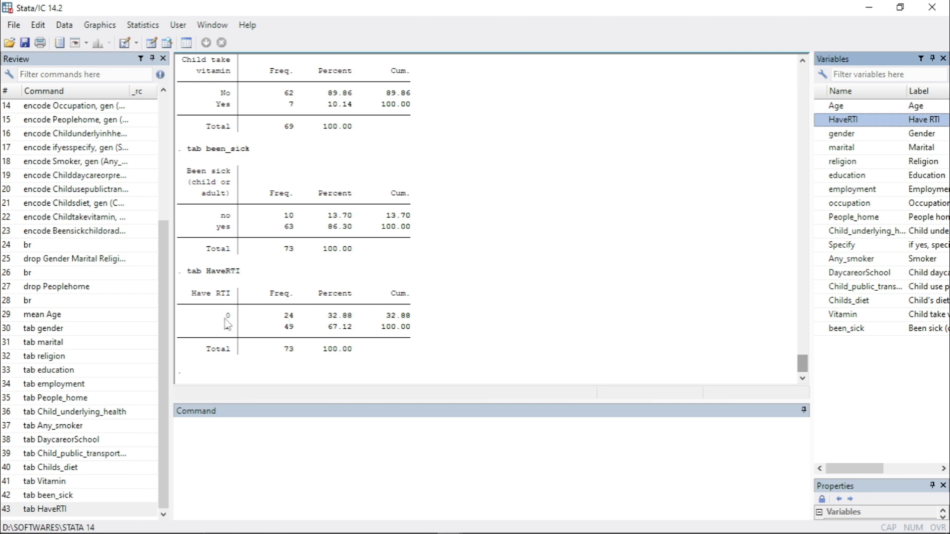
Examine the frequencies and percentages for codes 0 and 1 in the HaveRTI table
{"action": "left_click_drag", "start_coordinate": [225, 322], "coordinate": [299, 320]}
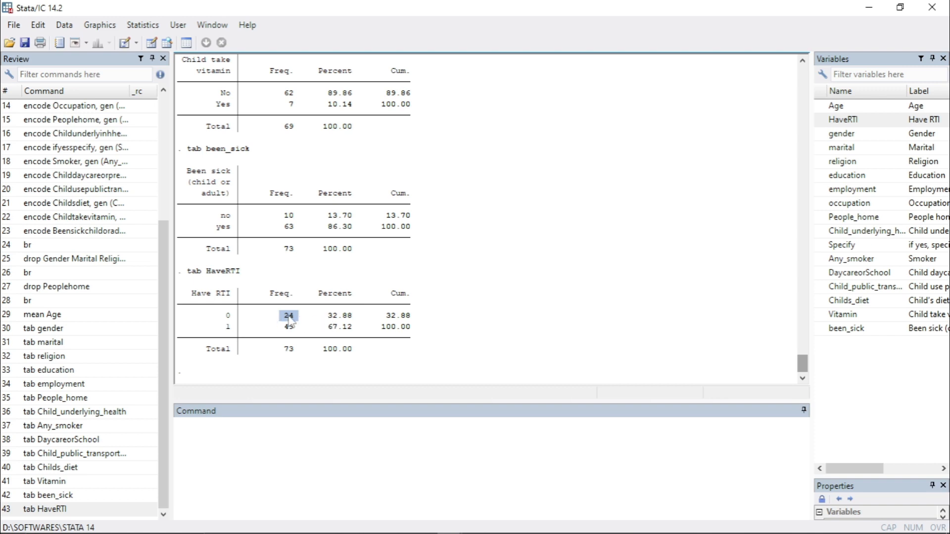
{"action": "left_click_drag", "start_coordinate": [300, 350], "coordinate": [235, 328]}
{"action": "left_click", "coordinate": [287, 323]}
{"action": "left_click", "coordinate": [286, 350]}
{"action": "left_click_drag", "start_coordinate": [329, 316], "coordinate": [347, 327]}
{"action": "left_click", "coordinate": [228, 440]}
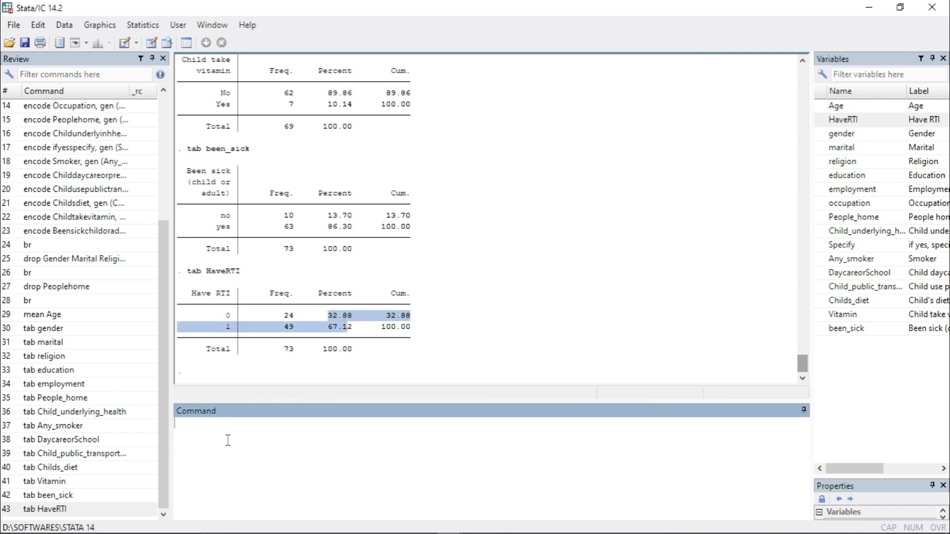
{"action": "left_click", "coordinate": [250, 341]}
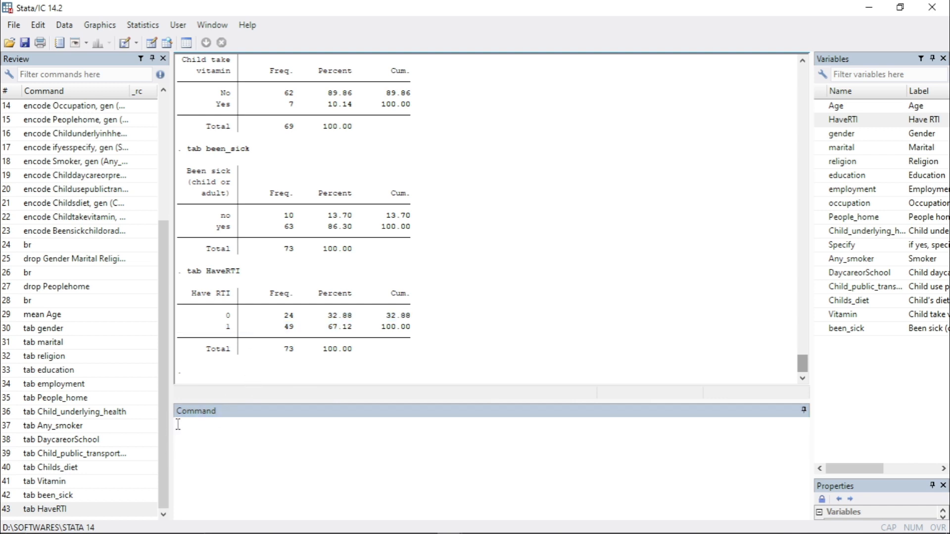
{"action": "left_click_drag", "start_coordinate": [192, 293], "coordinate": [447, 350]}
{"action": "left_click", "coordinate": [347, 359]}
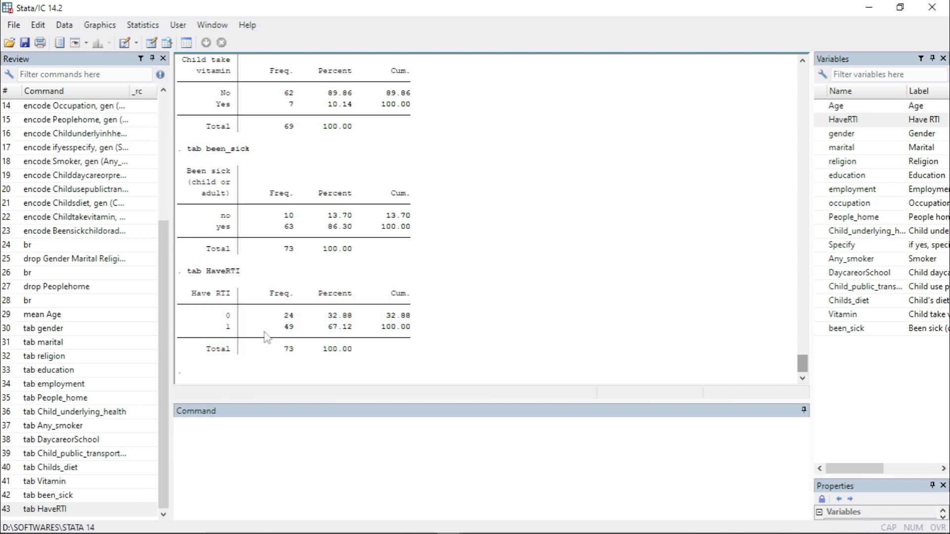
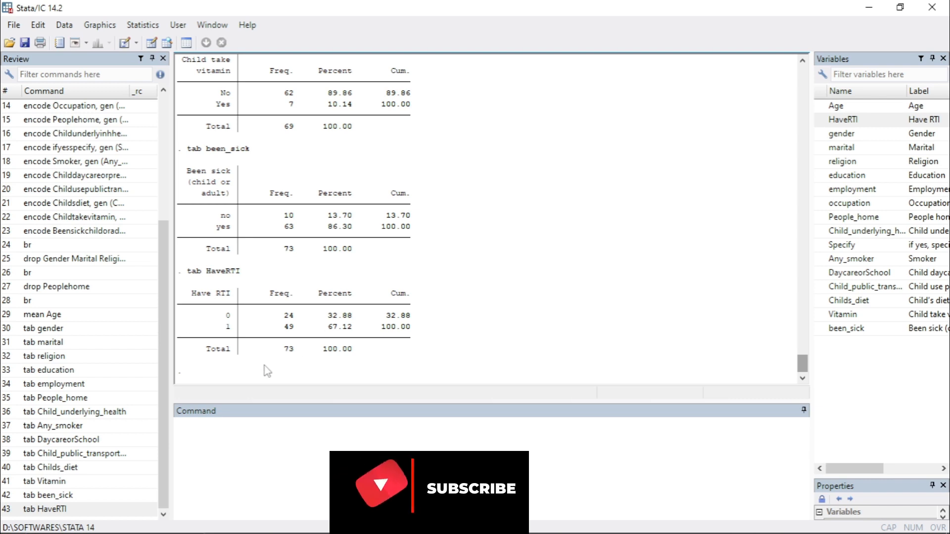
Define a value label named ds that maps 0 to "Not Infected" and 1 to "Infected"
{"action": "left_click", "coordinate": [226, 421]}
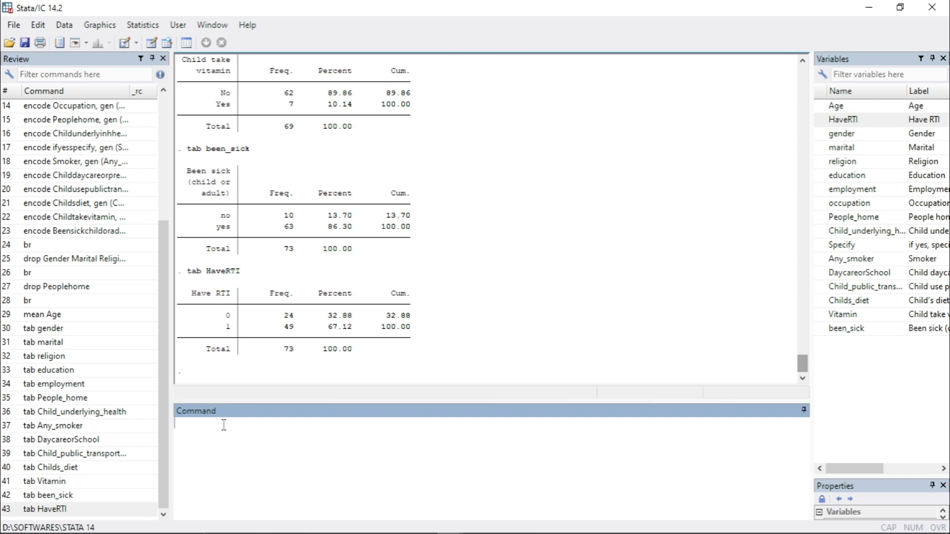
{"action": "type", "text": "lab"}
{"action": "type", "text": "el define"}
{"action": "type", "text": "ds"}
{"action": "type", "text": ")"}
{"action": "key", "text": "BackSpace"}
{"action": "type", "text": "0\"N"}
{"action": "key", "text": "Caps_Lock"}
{"action": "type", "text": "O\""}
{"action": "key", "text": "BackSpace"}
{"action": "key", "text": "BackSpace"}
{"action": "key", "text": "Caps_Lock"}
{"action": "type", "text": "No"}
{"action": "key", "text": "BackSpace"}
{"action": "key", "text": "BackSpace"}
{"action": "type", "text": "Not Infected"}
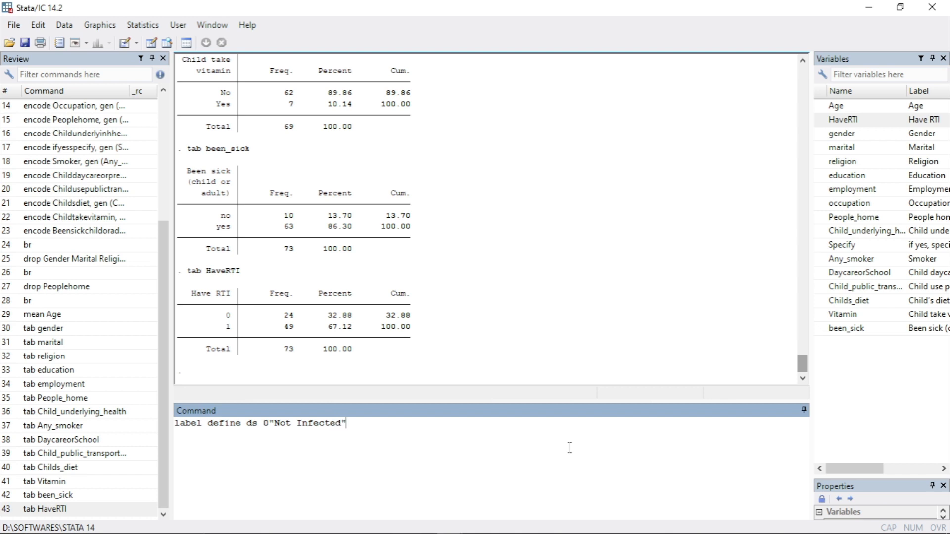
{"action": "type", "text": "\" 1\"Infected"}
{"action": "key", "text": "Return"}
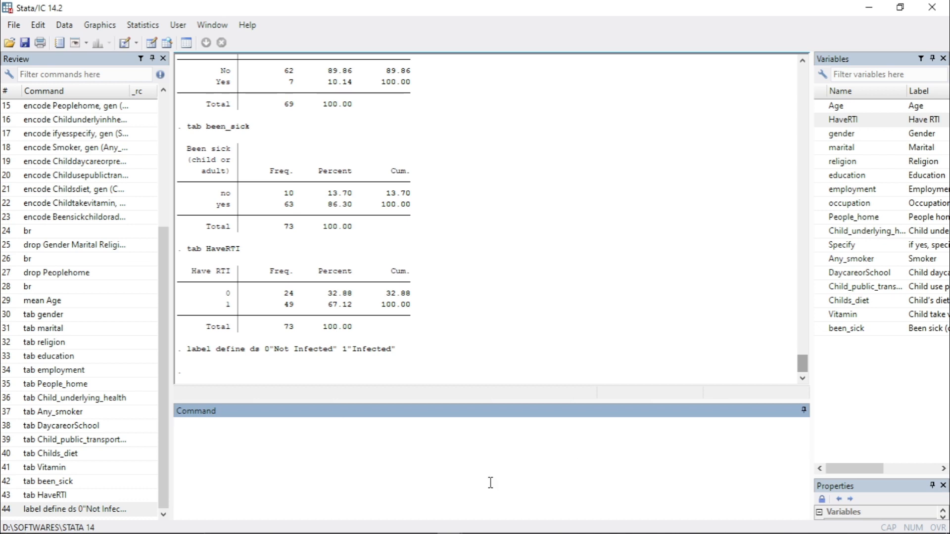
{"action": "left_click", "coordinate": [109, 510]}
{"action": "left_click", "coordinate": [305, 426]}
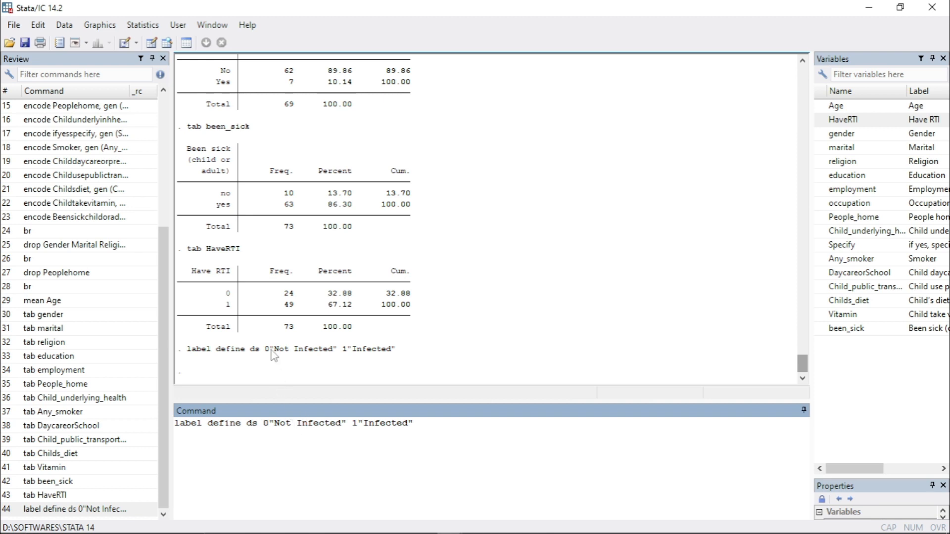
{"action": "key", "text": "ctrl+a"}
{"action": "key", "text": "BackSpace"}
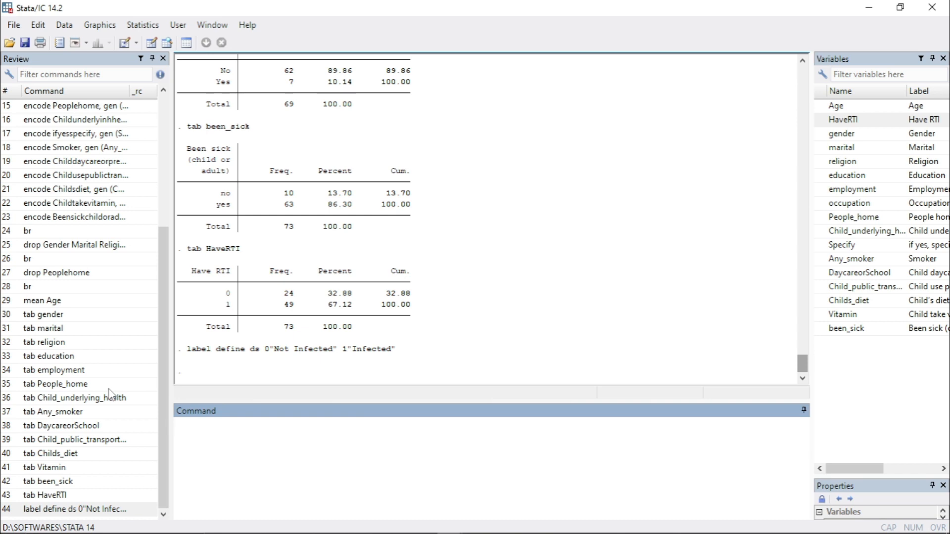
Attach the value label ds to the HaveRTI variable with the label value command
{"action": "type", "text": "label value"}
{"action": "left_click", "coordinate": [820, 120]}
{"action": "left_click", "coordinate": [299, 429]}
{"action": "type", "text": "ds"}
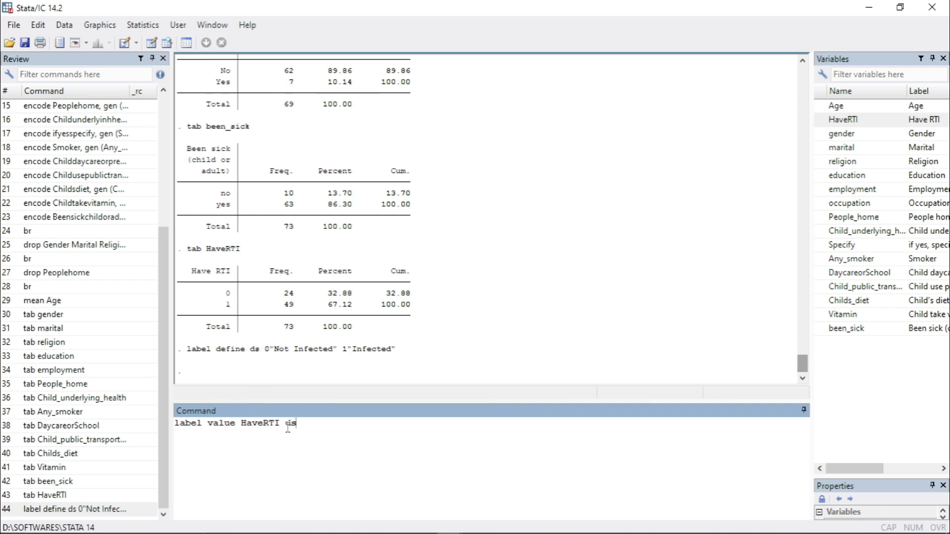
{"action": "left_click_drag", "start_coordinate": [280, 426], "coordinate": [237, 426]}
{"action": "left_click", "coordinate": [248, 429]}
{"action": "left_click", "coordinate": [298, 424]}
{"action": "key", "text": "Return"}
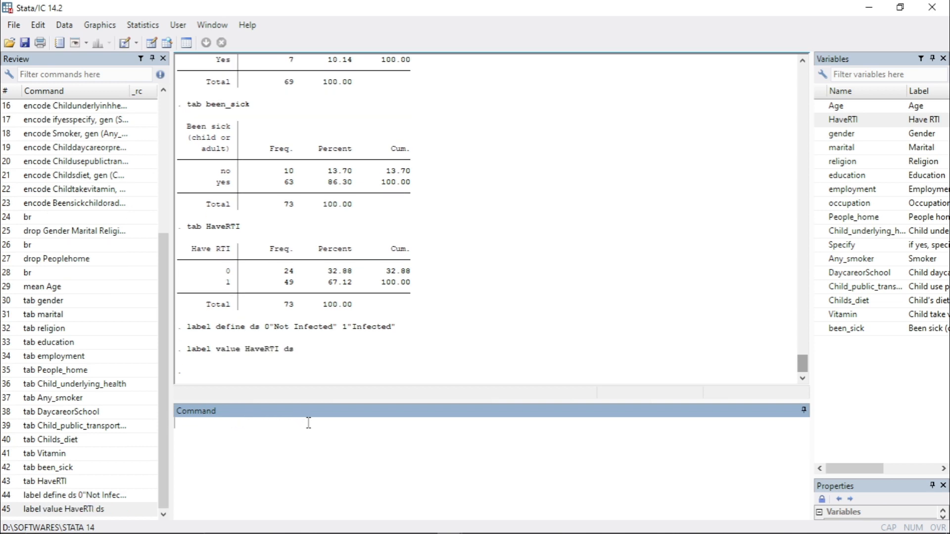
Tabulate HaveRTI again and check its category labels in the output
{"action": "type", "text": "tab"}
{"action": "left_click", "coordinate": [820, 121]}
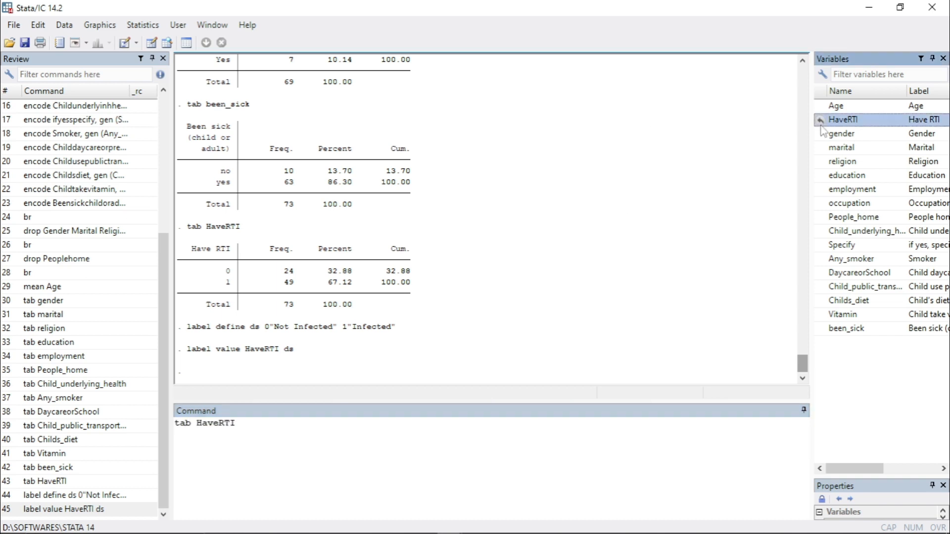
{"action": "key", "text": "Return"}
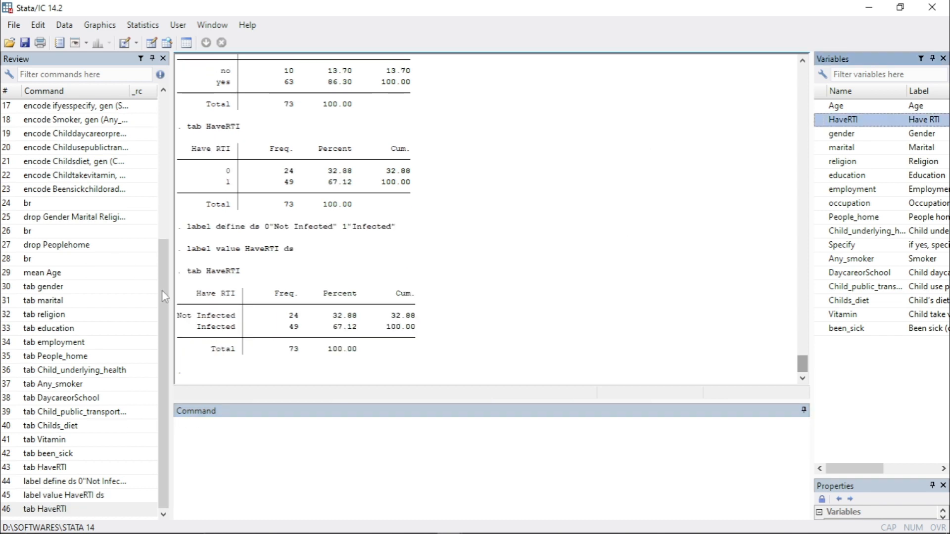
{"action": "left_click", "coordinate": [234, 328]}
{"action": "left_click_drag", "start_coordinate": [181, 321], "coordinate": [237, 328]}
{"action": "left_click", "coordinate": [207, 337]}
Open the dataset for browsing with the br command
{"action": "left_click", "coordinate": [203, 452]}
{"action": "type", "text": "br"}
{"action": "key", "text": "Return"}
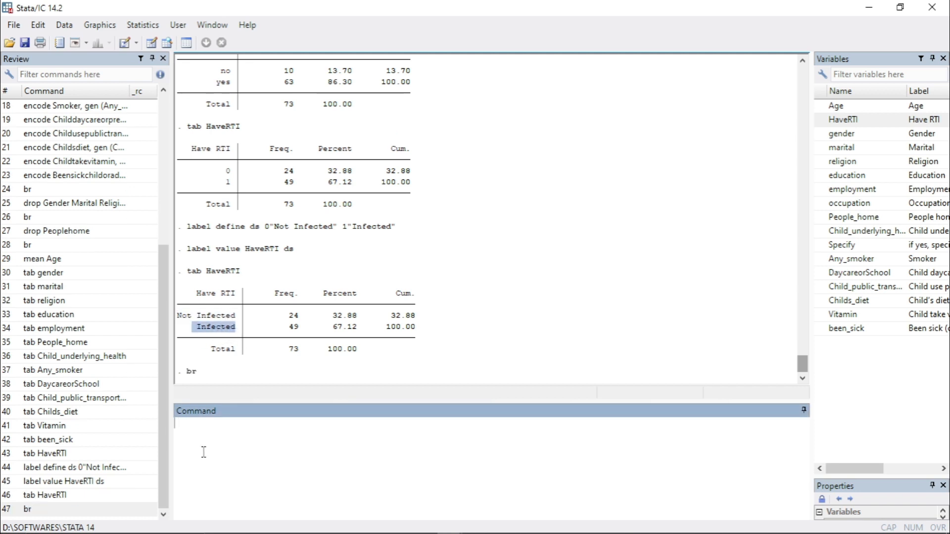
Inspect the labelled values down the HaveRTI column of the dataset, and close the data browser
{"action": "left_click", "coordinate": [130, 144]}
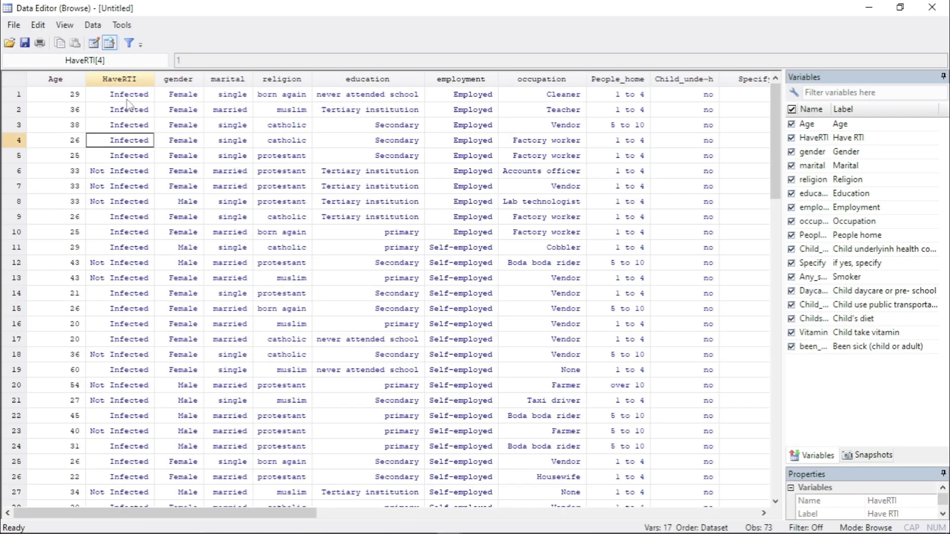
{"action": "left_click", "coordinate": [129, 99]}
{"action": "left_click", "coordinate": [129, 121]}
{"action": "left_click", "coordinate": [133, 173]}
{"action": "left_click", "coordinate": [131, 201]}
{"action": "left_click", "coordinate": [130, 232]}
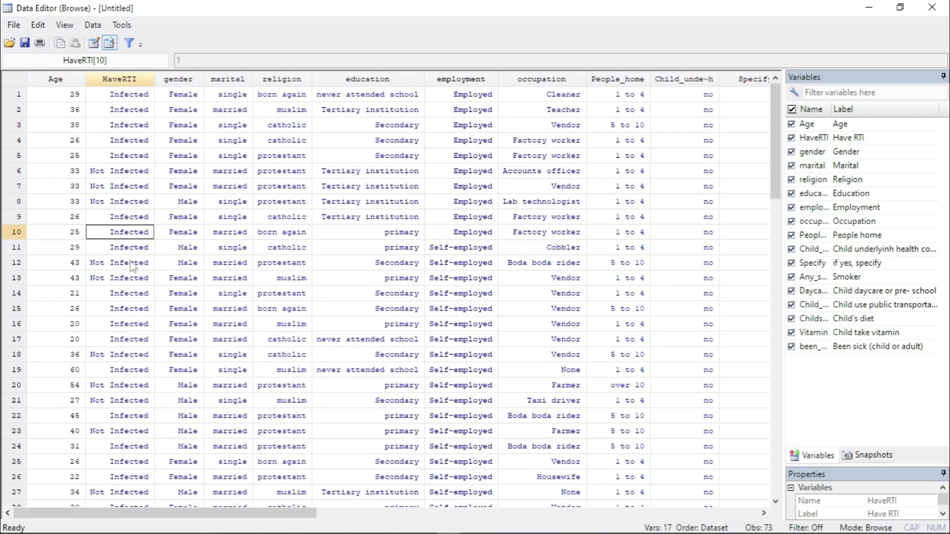
{"action": "left_click", "coordinate": [129, 262]}
{"action": "left_click", "coordinate": [127, 294]}
{"action": "left_click", "coordinate": [126, 340]}
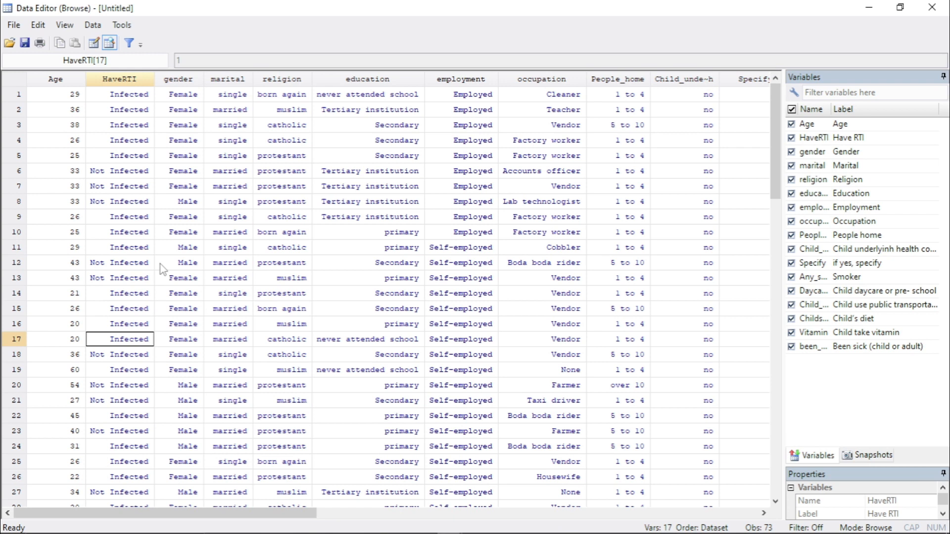
{"action": "left_click", "coordinate": [134, 157]}
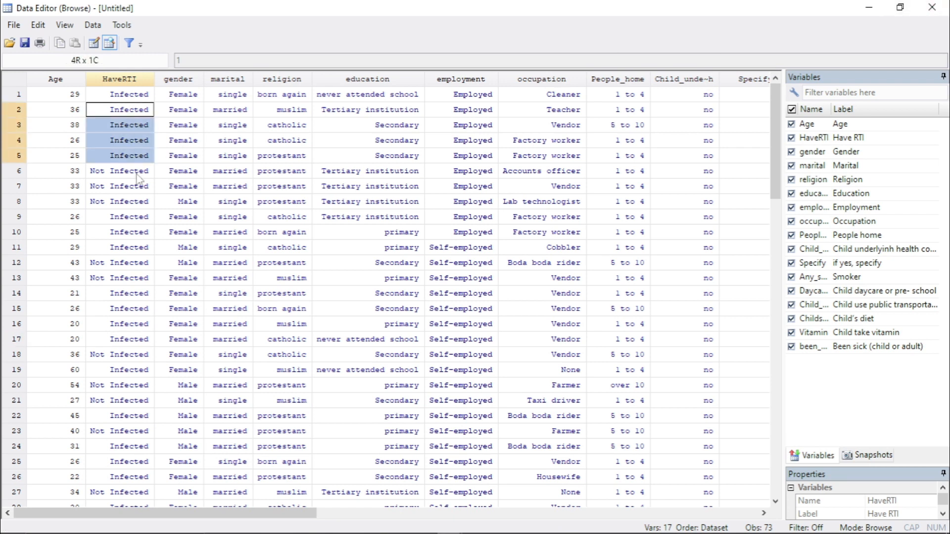
{"action": "left_click", "coordinate": [139, 251]}
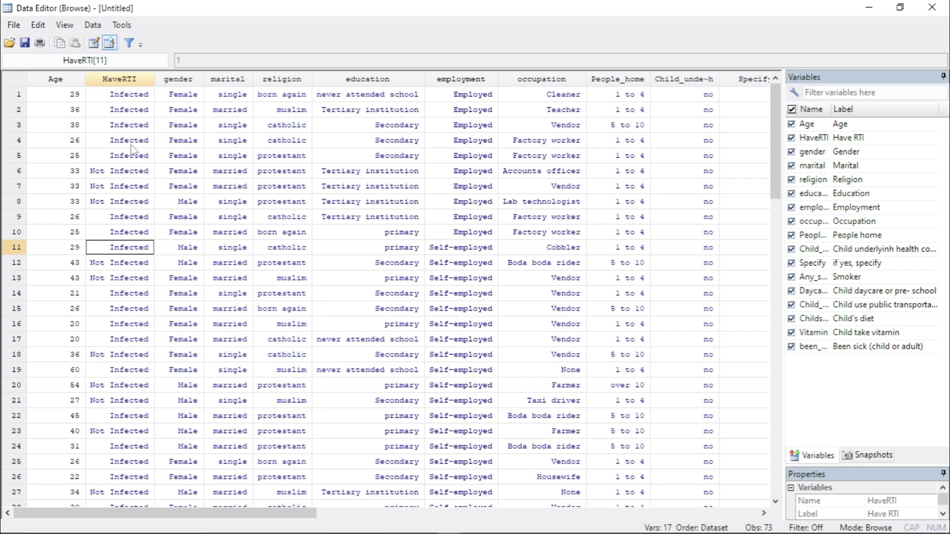
{"action": "left_click_drag", "start_coordinate": [130, 145], "coordinate": [139, 353]}
{"action": "left_click", "coordinate": [134, 314]}
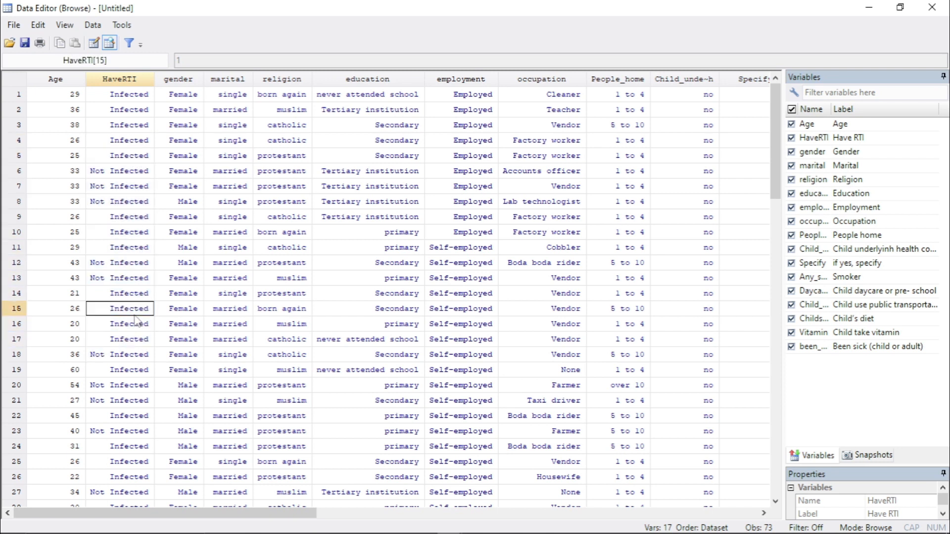
{"action": "left_click", "coordinate": [152, 206]}
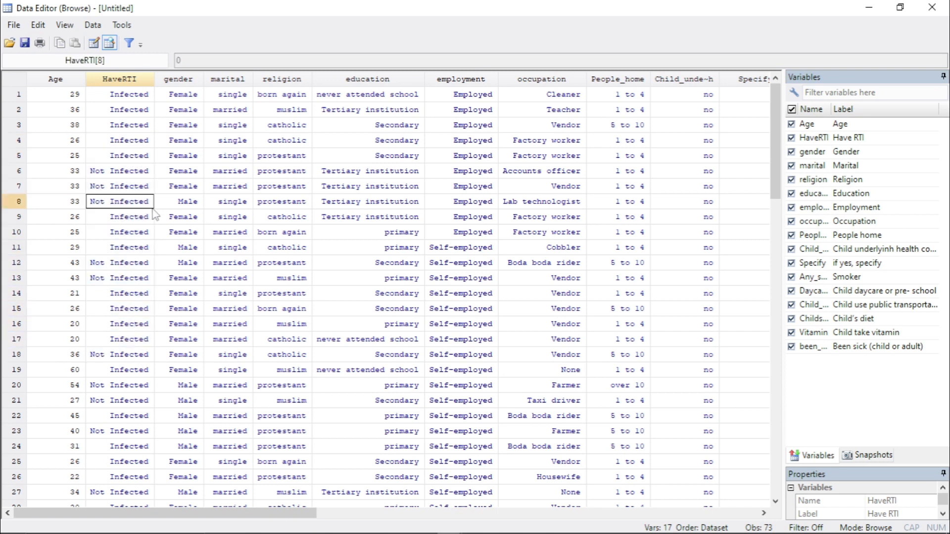
{"action": "left_click", "coordinate": [932, 8]}
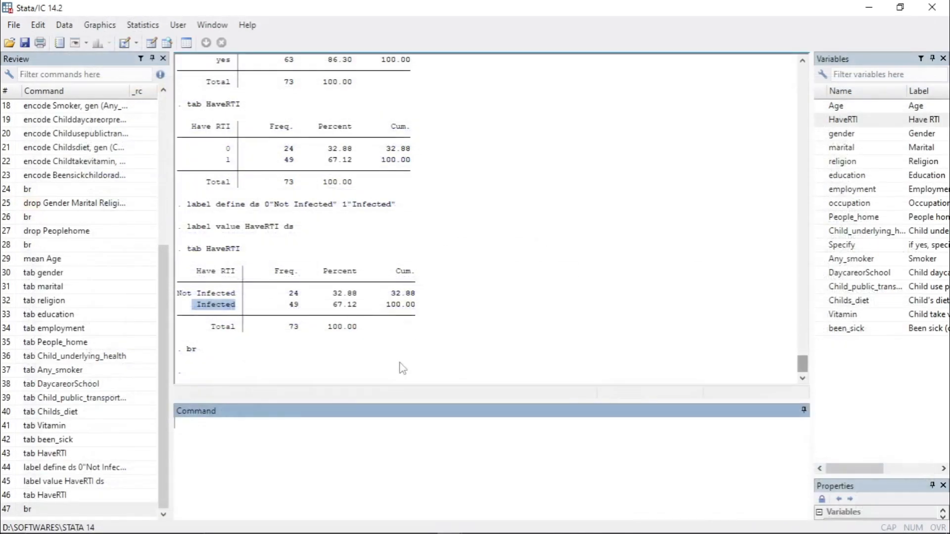
Cross-tabulate gender against HaveRTI with the tab command and review the resulting two-way table
{"action": "left_click", "coordinate": [291, 349]}
{"action": "left_click", "coordinate": [260, 436]}
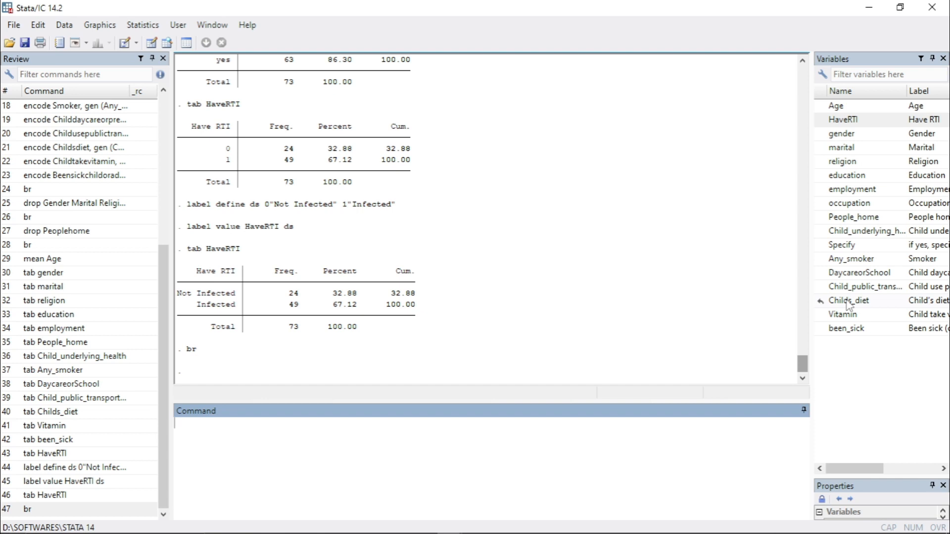
{"action": "type", "text": "tab"}
{"action": "key", "text": "BackSpace"}
{"action": "key", "text": "BackSpace"}
{"action": "key", "text": "BackSpace"}
{"action": "key", "text": "BackSpace"}
{"action": "type", "text": "tab"}
{"action": "left_click", "coordinate": [821, 134]}
{"action": "left_click", "coordinate": [821, 120]}
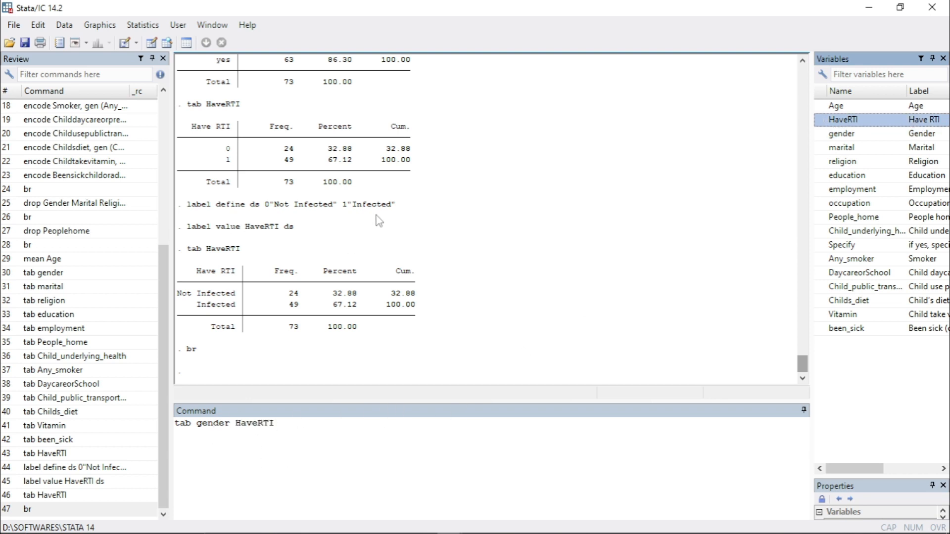
{"action": "left_click", "coordinate": [292, 426]}
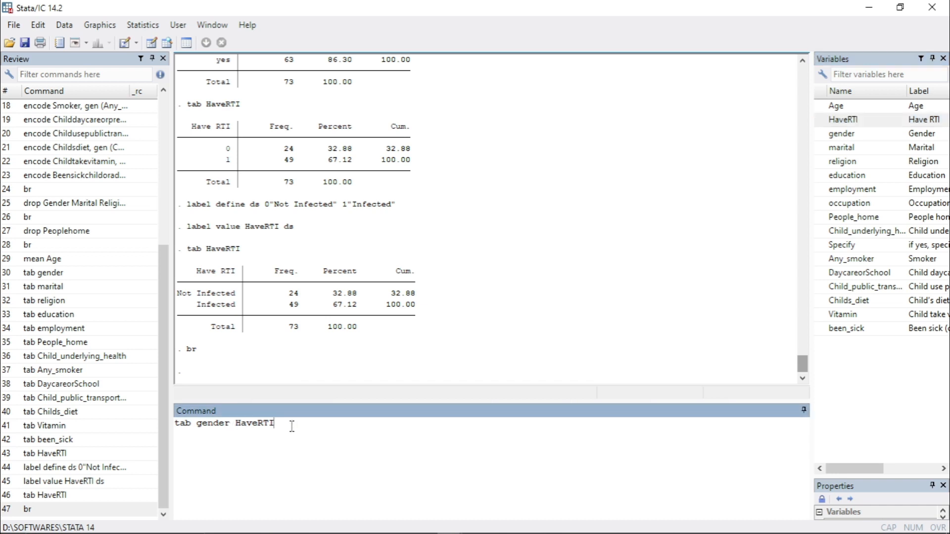
{"action": "key", "text": "Return"}
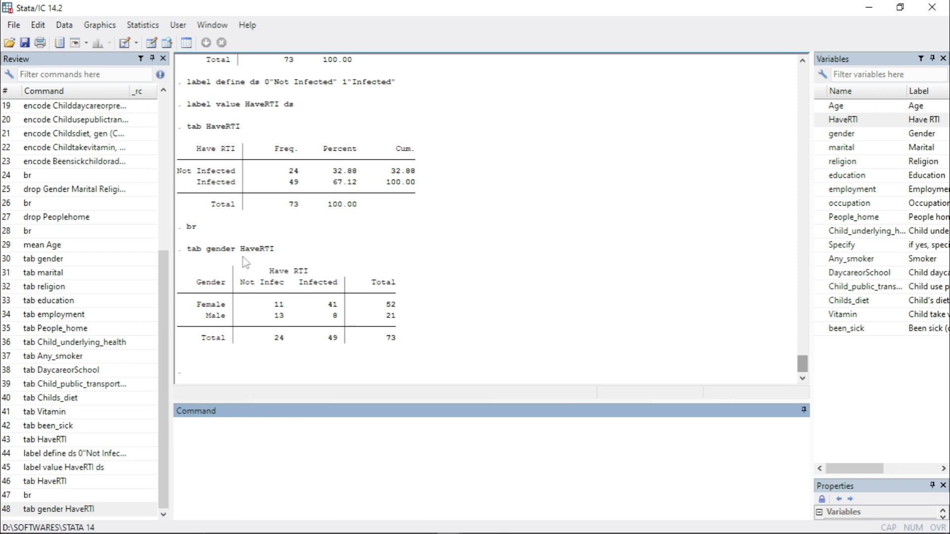
{"action": "left_click", "coordinate": [214, 281]}
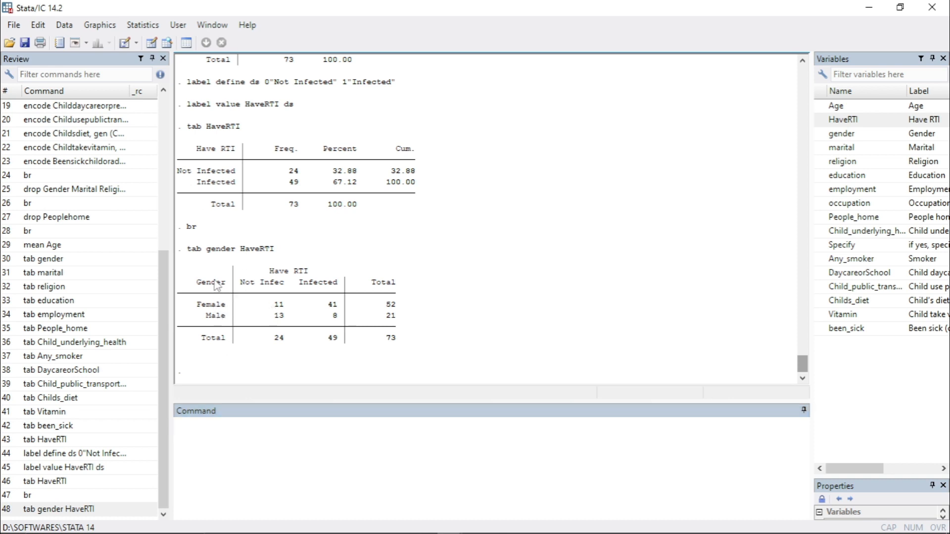
{"action": "left_click_drag", "start_coordinate": [265, 272], "coordinate": [308, 332]}
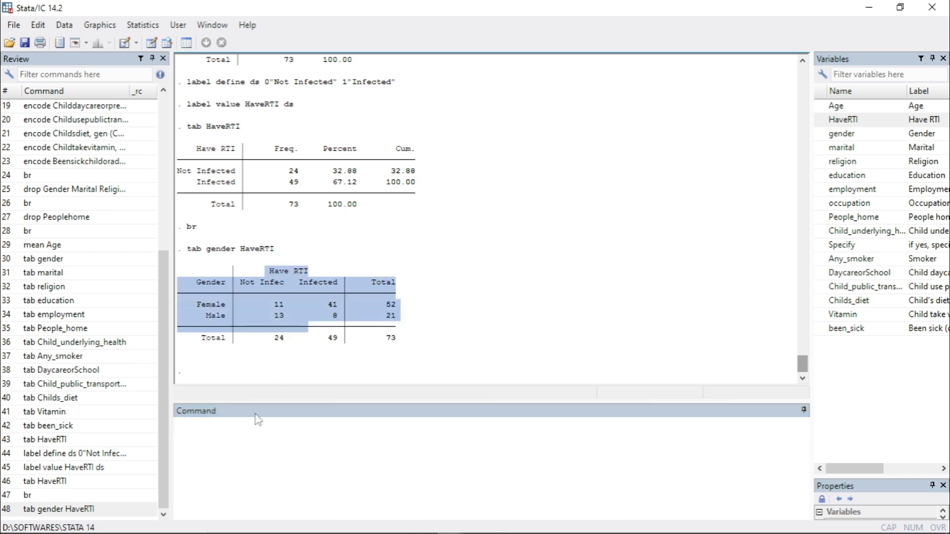
Rerun the gender by HaveRTI cross-tabulation with the row option and review the female row's percentages
{"action": "left_click", "coordinate": [68, 509]}
{"action": "left_click", "coordinate": [285, 431]}
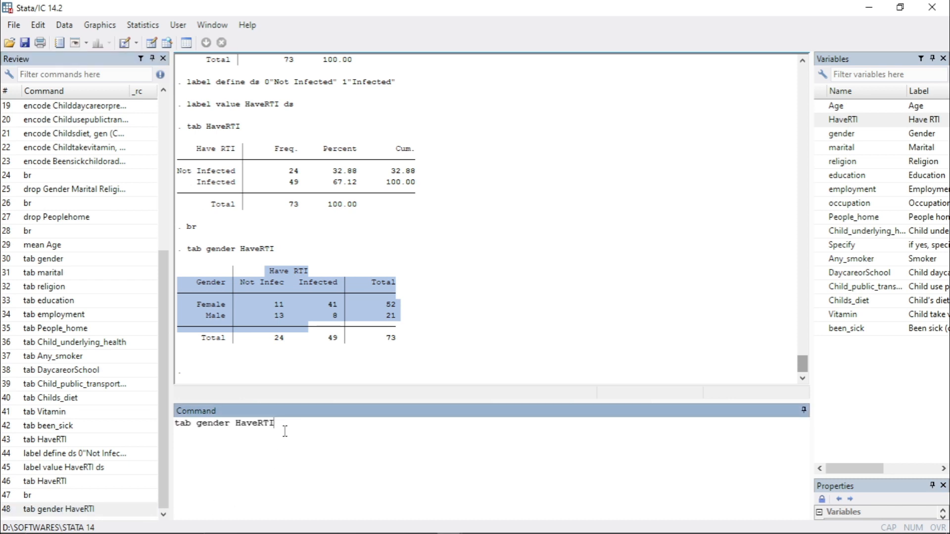
{"action": "type", "text": ", row"}
{"action": "key", "text": "Return"}
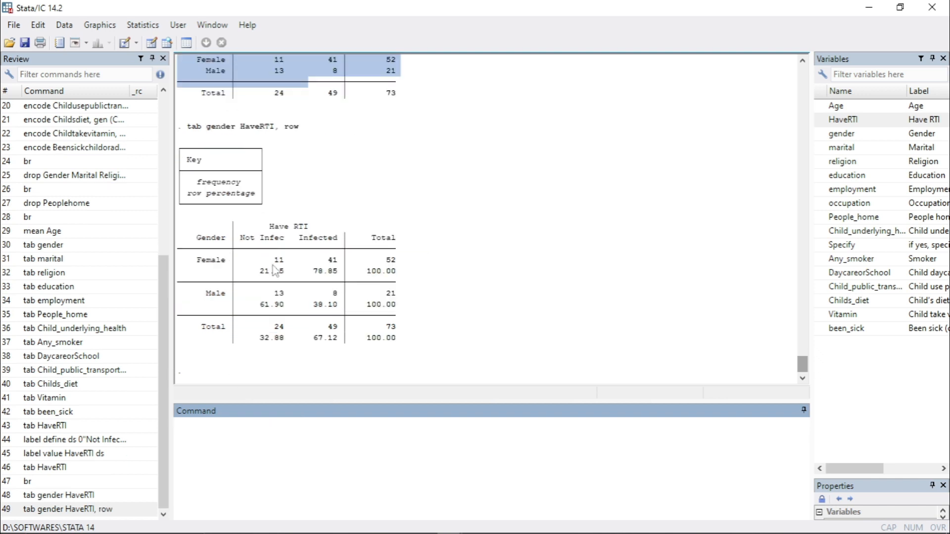
{"action": "left_click_drag", "start_coordinate": [274, 261], "coordinate": [414, 275]}
{"action": "left_click", "coordinate": [207, 265]}
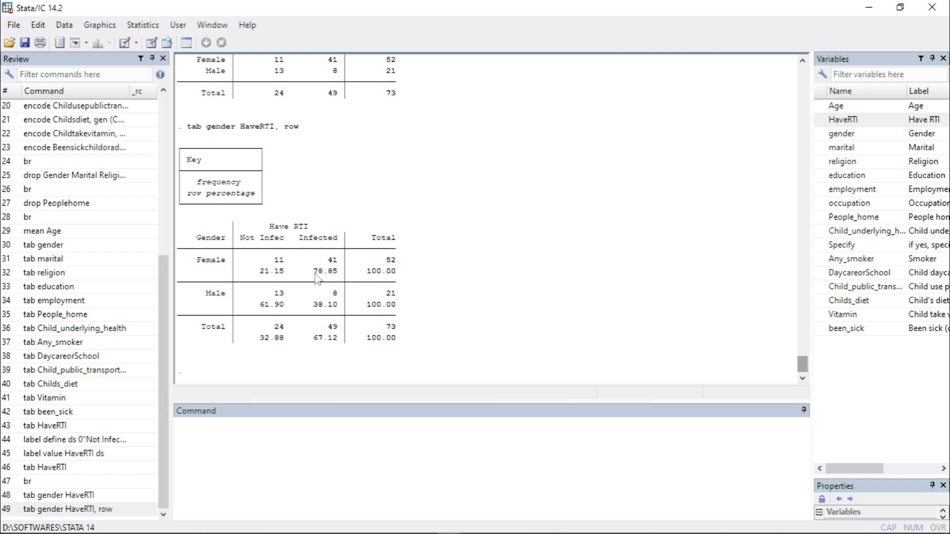
Rerun the gender by HaveRTI cross-tabulation with the row and chi options and review the Pearson chi-square line
{"action": "left_click", "coordinate": [111, 513]}
{"action": "left_click", "coordinate": [345, 440]}
{"action": "type", "text": "ch"}
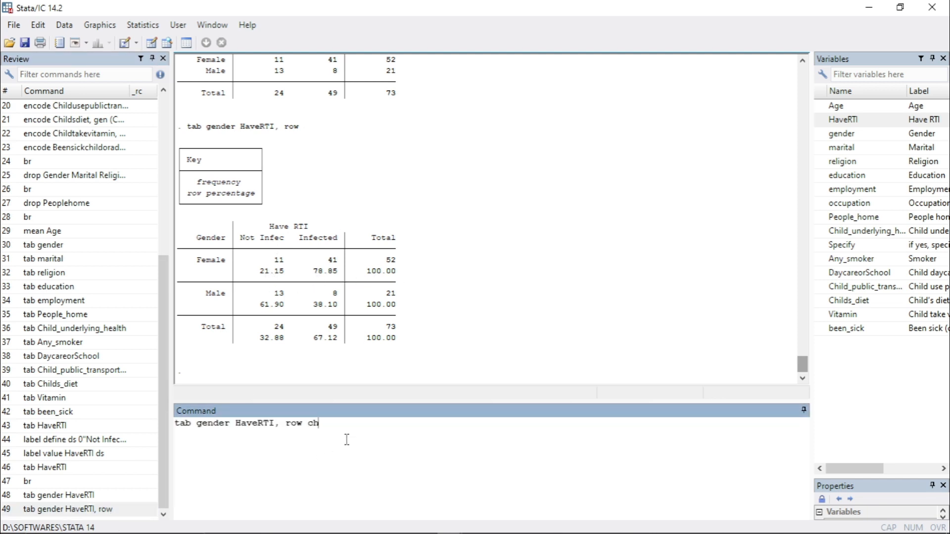
{"action": "type", "text": "i"}
{"action": "key", "text": "Return"}
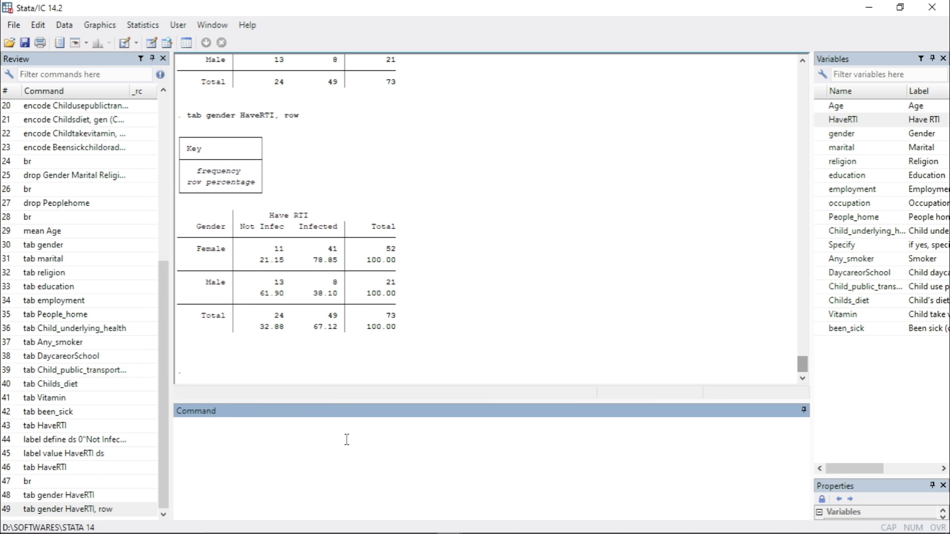
{"action": "left_click_drag", "start_coordinate": [426, 354], "coordinate": [221, 376]}
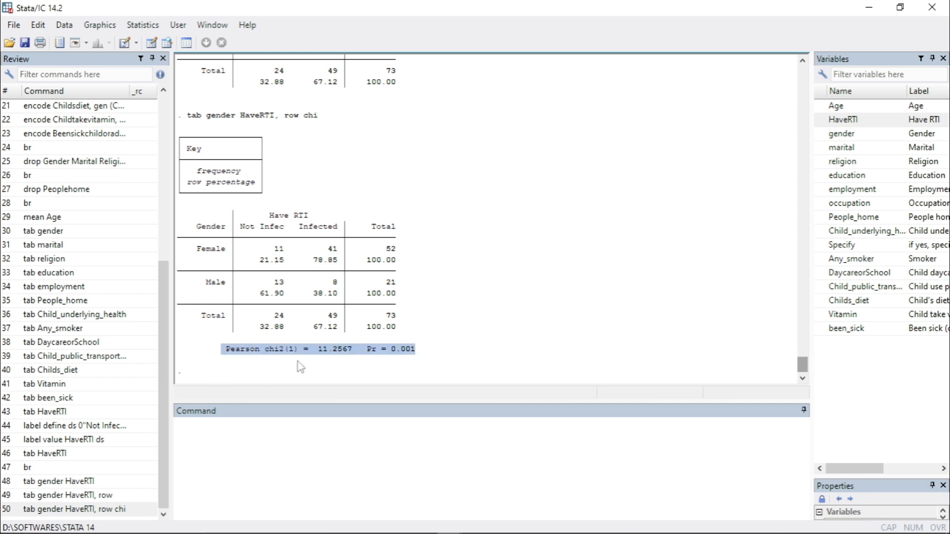
{"action": "left_click", "coordinate": [363, 346]}
{"action": "left_click_drag", "start_coordinate": [229, 346], "coordinate": [439, 354]}
Cross-tabulate gender against HaveRTI with only the all option and review the listed association statistics
{"action": "left_click", "coordinate": [84, 513]}
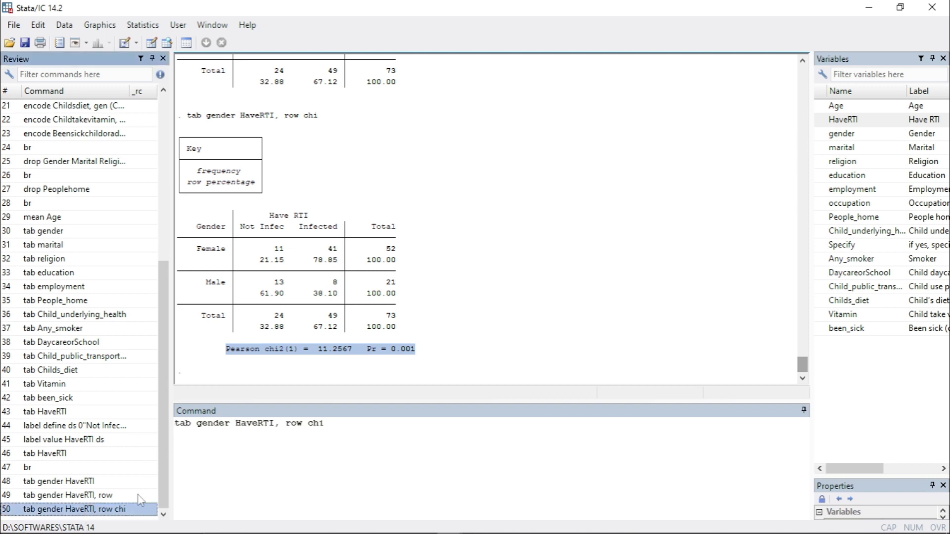
{"action": "double_click", "coordinate": [229, 424]}
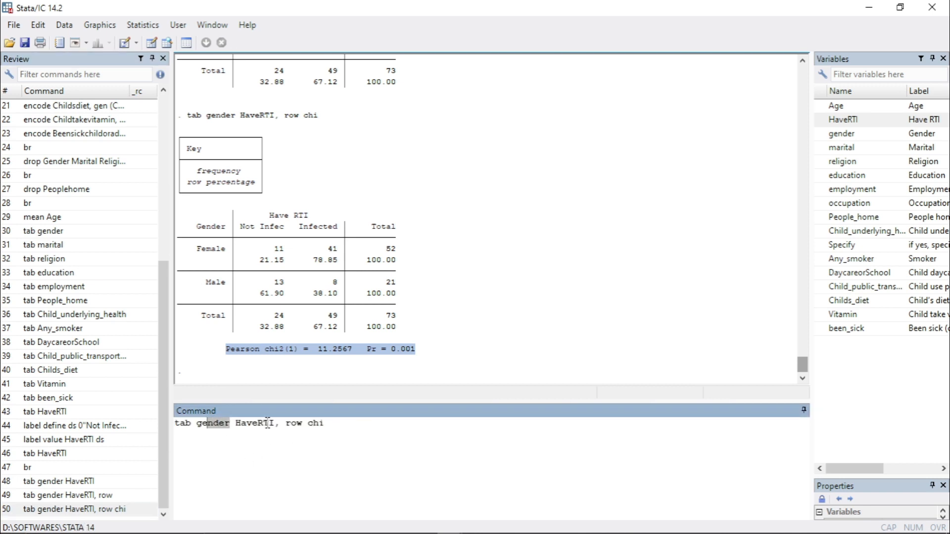
{"action": "left_click_drag", "start_coordinate": [348, 424], "coordinate": [290, 424]}
{"action": "type", "text": "all"}
{"action": "key", "text": "Return"}
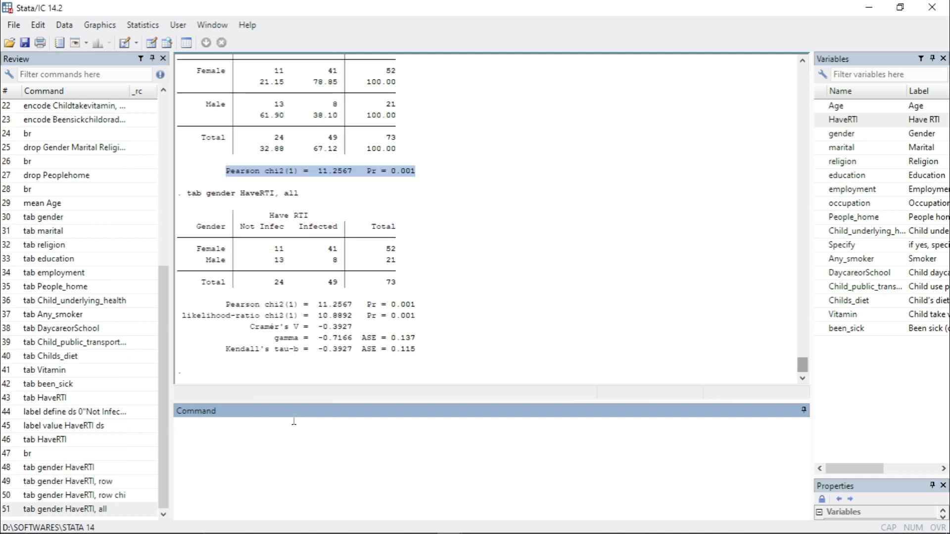
{"action": "left_click", "coordinate": [346, 297]}
{"action": "left_click_drag", "start_coordinate": [191, 193], "coordinate": [428, 293]}
{"action": "left_click", "coordinate": [244, 303]}
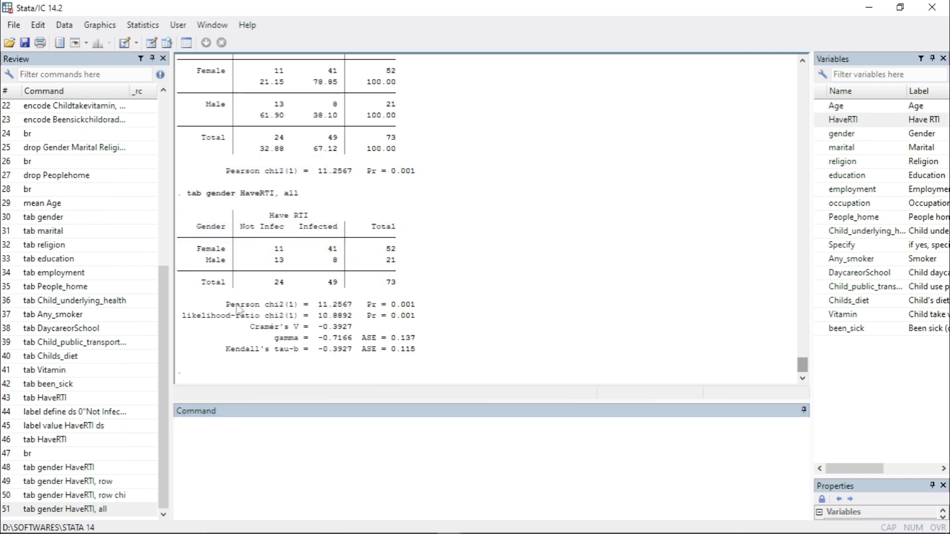
{"action": "left_click_drag", "start_coordinate": [222, 305], "coordinate": [356, 316]}
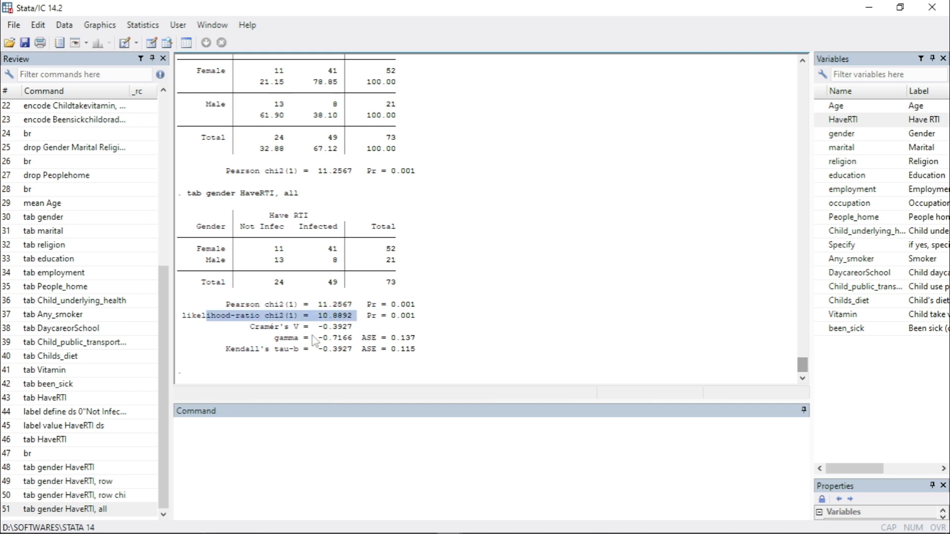
{"action": "left_click_drag", "start_coordinate": [276, 338], "coordinate": [178, 338]}
{"action": "left_click_drag", "start_coordinate": [328, 349], "coordinate": [356, 349]}
Rerun the gender by HaveRTI cross-tabulation with the row and all options, review the row percentages, and let the paused output finish
{"action": "left_click", "coordinate": [85, 510]}
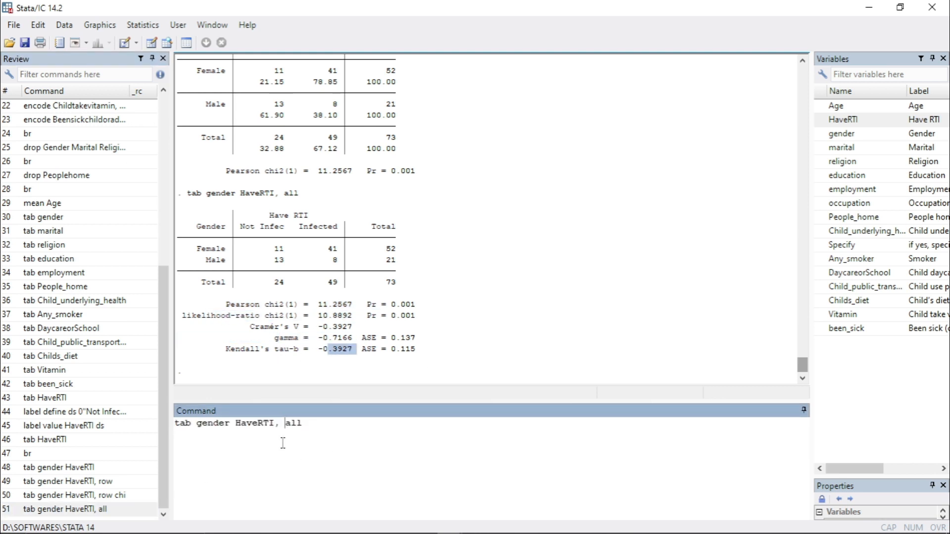
{"action": "type", "text": "row"}
{"action": "key", "text": "Return"}
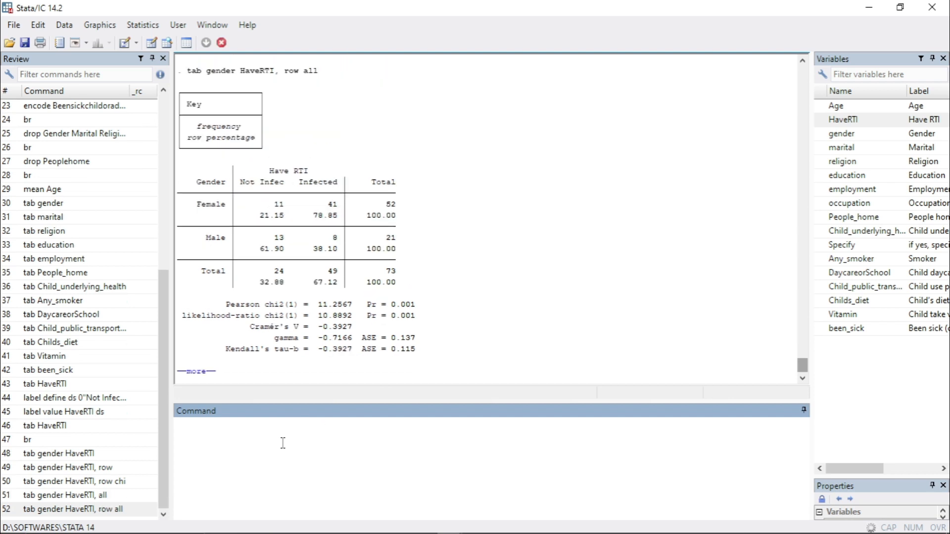
{"action": "left_click_drag", "start_coordinate": [246, 226], "coordinate": [328, 217]}
{"action": "left_click_drag", "start_coordinate": [324, 237], "coordinate": [337, 249]}
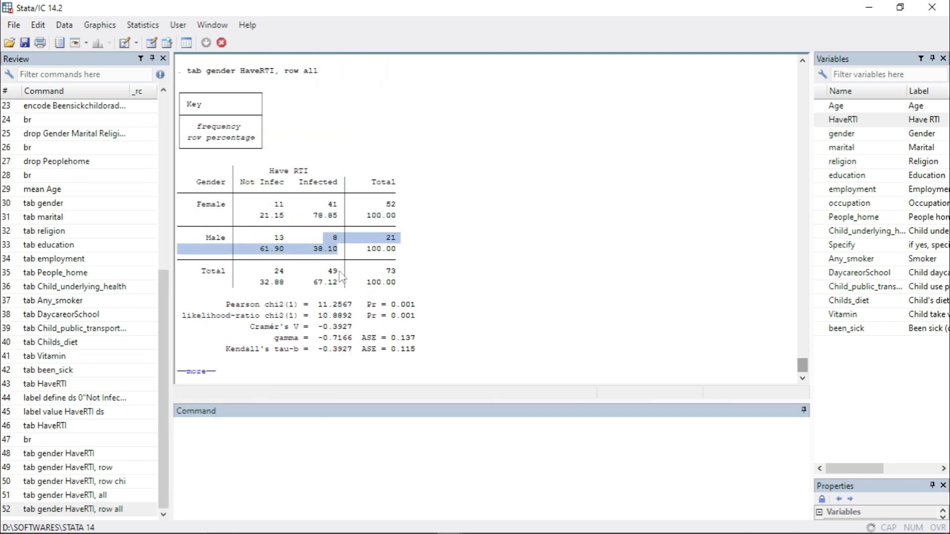
{"action": "left_click", "coordinate": [204, 372]}
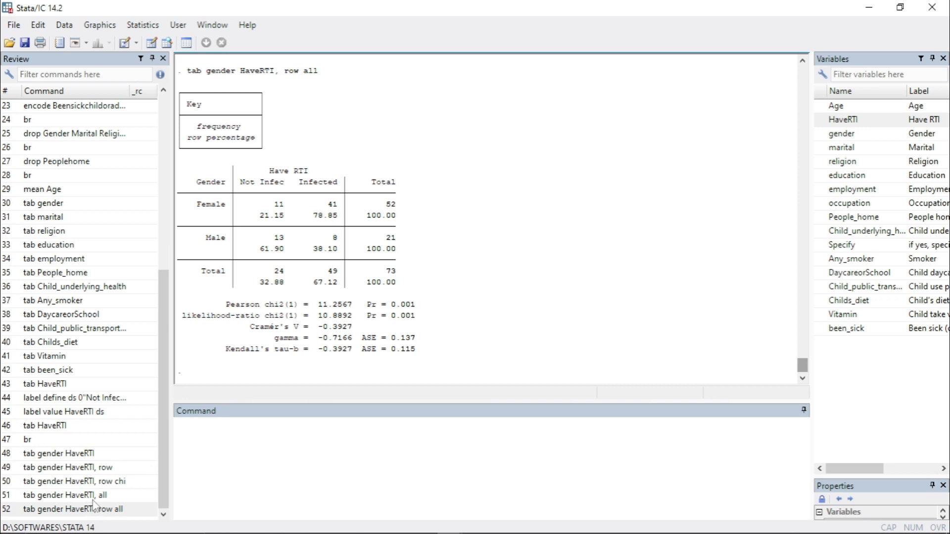
Cross-tabulate gender against HaveRTI with only the chi option and review the Pearson chi-square statistic and its p-value
{"action": "left_click", "coordinate": [278, 438]}
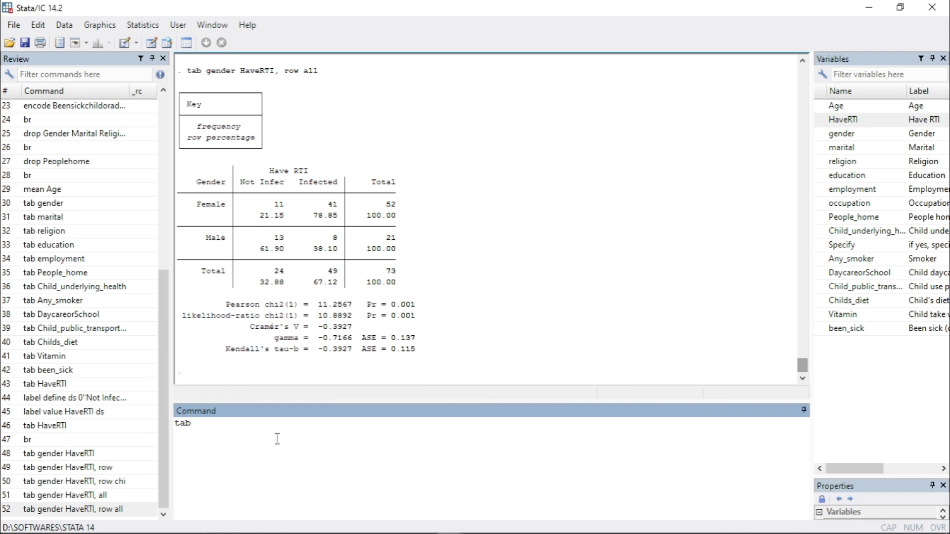
{"action": "mouse_move", "coordinate": [829, 147]}
{"action": "type", "text": "tab"}
{"action": "left_click", "coordinate": [820, 134]}
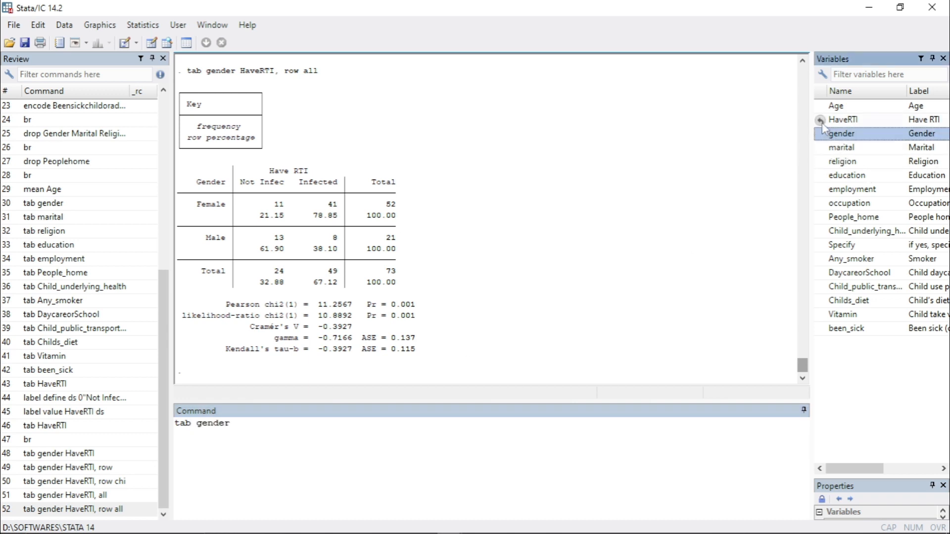
{"action": "left_click", "coordinate": [821, 121]}
{"action": "left_click", "coordinate": [312, 424]}
{"action": "type", "text": ", "}
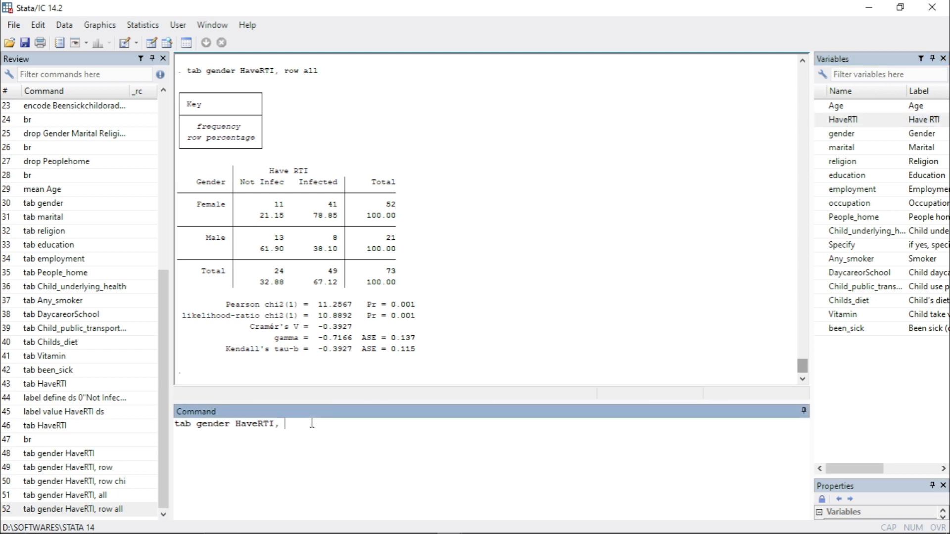
{"action": "type", "text": "chi"}
{"action": "key", "text": "Return"}
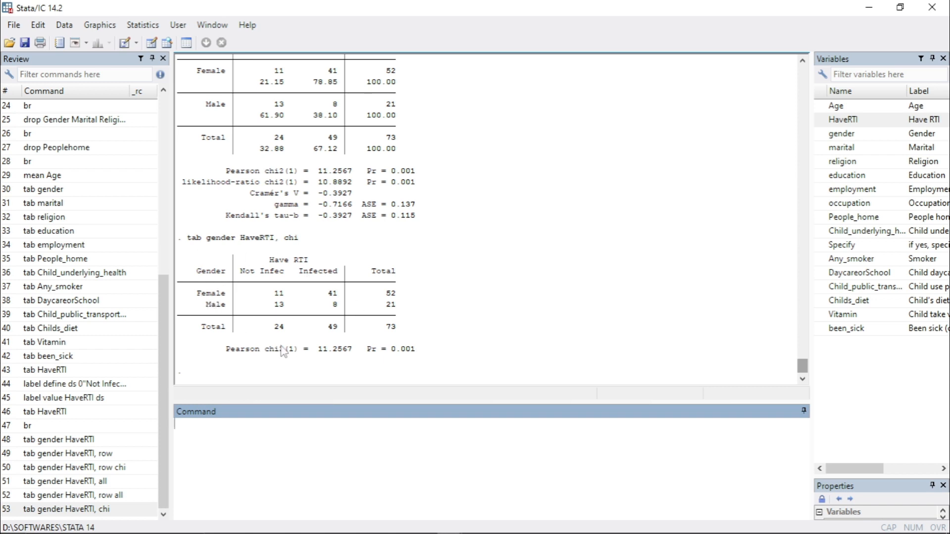
{"action": "left_click_drag", "start_coordinate": [315, 351], "coordinate": [348, 355]}
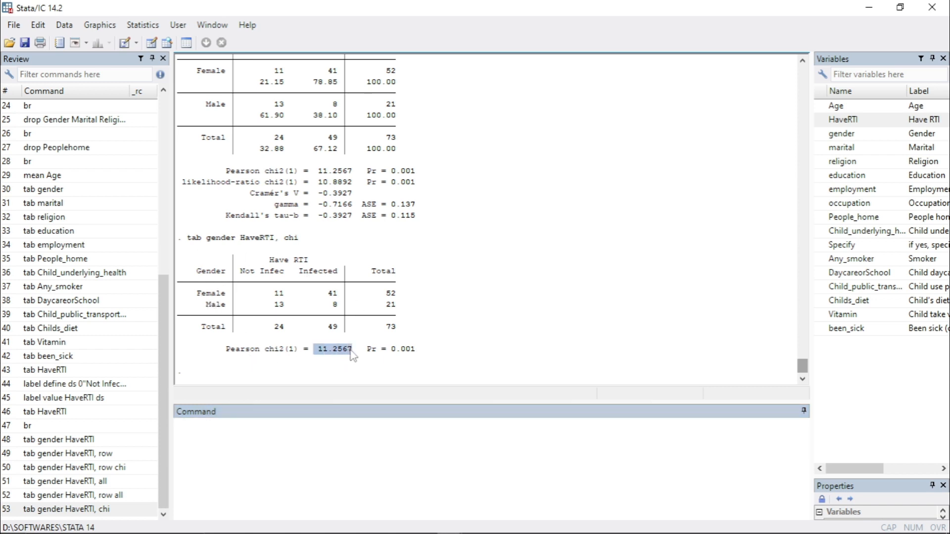
{"action": "left_click_drag", "start_coordinate": [426, 353], "coordinate": [366, 355]}
{"action": "left_click", "coordinate": [376, 360]}
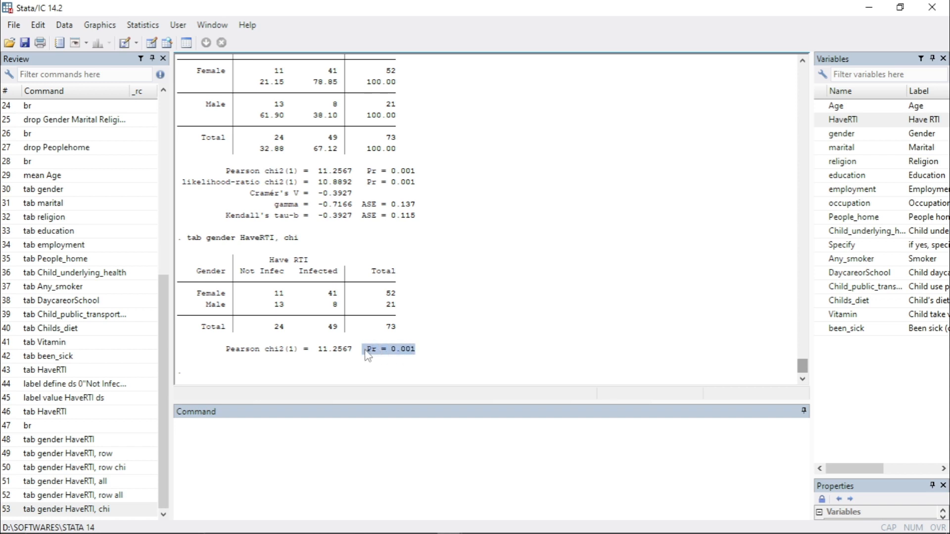
{"action": "left_click", "coordinate": [442, 355]}
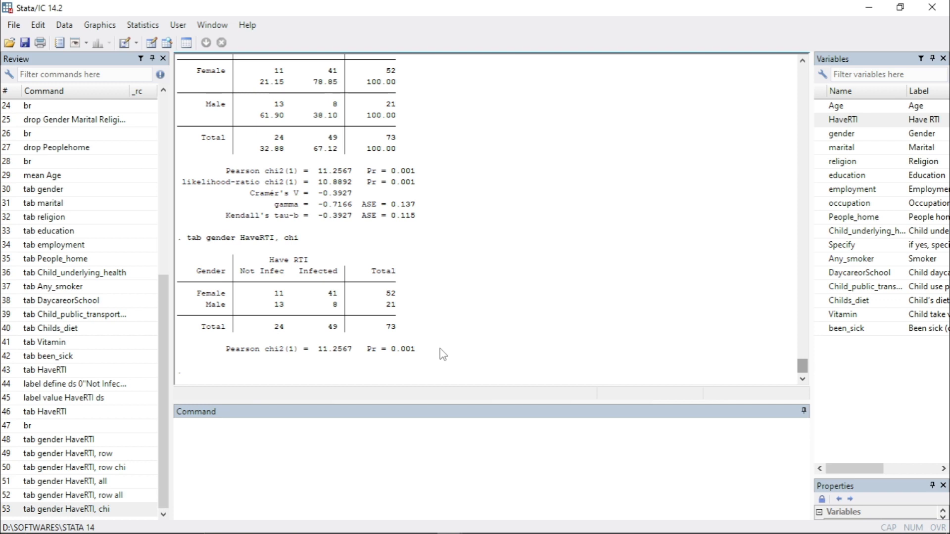
{"action": "left_click_drag", "start_coordinate": [419, 350], "coordinate": [363, 350]}
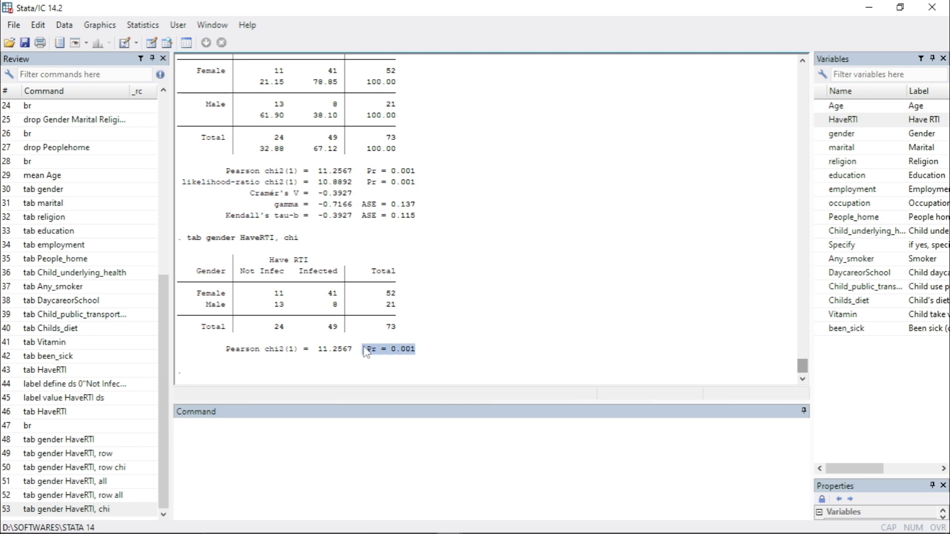
{"action": "left_click", "coordinate": [457, 329]}
{"action": "left_click", "coordinate": [138, 510]}
{"action": "left_click", "coordinate": [331, 433]}
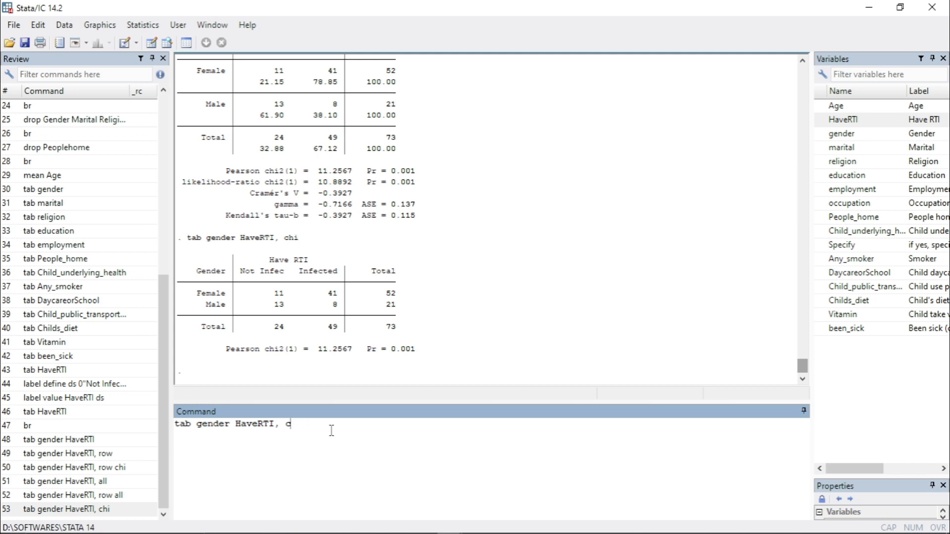
{"action": "key", "text": "BackSpace"}
{"action": "key", "text": "BackSpace"}
{"action": "key", "text": "BackSpace"}
{"action": "key", "text": "BackSpace"}
{"action": "key", "text": "BackSpace"}
{"action": "key", "text": "BackSpace"}
{"action": "key", "text": "BackSpace"}
{"action": "key", "text": "BackSpace"}
{"action": "key", "text": "BackSpace"}
{"action": "key", "text": "BackSpace"}
{"action": "key", "text": "BackSpace"}
{"action": "key", "text": "BackSpace"}
{"action": "key", "text": "BackSpace"}
{"action": "key", "text": "BackSpace"}
{"action": "key", "text": "BackSpace"}
{"action": "key", "text": "BackSpace"}
{"action": "key", "text": "BackSpace"}
{"action": "key", "text": "BackSpace"}
{"action": "key", "text": "BackSpace"}
{"action": "key", "text": "BackSpace"}
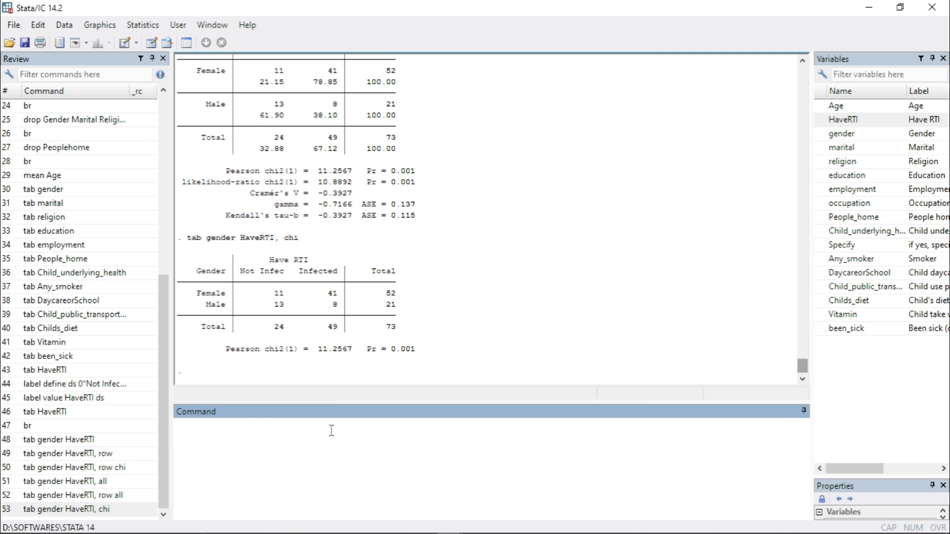
Cross-tabulate marital against HaveRTI with the chi option
{"action": "type", "text": "tab"}
{"action": "left_click", "coordinate": [825, 135]}
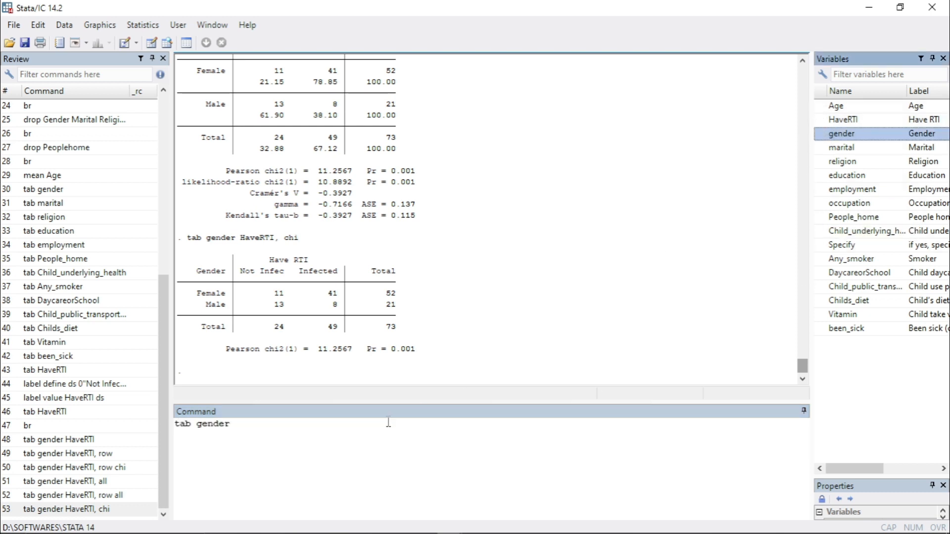
{"action": "left_click", "coordinate": [370, 424]}
{"action": "key", "text": "BackSpace"}
{"action": "key", "text": "BackSpace"}
{"action": "key", "text": "BackSpace"}
{"action": "key", "text": "BackSpace"}
{"action": "key", "text": "BackSpace"}
{"action": "key", "text": "BackSpace"}
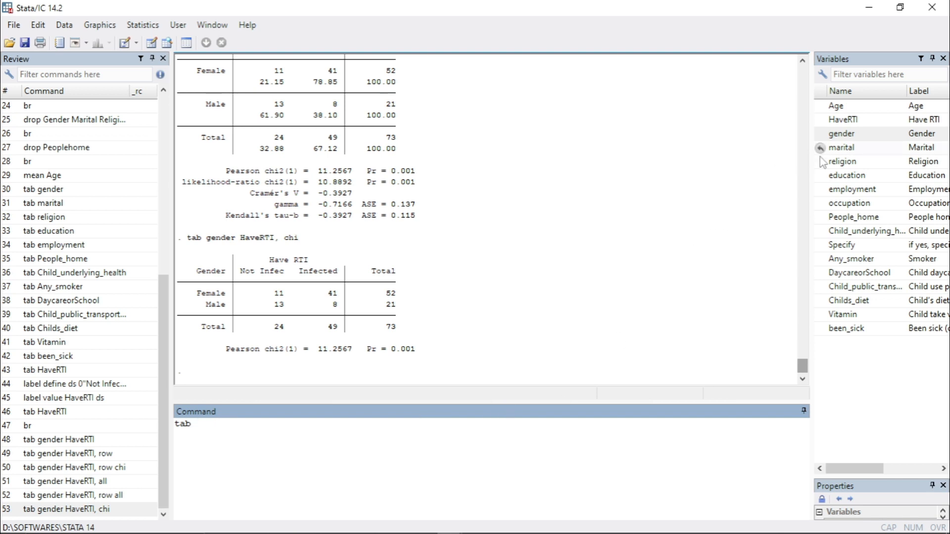
{"action": "left_click", "coordinate": [823, 149]}
{"action": "left_click", "coordinate": [827, 121]}
{"action": "left_click", "coordinate": [385, 439]}
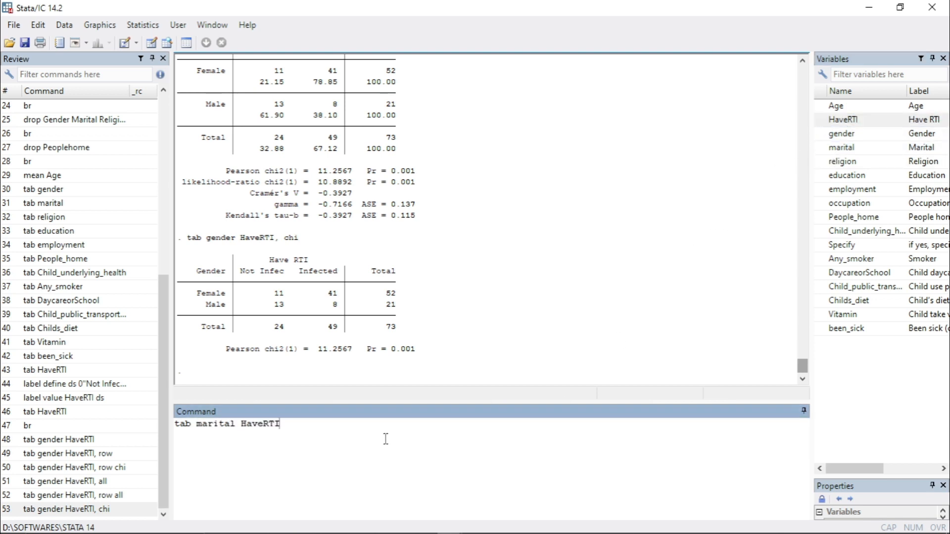
{"action": "type", "text": ", chi"}
{"action": "key", "text": "Return"}
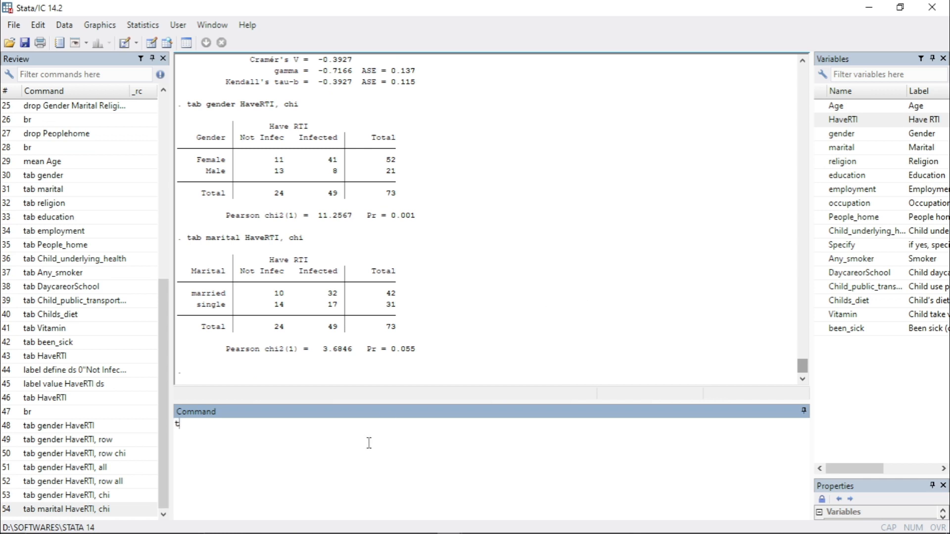
Cross-tabulate religion against HaveRTI with the chi option and review the p-values of the religion and marital tests
{"action": "double_click", "coordinate": [821, 164]}
{"action": "double_click", "coordinate": [824, 121]}
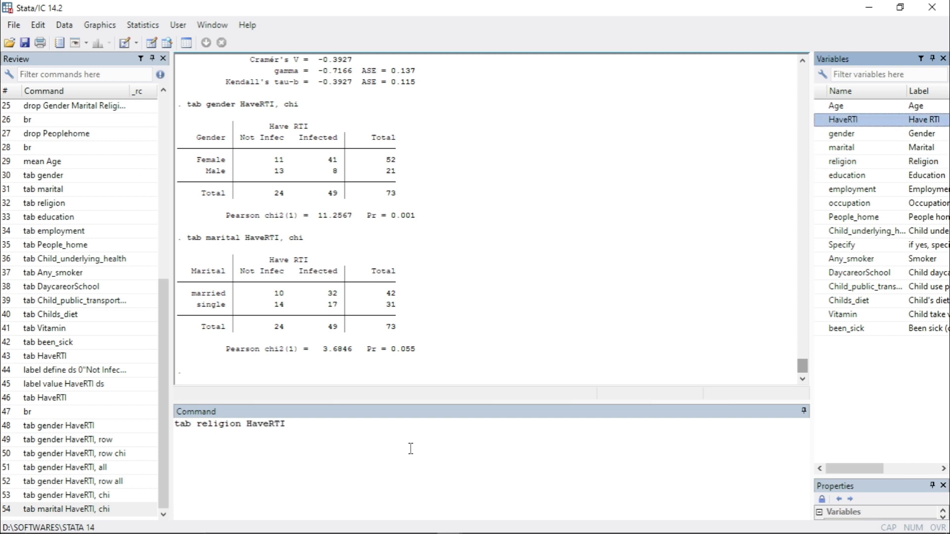
{"action": "left_click", "coordinate": [344, 434]}
{"action": "type", "text": ", "}
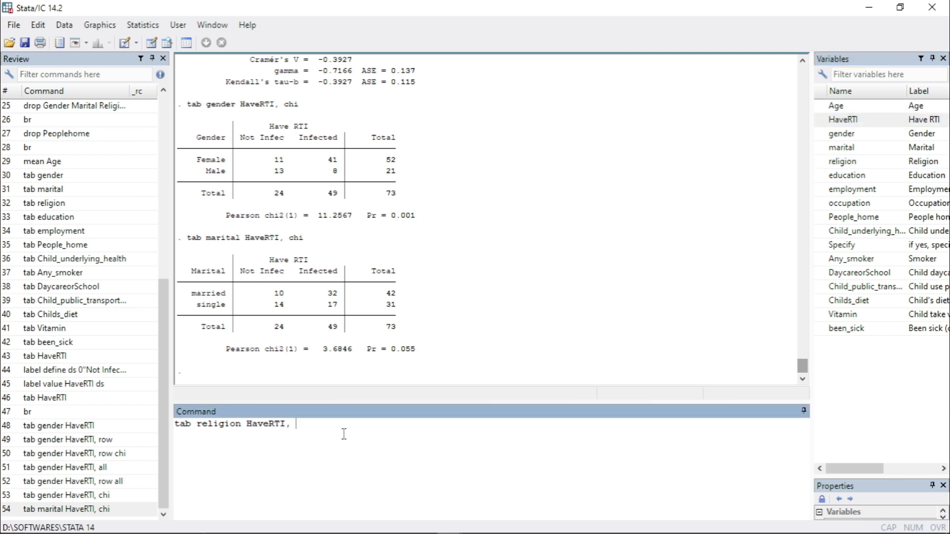
{"action": "type", "text": "chi"}
{"action": "key", "text": "Return"}
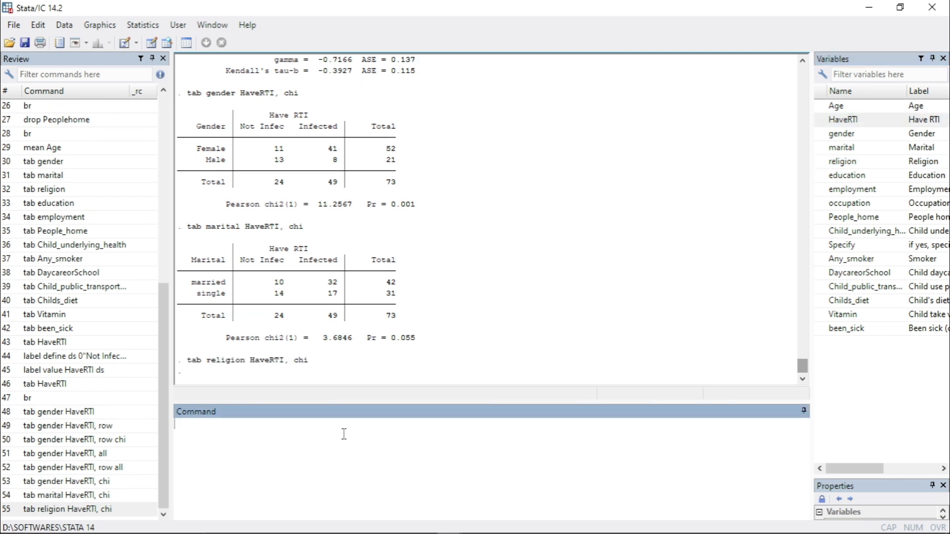
{"action": "left_click_drag", "start_coordinate": [241, 238], "coordinate": [414, 348]}
{"action": "left_click", "coordinate": [413, 349]}
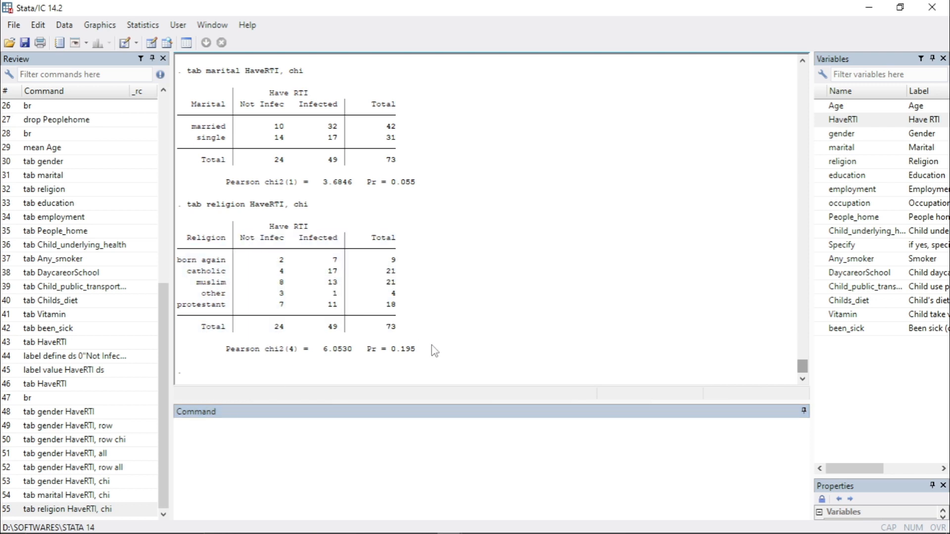
{"action": "left_click_drag", "start_coordinate": [434, 351], "coordinate": [368, 350]}
{"action": "left_click_drag", "start_coordinate": [419, 186], "coordinate": [361, 184]}
{"action": "left_click", "coordinate": [459, 272]}
Copy the row chi tab commands from education through been_sick in Scripts.do into the main Stata window's command area
{"action": "mouse_move", "coordinate": [400, 522]}
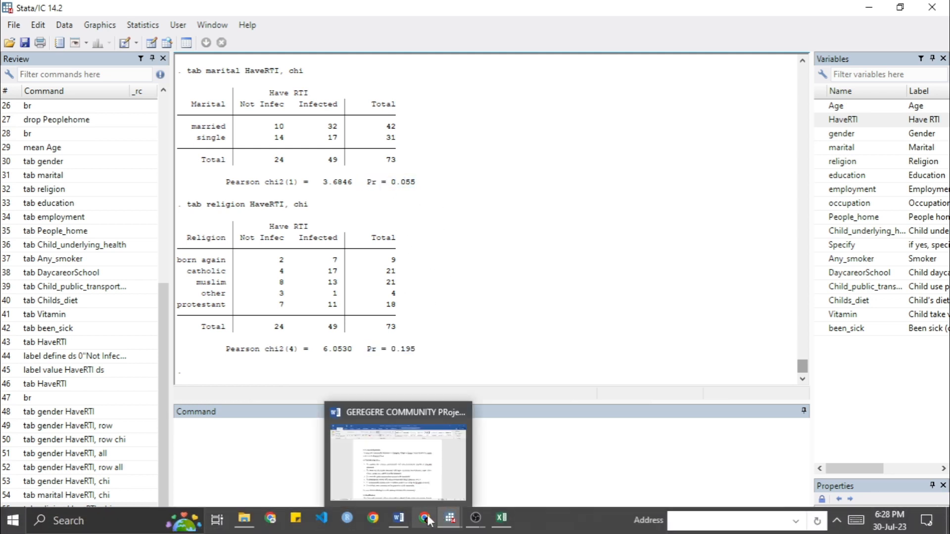
{"action": "mouse_move", "coordinate": [450, 518]}
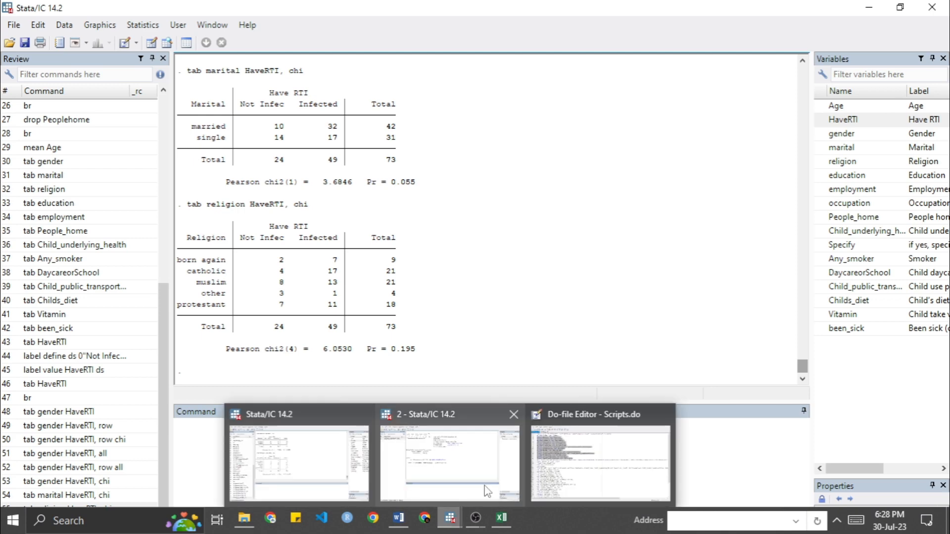
{"action": "left_click", "coordinate": [549, 465]}
{"action": "left_click", "coordinate": [335, 360]}
{"action": "scroll", "coordinate": [335, 371], "scroll_direction": "down", "scroll_amount": 3}
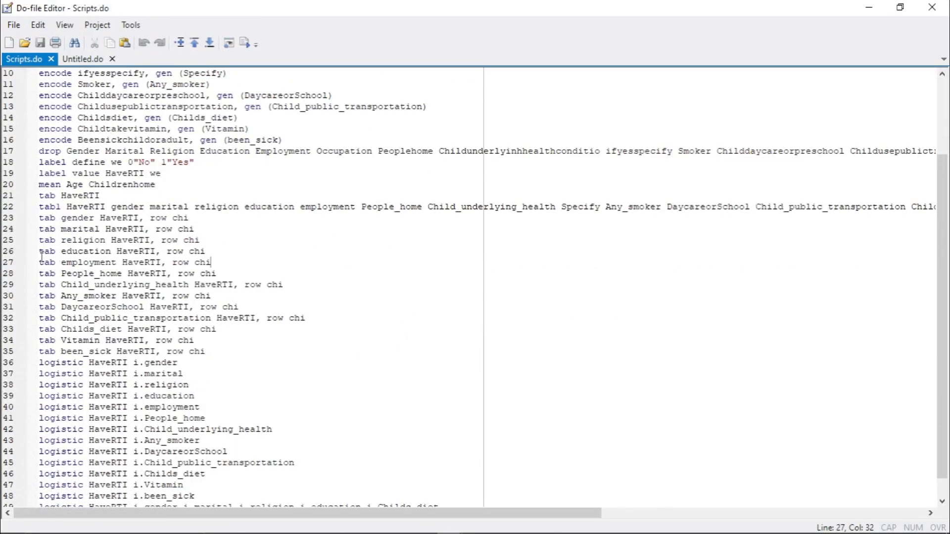
{"action": "left_click_drag", "start_coordinate": [40, 252], "coordinate": [217, 353]}
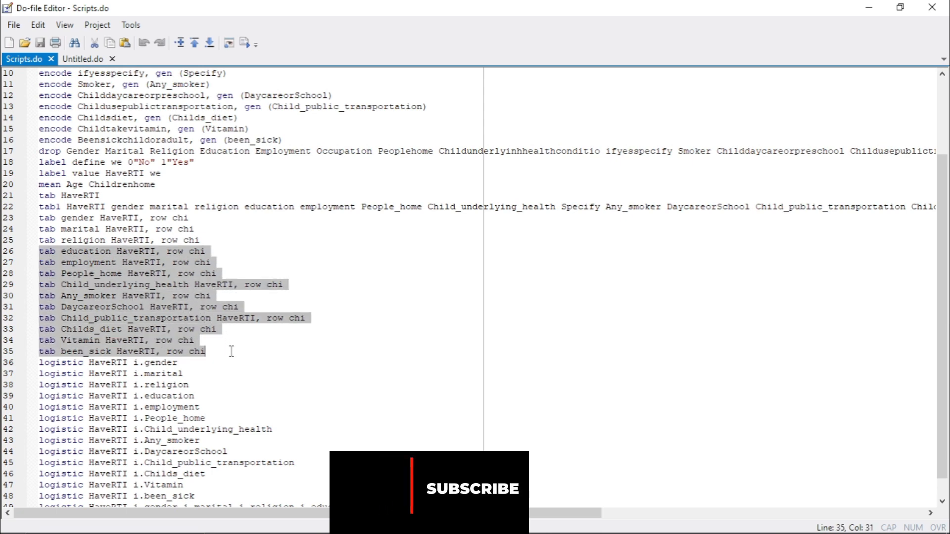
{"action": "left_click", "coordinate": [869, 8]}
{"action": "key", "text": "ctrl+v"}
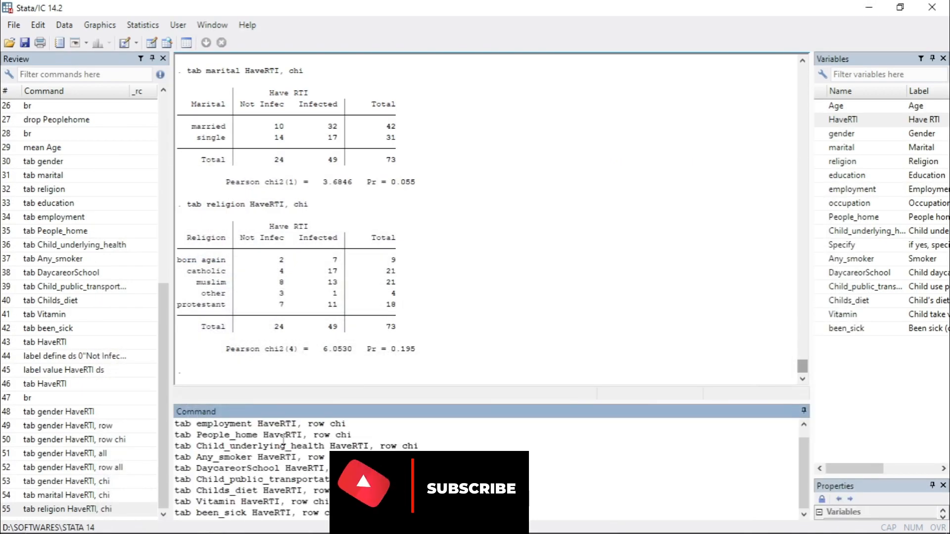
Run the pasted row chi cross-tabulations of education through been_sick against HaveRTI and look back through the resulting tables
{"action": "key", "text": "Return"}
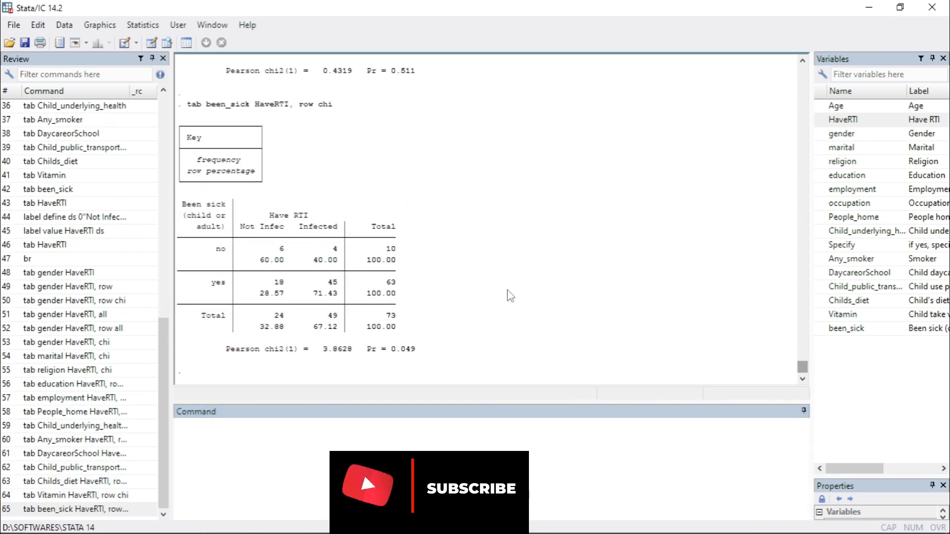
{"action": "scroll", "coordinate": [691, 325], "scroll_direction": "up", "scroll_amount": 15}
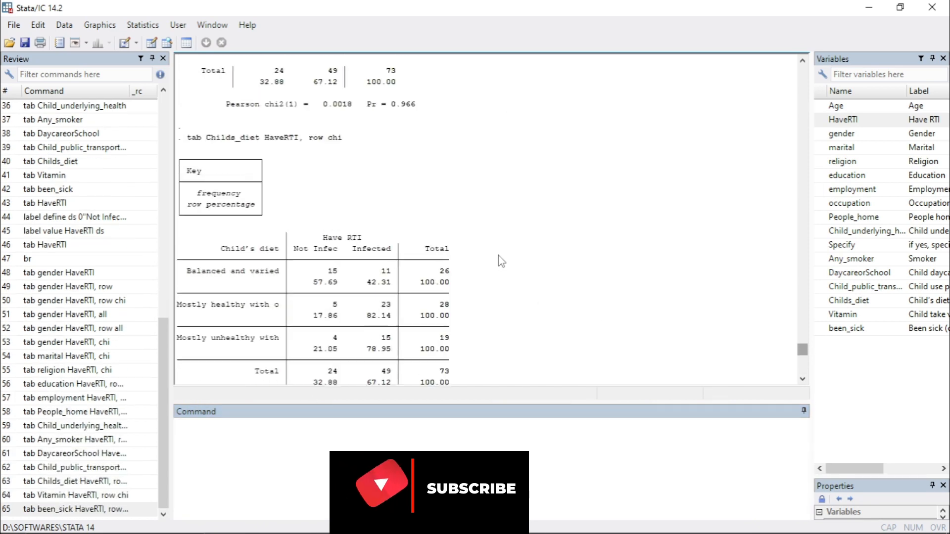
{"action": "scroll", "coordinate": [494, 232], "scroll_direction": "up", "scroll_amount": 10}
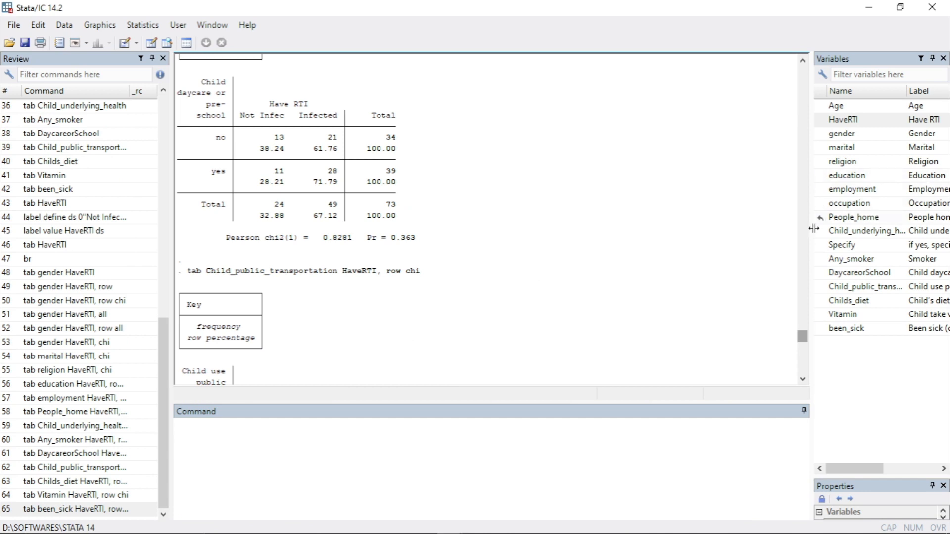
{"action": "scroll", "coordinate": [435, 240], "scroll_direction": "up", "scroll_amount": 2}
{"action": "scroll", "coordinate": [722, 222], "scroll_direction": "up", "scroll_amount": 4}
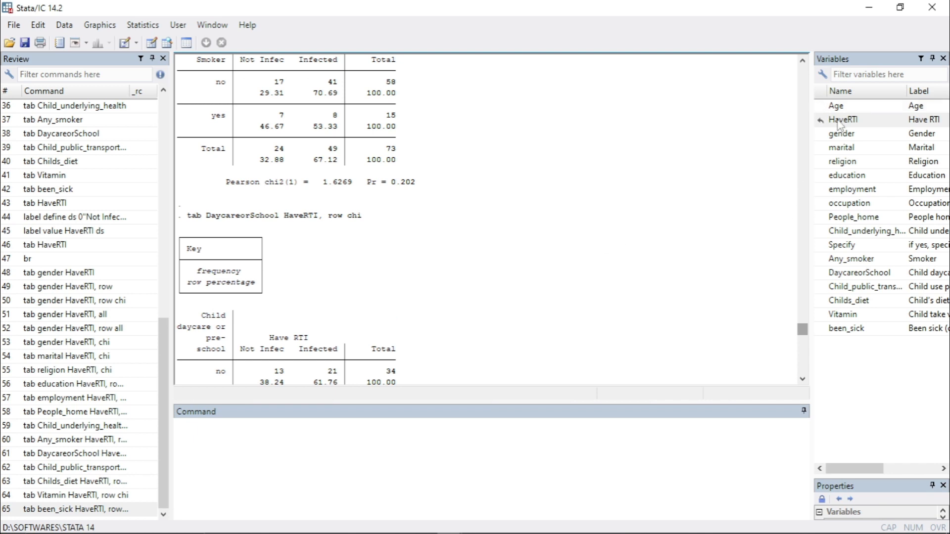
{"action": "scroll", "coordinate": [460, 225], "scroll_direction": "down", "scroll_amount": 6}
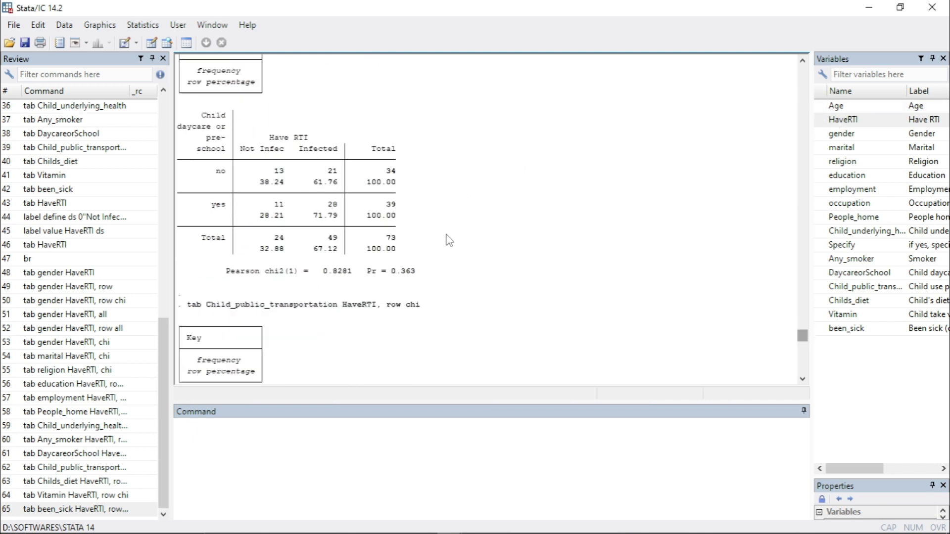
Review the Pearson chi-square statistics and p-values for DaycareorSchool, Child_public_transportation and Childs_diet against HaveRTI
{"action": "left_click_drag", "start_coordinate": [405, 282], "coordinate": [338, 273]}
{"action": "scroll", "coordinate": [452, 292], "scroll_direction": "down", "scroll_amount": 8}
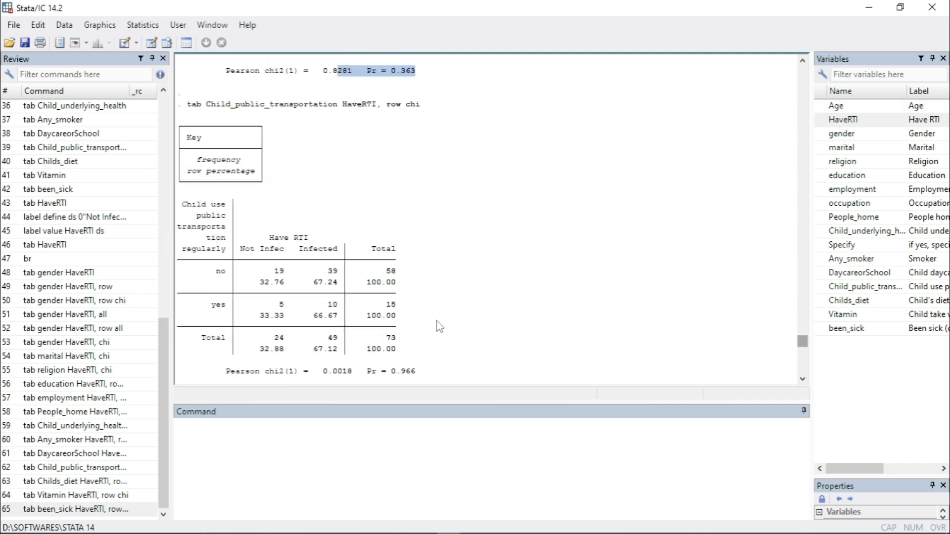
{"action": "left_click_drag", "start_coordinate": [425, 304], "coordinate": [305, 297]}
{"action": "scroll", "coordinate": [514, 312], "scroll_direction": "down", "scroll_amount": 9}
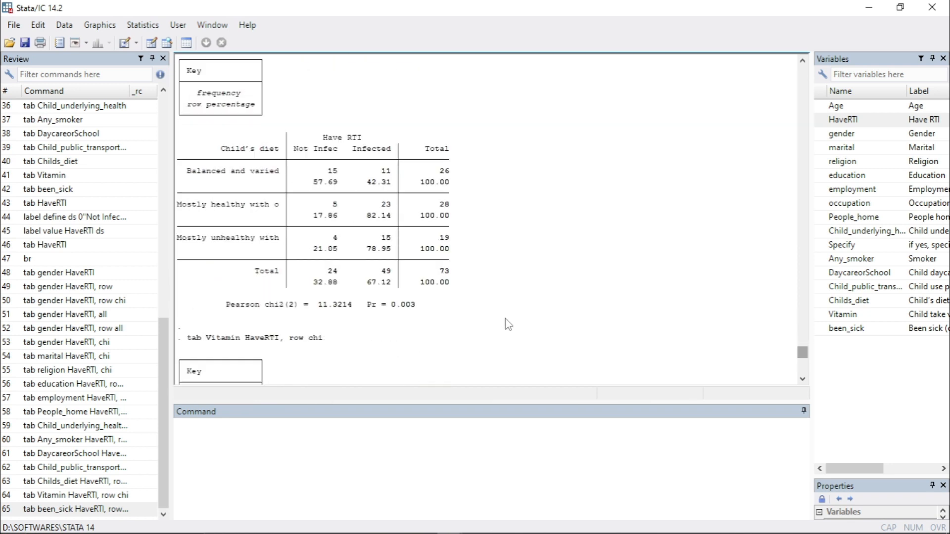
{"action": "left_click_drag", "start_coordinate": [448, 307], "coordinate": [302, 315]}
{"action": "left_click", "coordinate": [334, 317]}
{"action": "scroll", "coordinate": [351, 279], "scroll_direction": "up", "scroll_amount": 1}
{"action": "left_click_drag", "start_coordinate": [421, 346], "coordinate": [323, 342]}
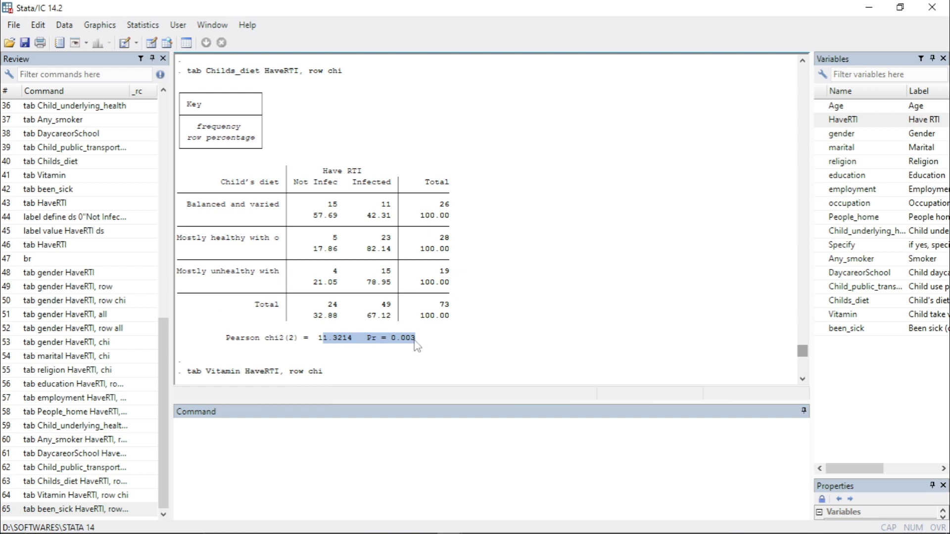
Review the chi-square results and p-values for Vitamin and been_sick against HaveRTI
{"action": "scroll", "coordinate": [462, 340], "scroll_direction": "down", "scroll_amount": 4}
{"action": "scroll", "coordinate": [460, 329], "scroll_direction": "down", "scroll_amount": 4}
{"action": "scroll", "coordinate": [457, 315], "scroll_direction": "down", "scroll_amount": 3}
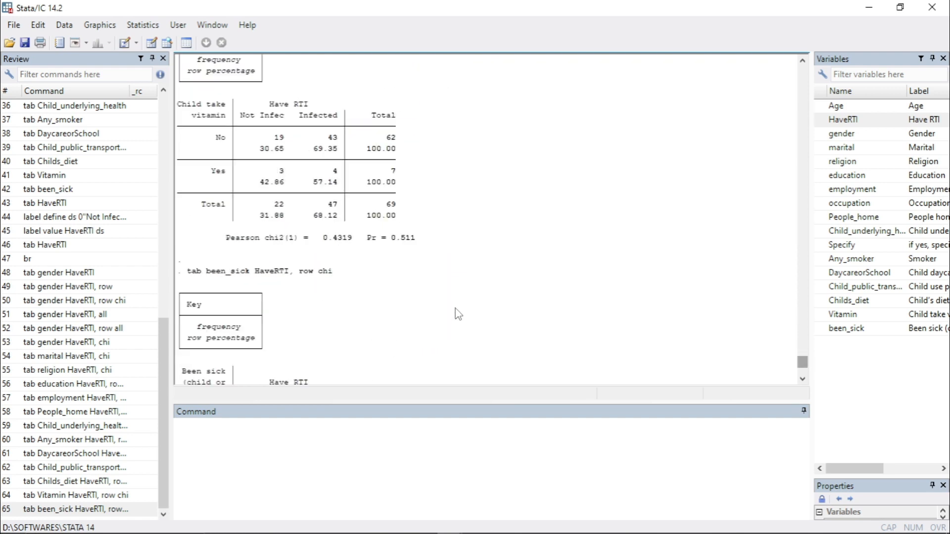
{"action": "scroll", "coordinate": [458, 314], "scroll_direction": "down", "scroll_amount": 1}
{"action": "left_click_drag", "start_coordinate": [415, 205], "coordinate": [240, 207]}
{"action": "scroll", "coordinate": [463, 216], "scroll_direction": "down", "scroll_amount": 4}
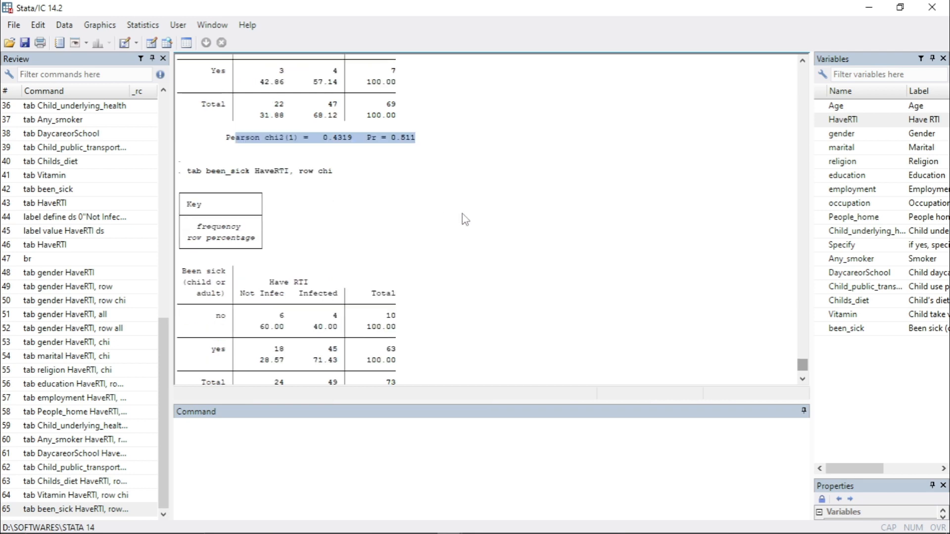
{"action": "left_click_drag", "start_coordinate": [419, 350], "coordinate": [306, 356]}
{"action": "left_click", "coordinate": [411, 362]}
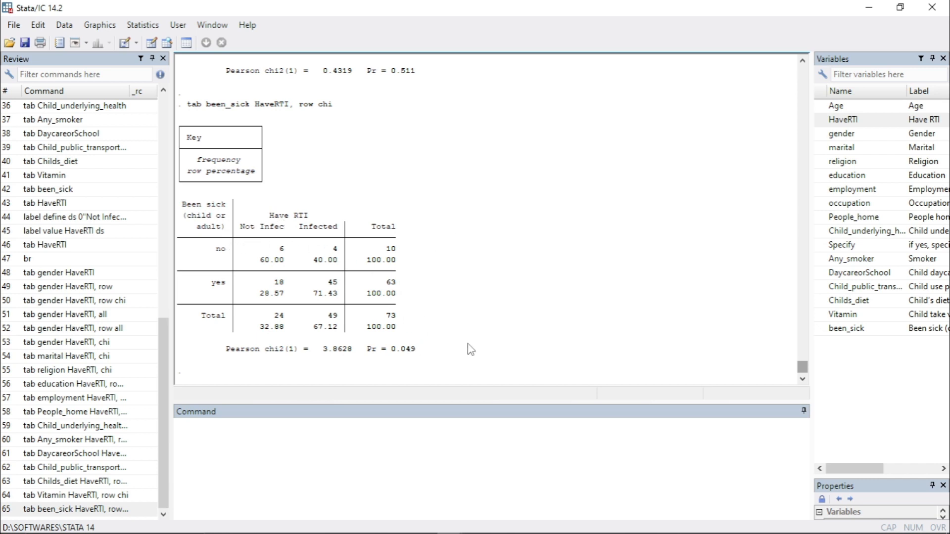
{"action": "left_click_drag", "start_coordinate": [416, 351], "coordinate": [359, 358]}
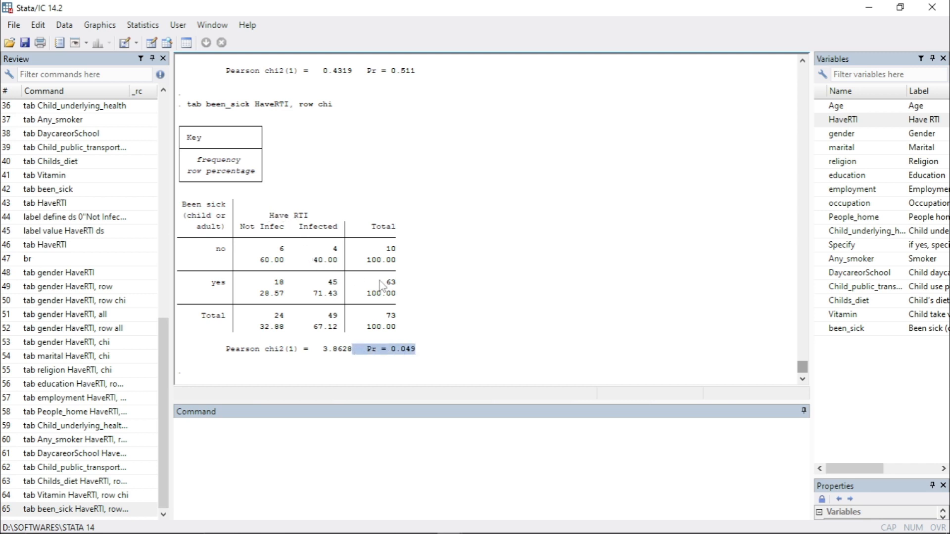
Compose a logistic regression command with HaveRTI as the outcome and gender as a factor predictor: logistic HaveRTI i.gender
{"action": "left_click", "coordinate": [331, 450]}
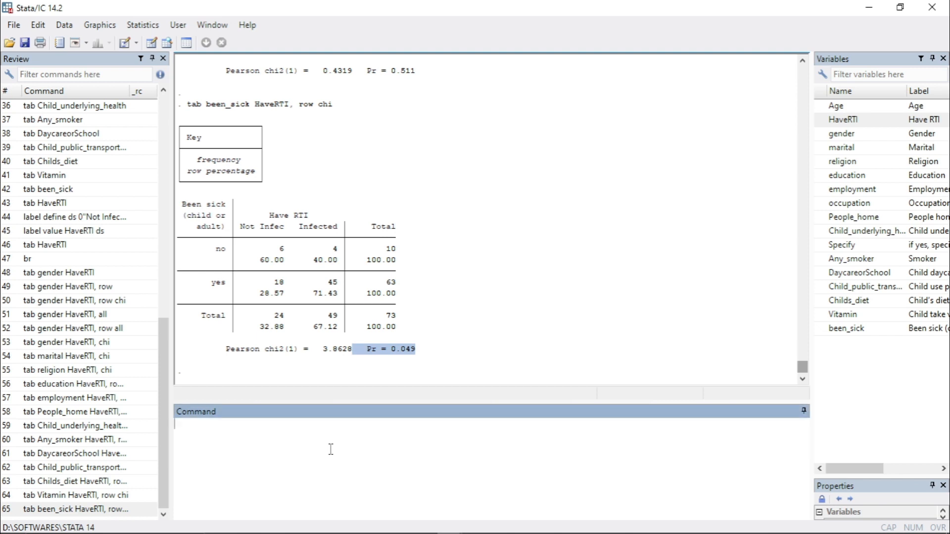
{"action": "left_click", "coordinate": [423, 333]}
{"action": "left_click", "coordinate": [298, 424]}
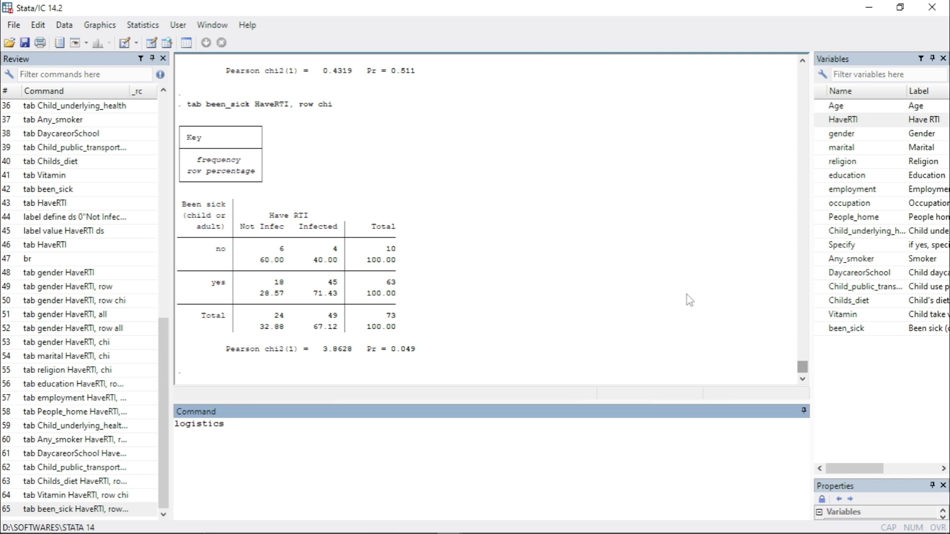
{"action": "left_click", "coordinate": [819, 120]}
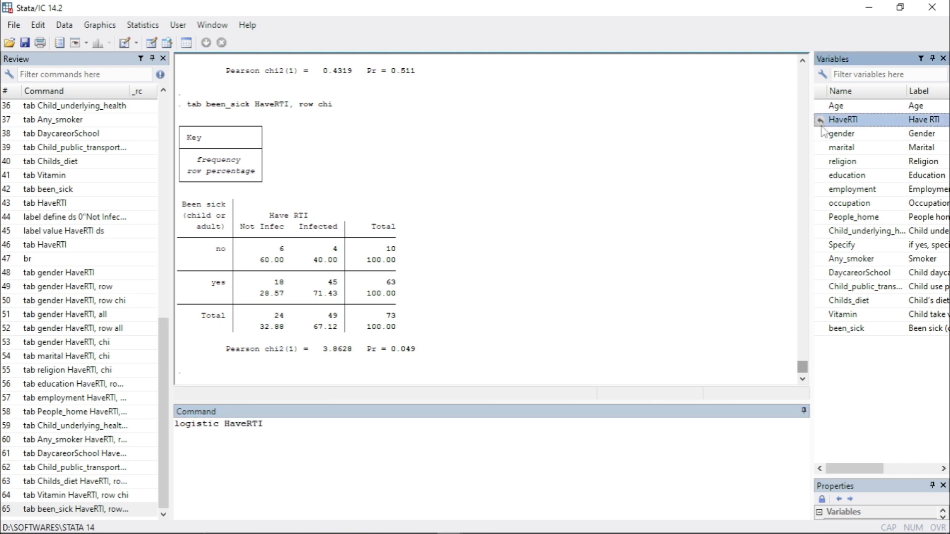
{"action": "left_click", "coordinate": [819, 134]}
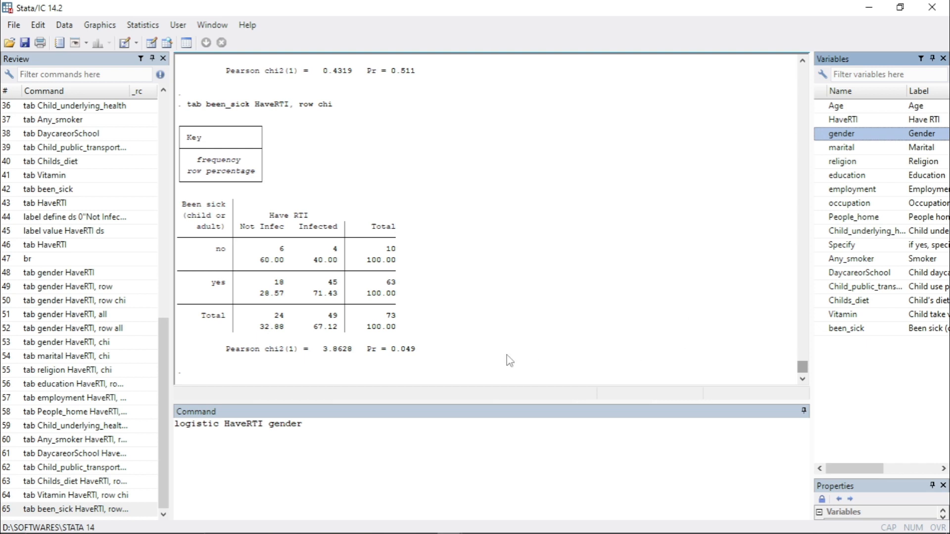
{"action": "left_click", "coordinate": [345, 424]}
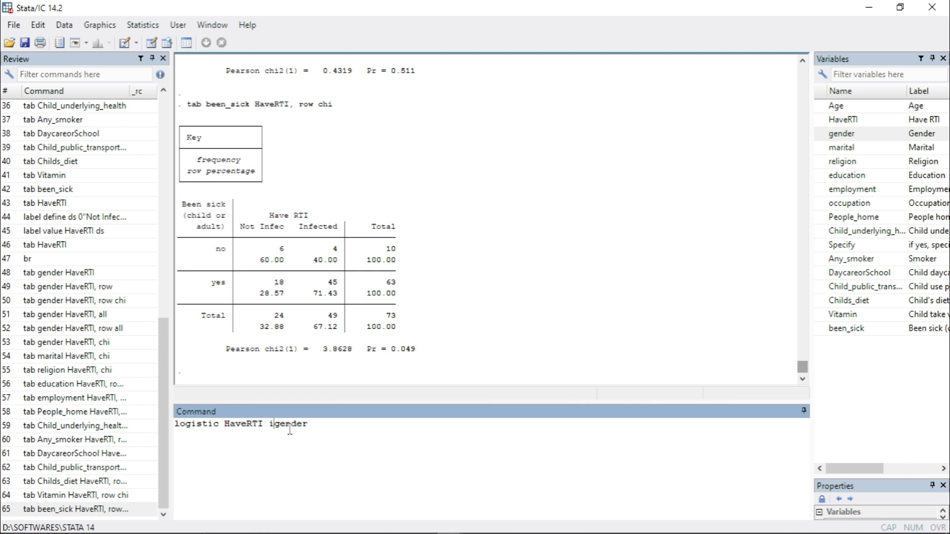
{"action": "type", "text": "i."}
Check the outcome, predictor and i. prefix in the command, run the logistic regression, and read the odds ratio for Male
{"action": "left_click", "coordinate": [267, 426]}
{"action": "left_click_drag", "start_coordinate": [264, 426], "coordinate": [224, 425]}
{"action": "left_click_drag", "start_coordinate": [320, 424], "coordinate": [280, 425]}
{"action": "key", "text": "End"}
{"action": "left_click_drag", "start_coordinate": [281, 426], "coordinate": [269, 426]}
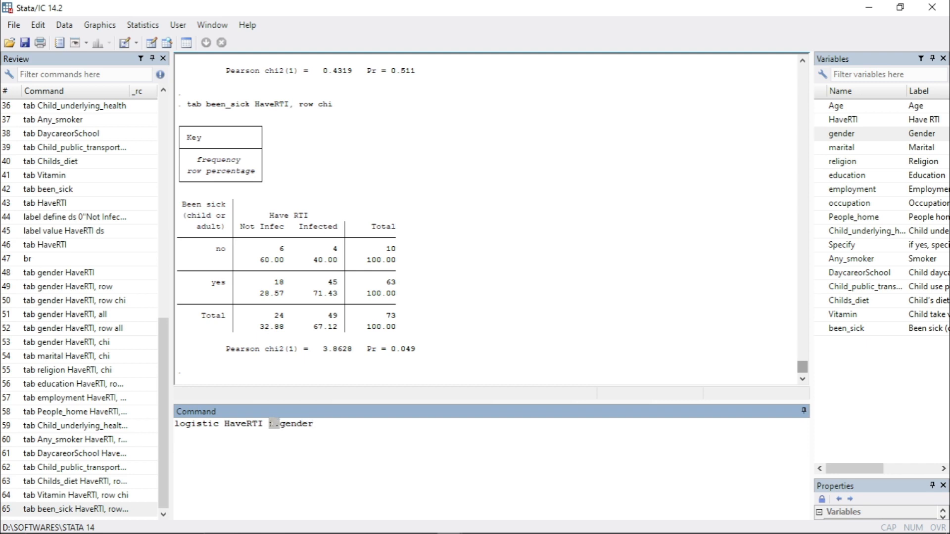
{"action": "left_click", "coordinate": [279, 426]}
{"action": "key", "text": "End"}
{"action": "key", "text": "Return"}
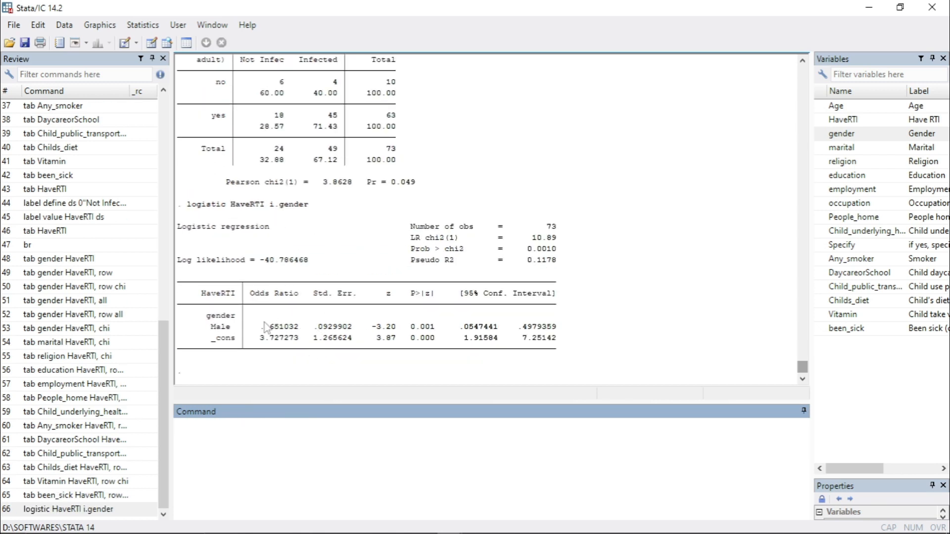
{"action": "left_click_drag", "start_coordinate": [251, 292], "coordinate": [246, 328]}
Reuse the last logistic command without the i. prefix and run it as logistic HaveRTI gender
{"action": "left_click", "coordinate": [89, 509]}
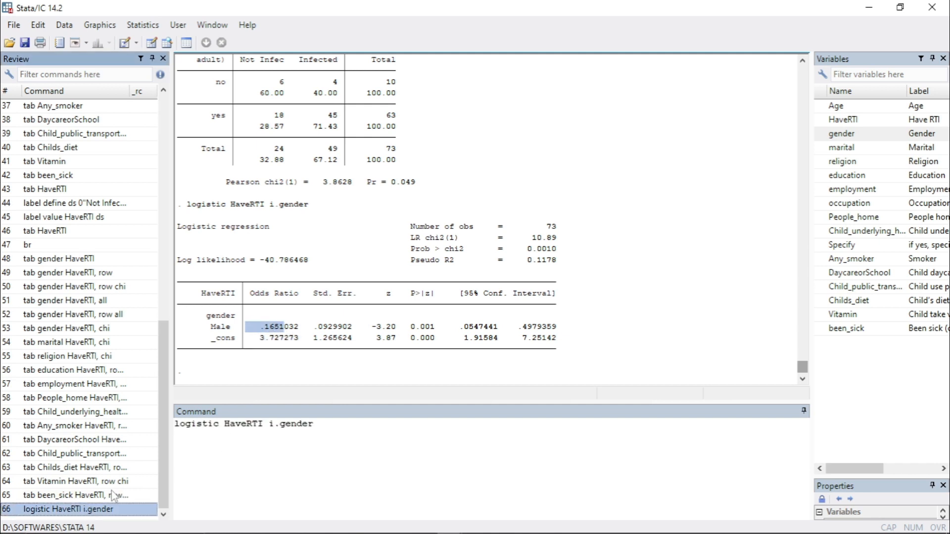
{"action": "left_click", "coordinate": [279, 424]}
{"action": "key", "text": "BackSpace"}
{"action": "key", "text": "BackSpace"}
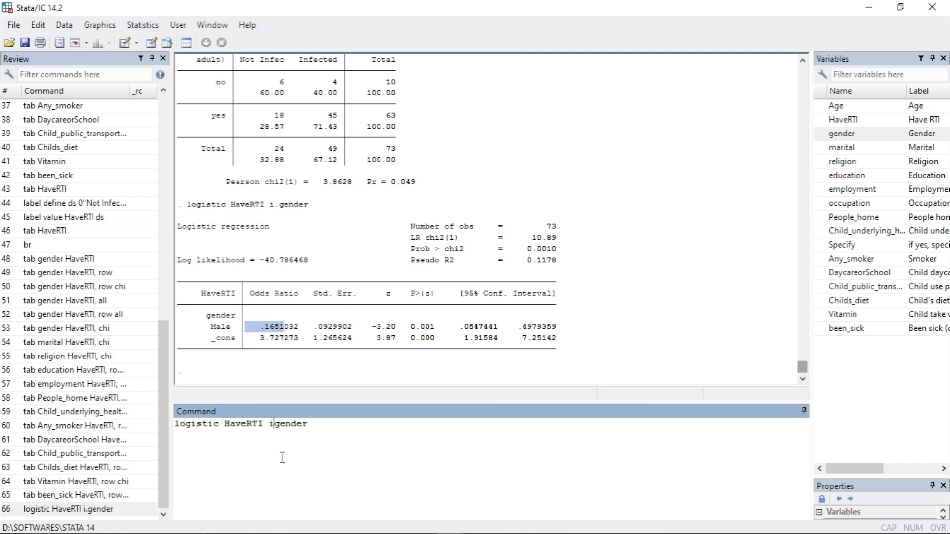
{"action": "key", "text": "Return"}
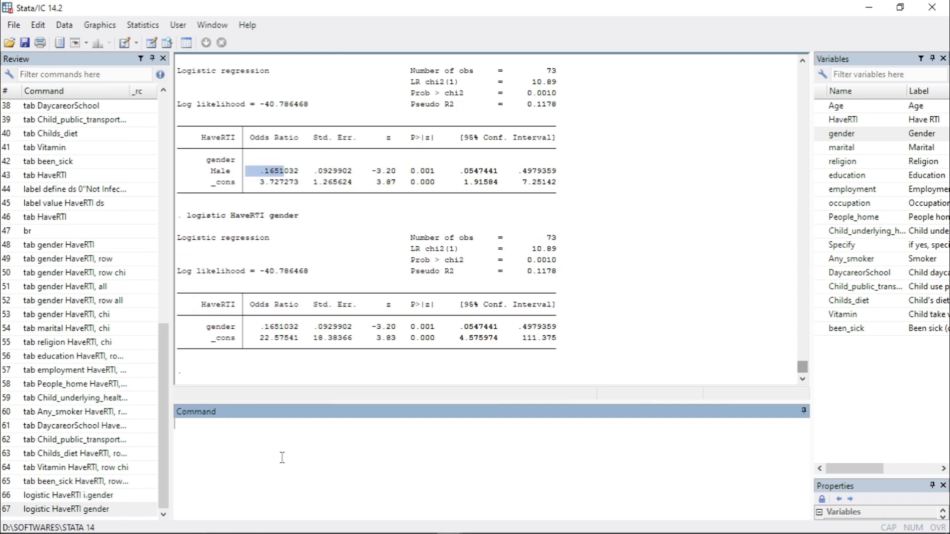
Compare the Male and _cons rows of the i.gender regression with the output of the plain gender regression
{"action": "scroll", "coordinate": [324, 329], "scroll_direction": "up", "scroll_amount": 4}
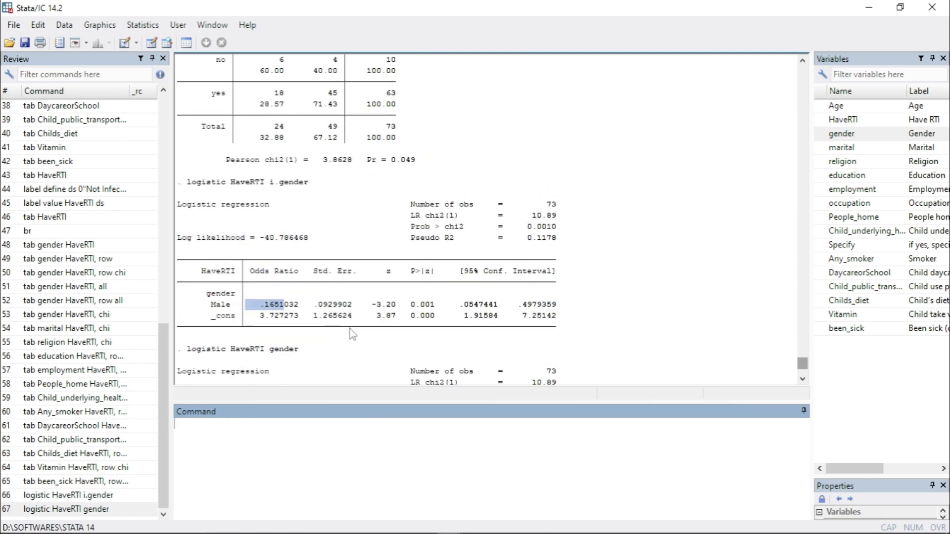
{"action": "scroll", "coordinate": [352, 334], "scroll_direction": "down", "scroll_amount": 3}
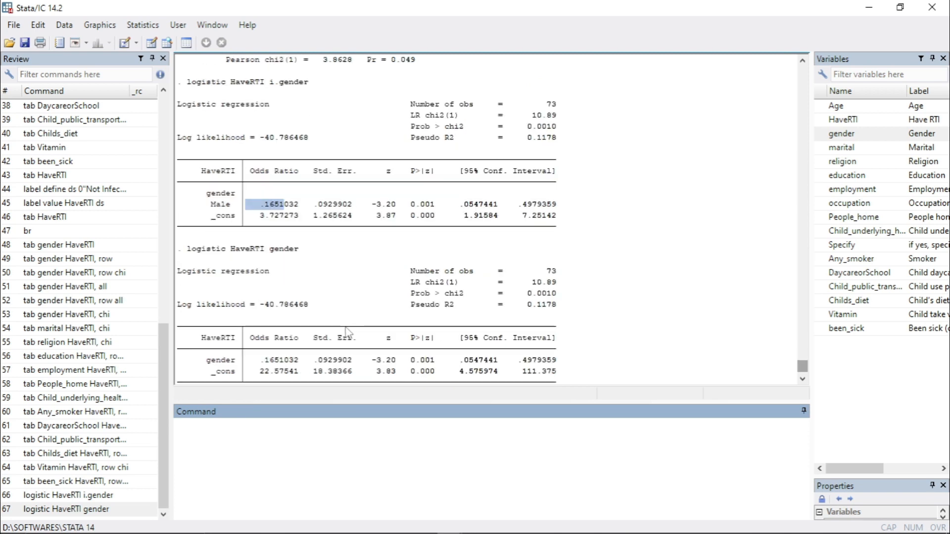
{"action": "left_click", "coordinate": [357, 277]}
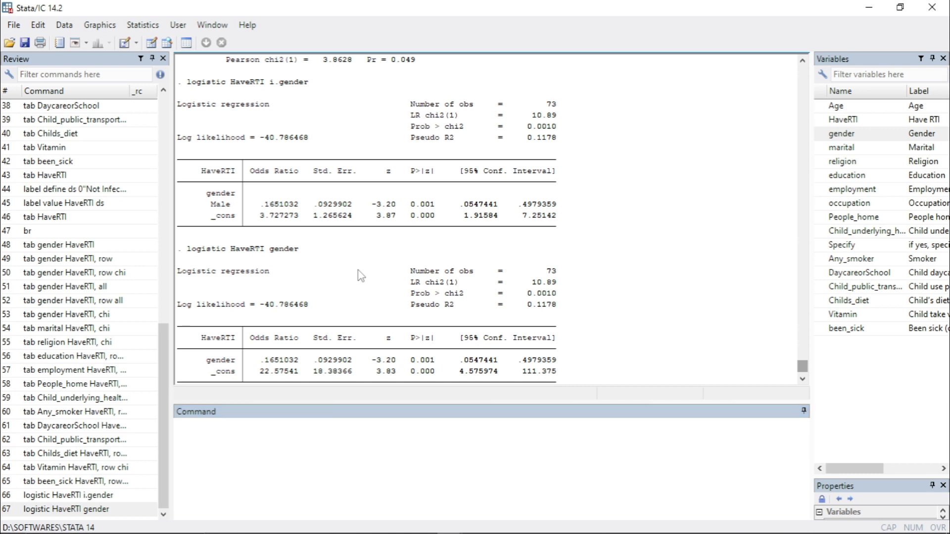
{"action": "left_click_drag", "start_coordinate": [260, 216], "coordinate": [569, 220]}
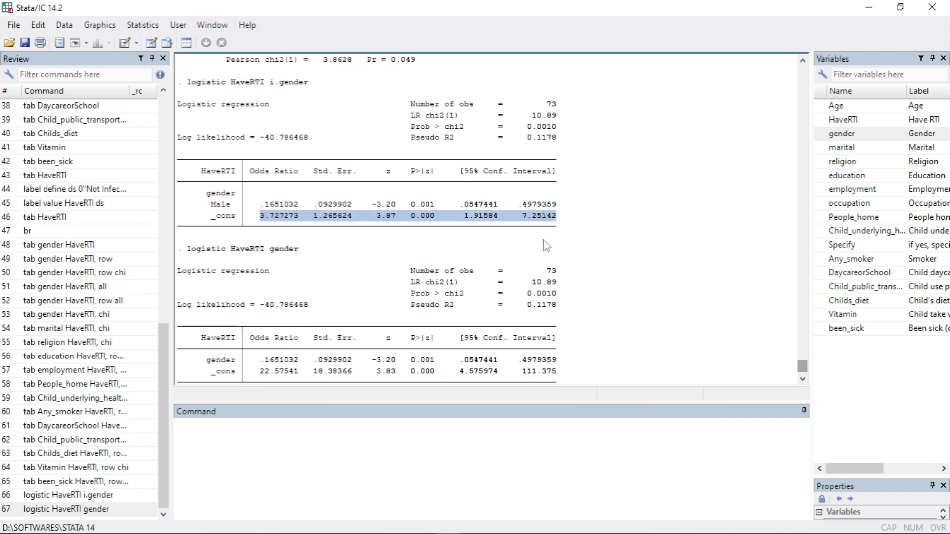
{"action": "left_click_drag", "start_coordinate": [212, 204], "coordinate": [566, 207]}
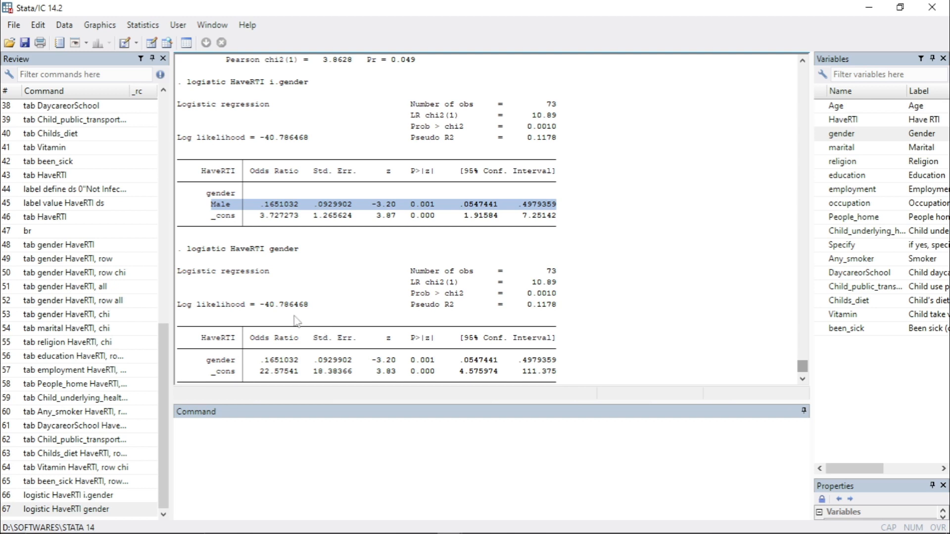
{"action": "left_click_drag", "start_coordinate": [306, 284], "coordinate": [304, 273]}
{"action": "left_click", "coordinate": [221, 207]}
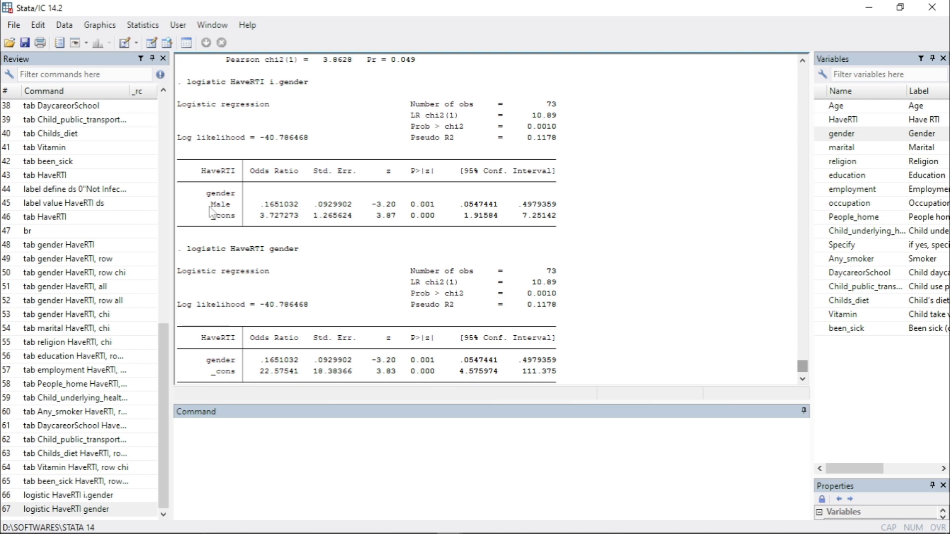
Examine the odds ratio and p-value for Male in the logistic HaveRTI i.gender results
{"action": "left_click_drag", "start_coordinate": [212, 208], "coordinate": [304, 210]}
{"action": "scroll", "coordinate": [348, 224], "scroll_direction": "up", "scroll_amount": 1}
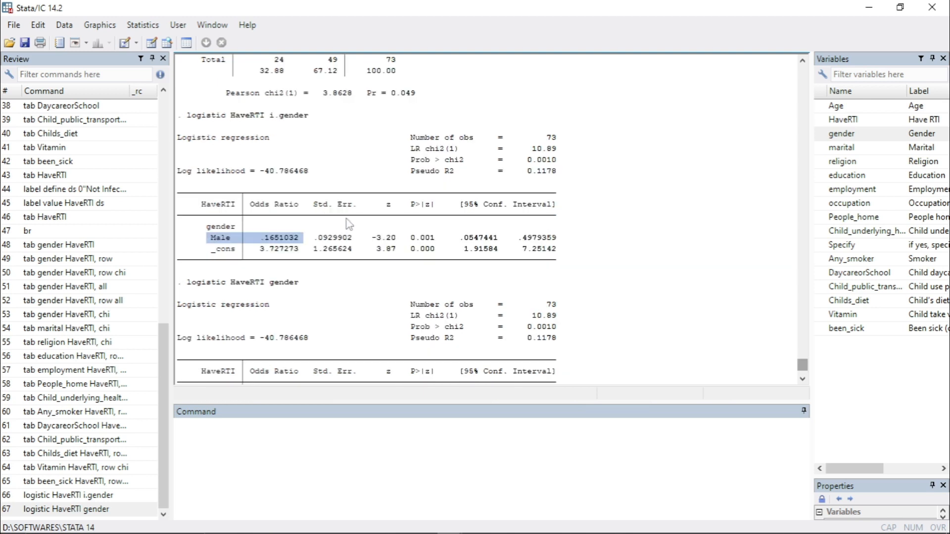
{"action": "left_click", "coordinate": [263, 243]}
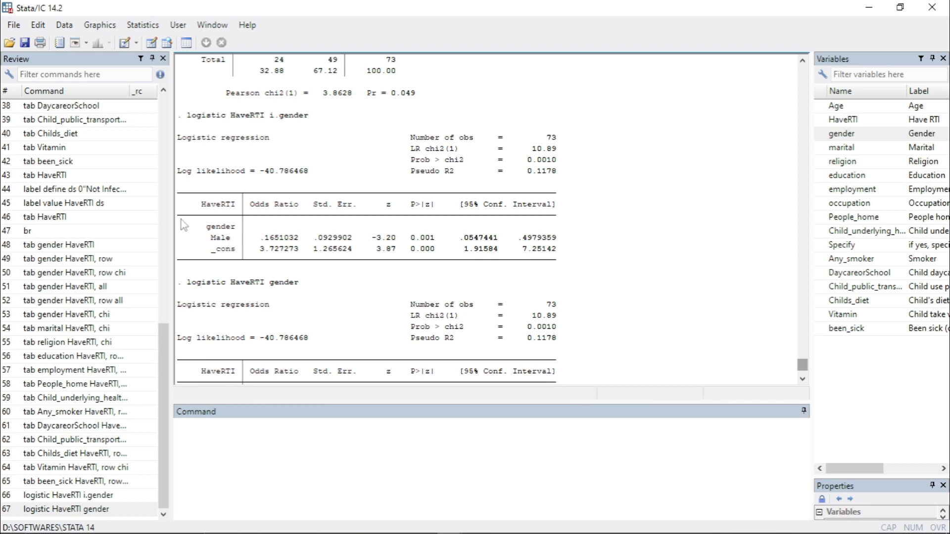
{"action": "left_click_drag", "start_coordinate": [260, 238], "coordinate": [280, 245]}
{"action": "left_click", "coordinate": [252, 242]}
{"action": "left_click_drag", "start_coordinate": [256, 238], "coordinate": [306, 242]}
{"action": "left_click", "coordinate": [299, 240]}
{"action": "left_click_drag", "start_coordinate": [208, 240], "coordinate": [311, 242]}
{"action": "left_click", "coordinate": [259, 240]}
{"action": "left_click_drag", "start_coordinate": [407, 238], "coordinate": [450, 245]}
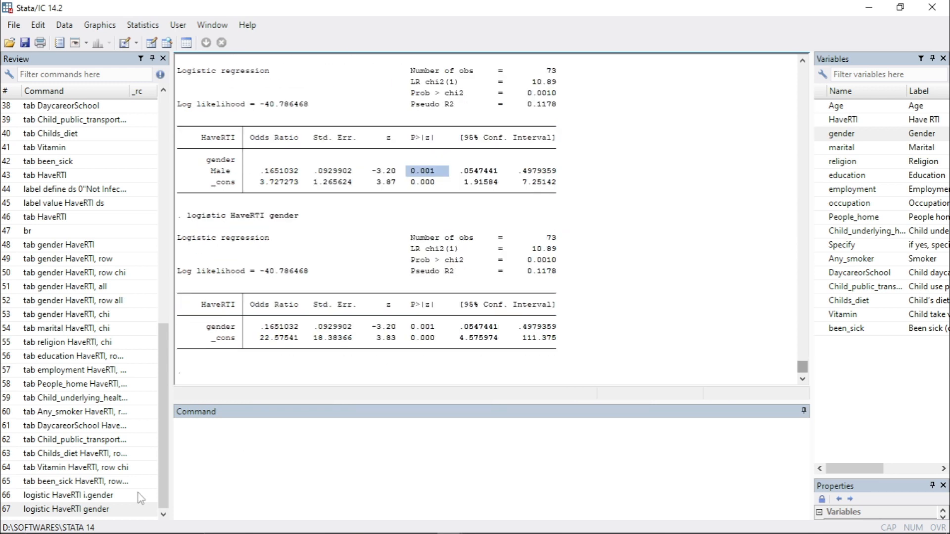
Recall the logistic HaveRTI gender command for editing and examine the gender row of its regression output
{"action": "left_click", "coordinate": [89, 509]}
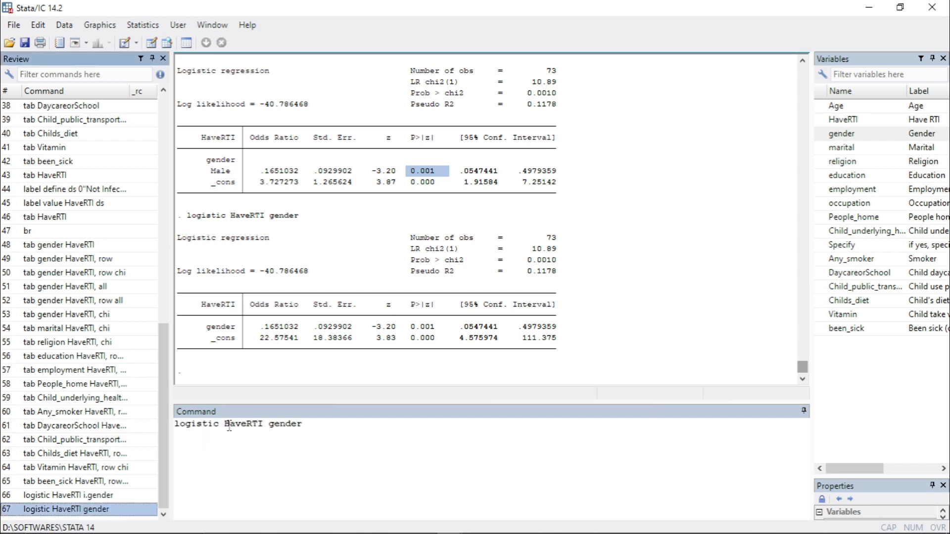
{"action": "double_click", "coordinate": [244, 425]}
{"action": "left_click", "coordinate": [271, 426]}
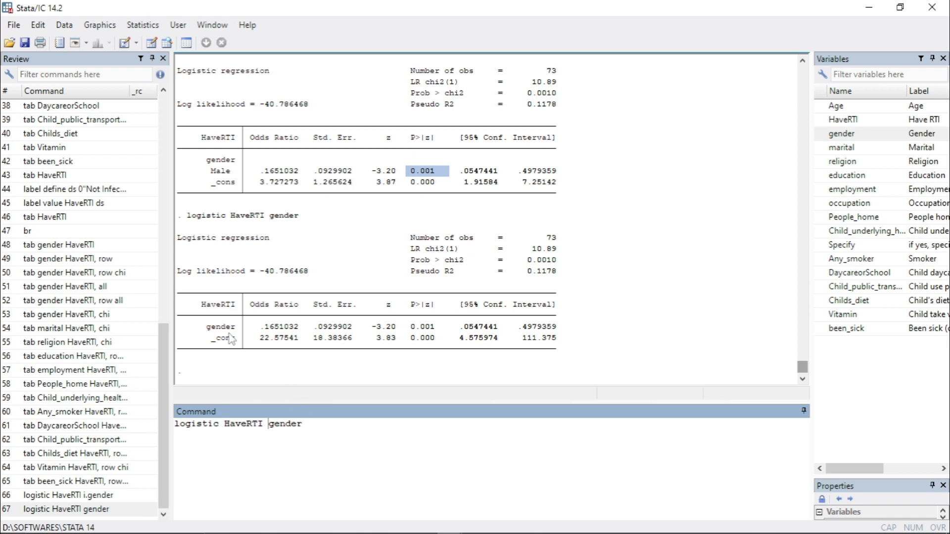
{"action": "left_click_drag", "start_coordinate": [206, 327], "coordinate": [570, 325]}
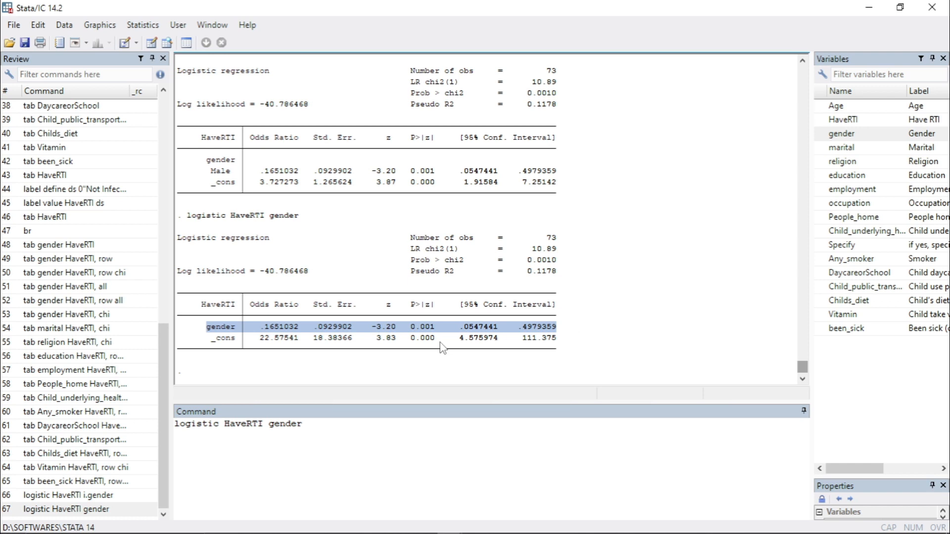
{"action": "left_click", "coordinate": [347, 439]}
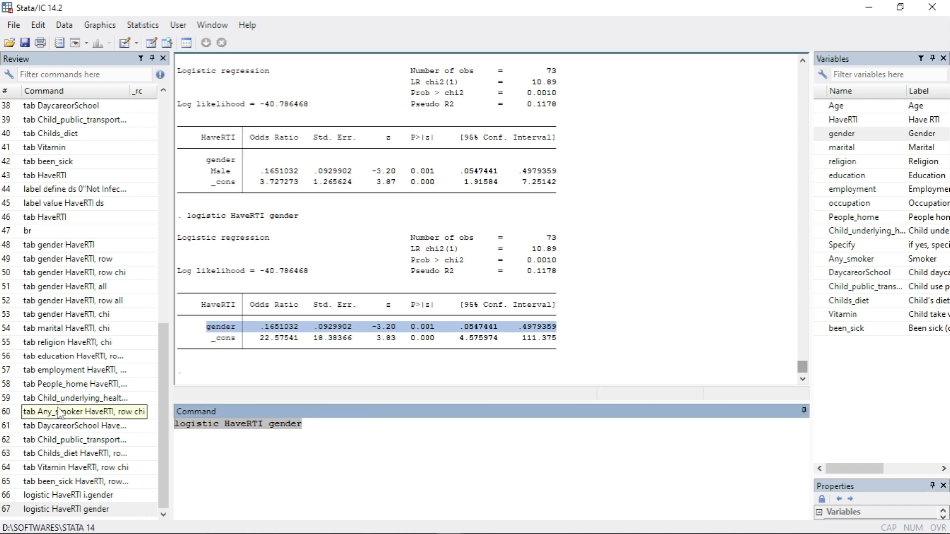
Replace the recalled command with the start of a new logistic command
{"action": "type", "text": "logist"}
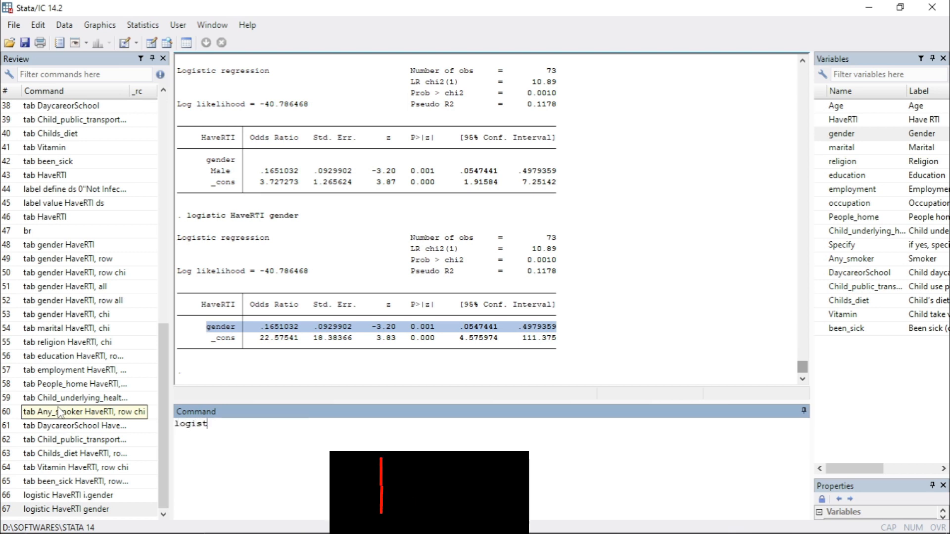
{"action": "type", "text": "ic"}
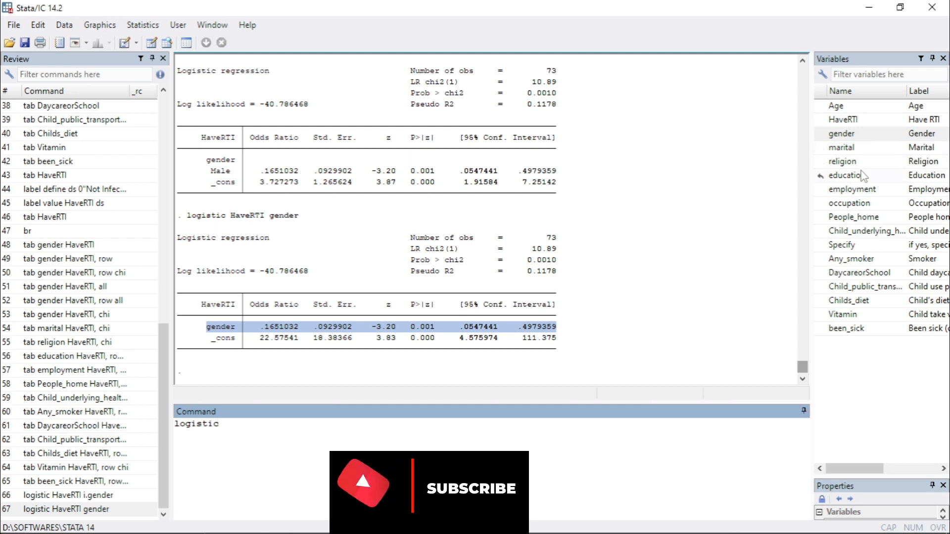
{"action": "left_click", "coordinate": [820, 176]}
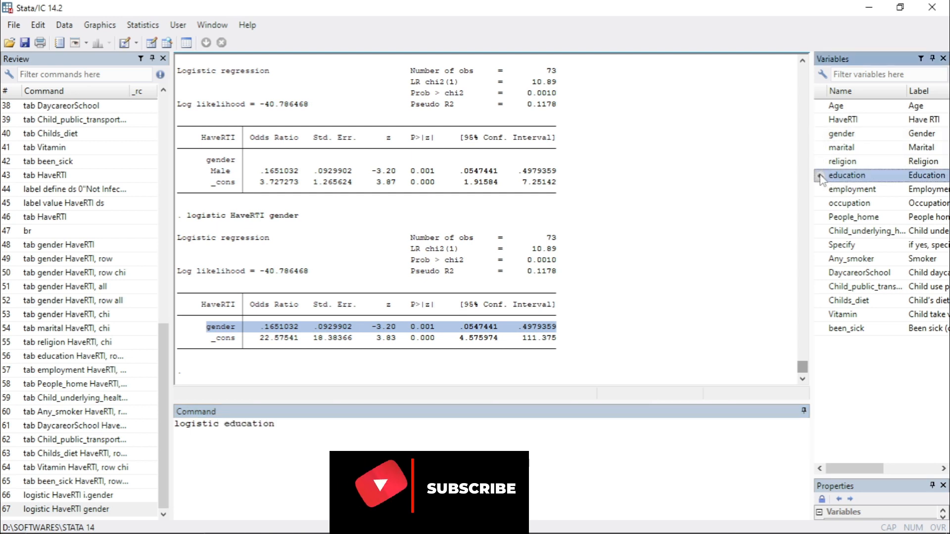
{"action": "left_click", "coordinate": [820, 120]}
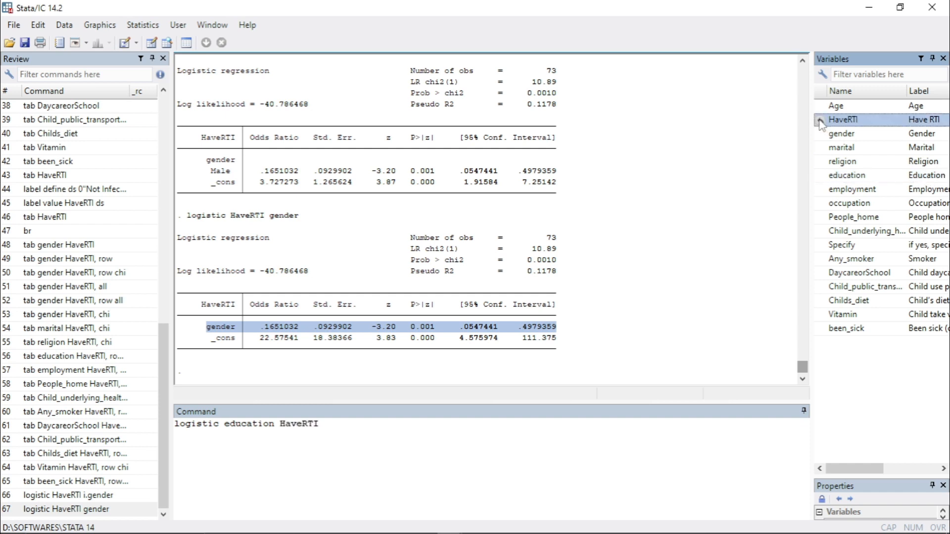
{"action": "left_click_drag", "start_coordinate": [276, 429], "coordinate": [225, 424]}
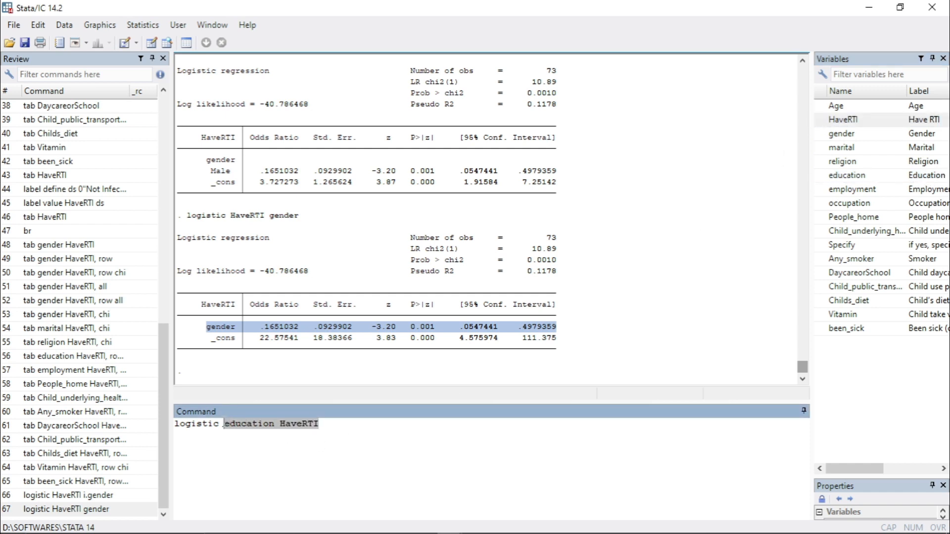
{"action": "left_click", "coordinate": [335, 433]}
{"action": "left_click_drag", "start_coordinate": [336, 433], "coordinate": [247, 429]}
{"action": "key", "text": "BackSpace"}
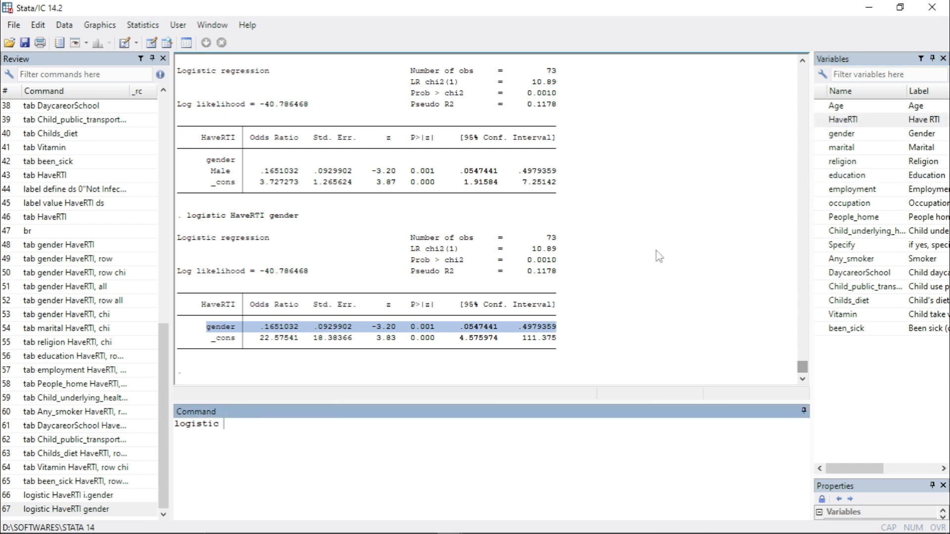
Complete the command with HaveRTI as outcome and education as i. predictor, and run logistic HaveRTI i.education
{"action": "left_click", "coordinate": [820, 120]}
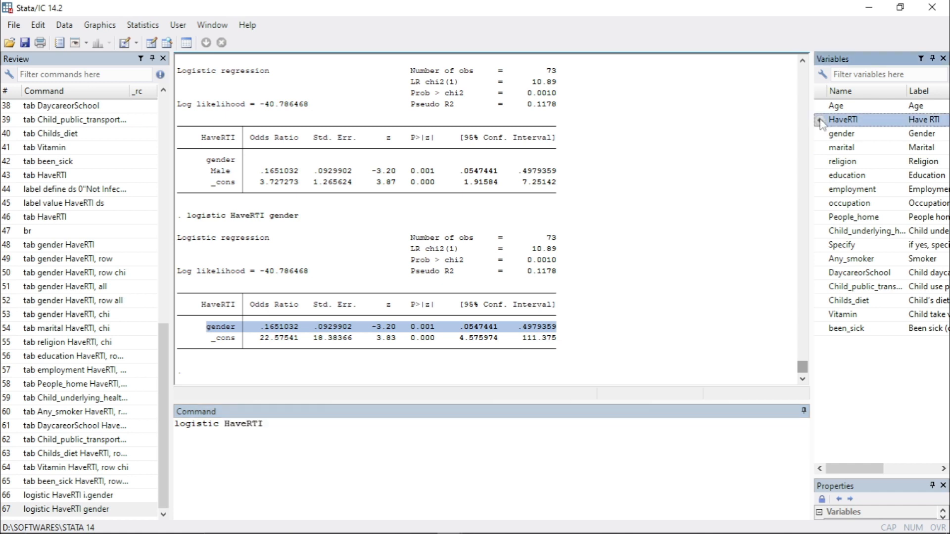
{"action": "left_click", "coordinate": [820, 177]}
{"action": "left_click", "coordinate": [285, 425]}
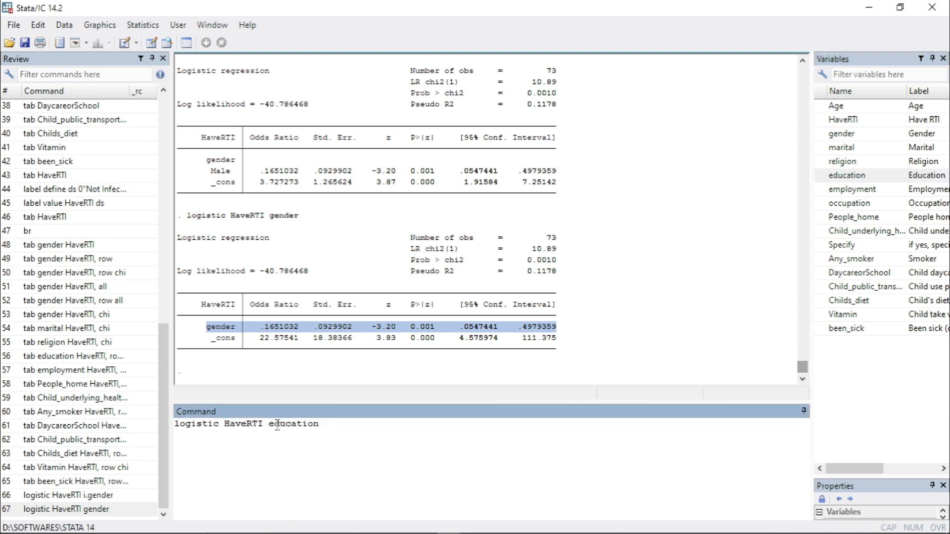
{"action": "left_click", "coordinate": [278, 426]}
{"action": "type", "text": "i."}
{"action": "key", "text": "Return"}
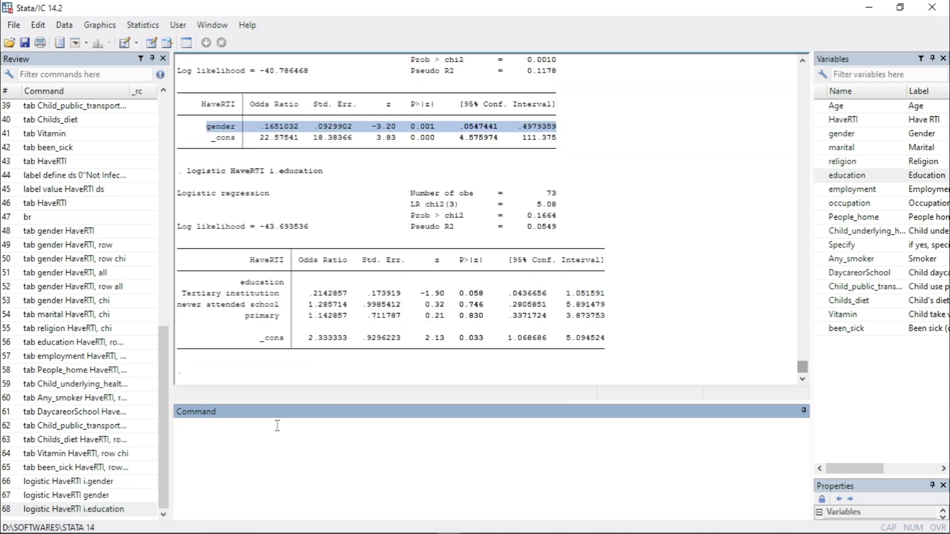
Recall the logistic HaveRTI i.education command and examine the odds ratios of the Tertiary institution, never attended school and primary rows
{"action": "left_click", "coordinate": [114, 511]}
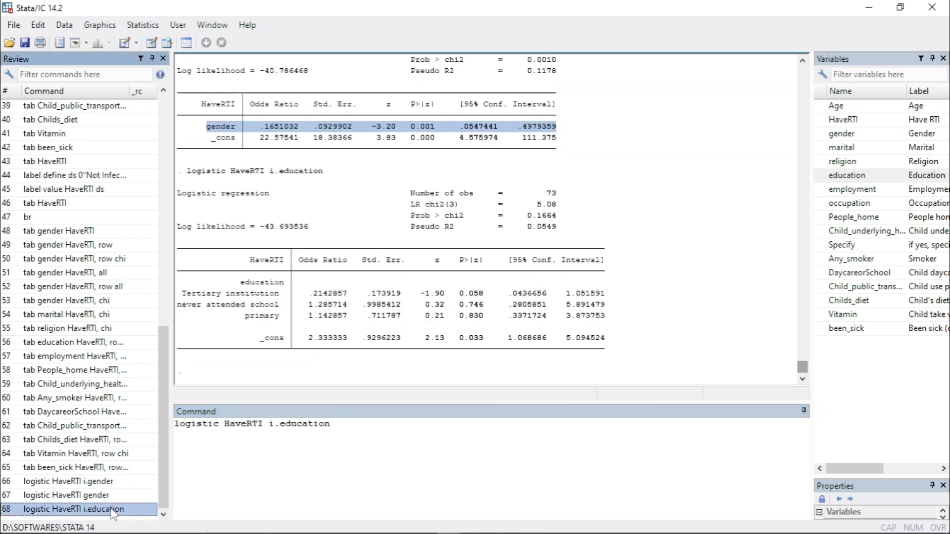
{"action": "left_click", "coordinate": [275, 425]}
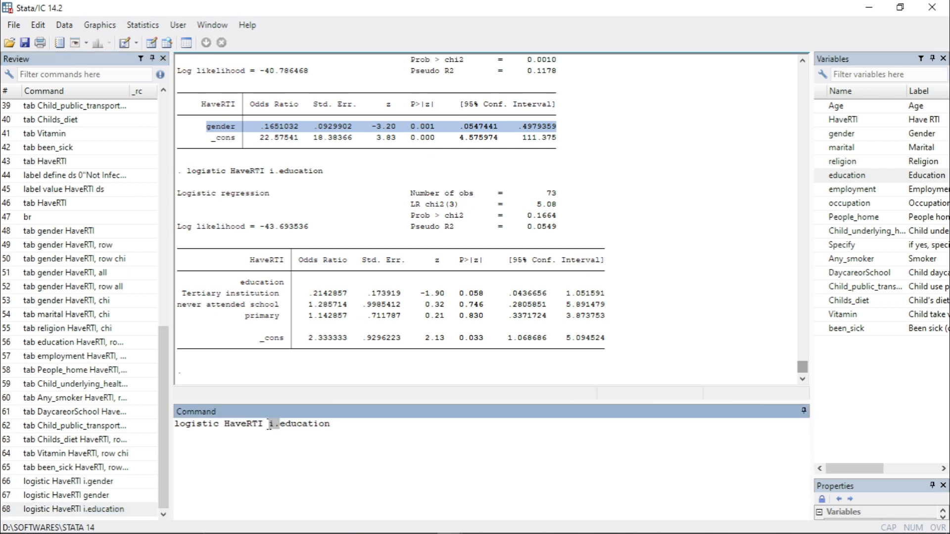
{"action": "left_click", "coordinate": [339, 329]}
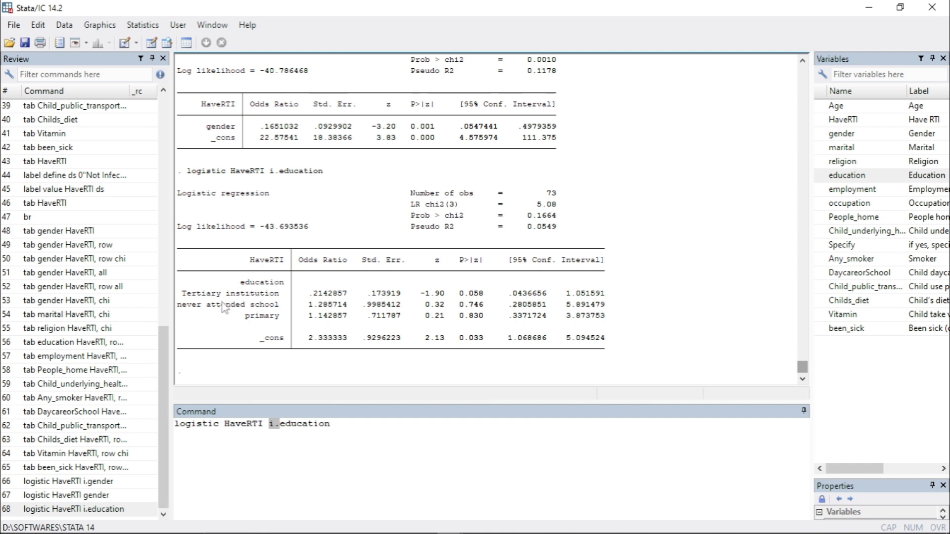
{"action": "double_click", "coordinate": [259, 317]}
{"action": "left_click_drag", "start_coordinate": [208, 305], "coordinate": [234, 297]}
{"action": "left_click", "coordinate": [266, 284]}
{"action": "left_click_drag", "start_coordinate": [183, 293], "coordinate": [383, 297]}
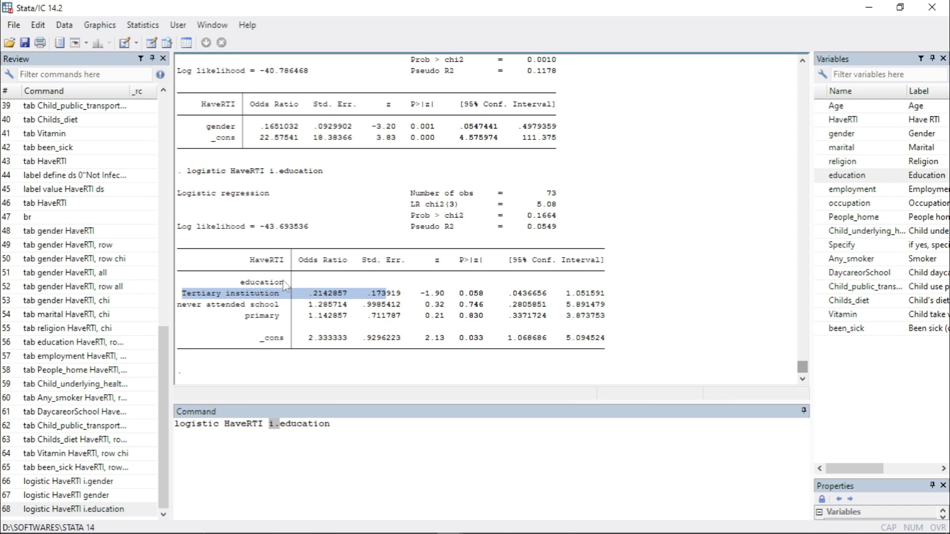
{"action": "left_click", "coordinate": [286, 306]}
{"action": "left_click_drag", "start_coordinate": [242, 317], "coordinate": [360, 322]}
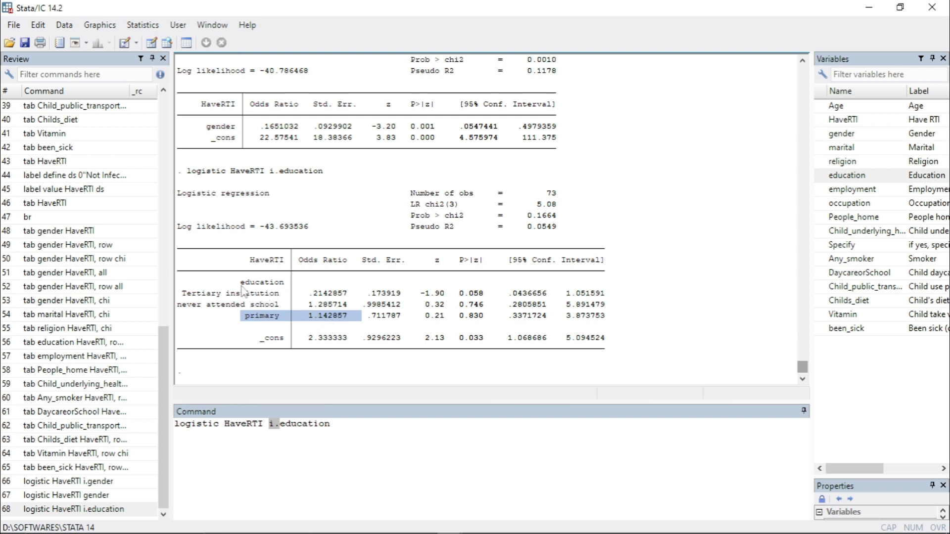
Remove the i. prefix, run logistic HaveRTI education, and highlight the education row of its output
{"action": "left_click", "coordinate": [282, 424]}
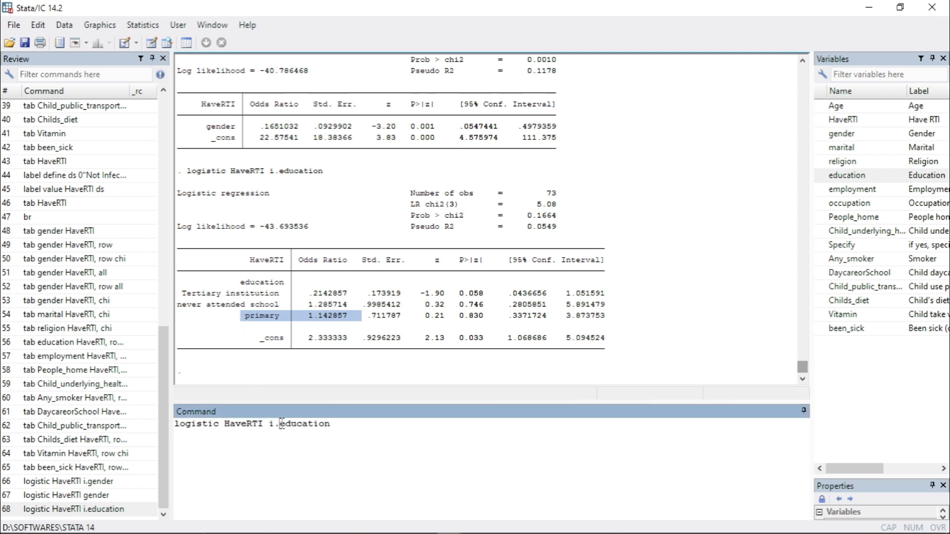
{"action": "key", "text": "BackSpace"}
{"action": "key", "text": "BackSpace"}
{"action": "key", "text": "Return"}
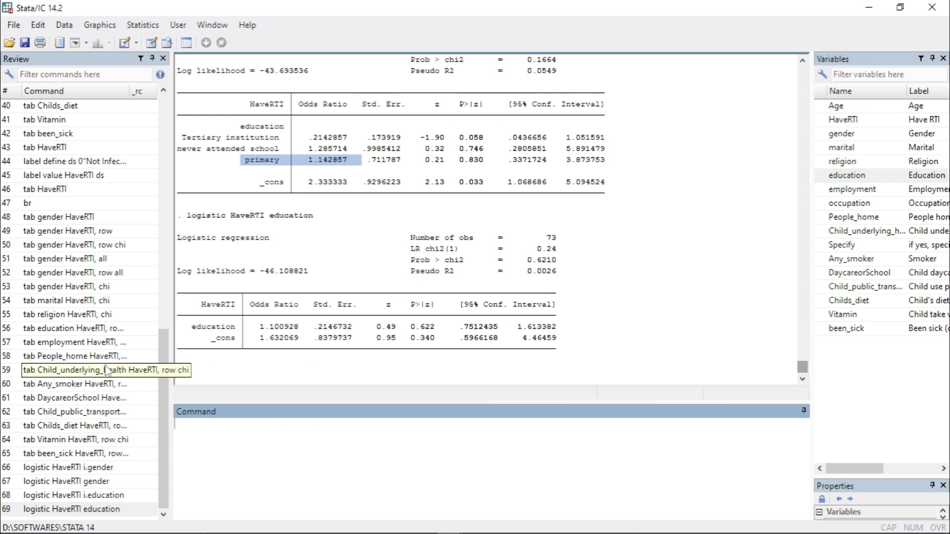
{"action": "left_click_drag", "start_coordinate": [191, 328], "coordinate": [589, 337]}
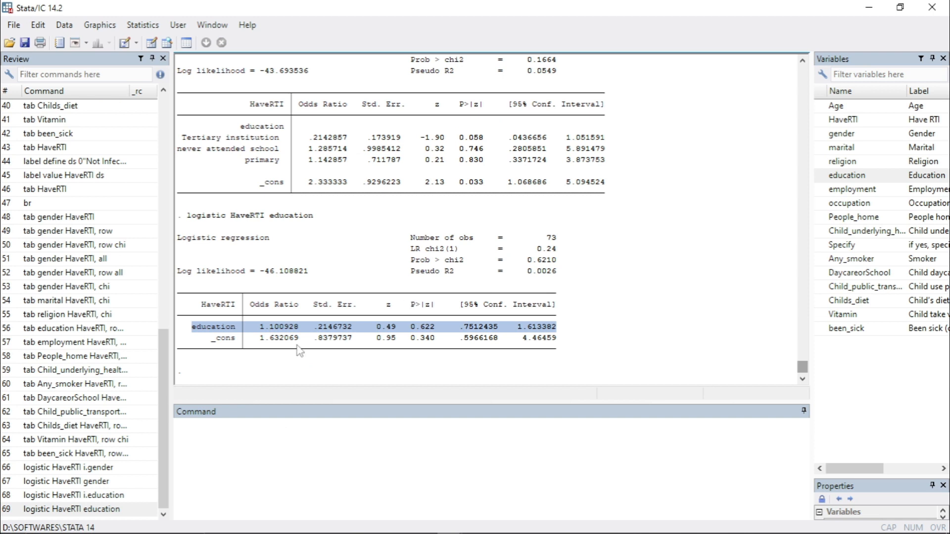
{"action": "left_click", "coordinate": [93, 497]}
{"action": "left_click", "coordinate": [268, 444]}
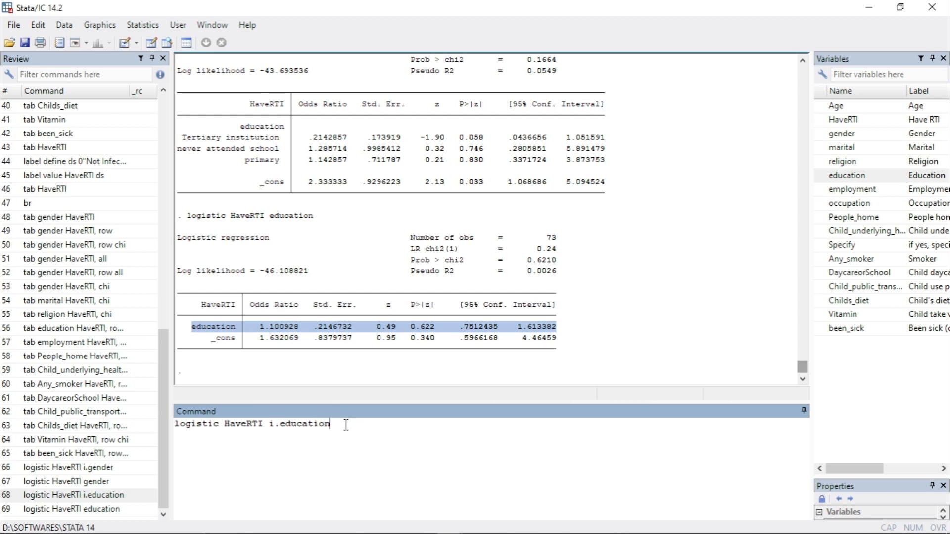
{"action": "left_click_drag", "start_coordinate": [346, 425], "coordinate": [290, 425]}
{"action": "left_click", "coordinate": [273, 425]}
{"action": "key", "text": "BackSpace"}
{"action": "key", "text": "BackSpace"}
{"action": "key", "text": "BackSpace"}
{"action": "key", "text": "BackSpace"}
{"action": "key", "text": "BackSpace"}
{"action": "key", "text": "BackSpace"}
{"action": "key", "text": "BackSpace"}
{"action": "key", "text": "BackSpace"}
{"action": "key", "text": "BackSpace"}
{"action": "key", "text": "BackSpace"}
{"action": "key", "text": "BackSpace"}
{"action": "key", "text": "BackSpace"}
{"action": "key", "text": "BackSpace"}
{"action": "key", "text": "BackSpace"}
{"action": "key", "text": "BackSpace"}
{"action": "key", "text": "BackSpace"}
{"action": "key", "text": "BackSpace"}
{"action": "key", "text": "BackSpace"}
{"action": "key", "text": "BackSpace"}
{"action": "key", "text": "BackSpace"}
{"action": "type", "text": "t"}
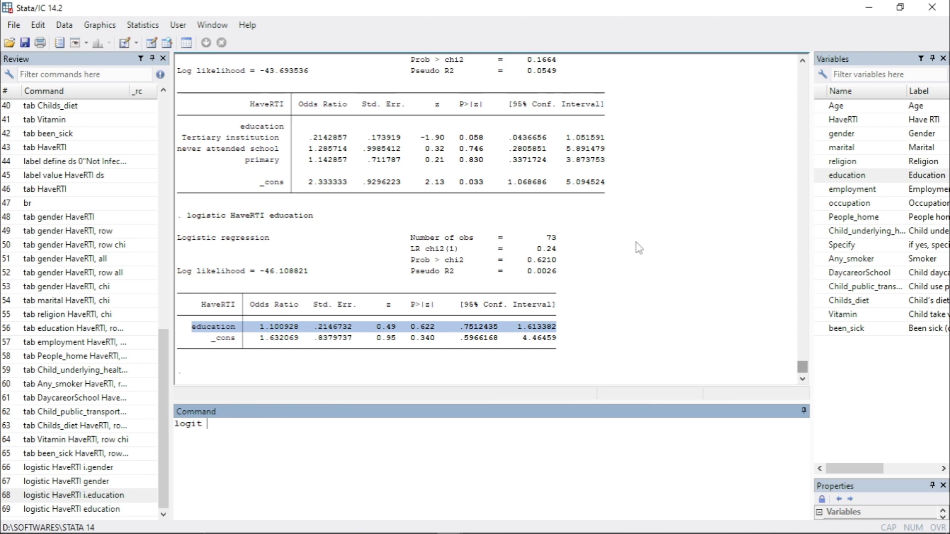
{"action": "mouse_move", "coordinate": [830, 127]}
{"action": "left_click", "coordinate": [820, 120]}
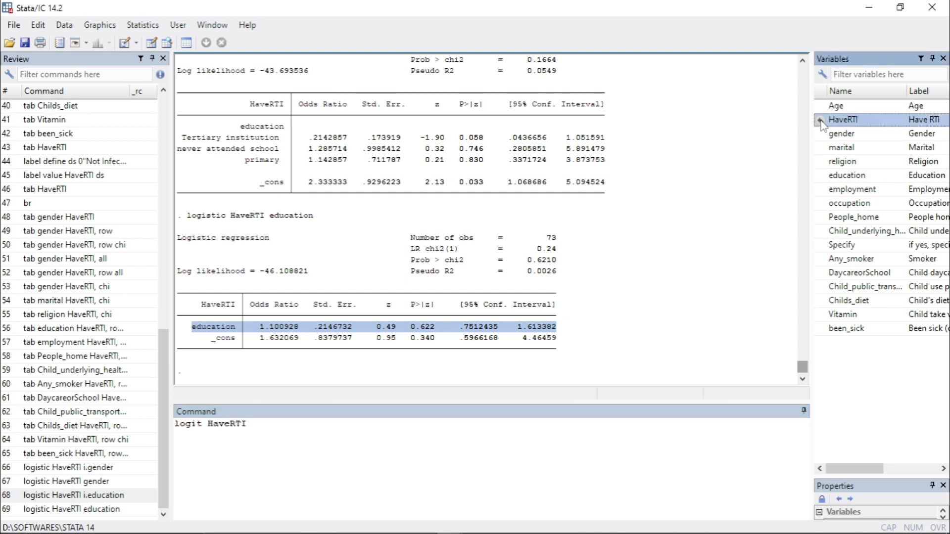
{"action": "left_click", "coordinate": [825, 190]}
{"action": "left_click", "coordinate": [410, 438]}
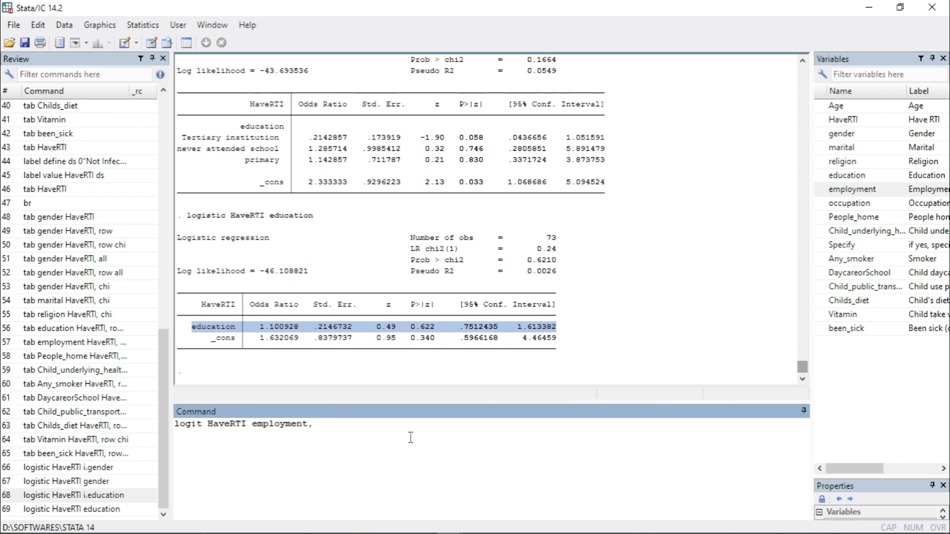
{"action": "key", "text": "BackSpace"}
{"action": "key", "text": "BackSpace"}
{"action": "key", "text": "BackSpace"}
{"action": "key", "text": "BackSpace"}
{"action": "key", "text": "BackSpace"}
{"action": "key", "text": "BackSpace"}
{"action": "key", "text": "BackSpace"}
{"action": "key", "text": "BackSpace"}
{"action": "key", "text": "BackSpace"}
{"action": "key", "text": "BackSpace"}
{"action": "key", "text": "BackSpace"}
{"action": "key", "text": "BackSpace"}
{"action": "key", "text": "BackSpace"}
{"action": "key", "text": "BackSpace"}
{"action": "key", "text": "BackSpace"}
{"action": "key", "text": "BackSpace"}
{"action": "key", "text": "BackSpace"}
{"action": "key", "text": "BackSpace"}
{"action": "key", "text": "BackSpace"}
{"action": "key", "text": "BackSpace"}
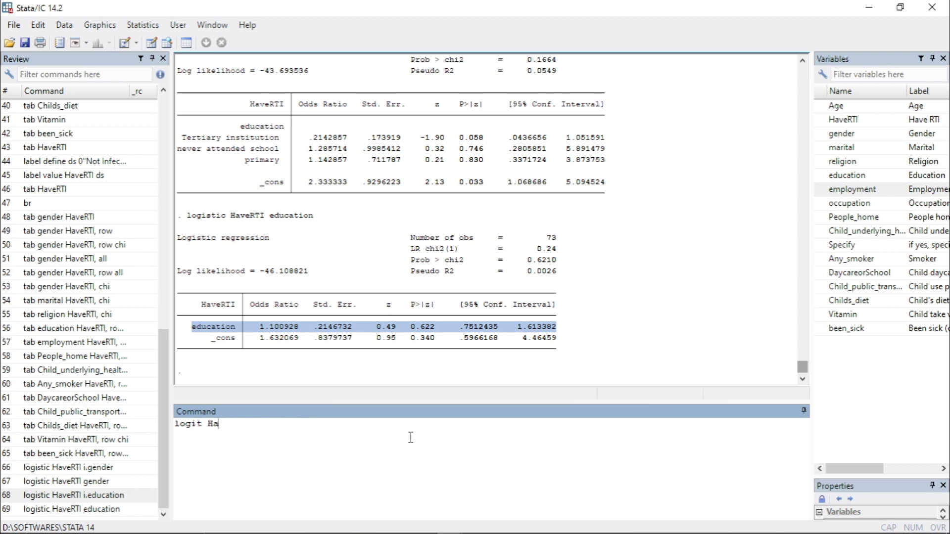
Look up the help for the logit command, highlight the or option for reporting odds ratios, and close the help
{"action": "type", "text": "t help"}
{"action": "key", "text": "Return"}
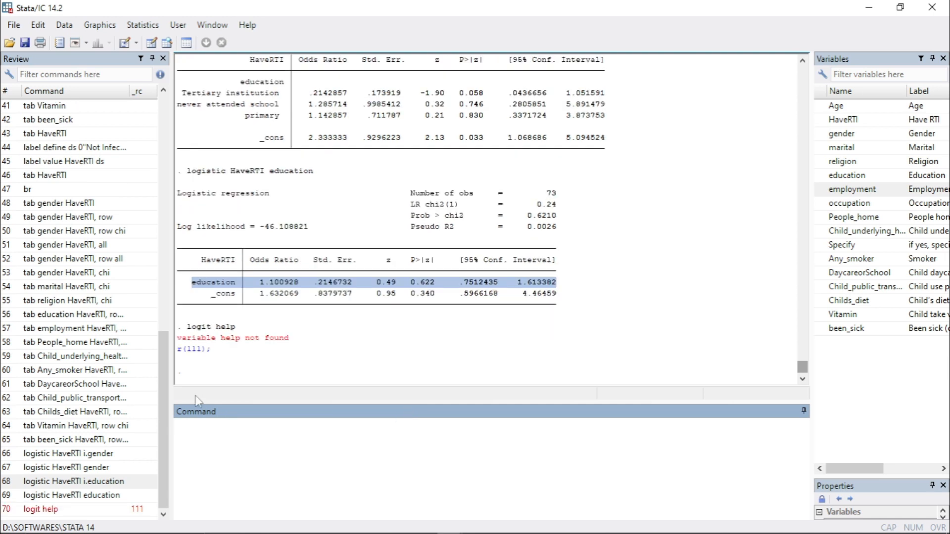
{"action": "type", "text": "help logit"}
{"action": "key", "text": "Return"}
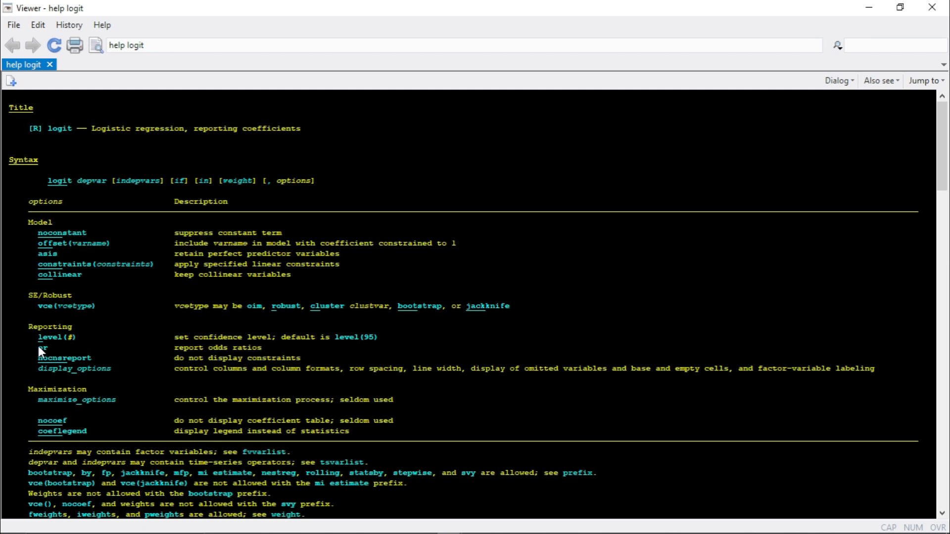
{"action": "left_click_drag", "start_coordinate": [39, 348], "coordinate": [275, 348]}
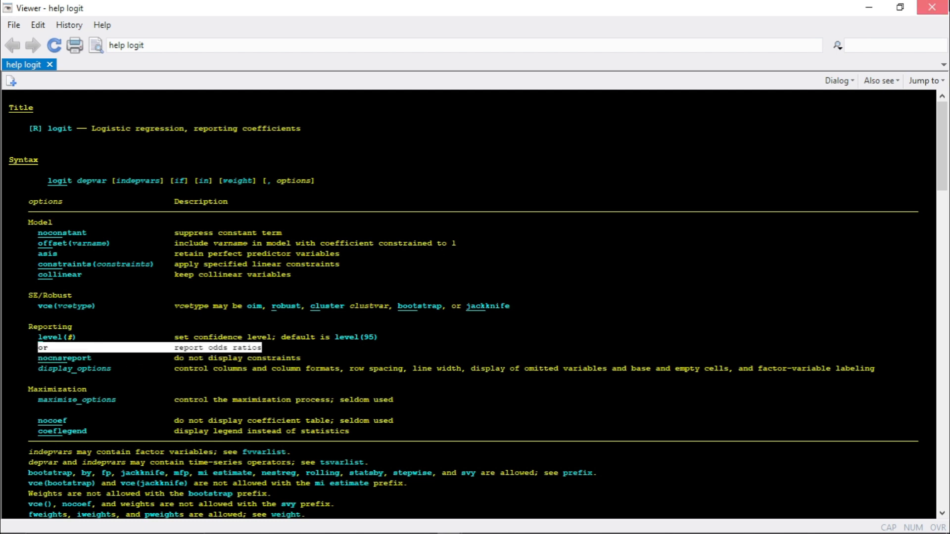
{"action": "left_click", "coordinate": [932, 7]}
Run a logit regression of HaveRTI on education reporting odds ratios: logit HaveRTI education, or
{"action": "type", "text": "log"}
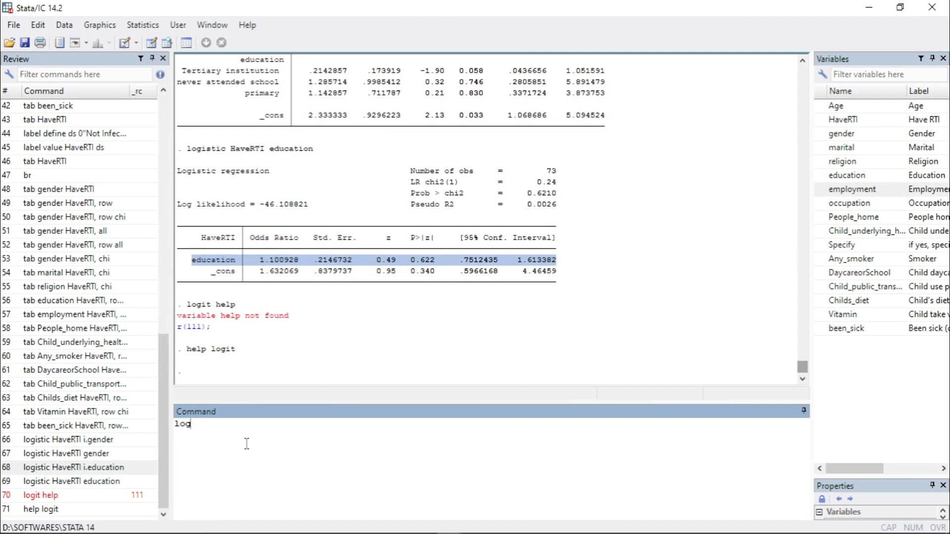
{"action": "type", "text": "it"}
{"action": "left_click", "coordinate": [824, 122]}
{"action": "double_click", "coordinate": [824, 123]}
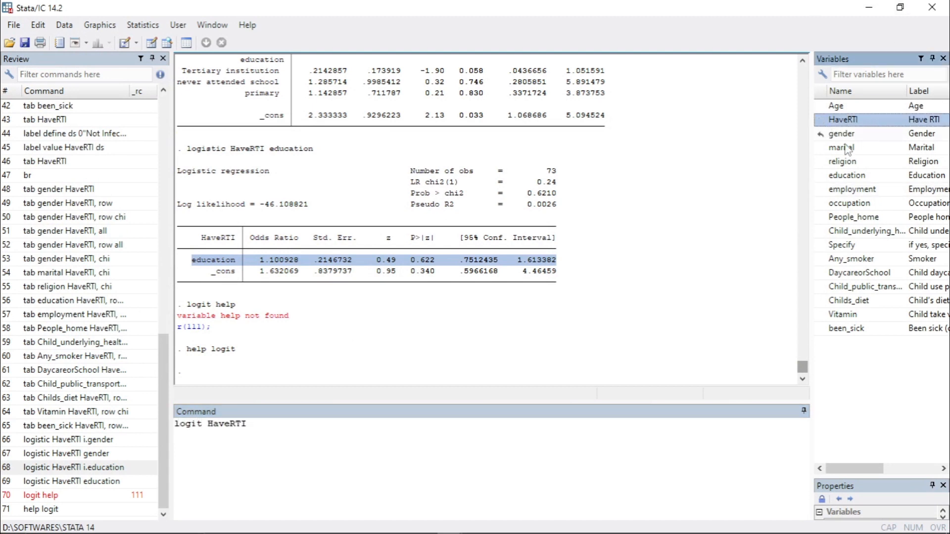
{"action": "double_click", "coordinate": [824, 177]}
{"action": "left_click", "coordinate": [304, 424]}
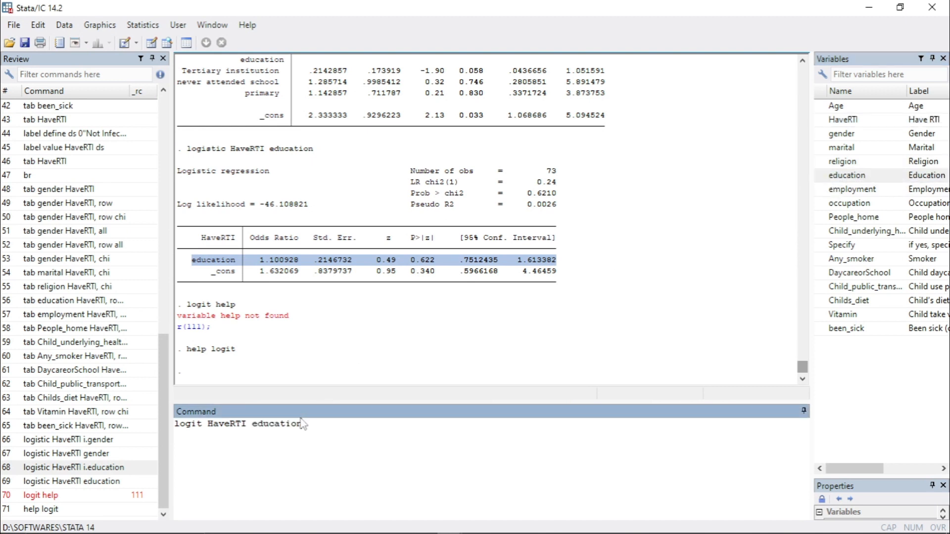
{"action": "type", "text": ", or"}
{"action": "key", "text": "Return"}
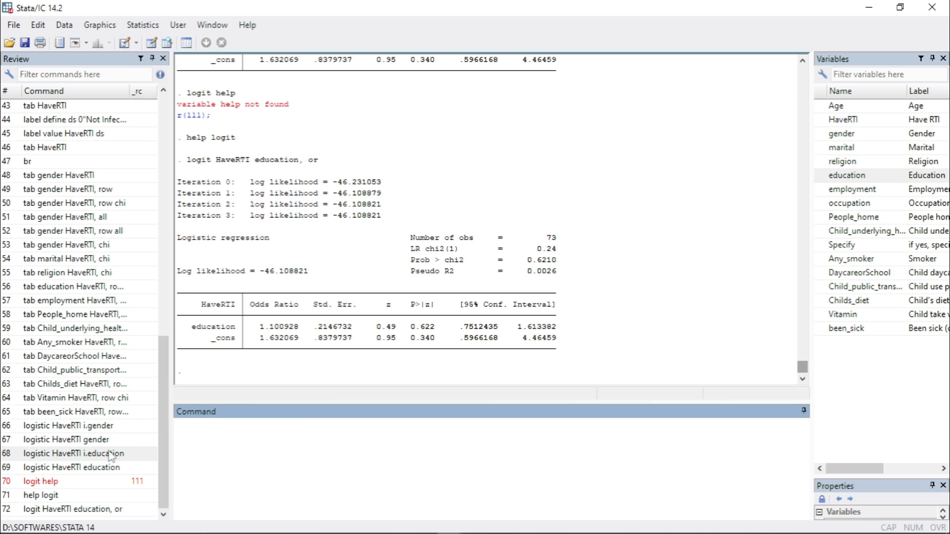
Recall the logit command with the or option, add the i. prefix to education, and run logit HaveRTI i.education, or
{"action": "left_click", "coordinate": [93, 455]}
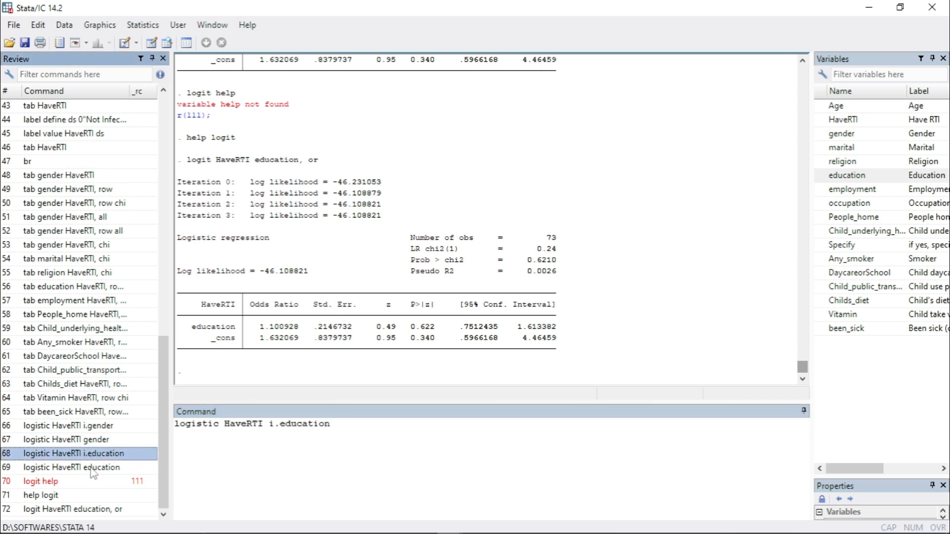
{"action": "left_click", "coordinate": [101, 469]}
{"action": "left_click", "coordinate": [64, 482]}
{"action": "left_click", "coordinate": [58, 509]}
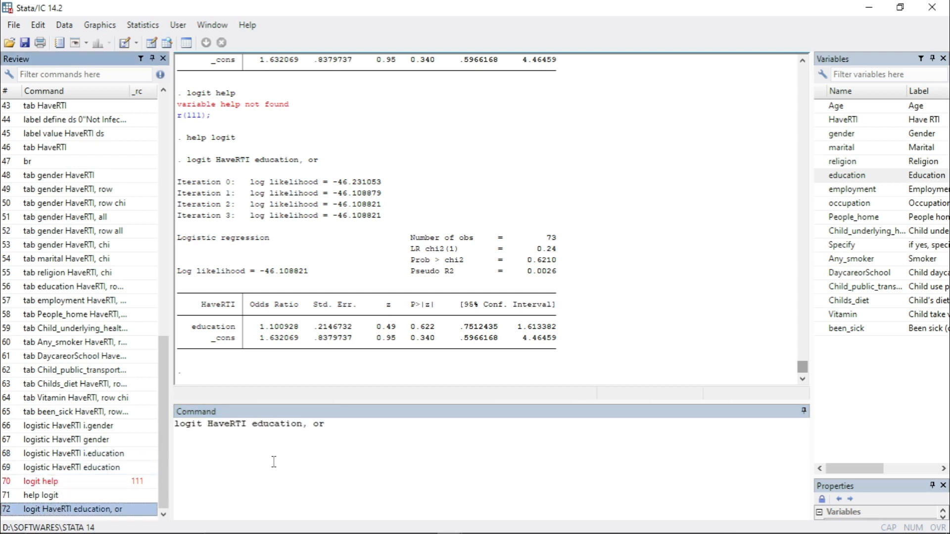
{"action": "left_click", "coordinate": [254, 425]}
{"action": "type", "text": "i."}
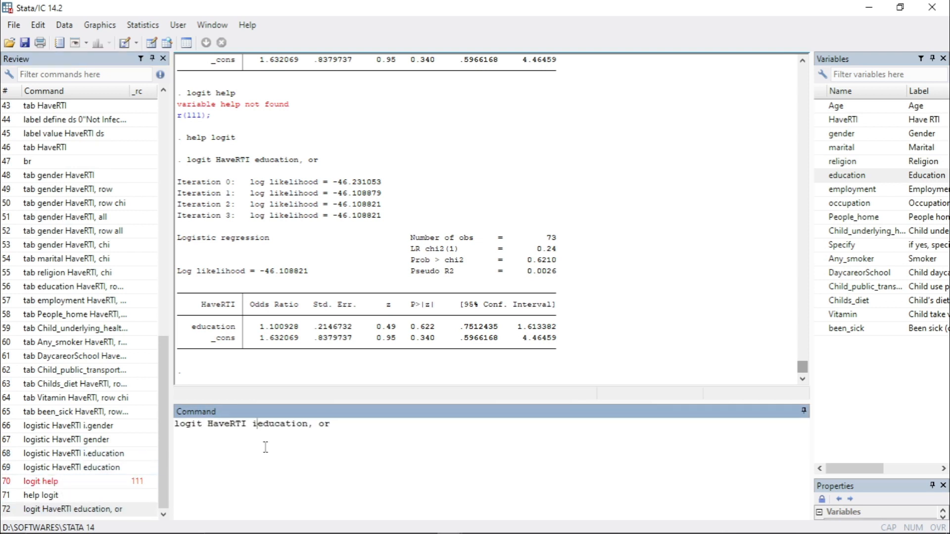
{"action": "key", "text": "Return"}
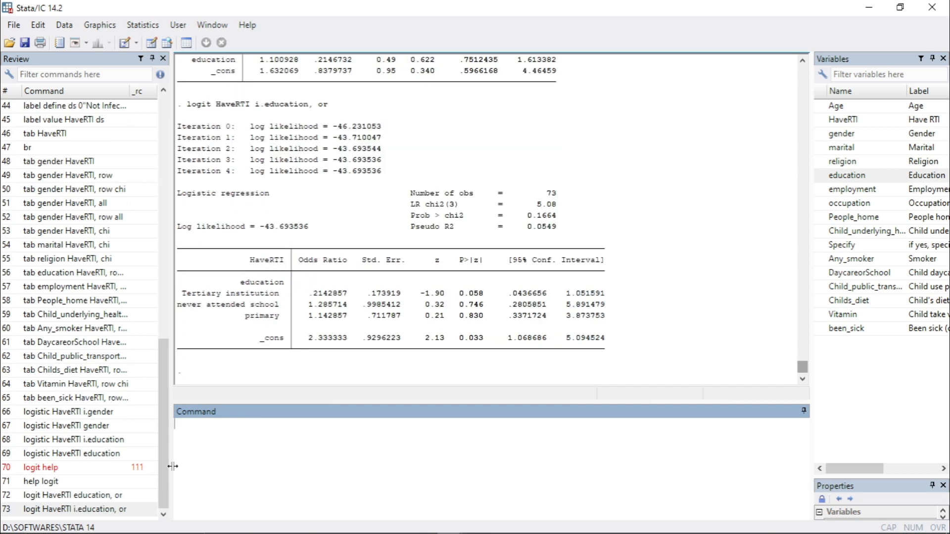
Recall the last logit command, remove its or option, and run logit HaveRTI i.education to report coefficients
{"action": "left_click", "coordinate": [105, 510]}
{"action": "left_click", "coordinate": [256, 424]}
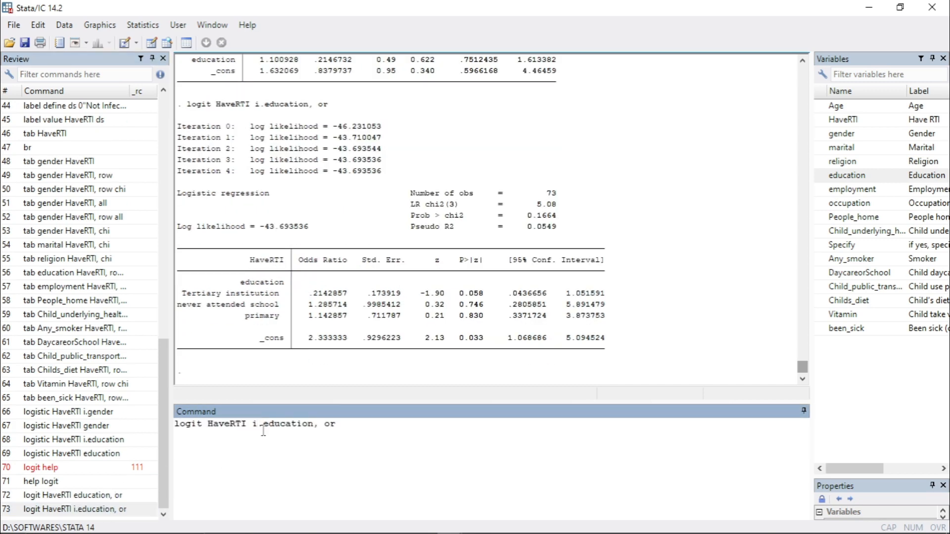
{"action": "left_click", "coordinate": [343, 424]}
{"action": "key", "text": "BackSpace"}
{"action": "key", "text": "Return"}
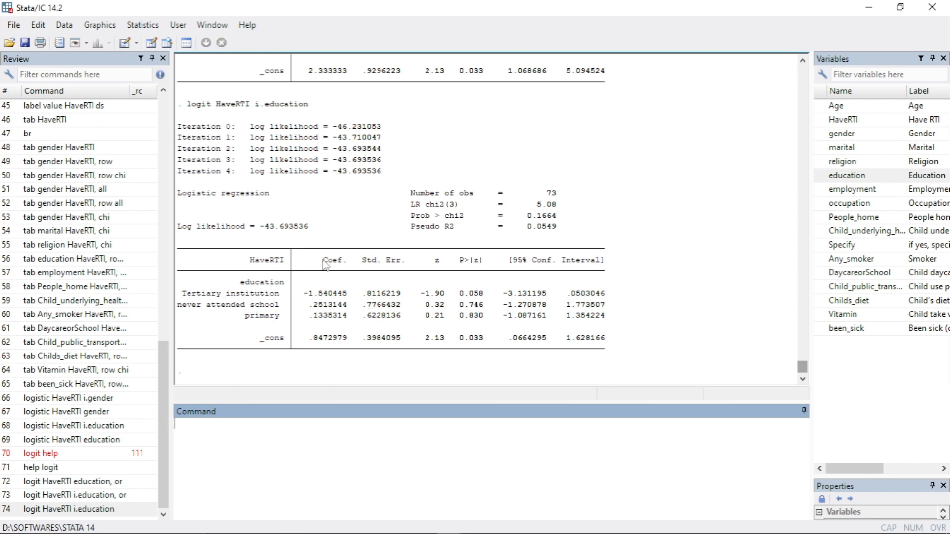
Highlight the education coefficients, recall the last logit command and rerun logit HaveRTI i.education unchanged
{"action": "left_click_drag", "start_coordinate": [308, 291], "coordinate": [353, 325]}
{"action": "left_click", "coordinate": [353, 324]}
{"action": "left_click", "coordinate": [102, 510]}
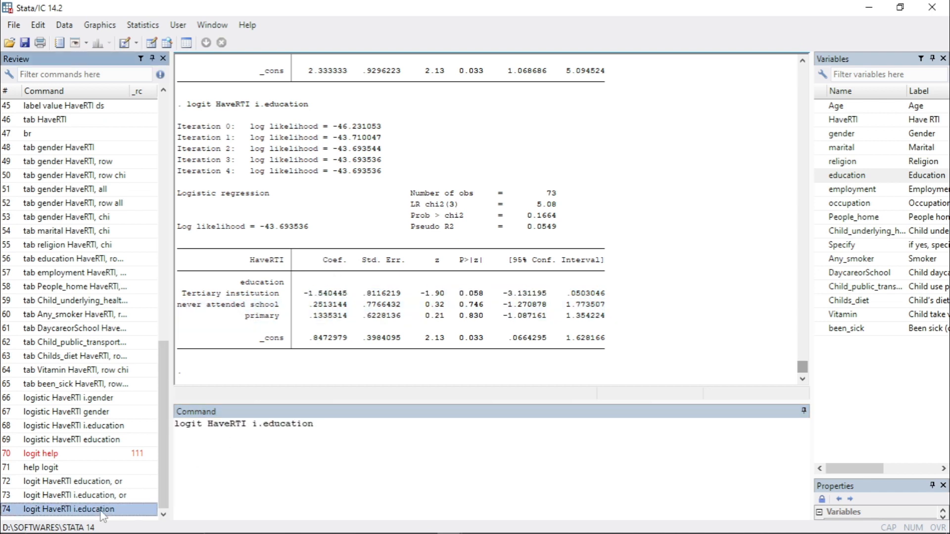
{"action": "left_click", "coordinate": [264, 449]}
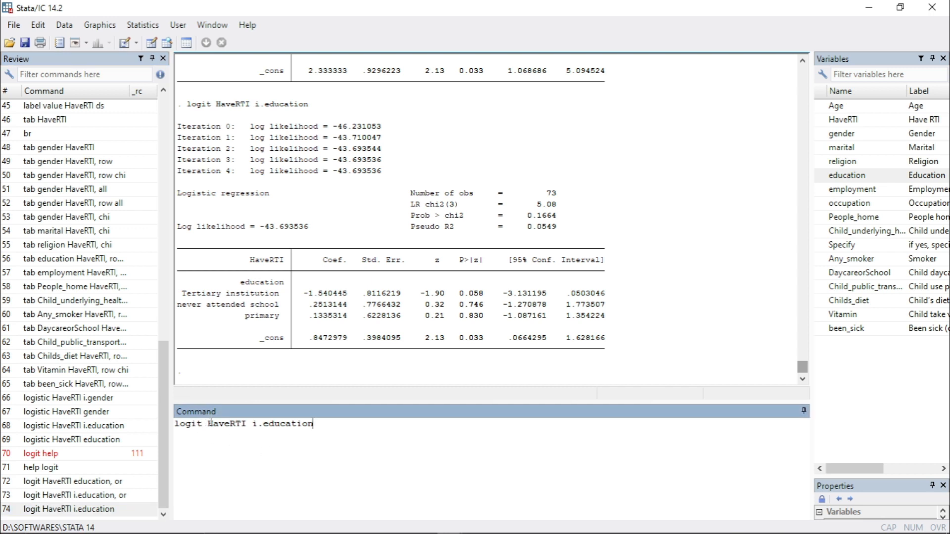
{"action": "double_click", "coordinate": [210, 423]}
{"action": "left_click", "coordinate": [256, 428]}
{"action": "left_click_drag", "start_coordinate": [255, 424], "coordinate": [265, 425]}
{"action": "left_click", "coordinate": [271, 424]}
{"action": "left_click_drag", "start_coordinate": [337, 430], "coordinate": [208, 425]}
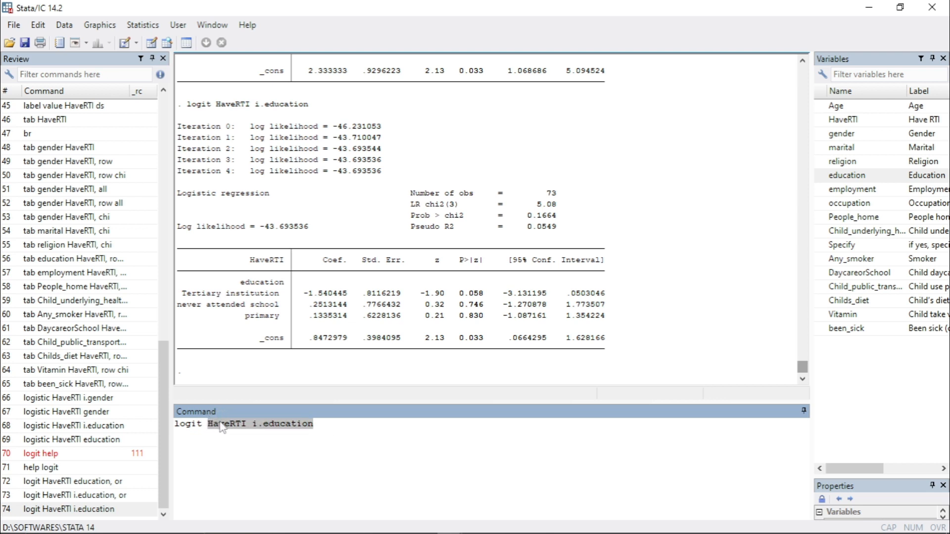
{"action": "left_click", "coordinate": [214, 425]}
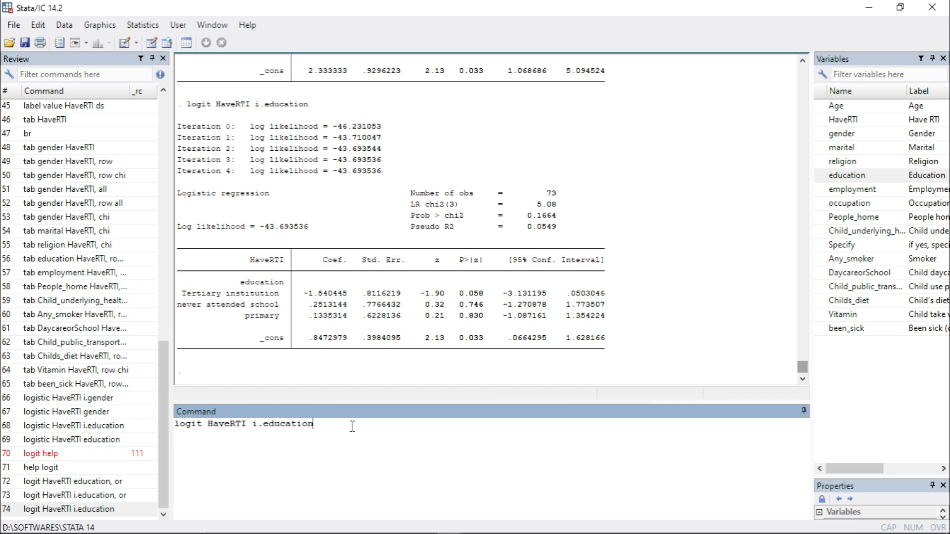
{"action": "key", "text": "Return"}
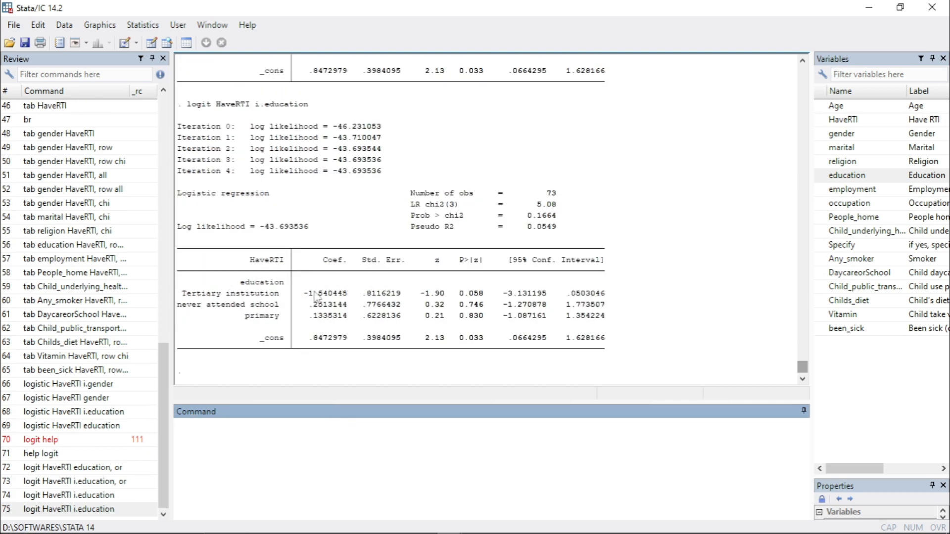
Review the coefficients, recall the last logit command, add the or option and run logit HaveRTI i.education, or
{"action": "left_click_drag", "start_coordinate": [315, 293], "coordinate": [345, 330]}
{"action": "left_click", "coordinate": [343, 325]}
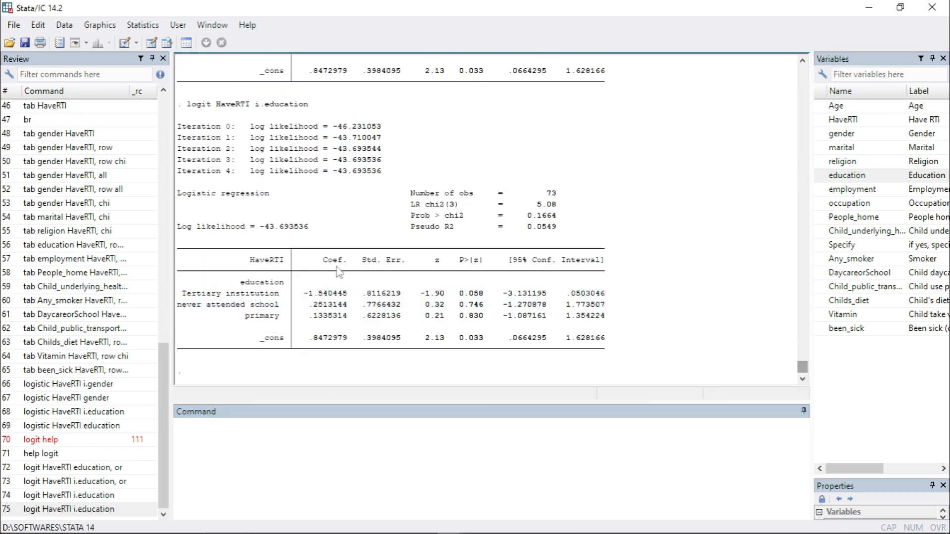
{"action": "scroll", "coordinate": [337, 277], "scroll_direction": "up", "scroll_amount": 5}
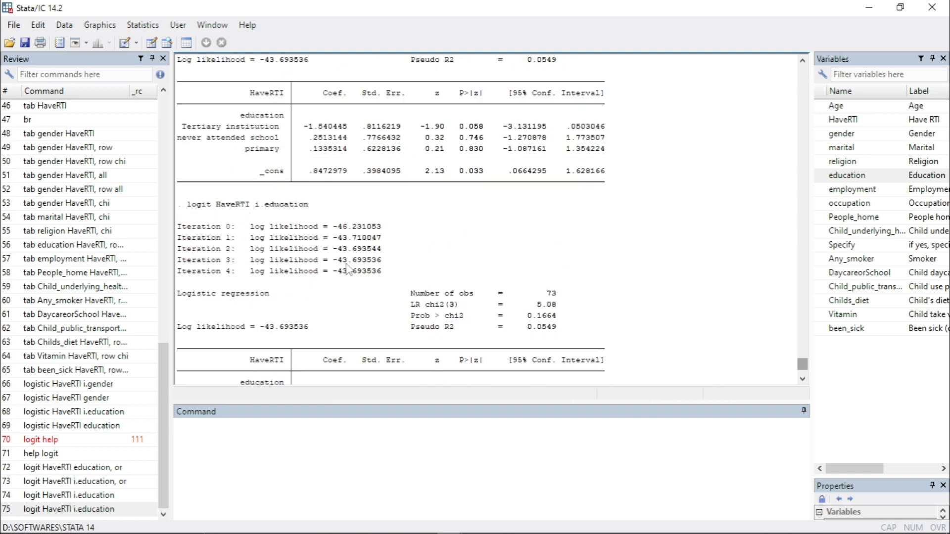
{"action": "scroll", "coordinate": [332, 287], "scroll_direction": "down", "scroll_amount": 5}
{"action": "left_click", "coordinate": [109, 509]}
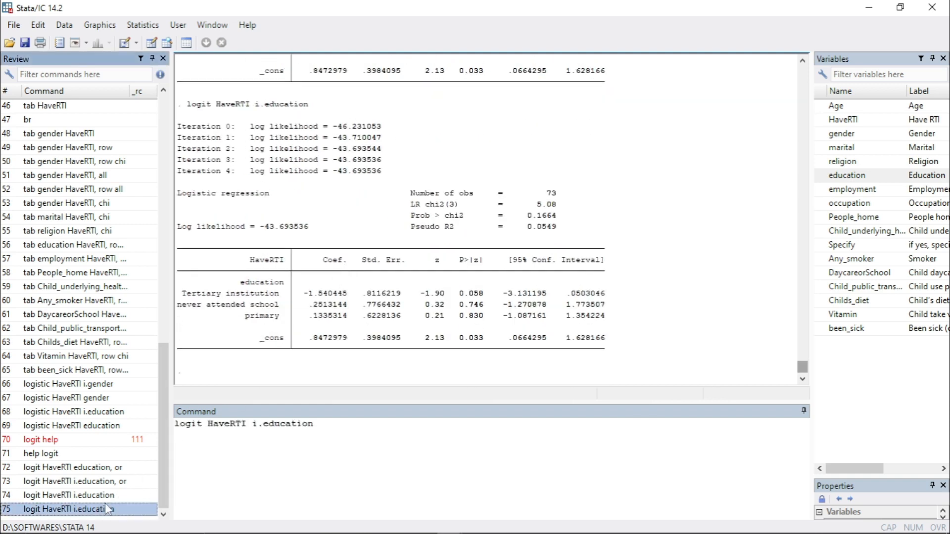
{"action": "left_click", "coordinate": [349, 421]}
{"action": "type", "text": ", or"}
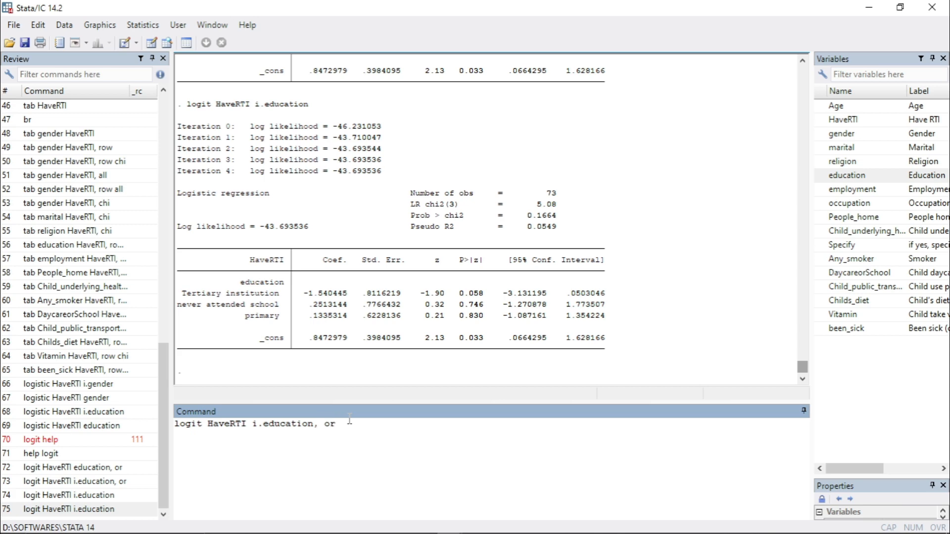
{"action": "key", "text": "Return"}
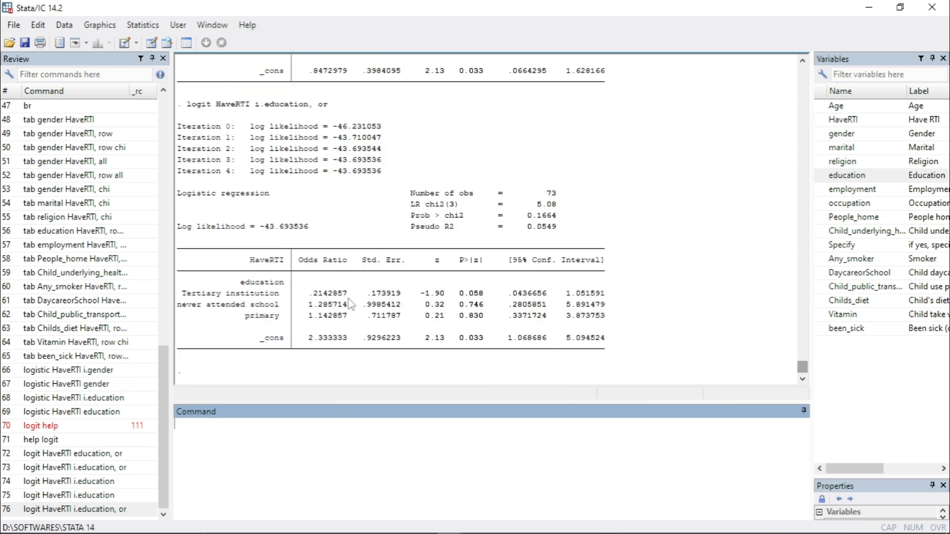
Recall the last command, change logit to logistic, remove the or option and run logistic HaveRTI i.education
{"action": "left_click", "coordinate": [67, 511]}
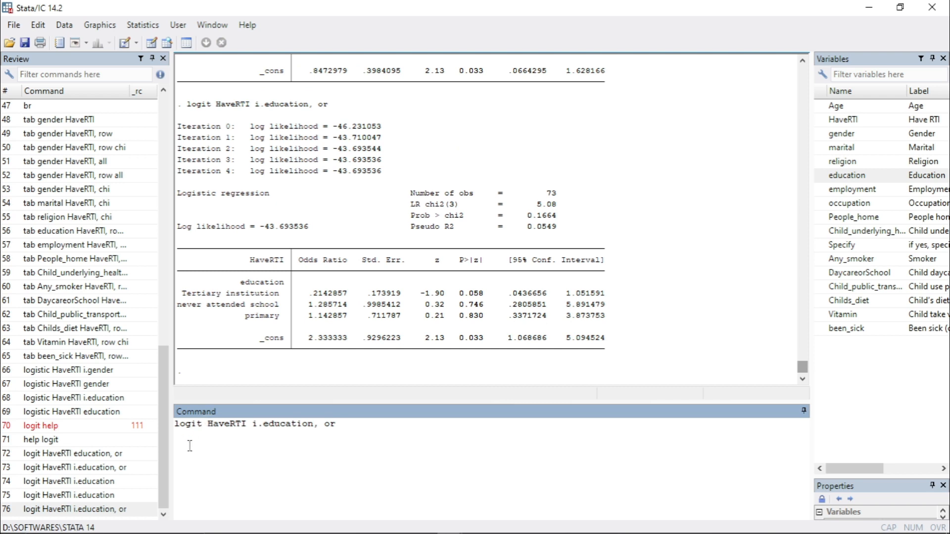
{"action": "key", "text": "BackSpace"}
{"action": "type", "text": "stic"}
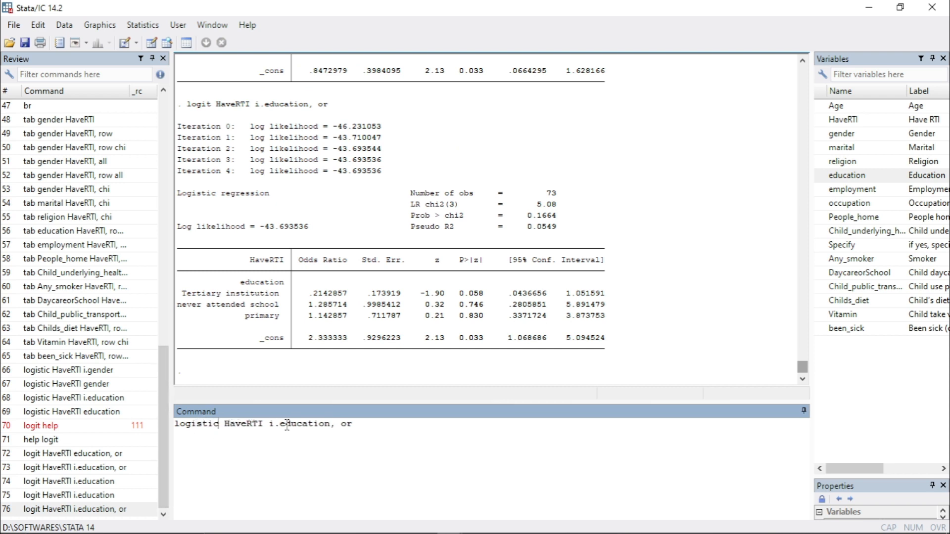
{"action": "left_click", "coordinate": [375, 422]}
{"action": "key", "text": "BackSpace"}
{"action": "key", "text": "BackSpace"}
{"action": "key", "text": "BackSpace"}
{"action": "key", "text": "BackSpace"}
{"action": "key", "text": "Return"}
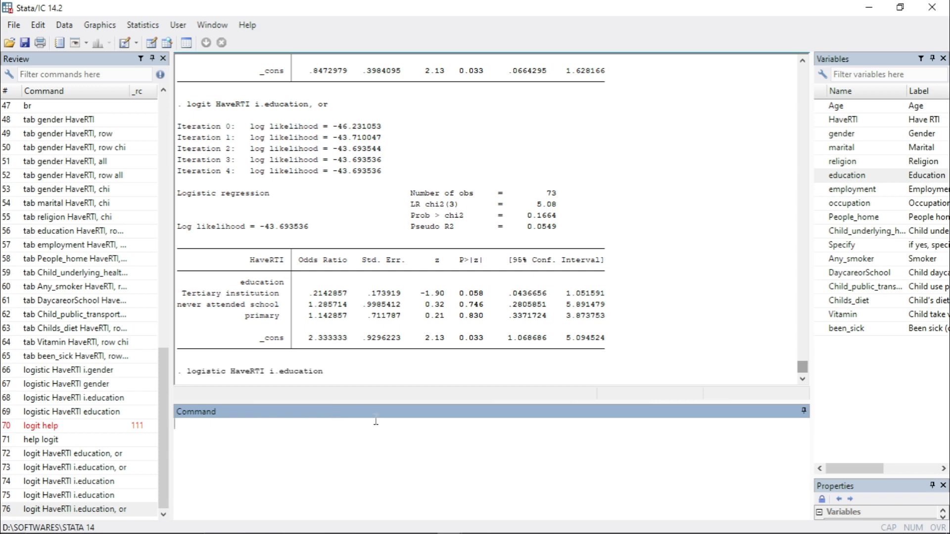
{"action": "left_click", "coordinate": [339, 119]}
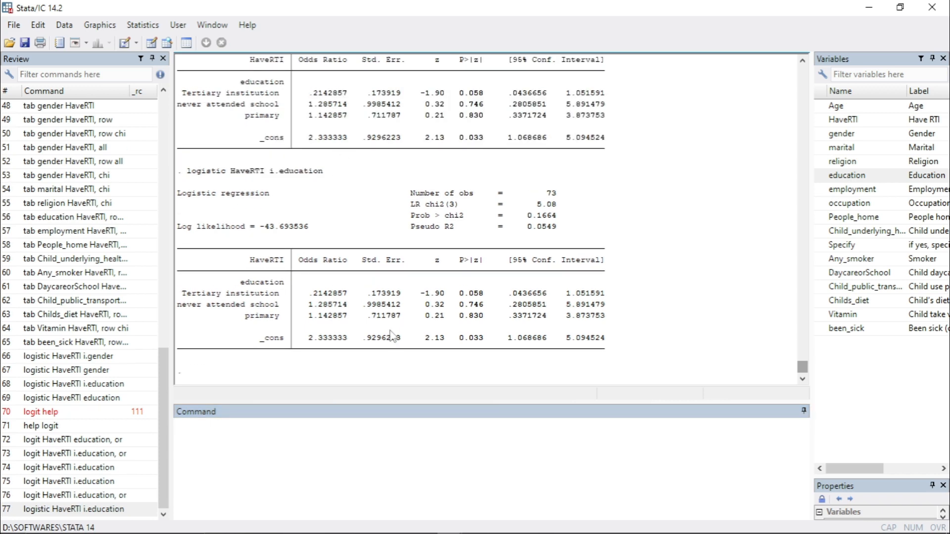
{"action": "left_click", "coordinate": [396, 248]}
Switch to Scripts.do in the Do-file Editor and copy the single-predictor logistic commands from i.gender through i.been_sick
{"action": "left_click", "coordinate": [340, 422]}
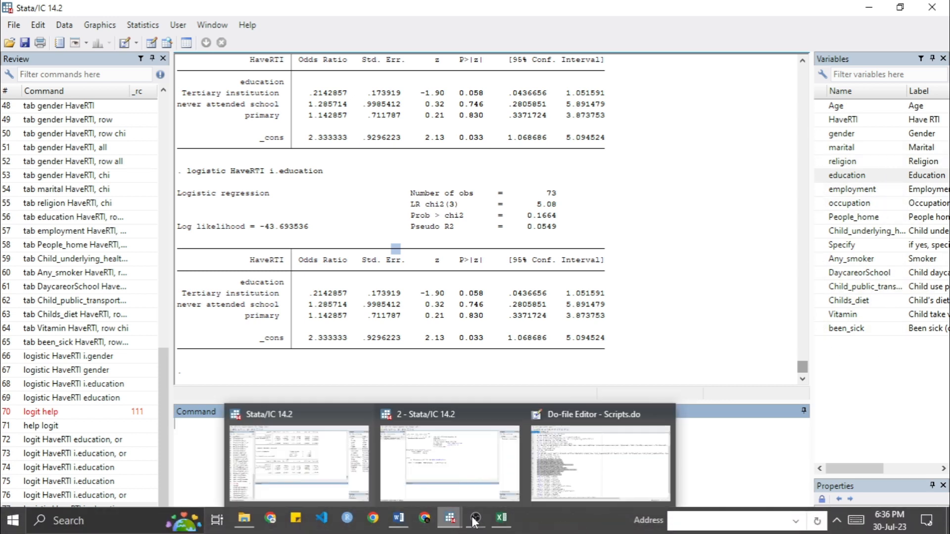
{"action": "left_click", "coordinate": [569, 455]}
{"action": "left_click", "coordinate": [177, 317]}
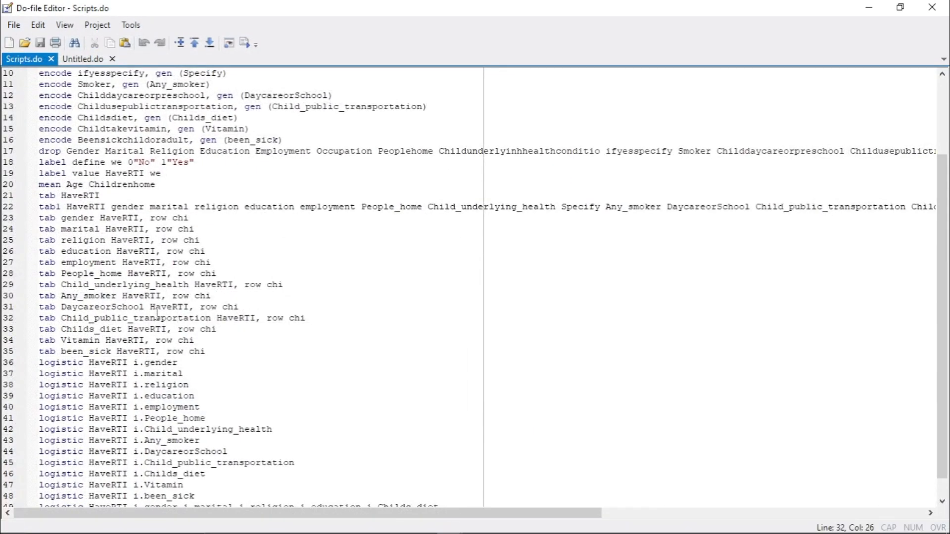
{"action": "scroll", "coordinate": [157, 312], "scroll_direction": "down", "scroll_amount": 1}
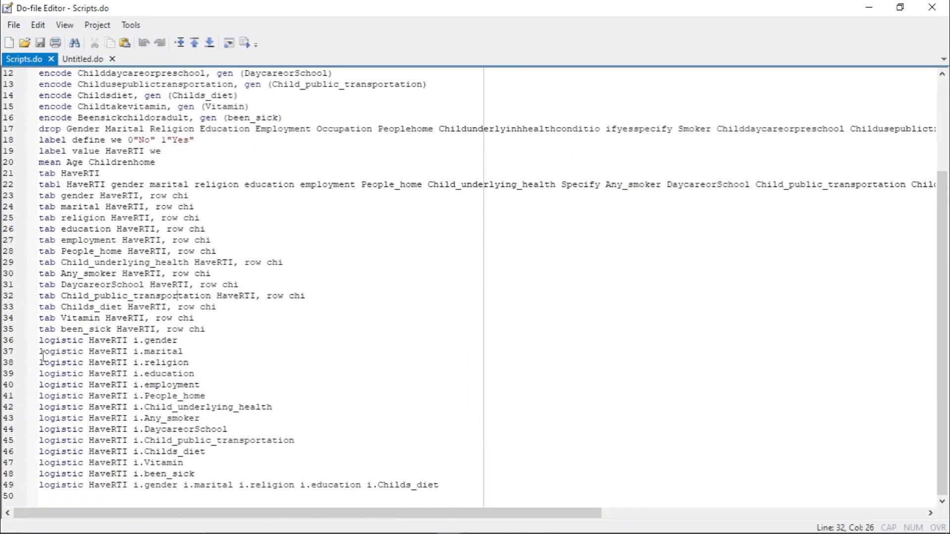
{"action": "left_click_drag", "start_coordinate": [41, 342], "coordinate": [205, 473]}
{"action": "key", "text": "ctrl+c"}
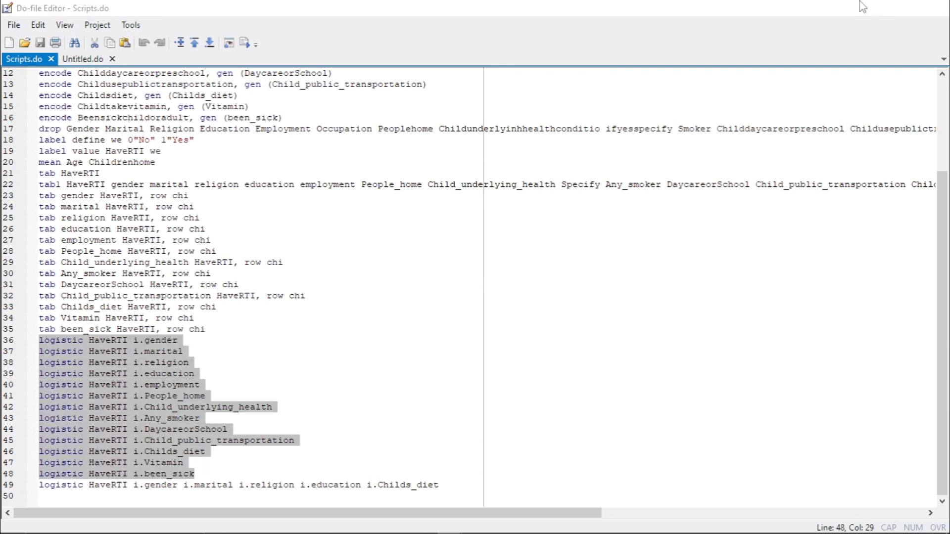
Return to the main Stata window, run the copied logistic commands as a batch and look over the output
{"action": "left_click", "coordinate": [870, 8]}
{"action": "key", "text": "ctrl+v"}
{"action": "key", "text": "Return"}
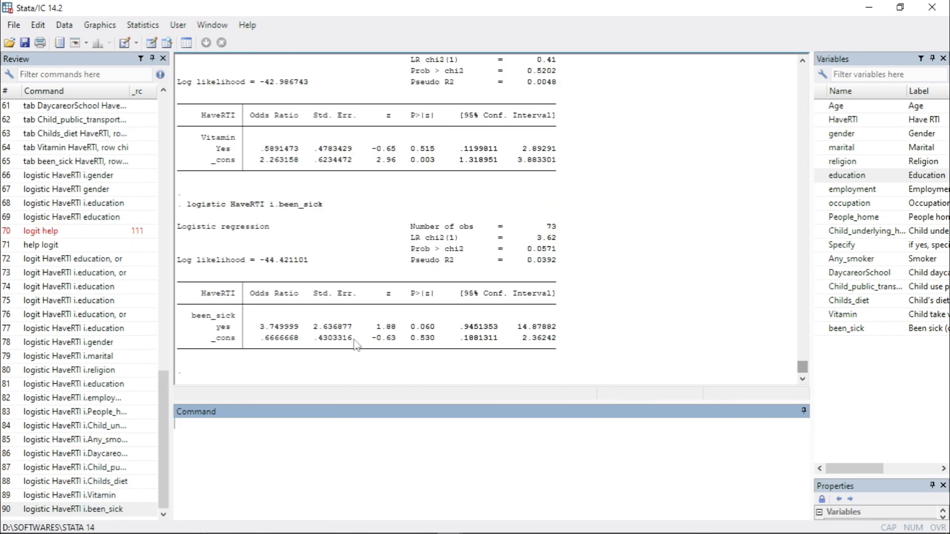
{"action": "scroll", "coordinate": [545, 358], "scroll_direction": "up", "scroll_amount": 6}
{"action": "scroll", "coordinate": [537, 324], "scroll_direction": "down", "scroll_amount": 6}
Begin a multivariable logistic command with HaveRTI as the outcome and gender, marital, religion, education and employment as predictors
{"action": "type", "text": "logistic"}
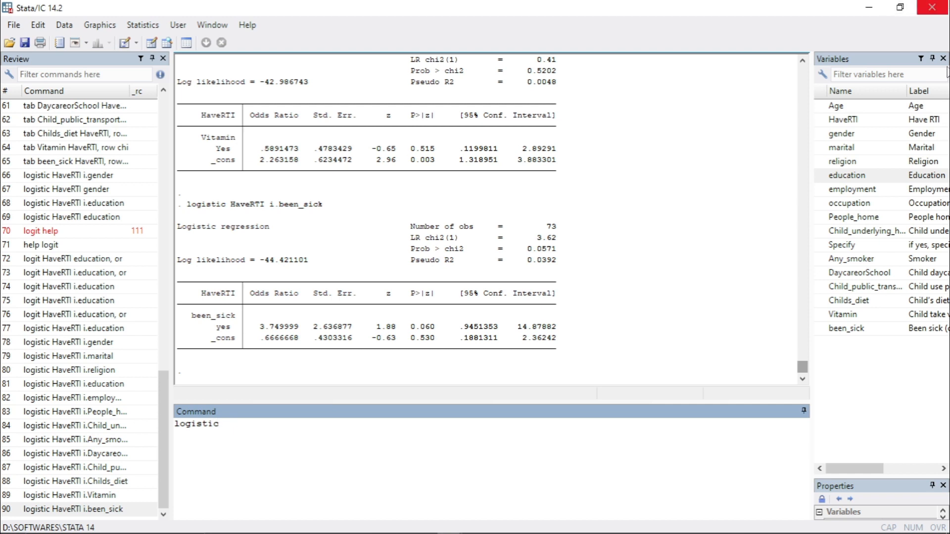
{"action": "left_click", "coordinate": [820, 120]}
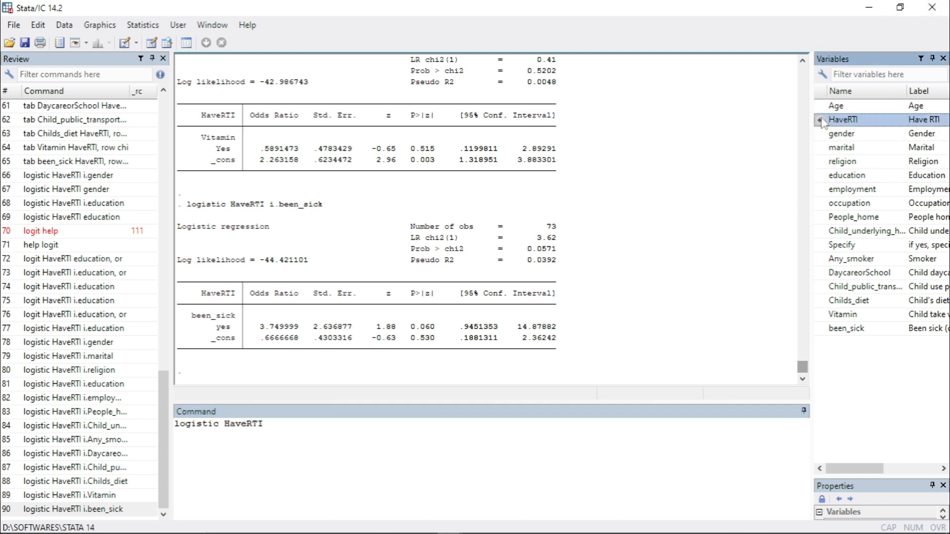
{"action": "left_click", "coordinate": [344, 436]}
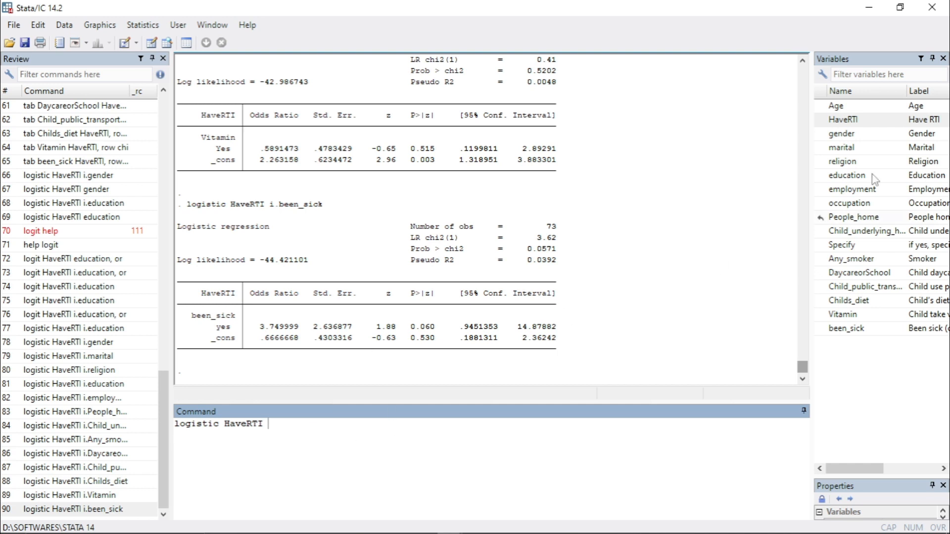
{"action": "left_click", "coordinate": [820, 134]}
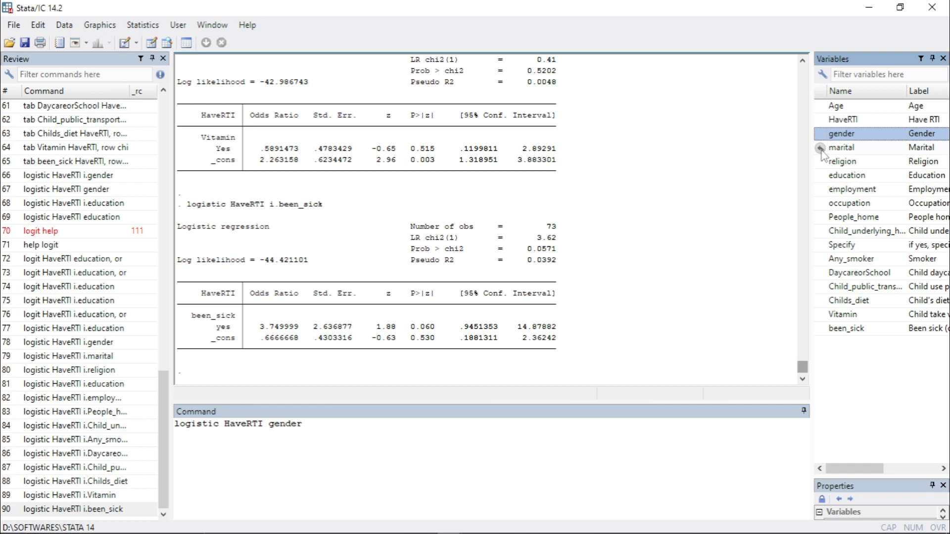
{"action": "left_click", "coordinate": [821, 148]}
{"action": "left_click", "coordinate": [821, 161]}
{"action": "left_click", "coordinate": [821, 175]}
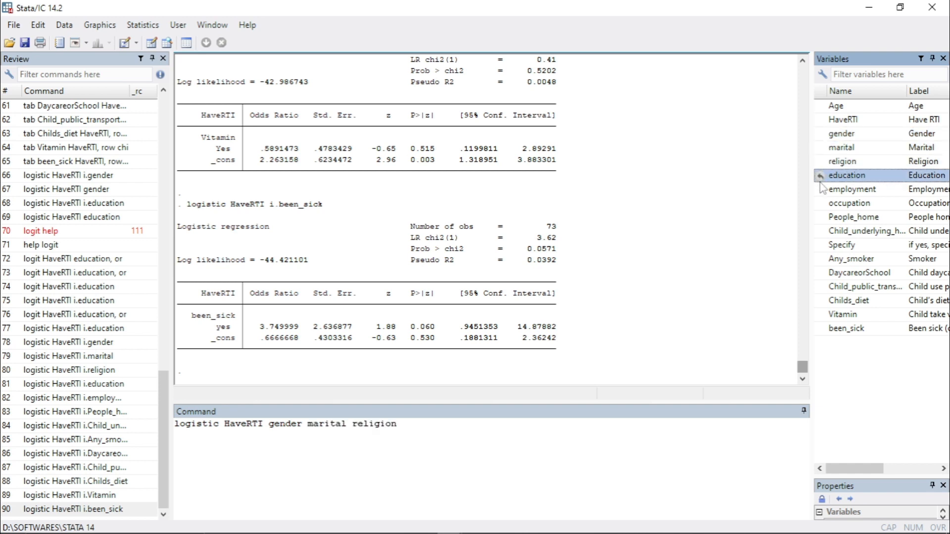
{"action": "left_click", "coordinate": [821, 189]}
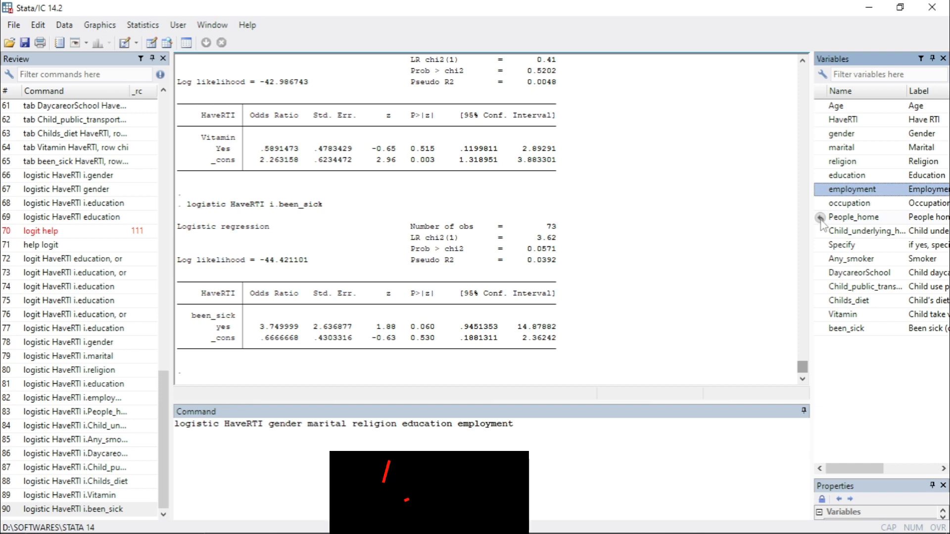
Add People_home, Child_underlying_health, Any_smoker, DaycareorSchool, Child_public_transportation, Childs_diet, Vitamin and been_sick to the logistic command's predictors
{"action": "left_click", "coordinate": [821, 218]}
{"action": "left_click", "coordinate": [820, 231]}
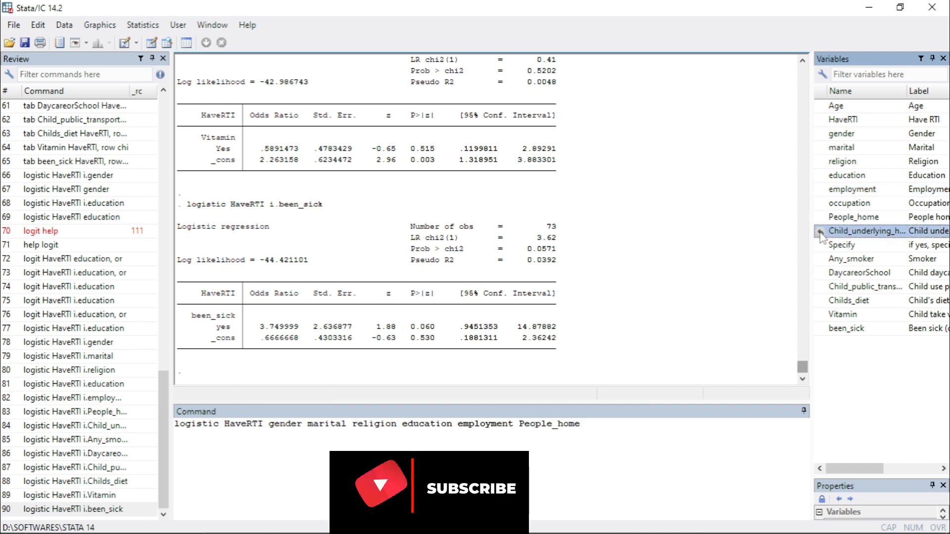
{"action": "left_click", "coordinate": [821, 258]}
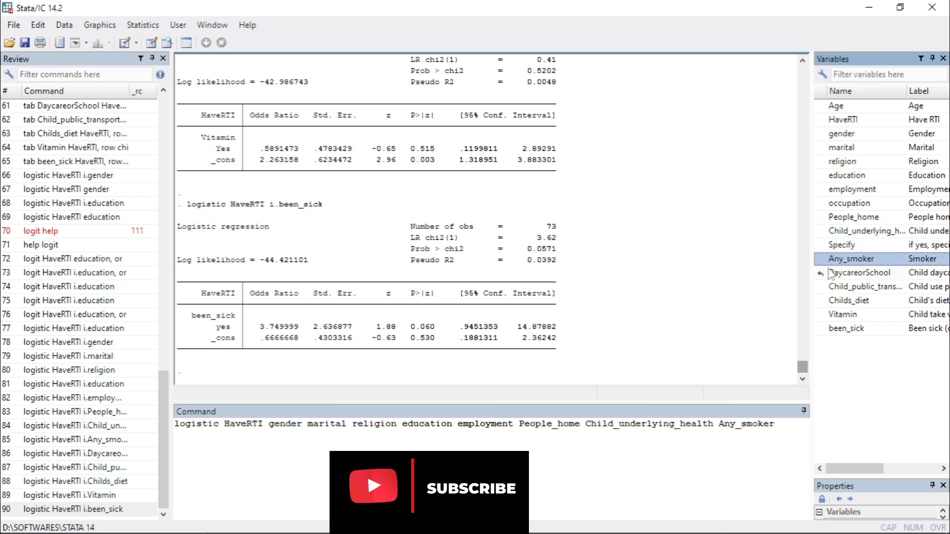
{"action": "left_click", "coordinate": [821, 273]}
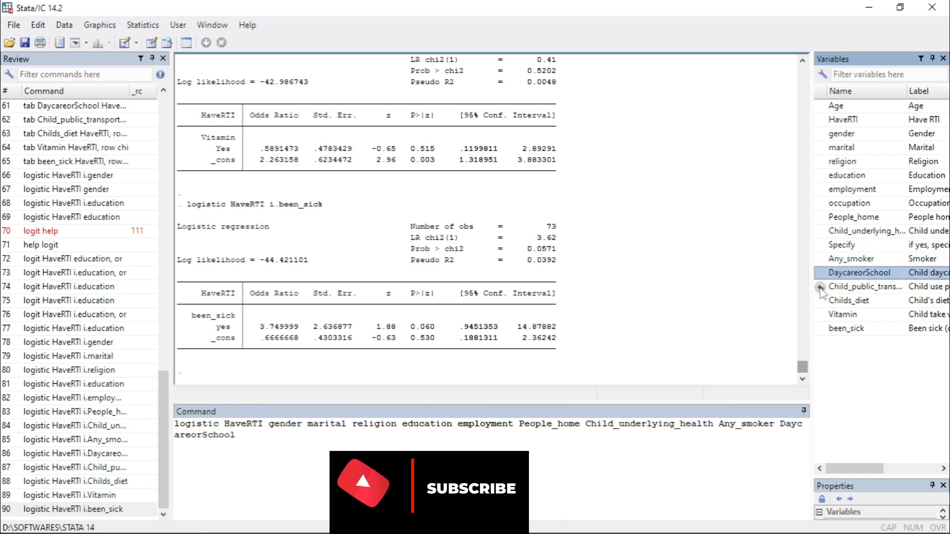
{"action": "left_click", "coordinate": [820, 287]}
{"action": "left_click", "coordinate": [821, 301]}
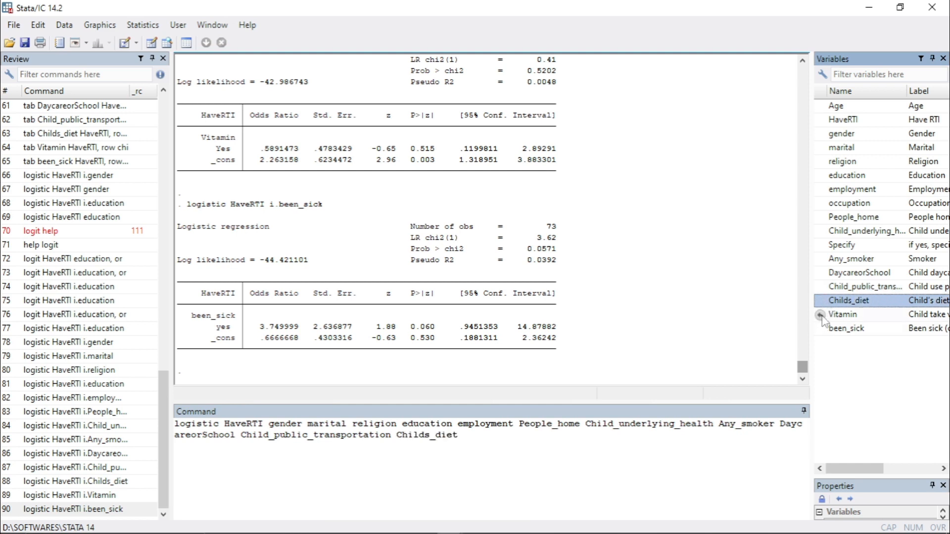
{"action": "left_click", "coordinate": [820, 314]}
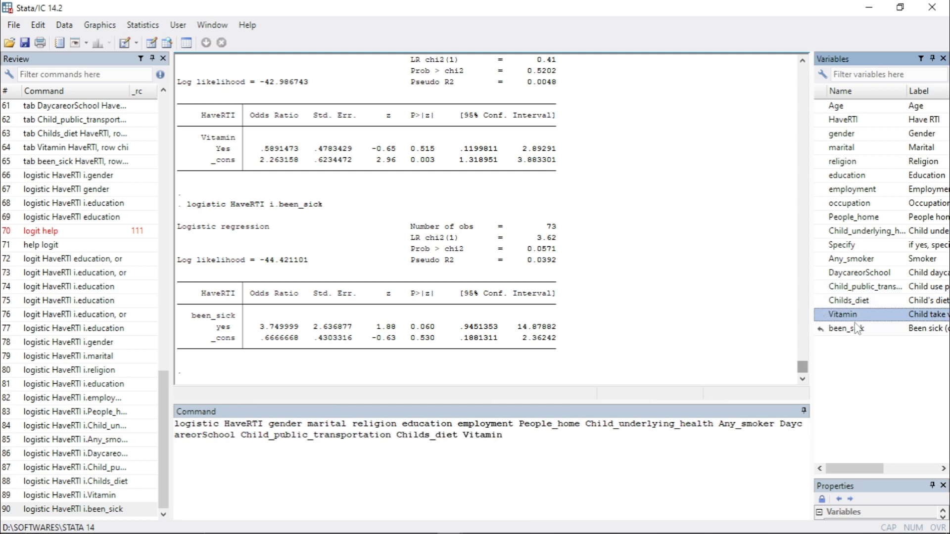
{"action": "left_click", "coordinate": [820, 329]}
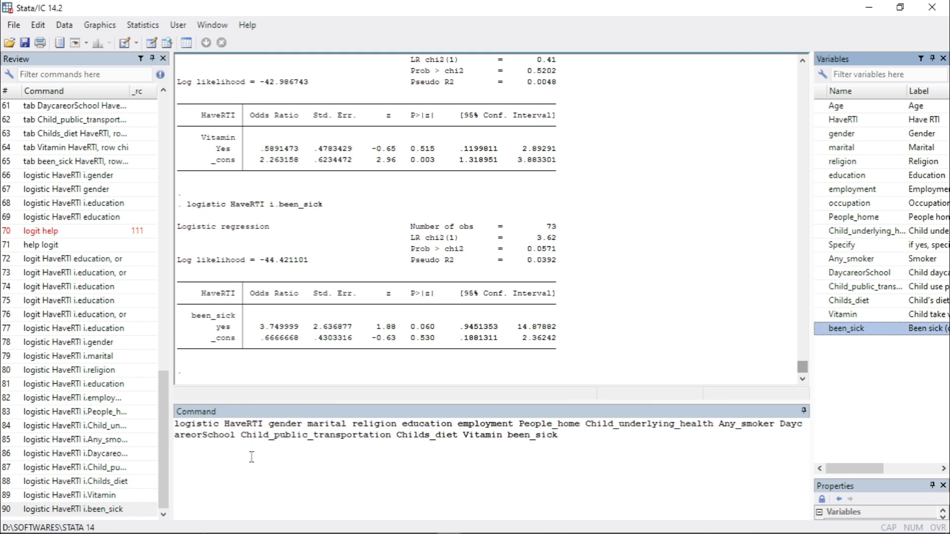
Mark gender, marital, religion, education and employment as categorical with the i. prefix in the multivariable logistic command
{"action": "left_click", "coordinate": [220, 424]}
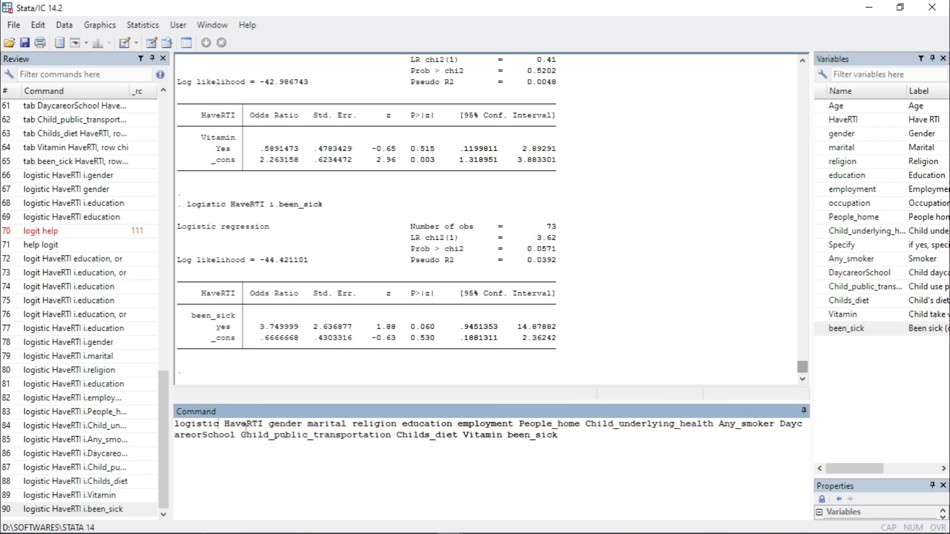
{"action": "left_click", "coordinate": [270, 425]}
{"action": "type", "text": "i."}
{"action": "key", "text": "ctrl+Right"}
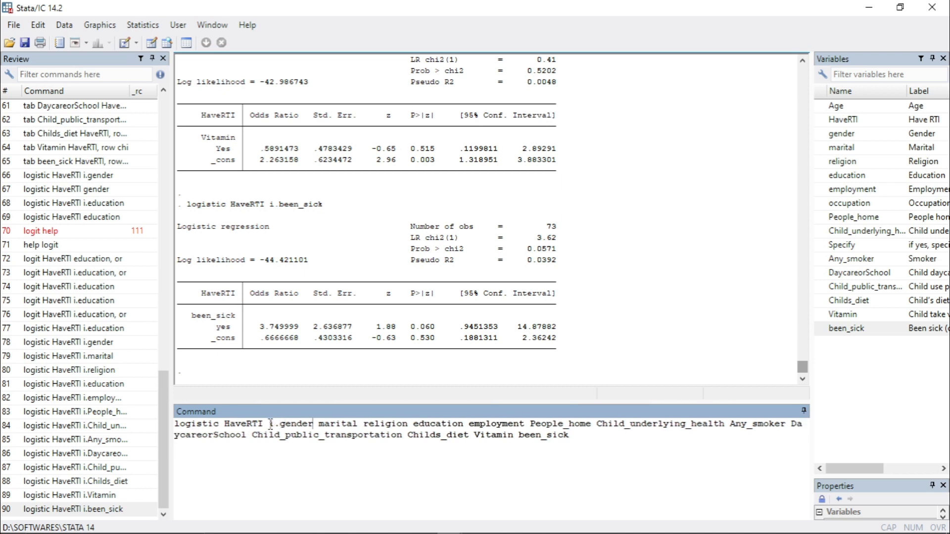
{"action": "type", "text": "i."}
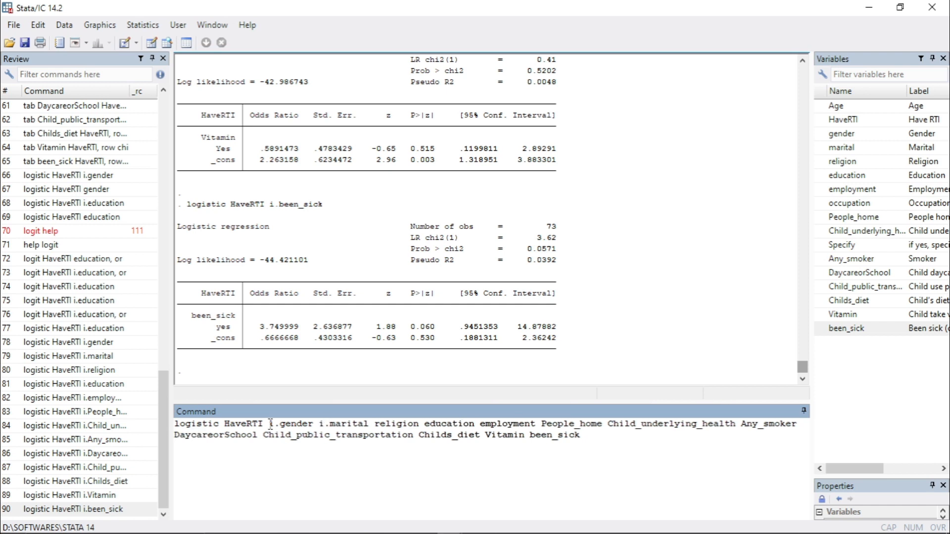
{"action": "left_click", "coordinate": [374, 424]}
{"action": "type", "text": "i."}
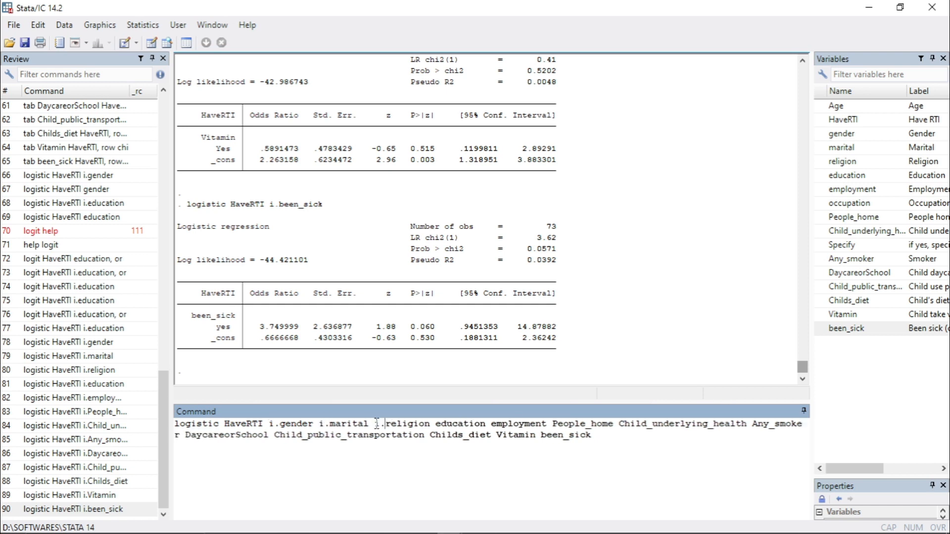
{"action": "left_click", "coordinate": [436, 424]}
{"action": "type", "text": "i."}
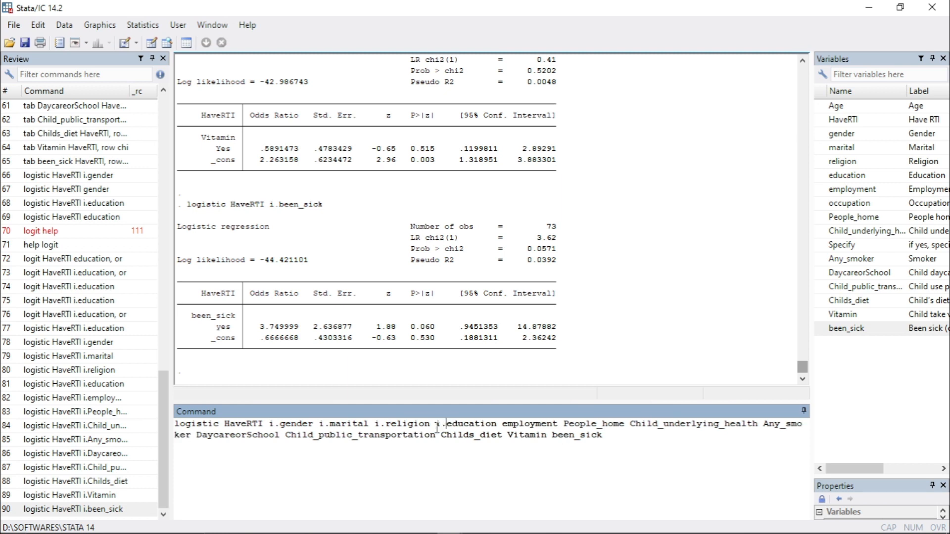
{"action": "left_click", "coordinate": [502, 424]}
{"action": "type", "text": "i."}
Add the i. prefix to People_home, Child_underlying_health, Any_smoker and DaycareorSchool in the logistic command
{"action": "left_click", "coordinate": [576, 424]}
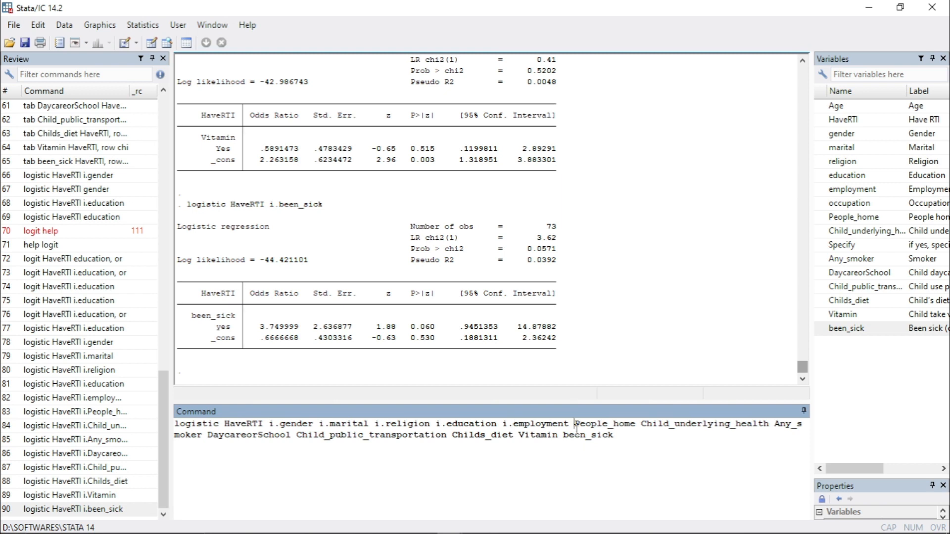
{"action": "type", "text": "i."}
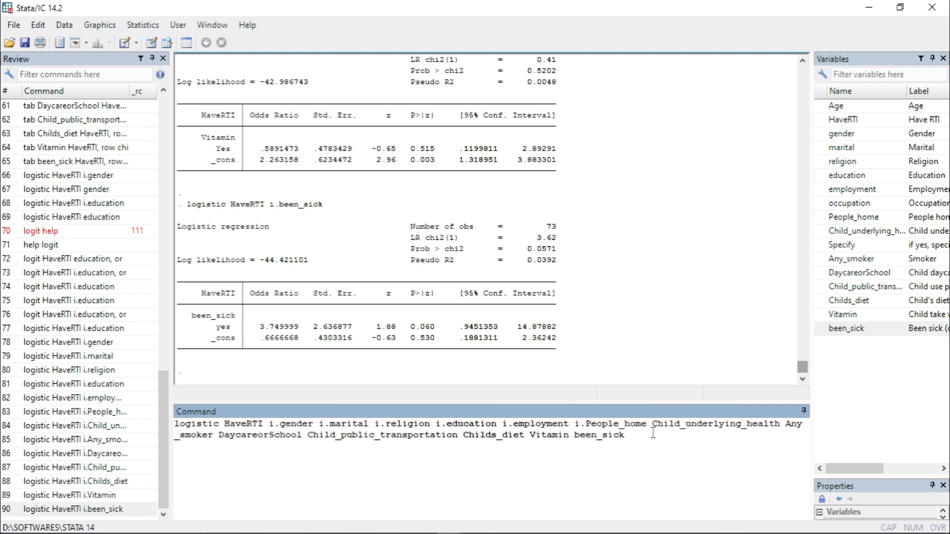
{"action": "type", "text": "i."}
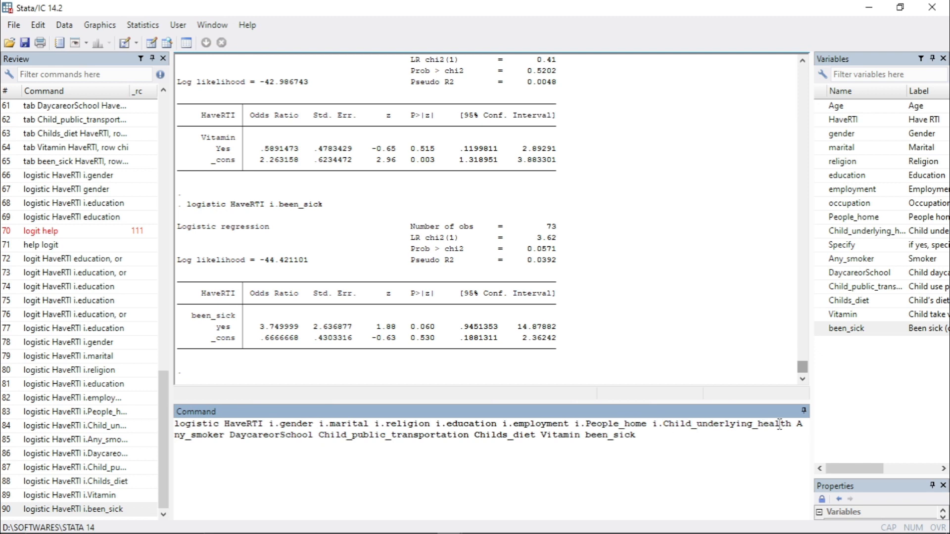
{"action": "left_click", "coordinate": [797, 425]}
{"action": "type", "text": "i."}
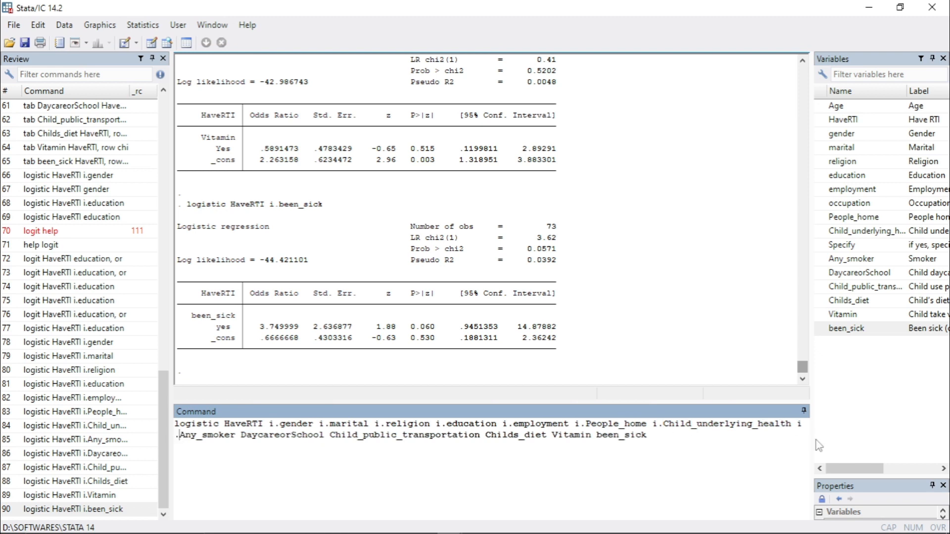
{"action": "left_click", "coordinate": [242, 435]}
{"action": "type", "text": "i."}
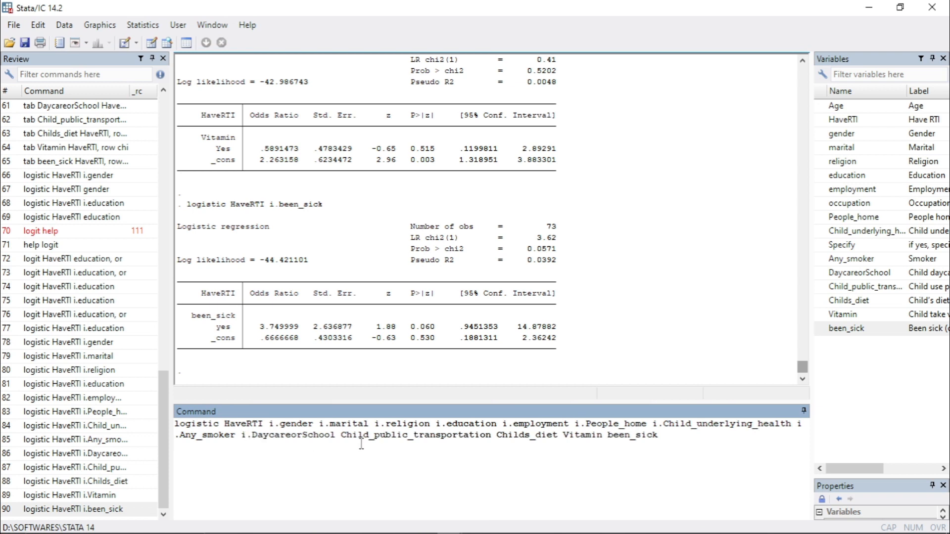
Prefix Child_public_transportation, Childs_diet, Vitamin and been_sick with i., and run the multivariable logistic regression through to its full output
{"action": "left_click", "coordinate": [341, 441]}
{"action": "type", "text": "i."}
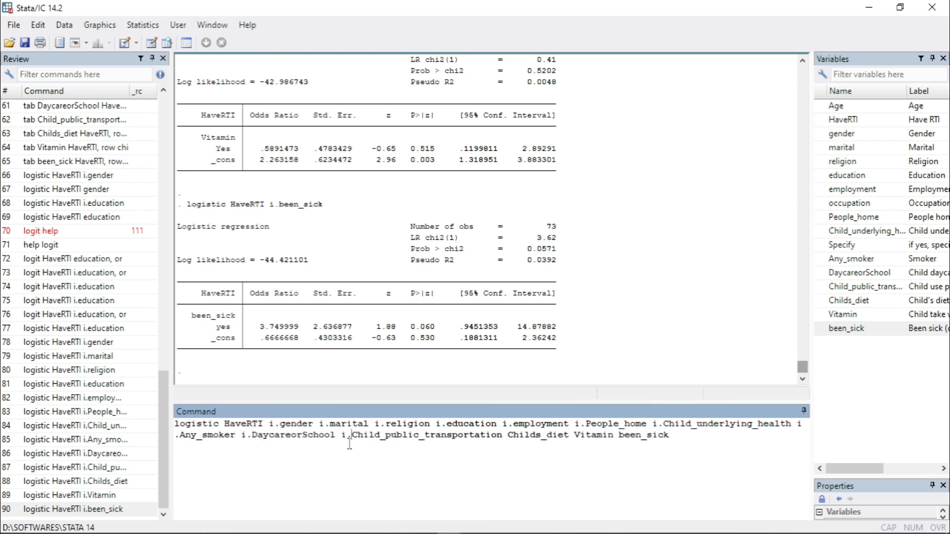
{"action": "left_click", "coordinate": [509, 435]}
{"action": "type", "text": "i."}
{"action": "left_click", "coordinate": [587, 435]}
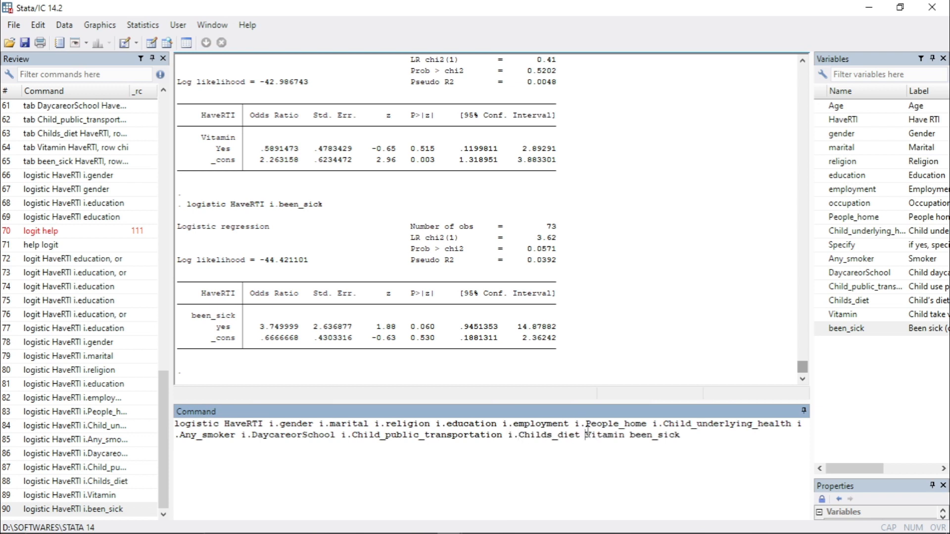
{"action": "type", "text": "i."}
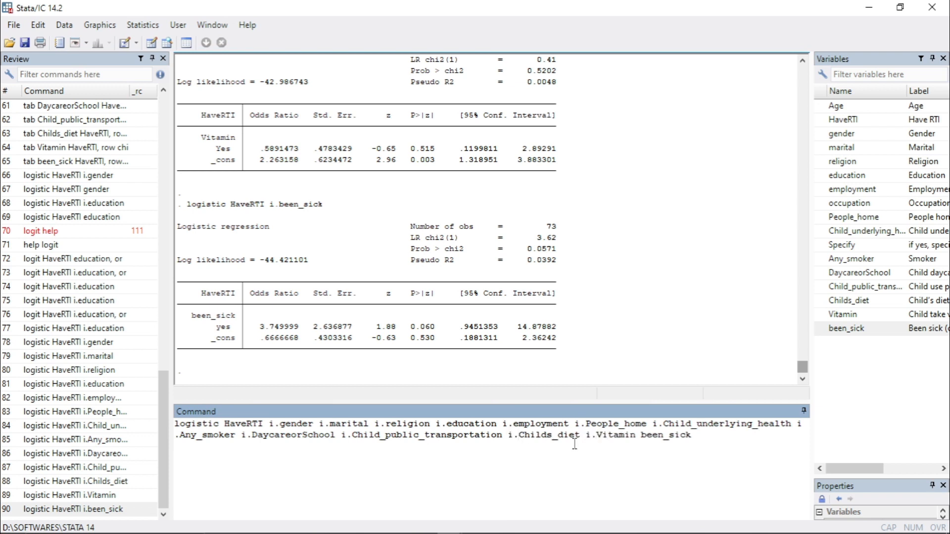
{"action": "left_click", "coordinate": [643, 435]}
{"action": "type", "text": "i."}
{"action": "key", "text": "Return"}
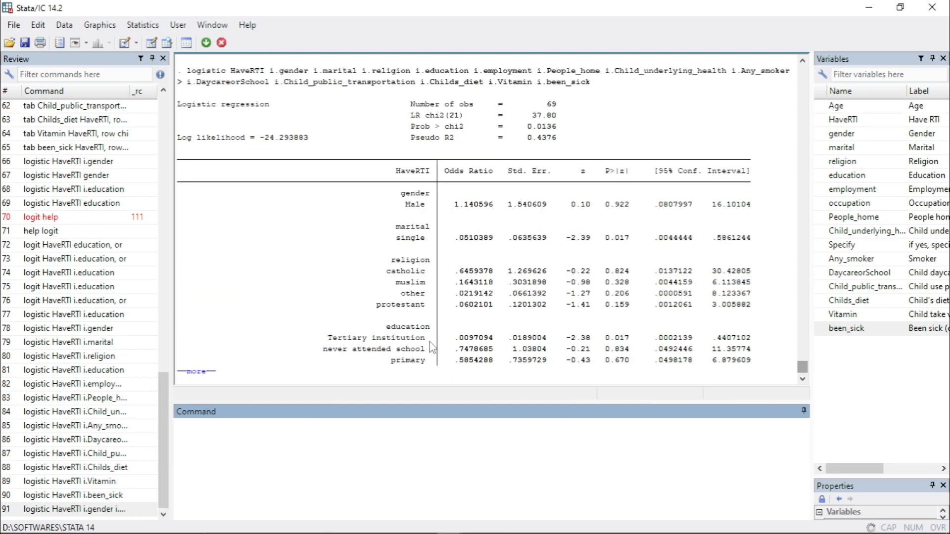
{"action": "left_click", "coordinate": [208, 372]}
{"action": "left_click", "coordinate": [208, 372]}
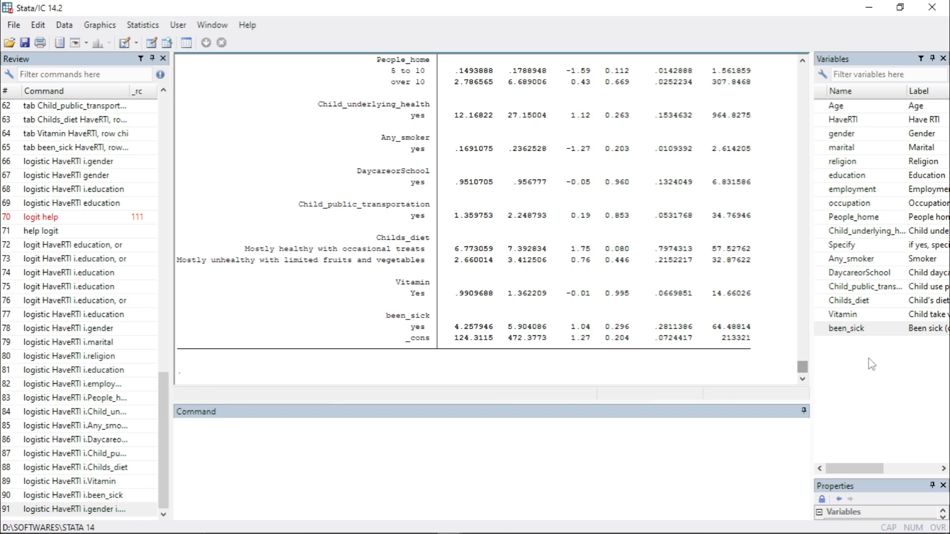
Examine the odds ratio, p-value and confidence interval for Male in the multivariable regression output
{"action": "left_click_drag", "start_coordinate": [804, 370], "coordinate": [804, 363]}
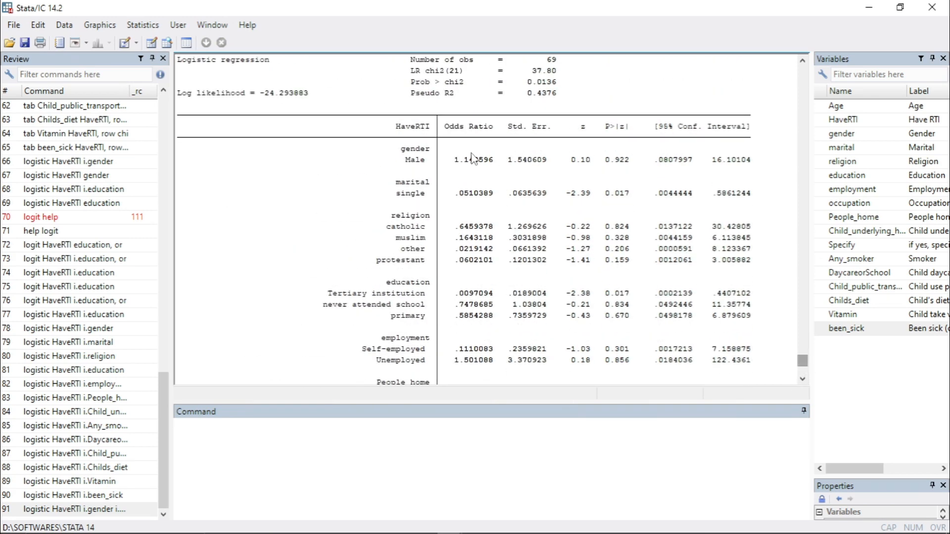
{"action": "left_click_drag", "start_coordinate": [483, 162], "coordinate": [474, 198]}
{"action": "left_click", "coordinate": [473, 197]}
{"action": "left_click_drag", "start_coordinate": [415, 161], "coordinate": [757, 159]}
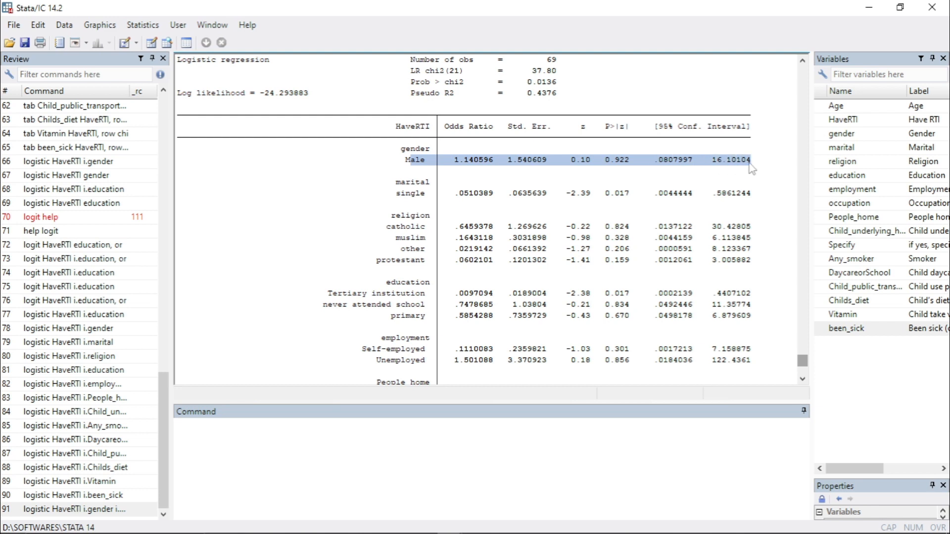
{"action": "left_click", "coordinate": [707, 178]}
{"action": "left_click_drag", "start_coordinate": [601, 159], "coordinate": [628, 165]}
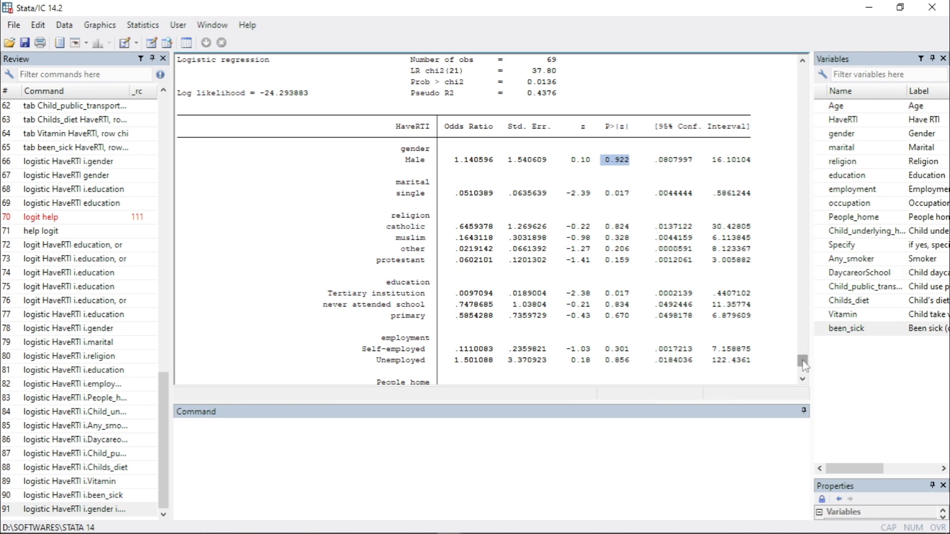
Run a single-predictor logistic regression of HaveRTI on i.gender
{"action": "left_click", "coordinate": [455, 500]}
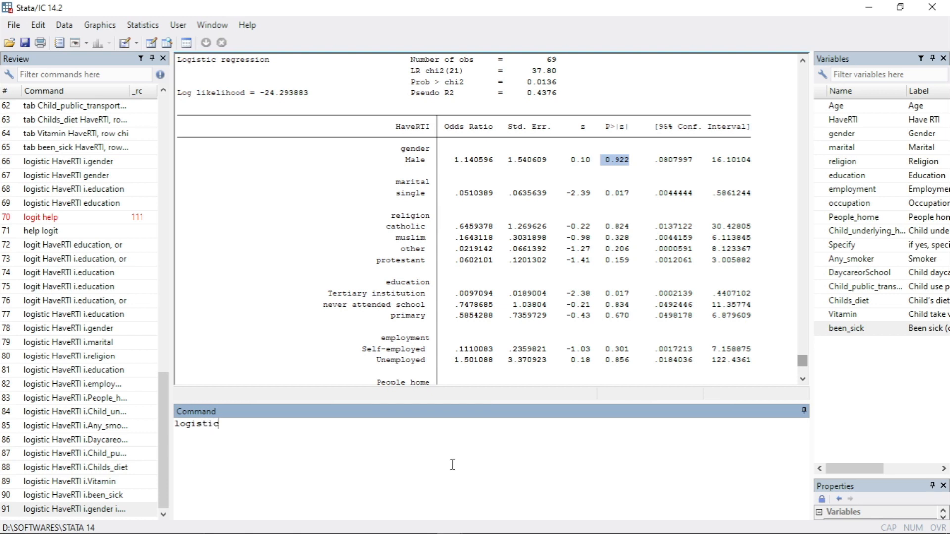
{"action": "double_click", "coordinate": [822, 120]}
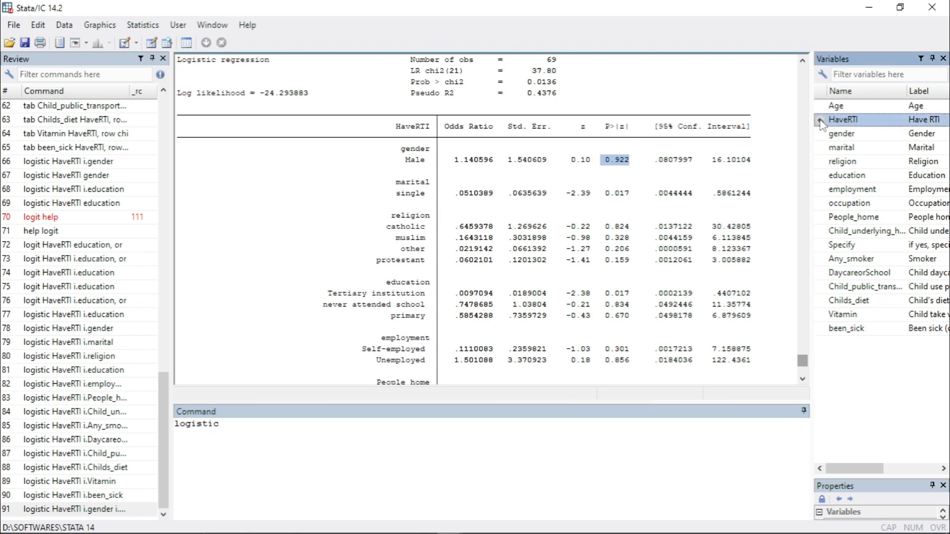
{"action": "double_click", "coordinate": [823, 134]}
{"action": "left_click", "coordinate": [291, 424]}
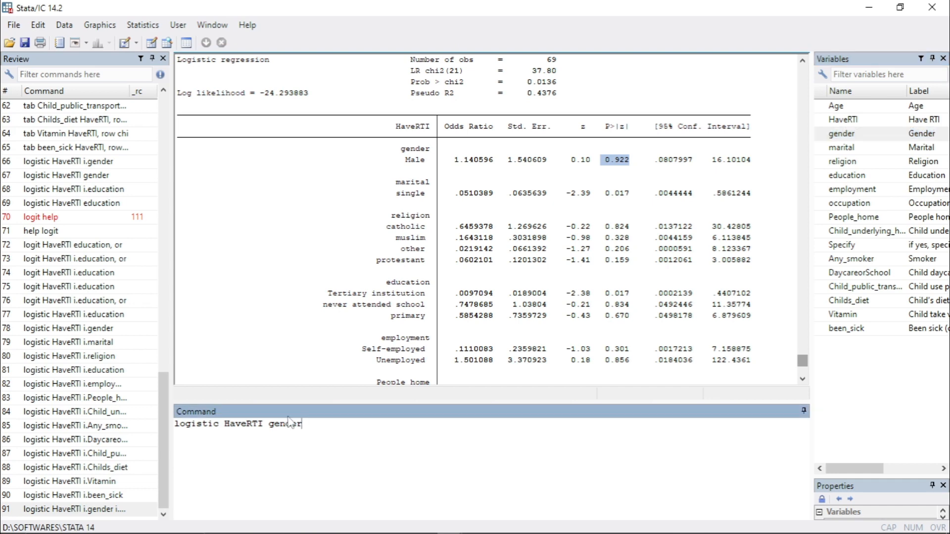
{"action": "type", "text": "i."}
{"action": "key", "text": "Return"}
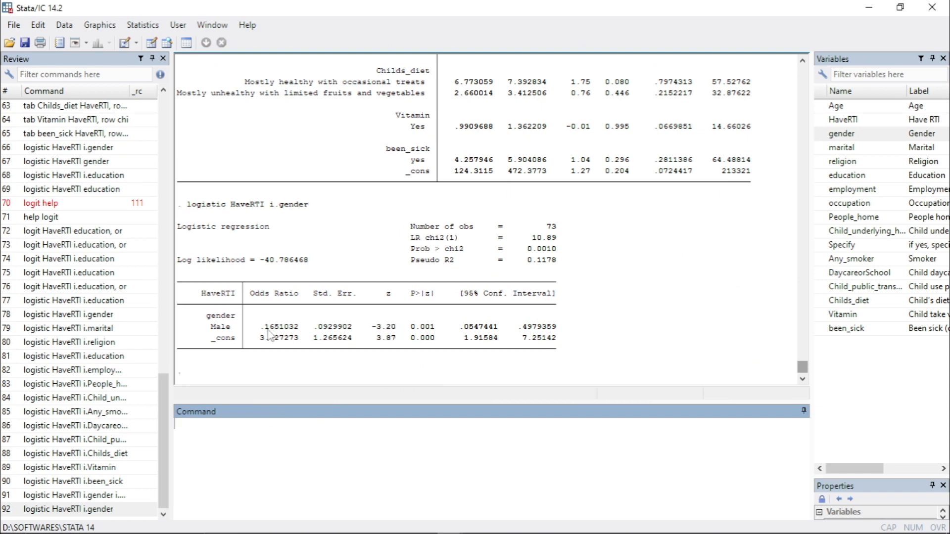
Compare the p-value for Male in the gender-only and multivariable outputs, and check the multivariable p-value for marital status single
{"action": "left_click_drag", "start_coordinate": [266, 327], "coordinate": [439, 329]}
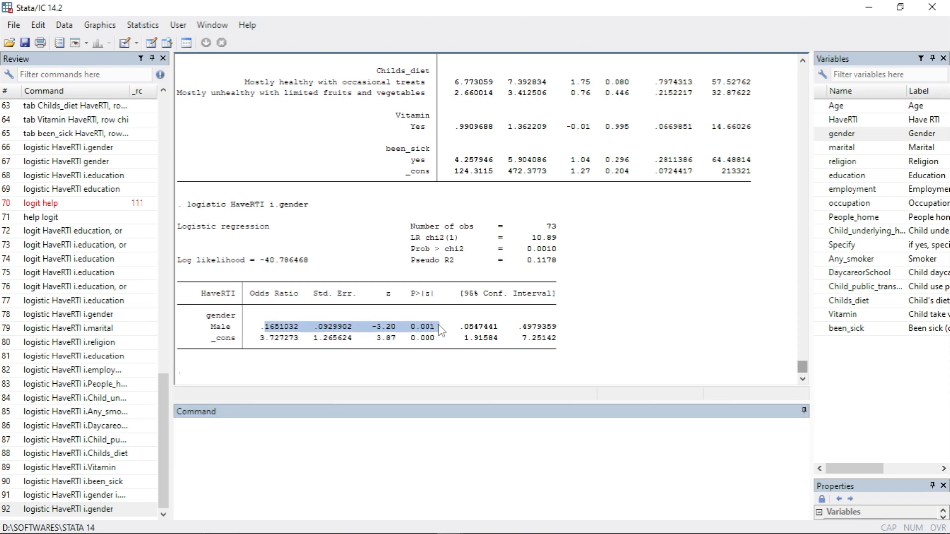
{"action": "scroll", "coordinate": [486, 306], "scroll_direction": "up", "scroll_amount": 12}
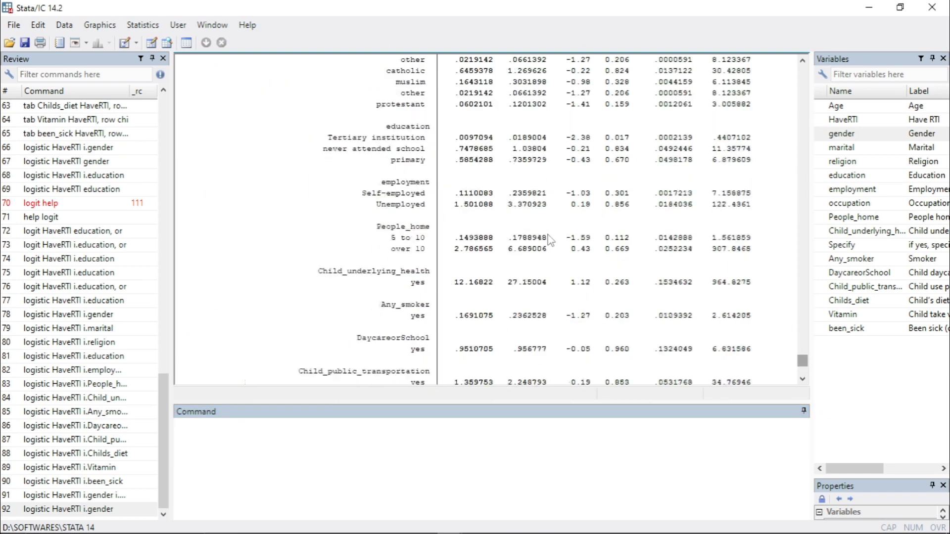
{"action": "scroll", "coordinate": [619, 160], "scroll_direction": "up", "scroll_amount": 3}
{"action": "left_click_drag", "start_coordinate": [595, 171], "coordinate": [654, 173]}
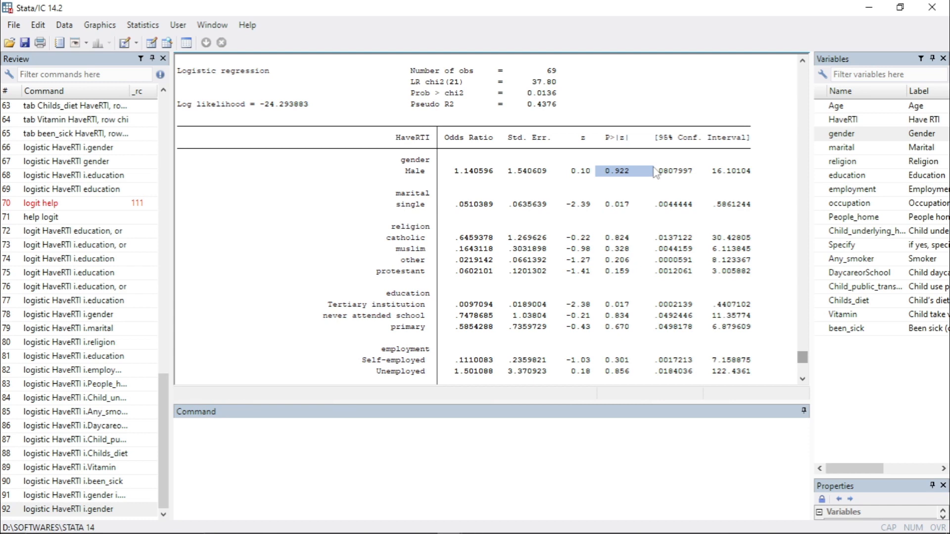
{"action": "left_click", "coordinate": [636, 209]}
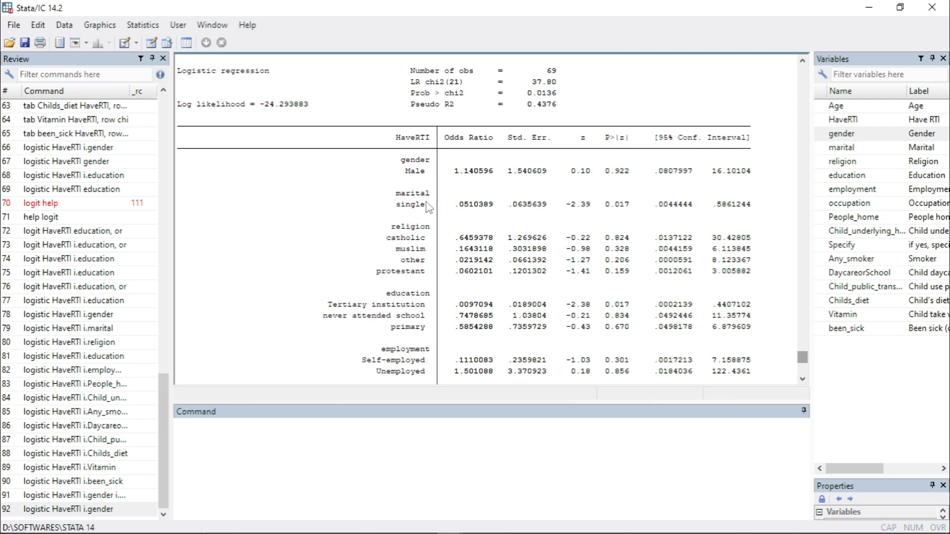
{"action": "left_click_drag", "start_coordinate": [400, 194], "coordinate": [430, 194]}
{"action": "left_click_drag", "start_coordinate": [606, 205], "coordinate": [630, 208]}
{"action": "left_click", "coordinate": [627, 216]}
Run a single-predictor logistic regression of HaveRTI on i.marital
{"action": "left_click", "coordinate": [194, 448]}
{"action": "type", "text": "k"}
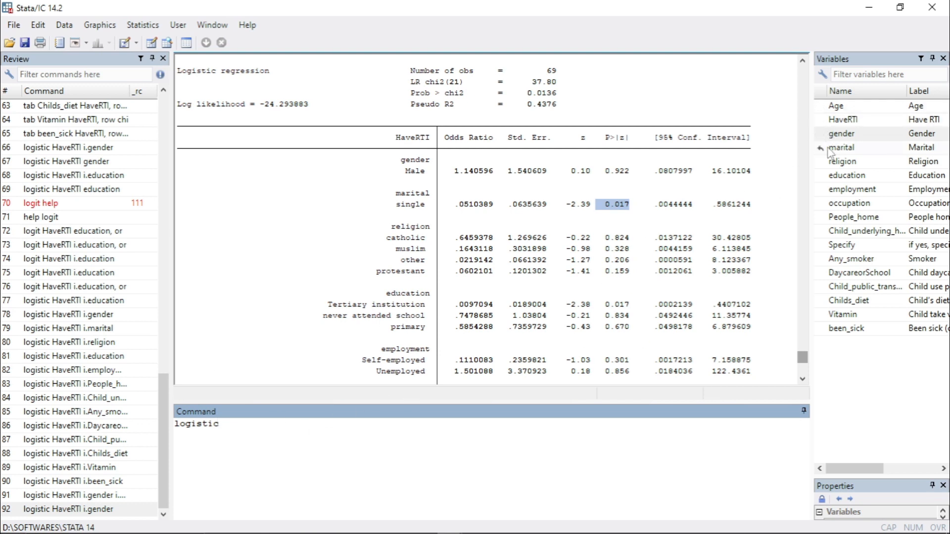
{"action": "left_click", "coordinate": [837, 119]}
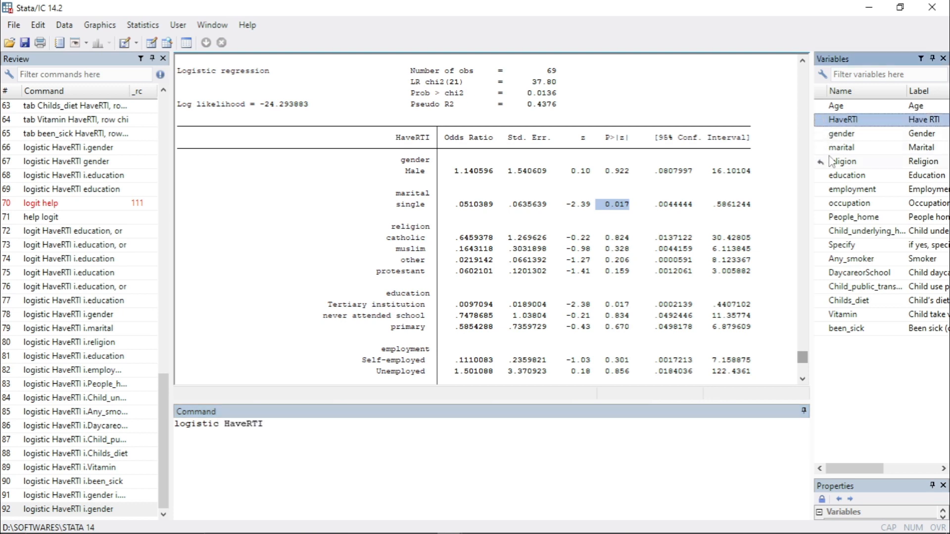
{"action": "left_click", "coordinate": [829, 147]}
{"action": "left_click", "coordinate": [269, 429]}
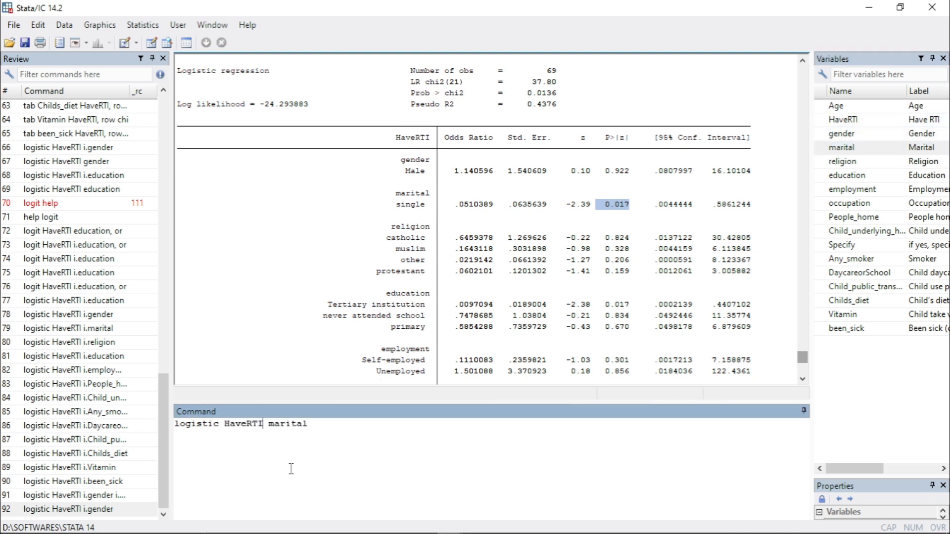
{"action": "type", "text": "i."}
{"action": "key", "text": "Return"}
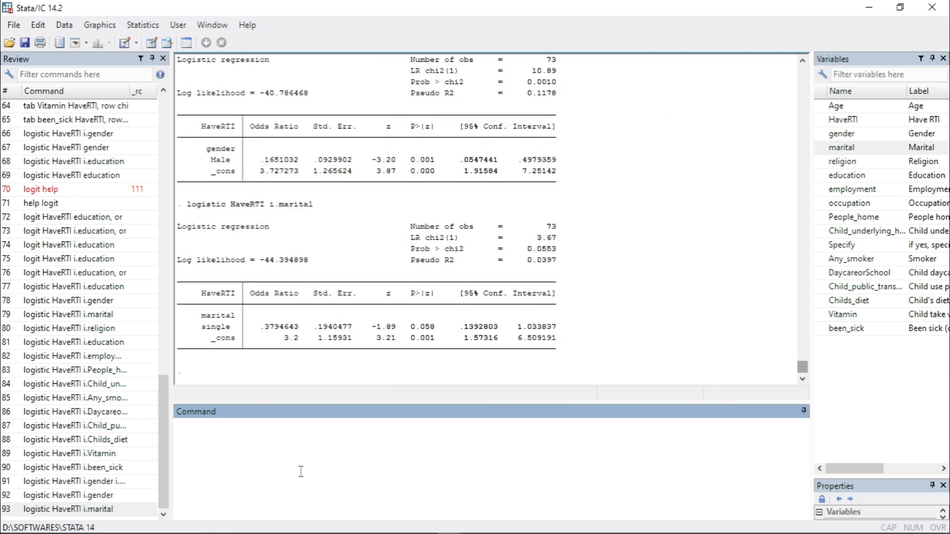
Examine the single row in the marital-only output and review the p-values of the predictors in the multivariable output
{"action": "left_click_drag", "start_coordinate": [207, 327], "coordinate": [437, 336]}
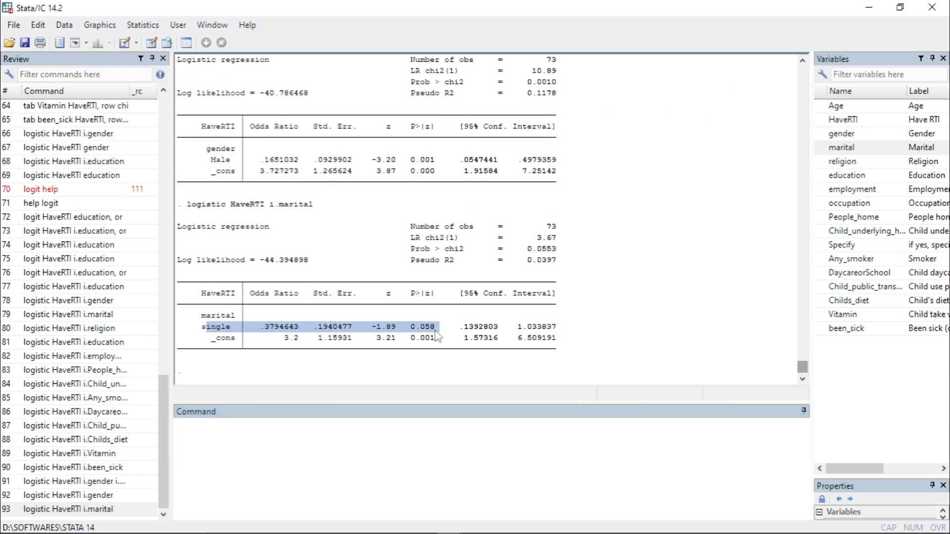
{"action": "left_click", "coordinate": [435, 328]}
{"action": "left_click_drag", "start_coordinate": [437, 329], "coordinate": [165, 316]}
{"action": "scroll", "coordinate": [477, 281], "scroll_direction": "up", "scroll_amount": 4}
{"action": "scroll", "coordinate": [477, 281], "scroll_direction": "up", "scroll_amount": 10}
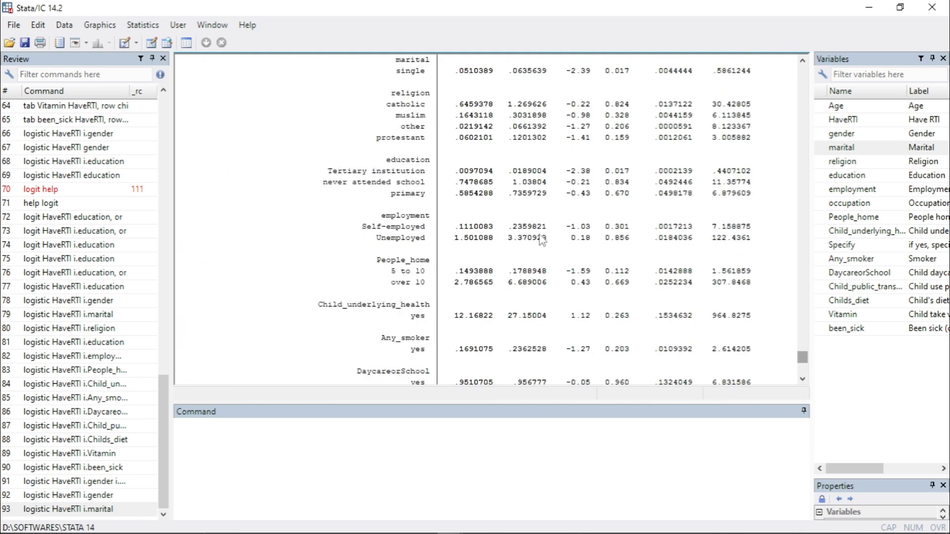
{"action": "scroll", "coordinate": [619, 213], "scroll_direction": "down", "scroll_amount": 3}
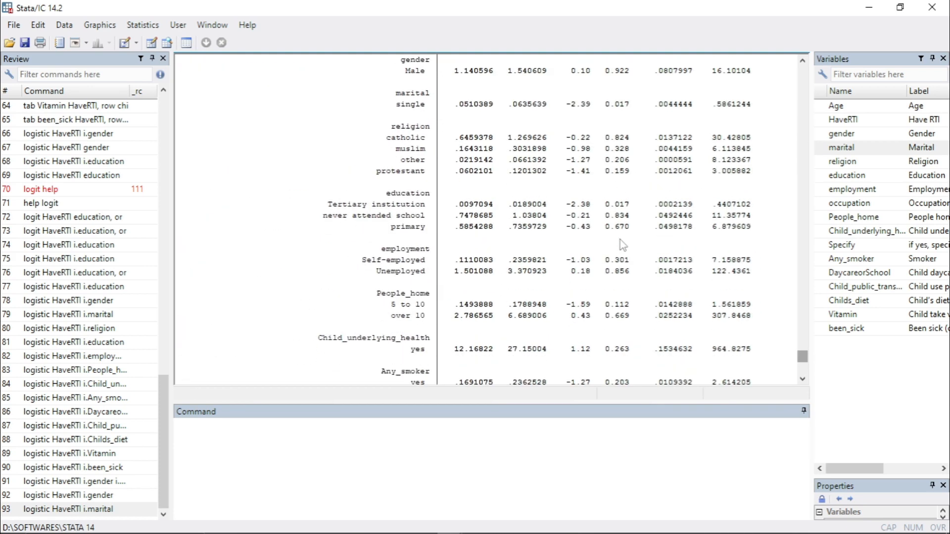
{"action": "scroll", "coordinate": [622, 245], "scroll_direction": "down", "scroll_amount": 1}
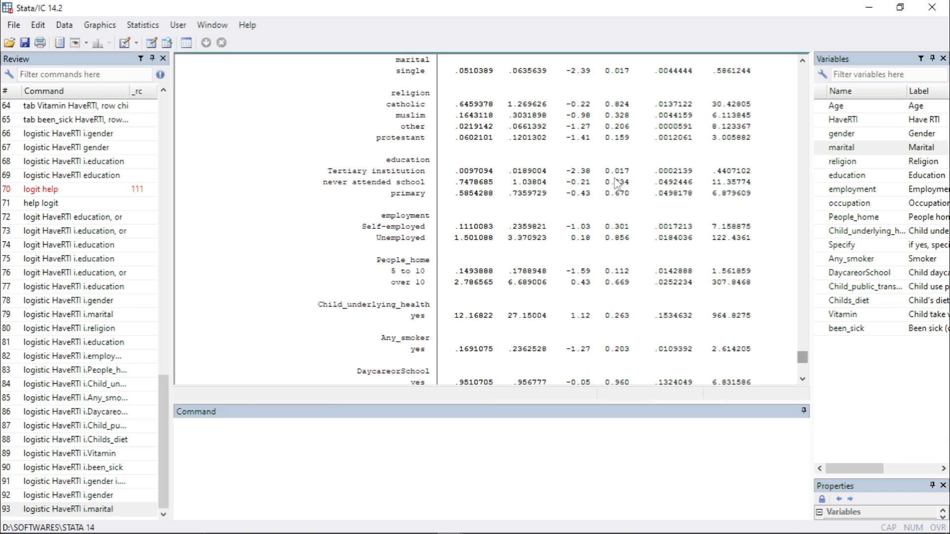
{"action": "scroll", "coordinate": [613, 235], "scroll_direction": "down", "scroll_amount": 2}
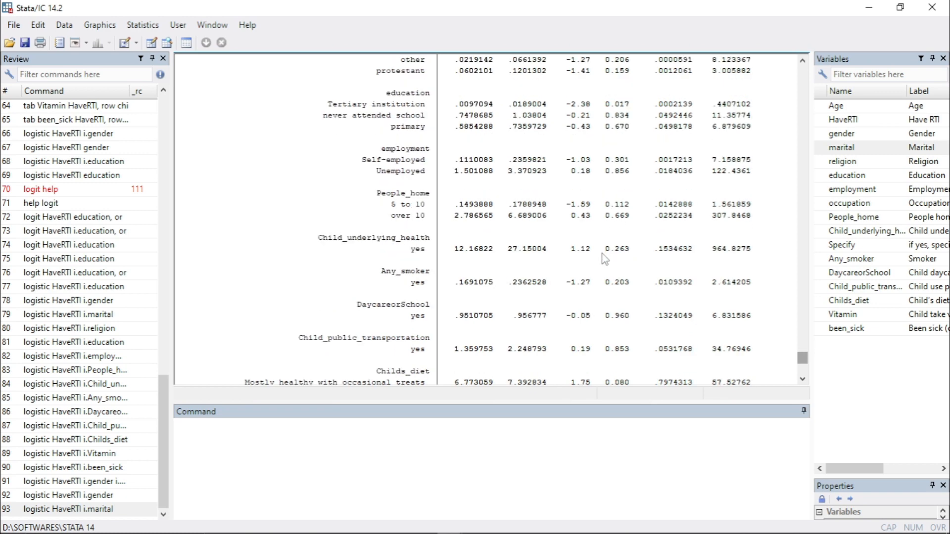
{"action": "scroll", "coordinate": [605, 259], "scroll_direction": "down", "scroll_amount": 2}
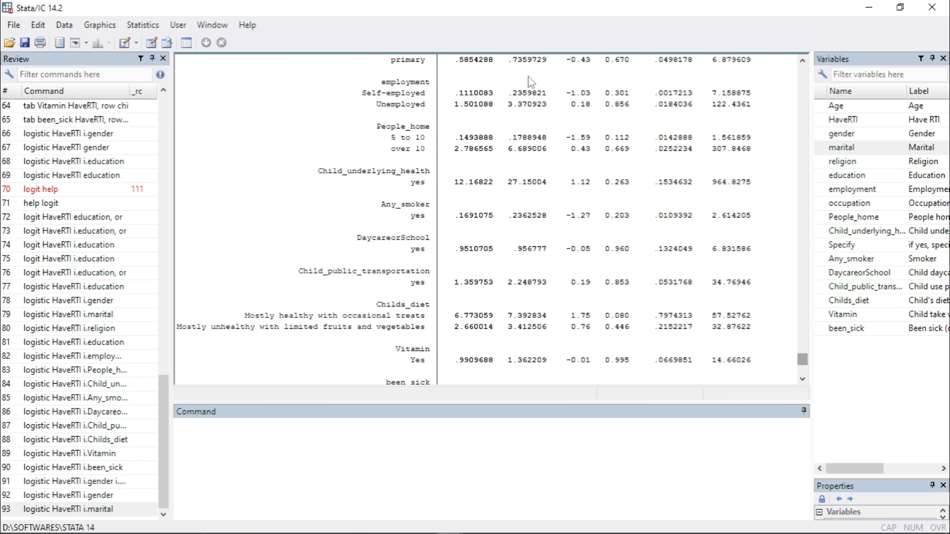
{"action": "left_click", "coordinate": [365, 423]}
{"action": "scroll", "coordinate": [396, 358], "scroll_direction": "up", "scroll_amount": 3}
{"action": "scroll", "coordinate": [396, 357], "scroll_direction": "down", "scroll_amount": 5}
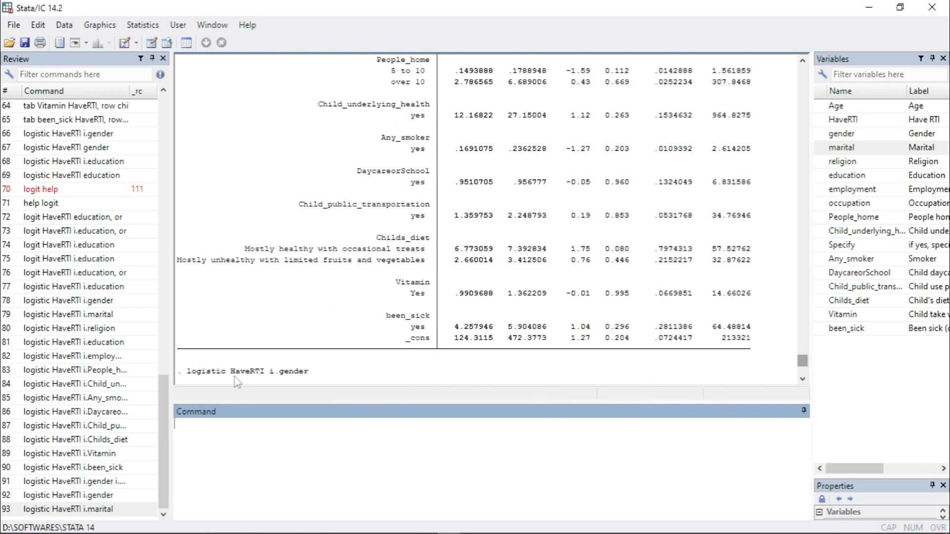
Copy the commands in the history into a new do-file, and close it without saving
{"action": "left_click", "coordinate": [104, 509]}
{"action": "key", "text": "shift+Up"}
{"action": "key", "text": "shift+Up"}
{"action": "key", "text": "shift+Up"}
{"action": "key", "text": "shift+Up"}
{"action": "key", "text": "shift+Up"}
{"action": "key", "text": "shift+Up"}
{"action": "key", "text": "shift+Up"}
{"action": "key", "text": "shift+Up"}
{"action": "key", "text": "shift+Up"}
{"action": "key", "text": "shift+Up"}
{"action": "key", "text": "shift+Up"}
{"action": "key", "text": "shift+Up"}
{"action": "key", "text": "shift+Up"}
{"action": "key", "text": "shift+Up"}
{"action": "key", "text": "shift+Up"}
{"action": "key", "text": "shift+Up"}
{"action": "key", "text": "shift+Up"}
{"action": "key", "text": "shift+Up"}
{"action": "key", "text": "shift+Up"}
{"action": "key", "text": "shift+Up"}
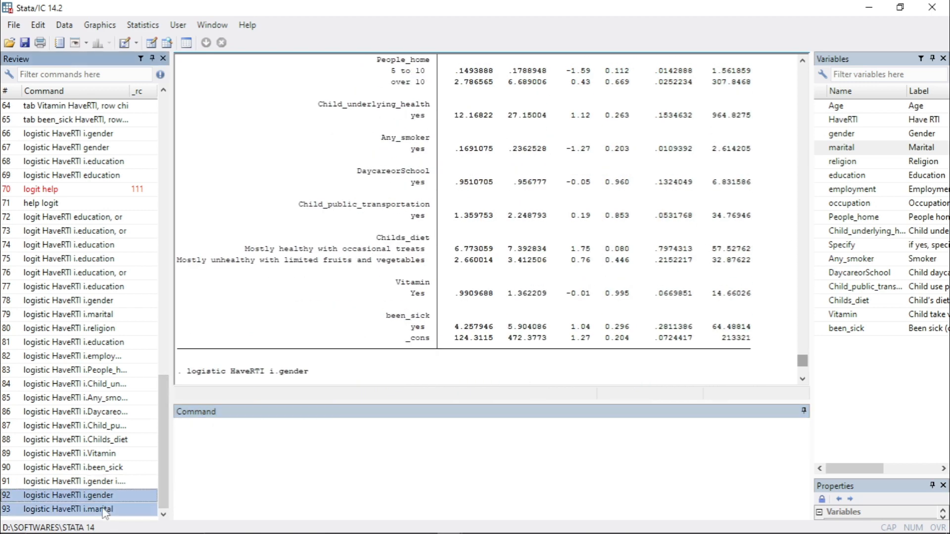
{"action": "key", "text": "shift+Up"}
{"action": "key", "text": "shift+Up"}
{"action": "key", "text": "shift+Up"}
{"action": "key", "text": "shift+Up"}
{"action": "key", "text": "shift+Up"}
{"action": "key", "text": "shift+Up"}
{"action": "key", "text": "shift+Up"}
{"action": "key", "text": "shift+Up"}
{"action": "key", "text": "shift+Up"}
{"action": "key", "text": "shift+Up"}
{"action": "key", "text": "shift+Up"}
{"action": "key", "text": "shift+Up"}
{"action": "key", "text": "shift+Up"}
{"action": "key", "text": "shift+Up"}
{"action": "key", "text": "shift+Up"}
{"action": "key", "text": "shift+Up"}
{"action": "key", "text": "shift+Up"}
{"action": "key", "text": "shift+Up"}
{"action": "key", "text": "shift+Up"}
{"action": "key", "text": "shift+Up"}
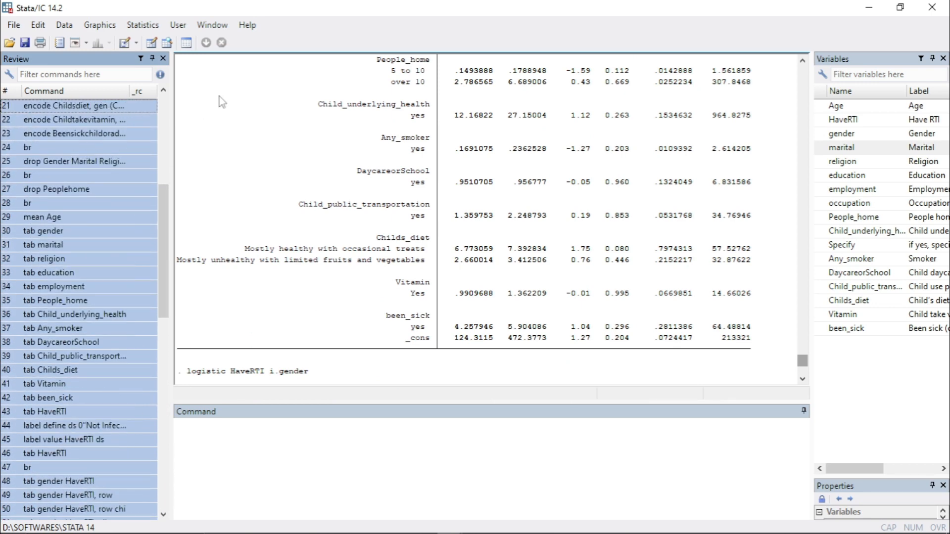
{"action": "left_click", "coordinate": [125, 43]}
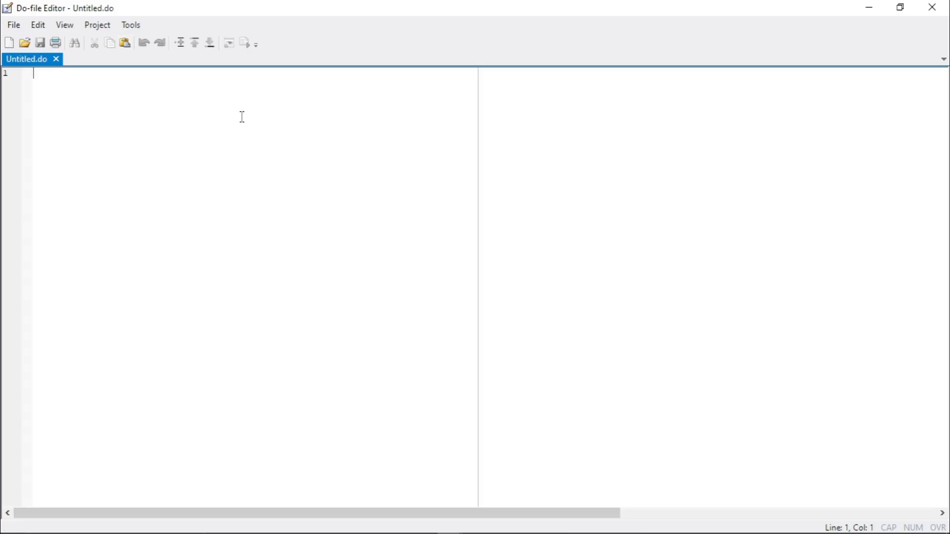
{"action": "key", "text": "ctrl+v"}
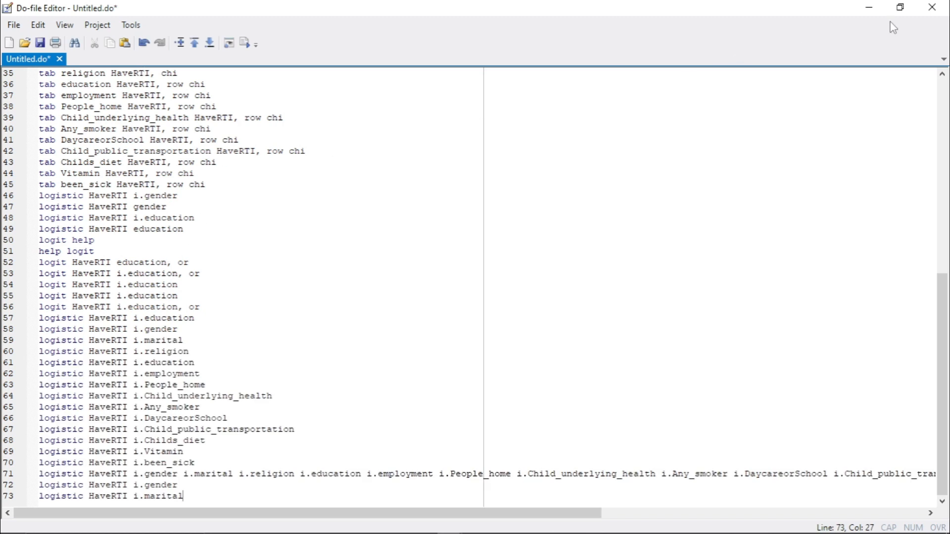
{"action": "left_click", "coordinate": [931, 11]}
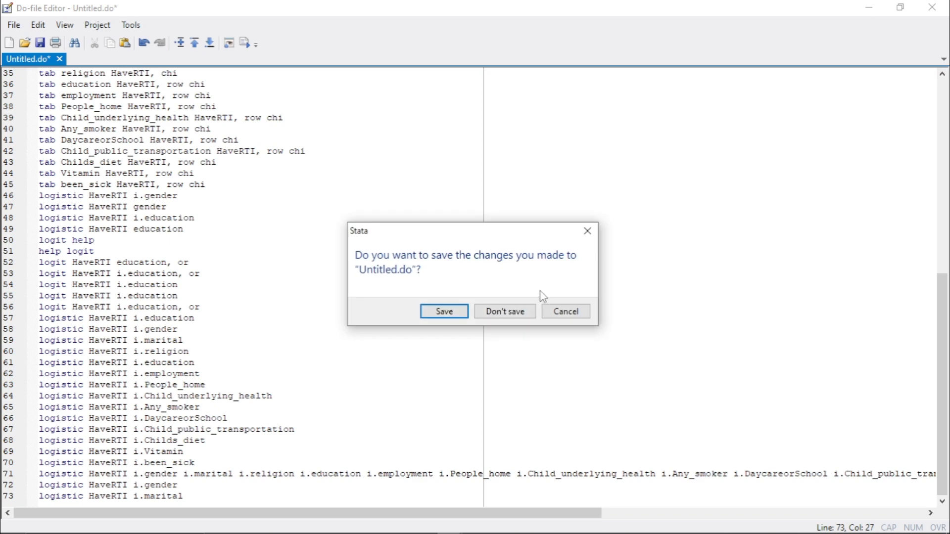
{"action": "left_click", "coordinate": [502, 313]}
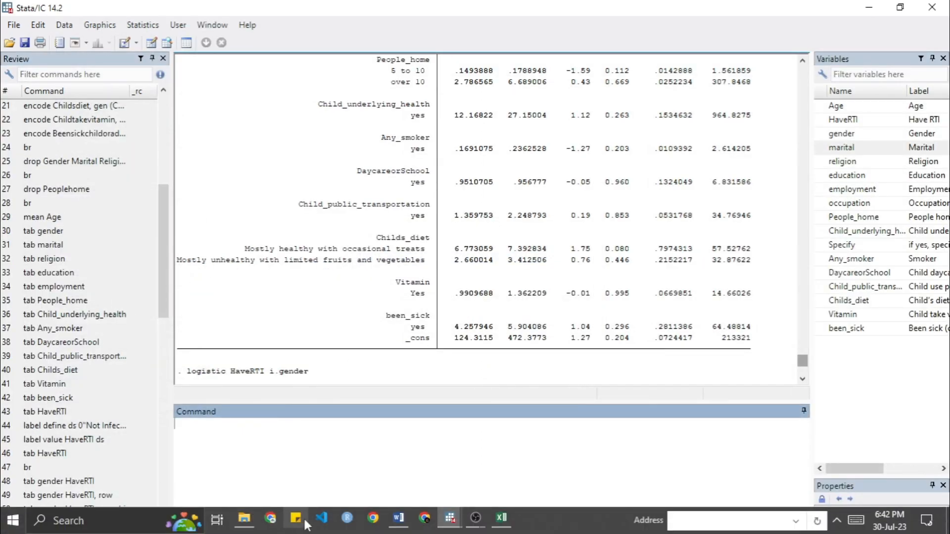
Bring up Scripts.do in the Do-file Editor, look through its encode, tab and logistic commands, and close the editor
{"action": "mouse_move", "coordinate": [449, 518]}
{"action": "left_click", "coordinate": [622, 476]}
{"action": "left_click", "coordinate": [458, 318]}
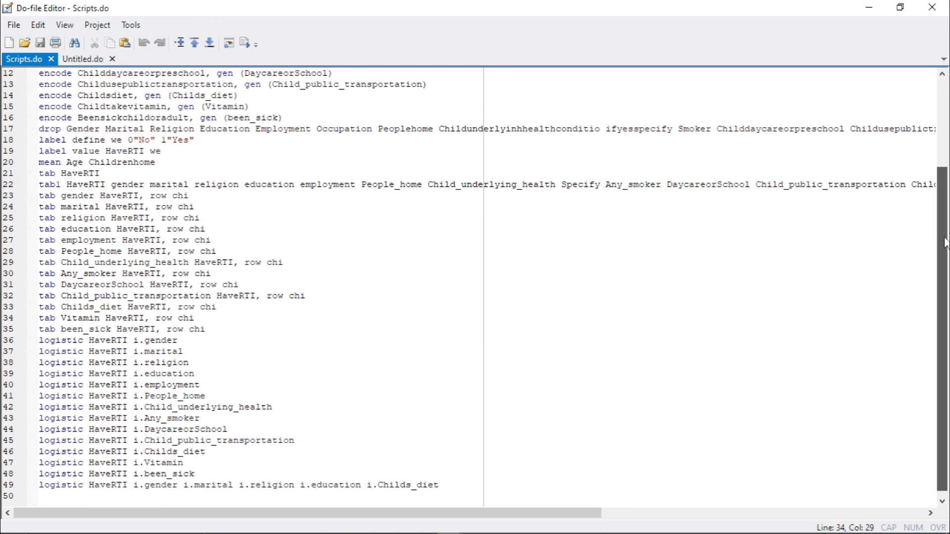
{"action": "scroll", "coordinate": [144, 474], "scroll_direction": "up", "scroll_amount": 4}
{"action": "scroll", "coordinate": [267, 322], "scroll_direction": "down", "scroll_amount": 4}
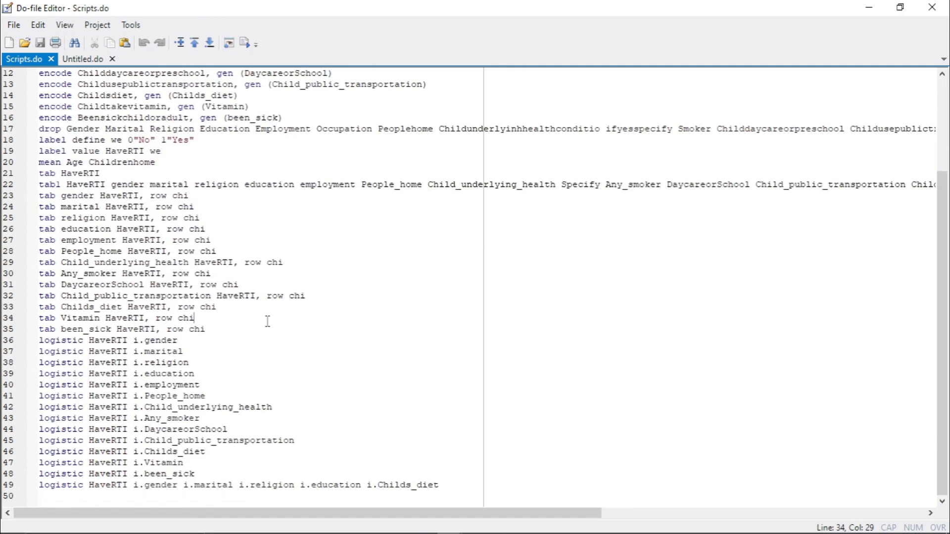
{"action": "scroll", "coordinate": [267, 322], "scroll_direction": "up", "scroll_amount": 4}
{"action": "left_click", "coordinate": [933, 8]}
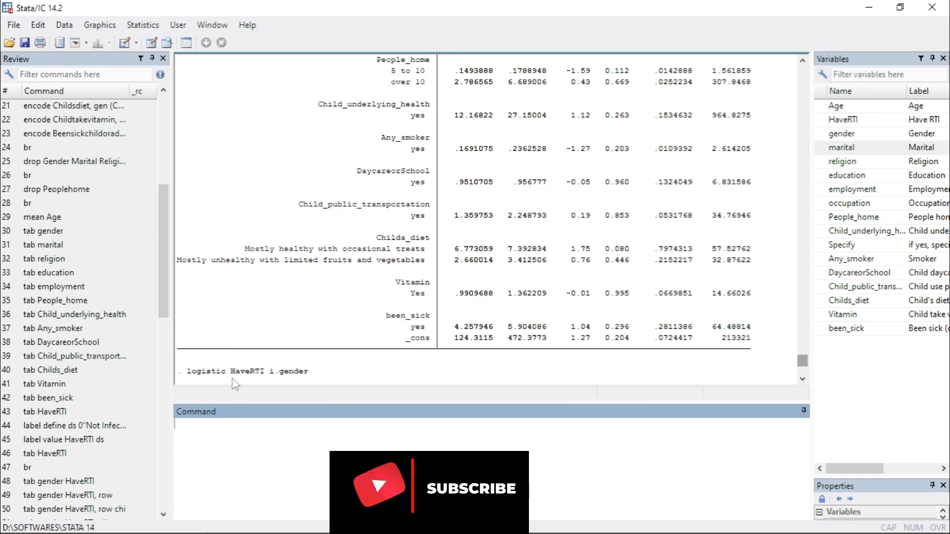
Begin a formatted log (smcl) saved under the file name Your analysis
{"action": "left_click", "coordinate": [14, 27]}
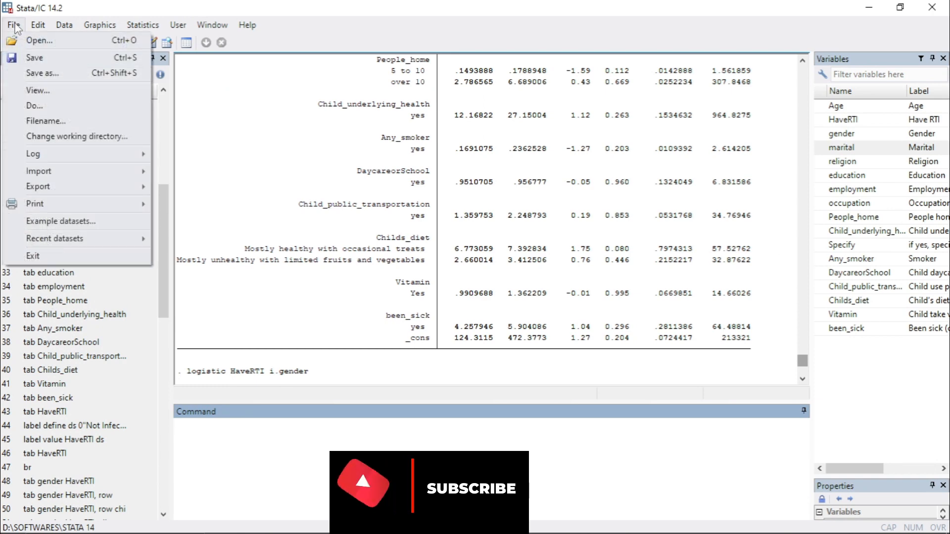
{"action": "mouse_move", "coordinate": [37, 153]}
{"action": "left_click", "coordinate": [188, 155]}
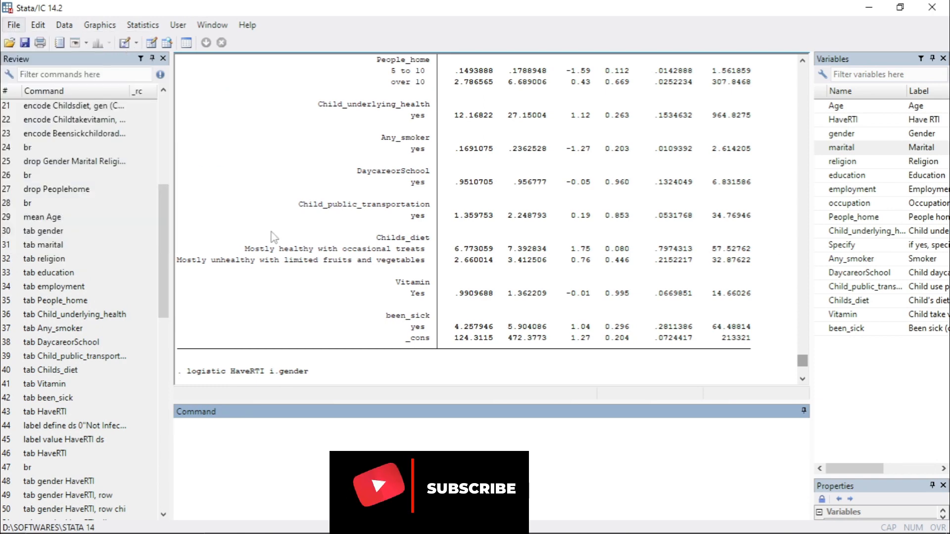
{"action": "type", "text": "Your analysis"}
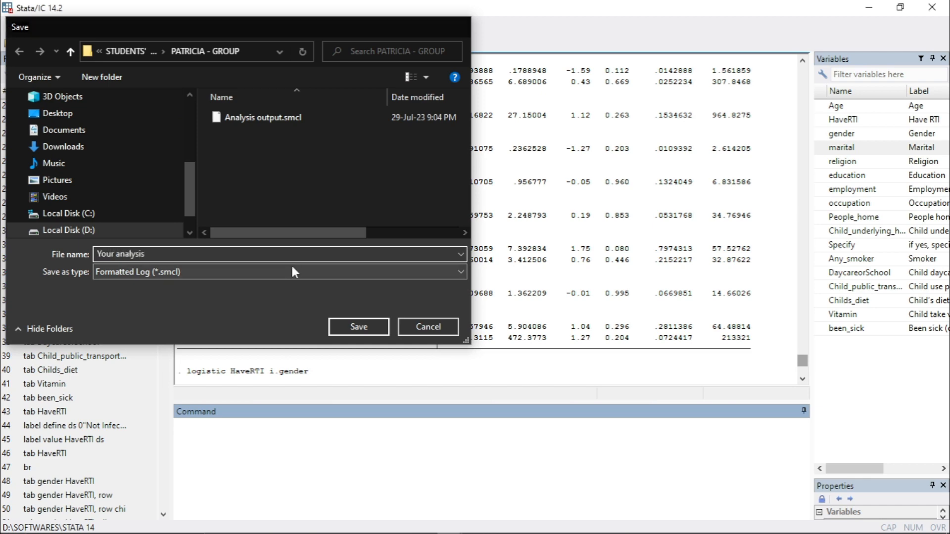
{"action": "key", "text": "Return"}
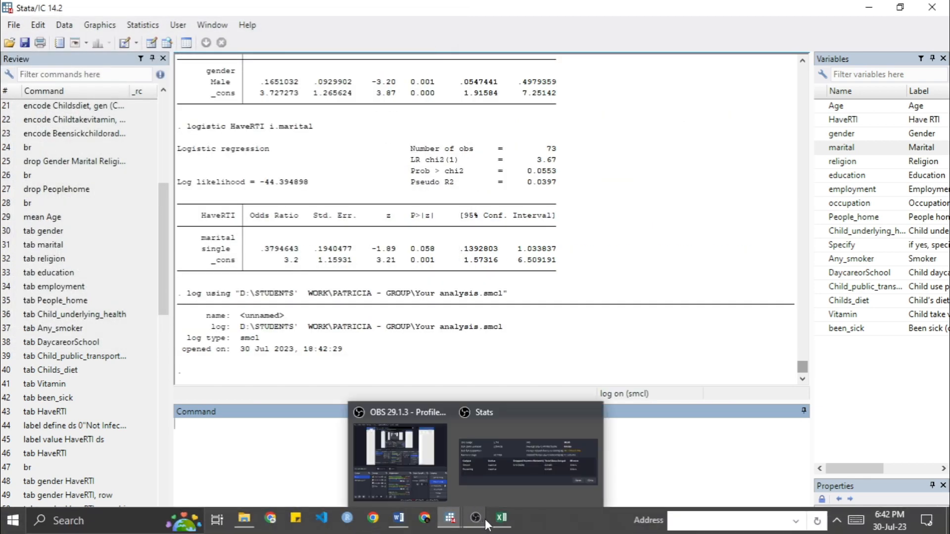
Switch to the second Stata instance and reopen Scripts.do by rerunning its doedit command
{"action": "left_click", "coordinate": [508, 454]}
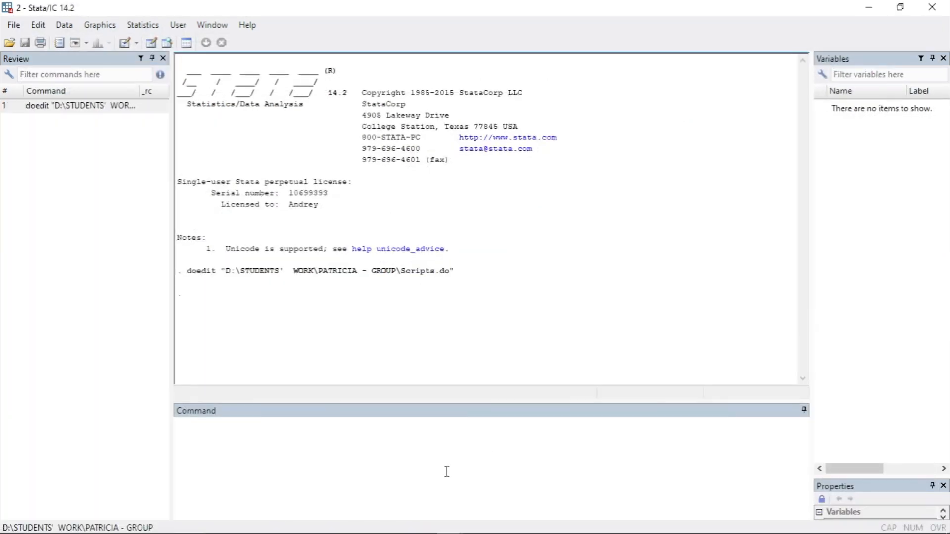
{"action": "mouse_move", "coordinate": [447, 520]}
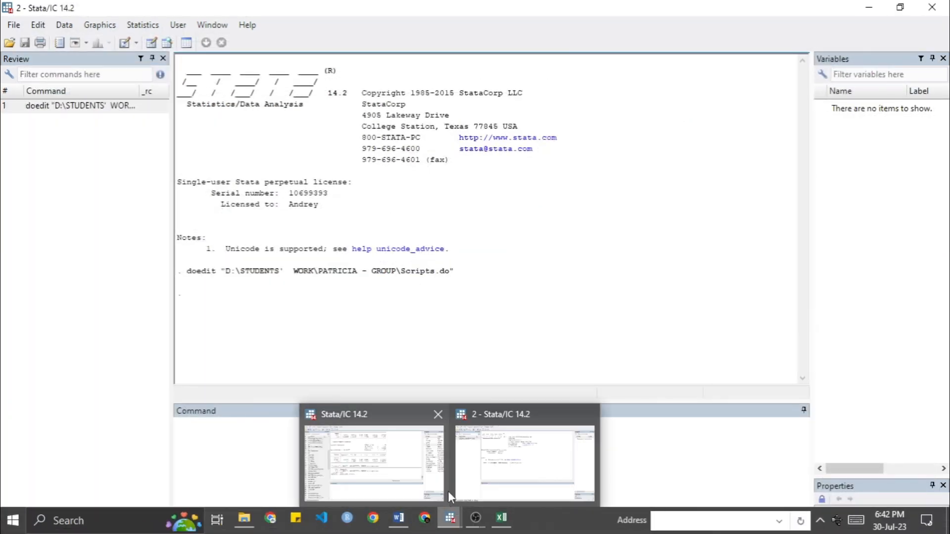
{"action": "left_click", "coordinate": [403, 463]}
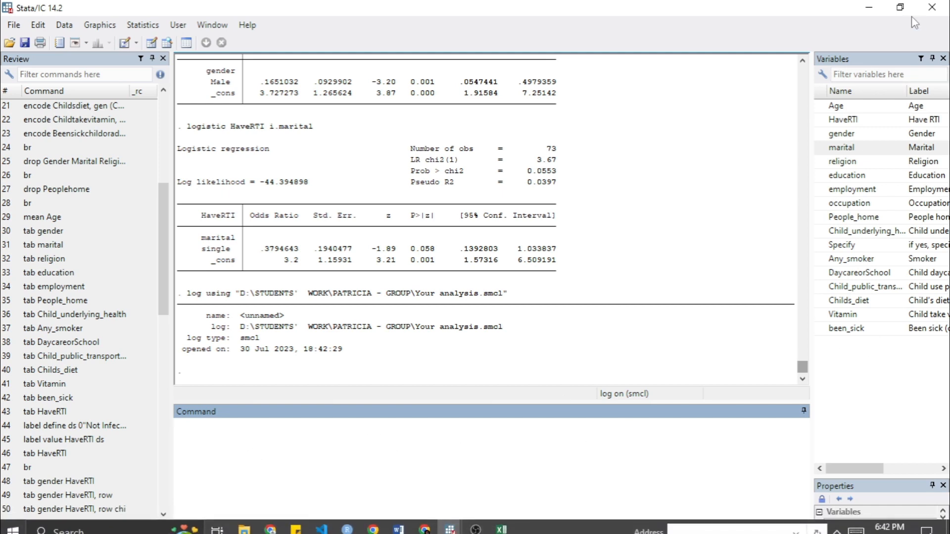
{"action": "mouse_move", "coordinate": [459, 520]}
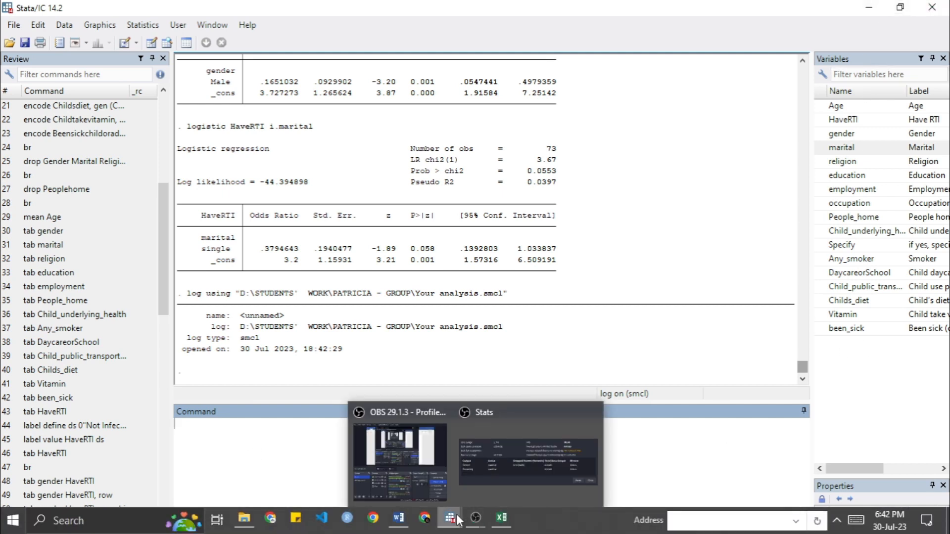
{"action": "left_click", "coordinate": [524, 463]}
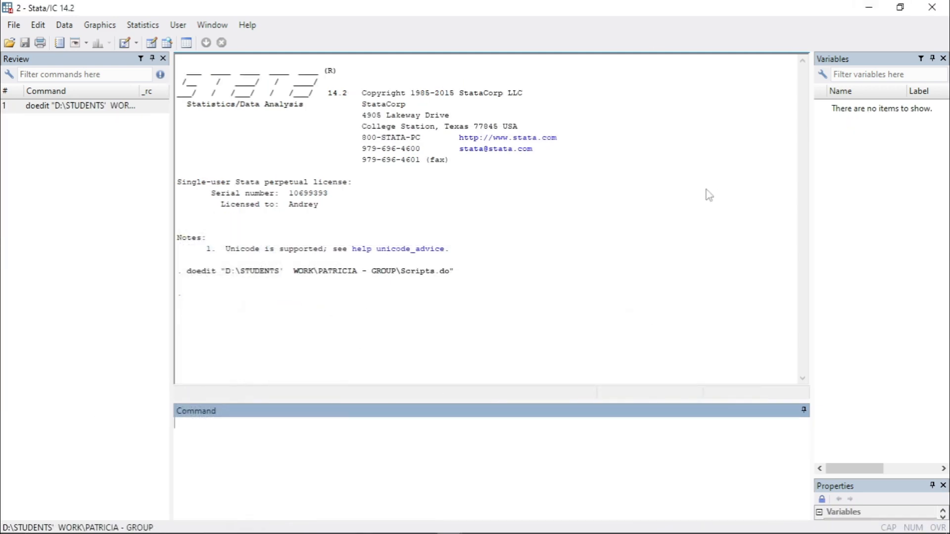
{"action": "double_click", "coordinate": [105, 108]}
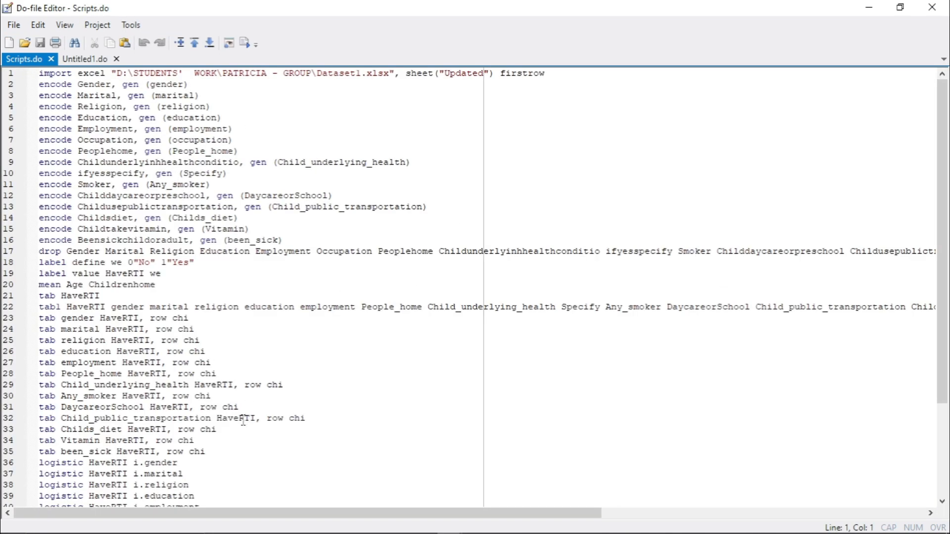
Copy all commands in Scripts.do and close the Do-file Editor
{"action": "scroll", "coordinate": [243, 421], "scroll_direction": "down", "scroll_amount": 3}
{"action": "left_click", "coordinate": [229, 273]}
{"action": "key", "text": "ctrl+a"}
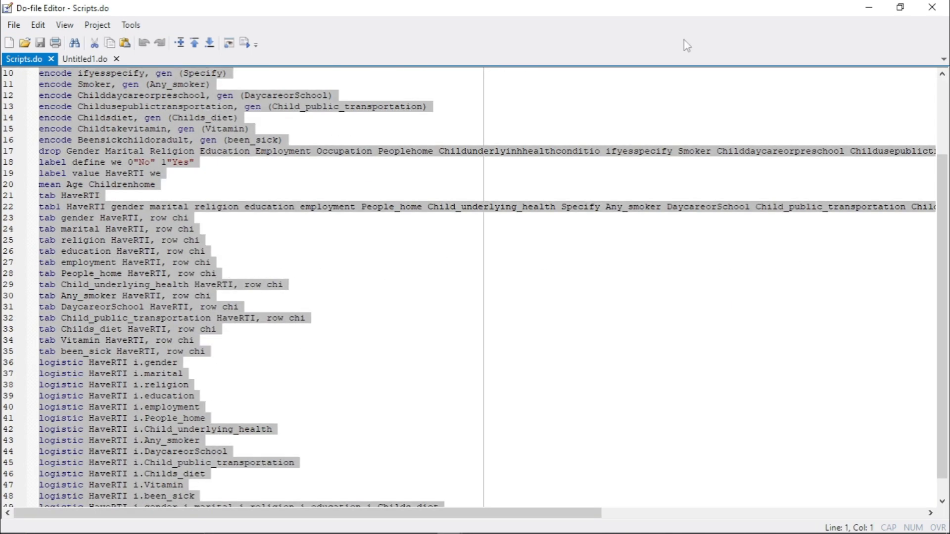
{"action": "scroll", "coordinate": [861, 126], "scroll_direction": "up", "scroll_amount": 3}
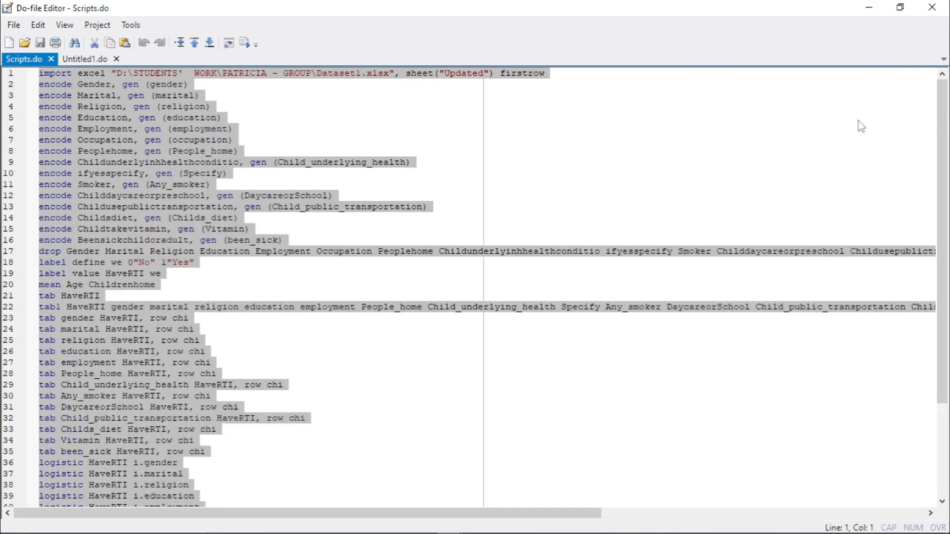
{"action": "left_click", "coordinate": [890, 12]}
{"action": "left_click", "coordinate": [236, 445]}
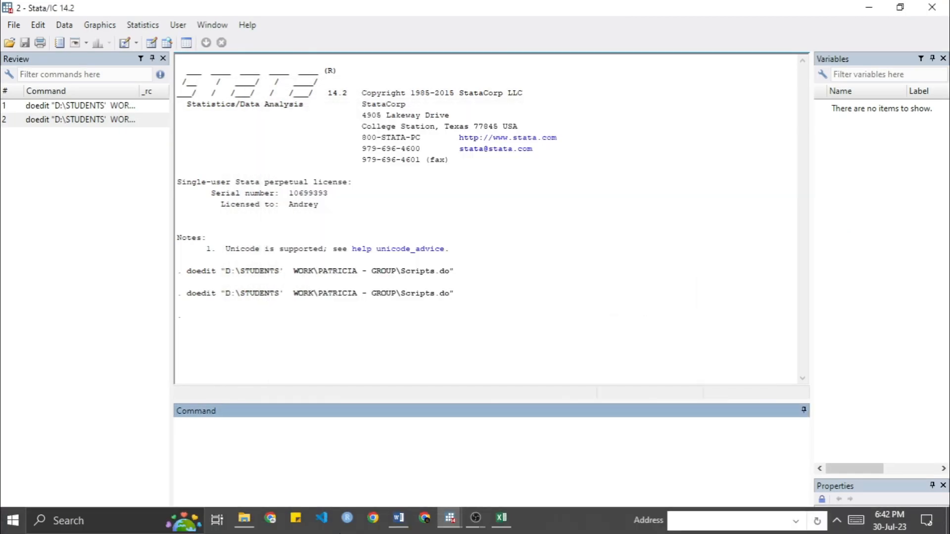
Return to the Stata session with the open log, clear its data, and run all the copied script commands
{"action": "mouse_move", "coordinate": [444, 523]}
{"action": "left_click", "coordinate": [317, 457]}
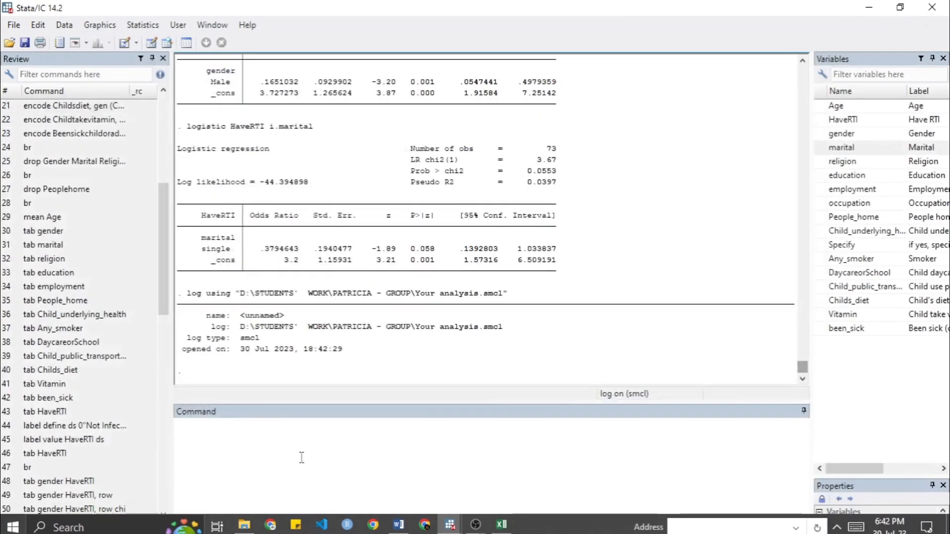
{"action": "type", "text": "clear"}
{"action": "key", "text": "Return"}
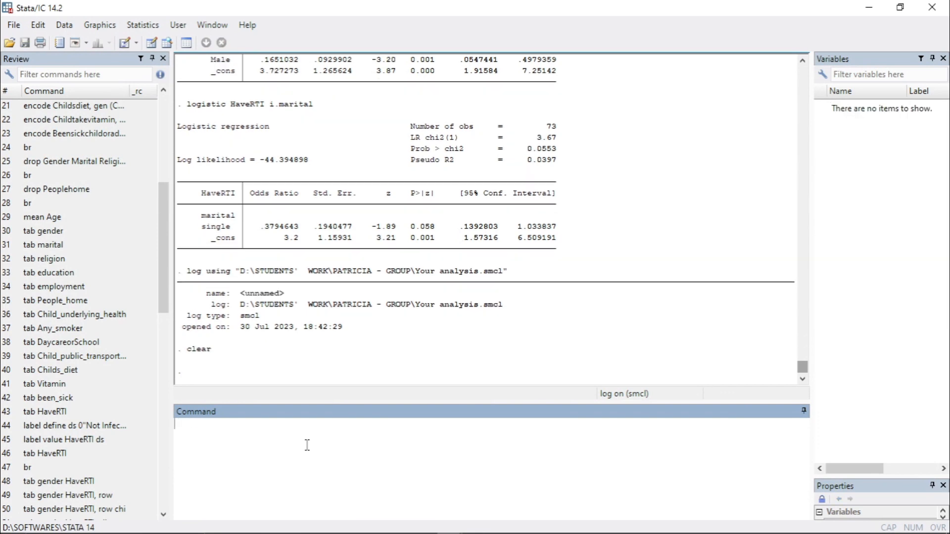
{"action": "key", "text": "ctrl+v"}
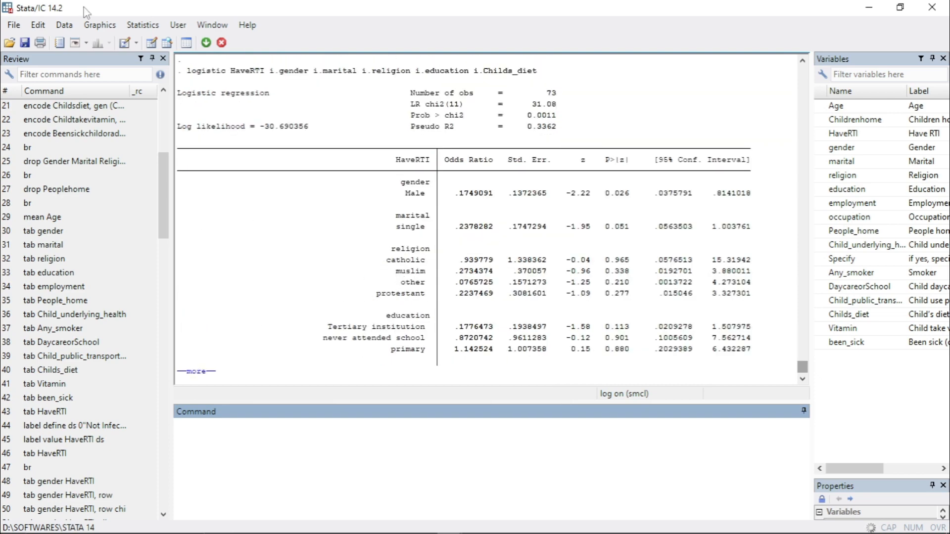
Close the running log so the recorded output is saved
{"action": "left_click", "coordinate": [13, 24]}
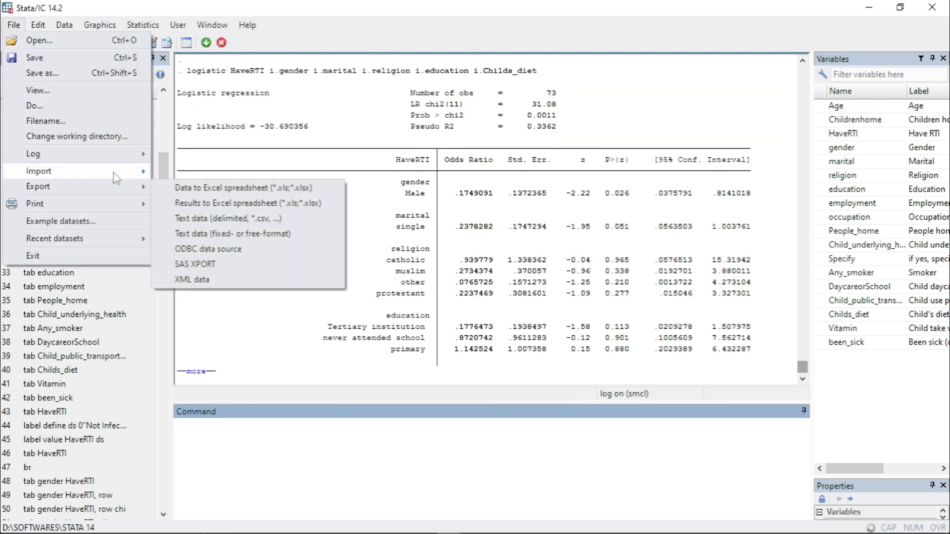
{"action": "mouse_move", "coordinate": [124, 154]}
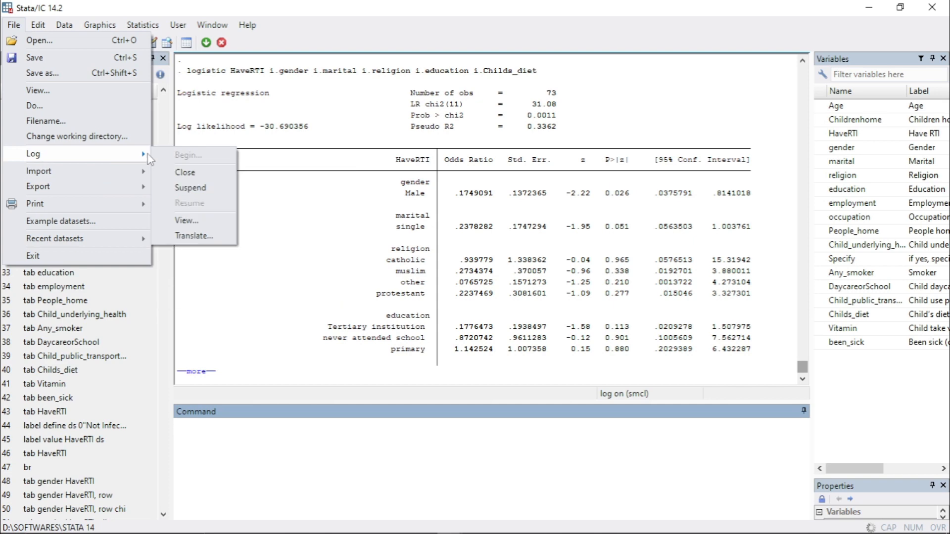
{"action": "left_click", "coordinate": [196, 175]}
Switch to File Explorer and open Your analysis.smcl from the project folder with Stata
{"action": "mouse_move", "coordinate": [97, 523]}
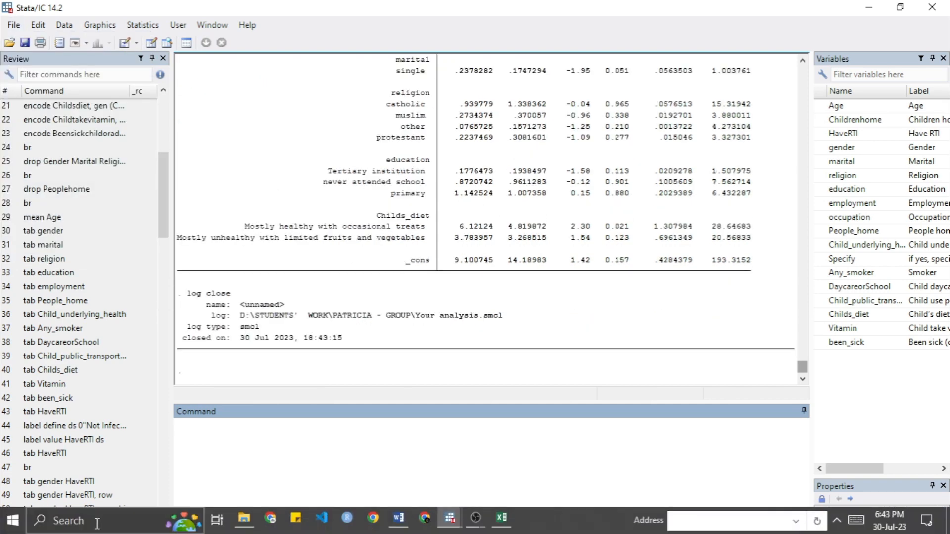
{"action": "left_click", "coordinate": [245, 518]}
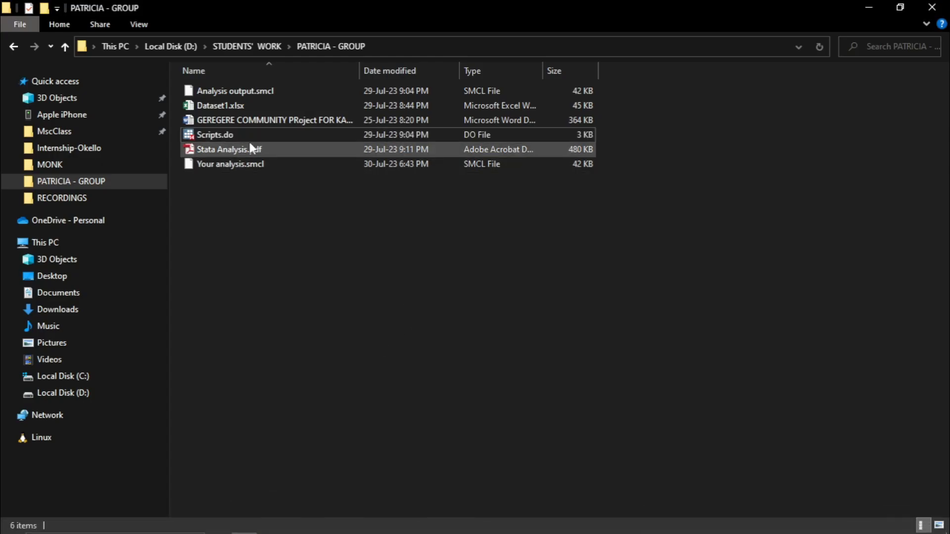
{"action": "left_click", "coordinate": [240, 166]}
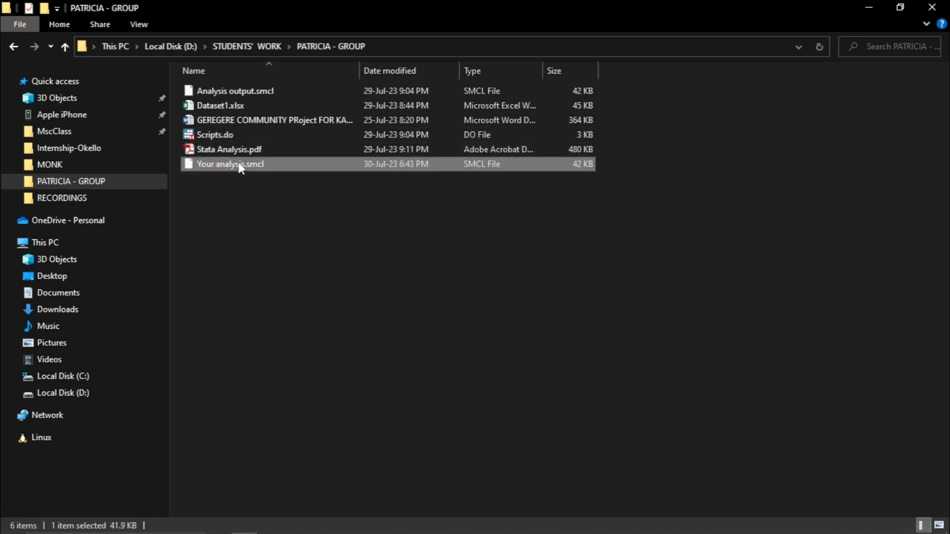
{"action": "double_click", "coordinate": [239, 165]}
{"action": "right_click", "coordinate": [238, 162]}
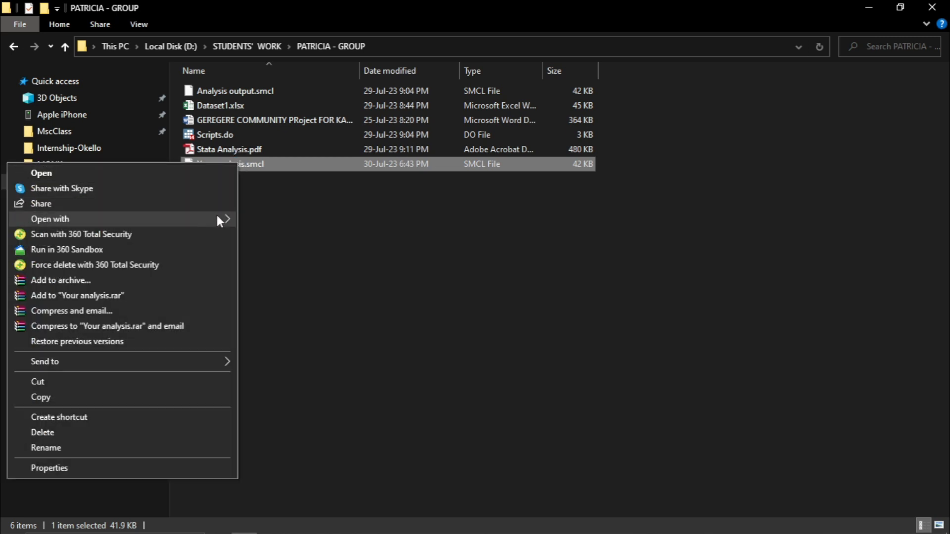
{"action": "mouse_move", "coordinate": [217, 218]}
{"action": "left_click", "coordinate": [273, 220]}
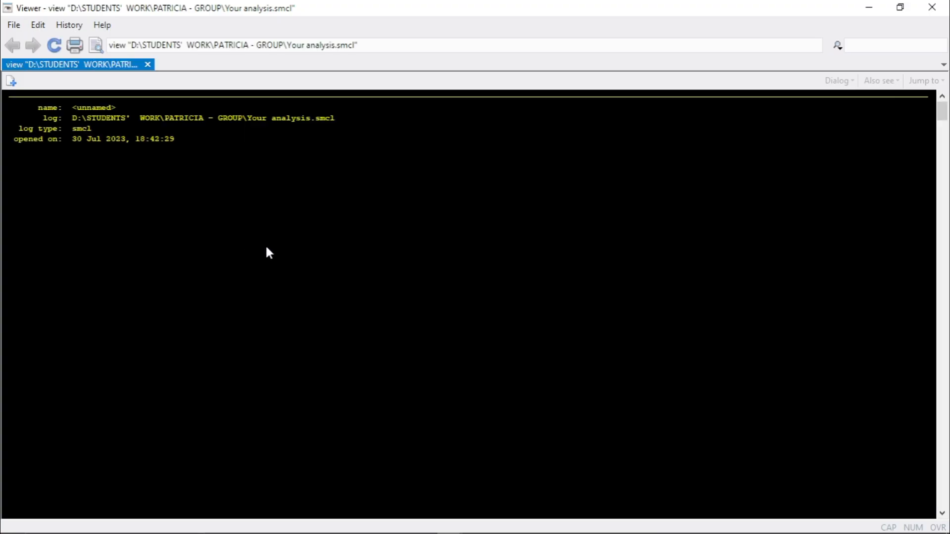
Look through the logged tabulations as far as the employment by HaveRTI table, and close the Viewer
{"action": "scroll", "coordinate": [948, 165], "scroll_direction": "down", "scroll_amount": 15}
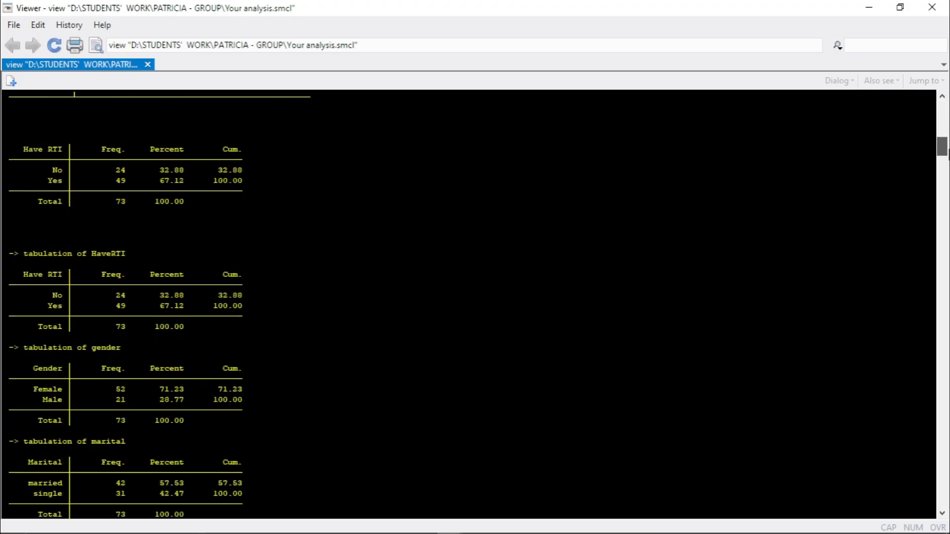
{"action": "left_click_drag", "start_coordinate": [948, 174], "coordinate": [948, 278]}
{"action": "left_click_drag", "start_coordinate": [75, 281], "coordinate": [3, 276]}
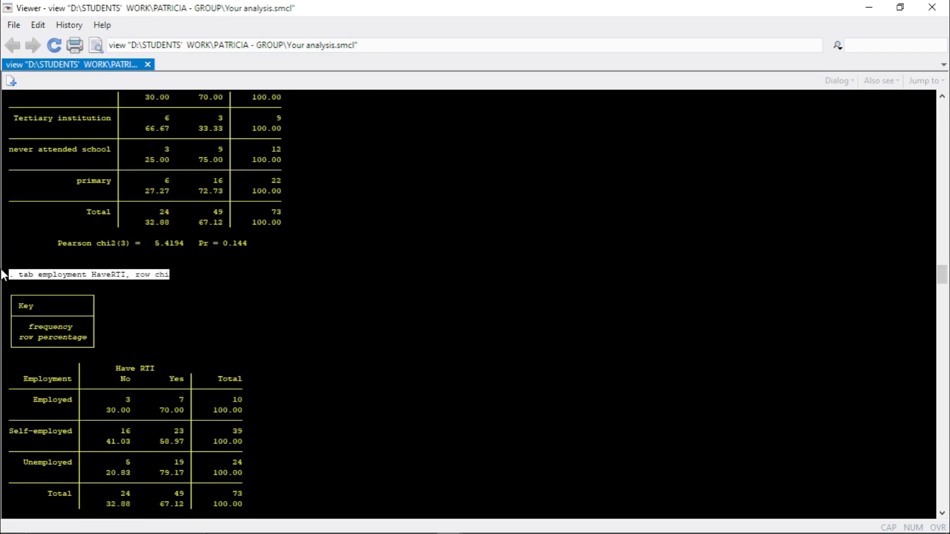
{"action": "left_click", "coordinate": [219, 311]}
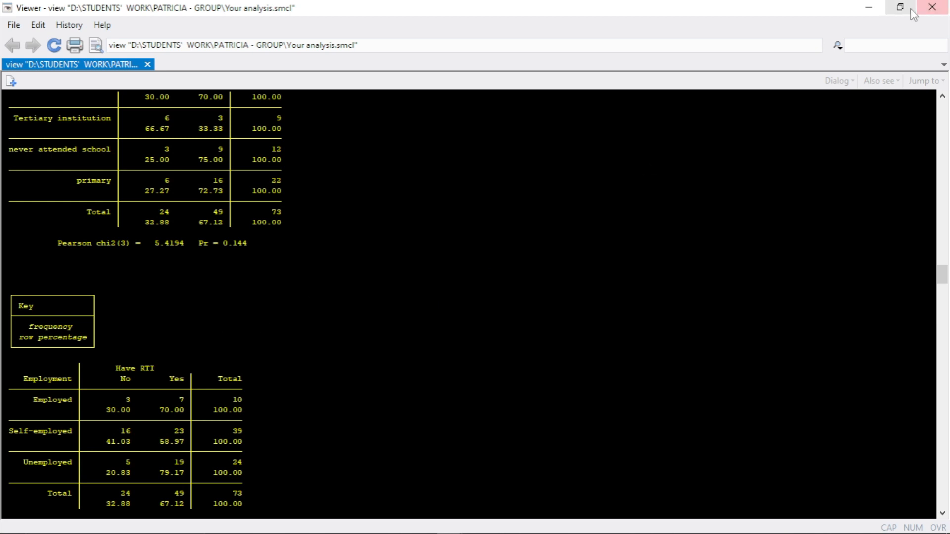
{"action": "left_click", "coordinate": [938, 13]}
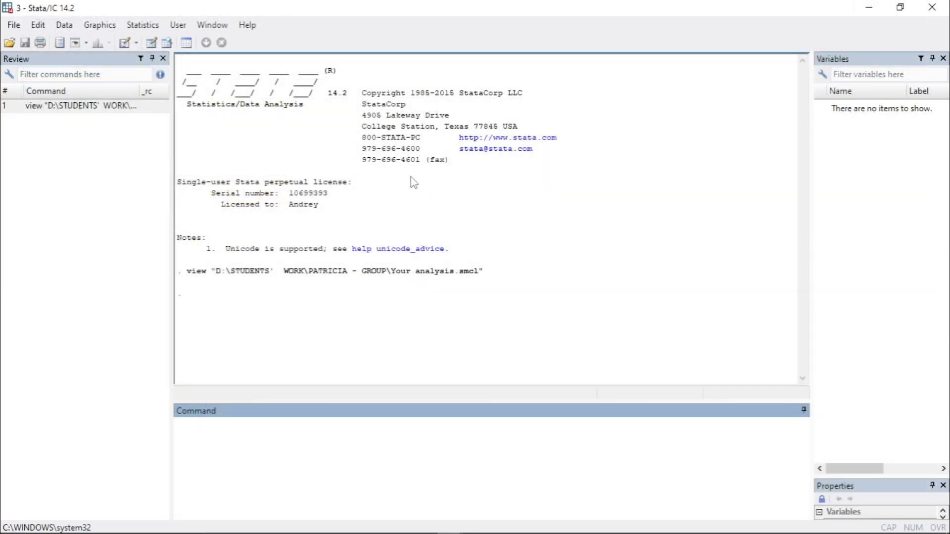